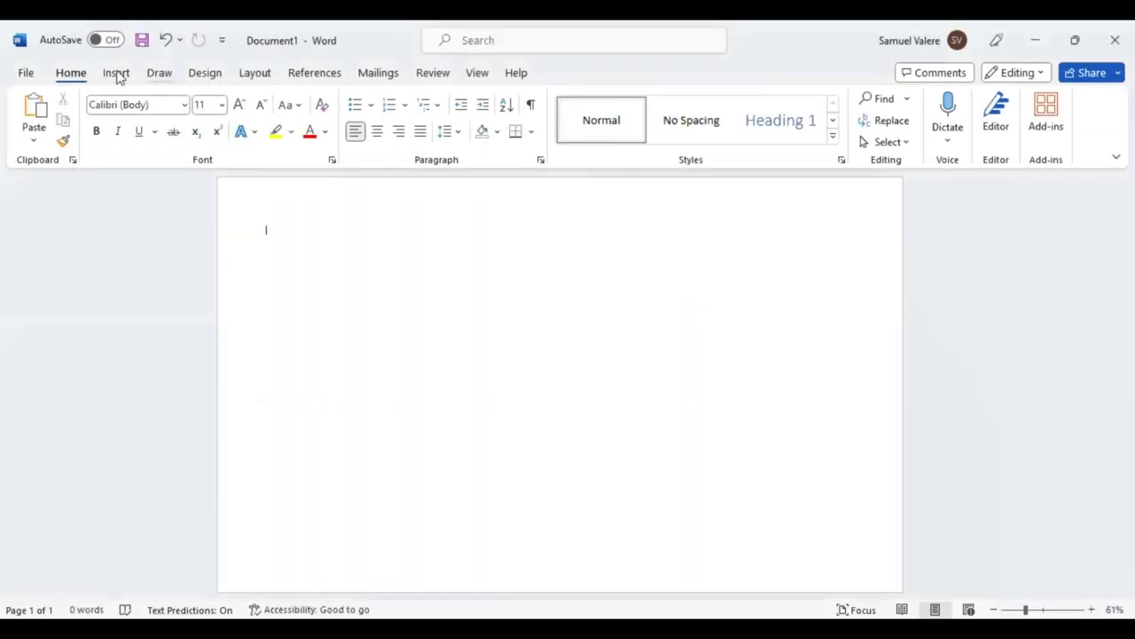
Draw a rectangle covering the whole page.
left_click(117, 73)
left_click(239, 98)
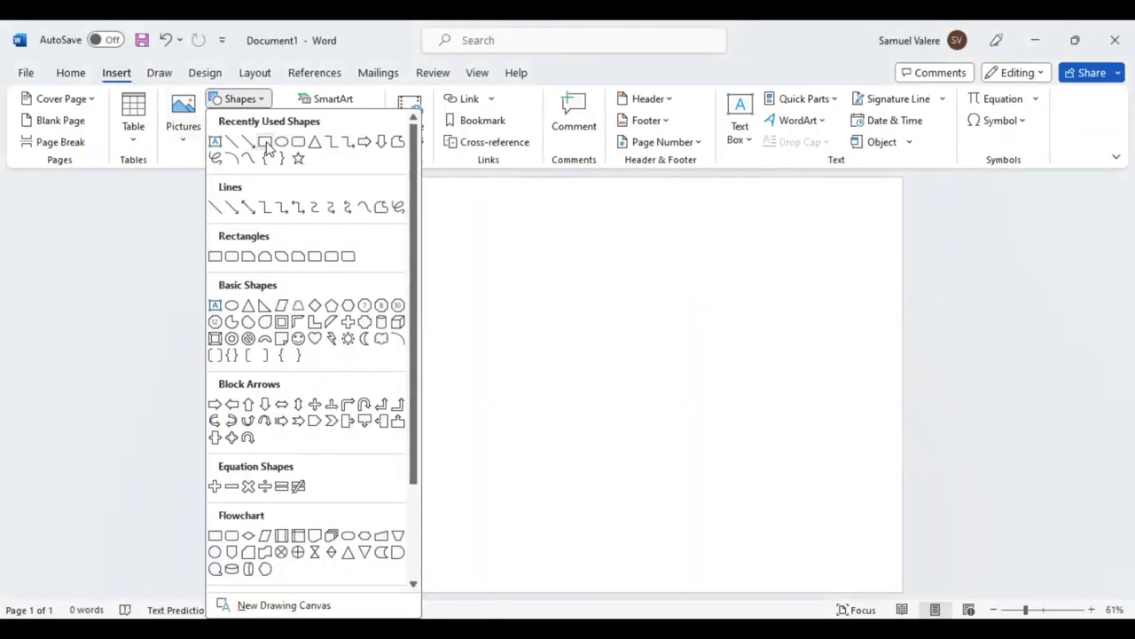
left_click(222, 207)
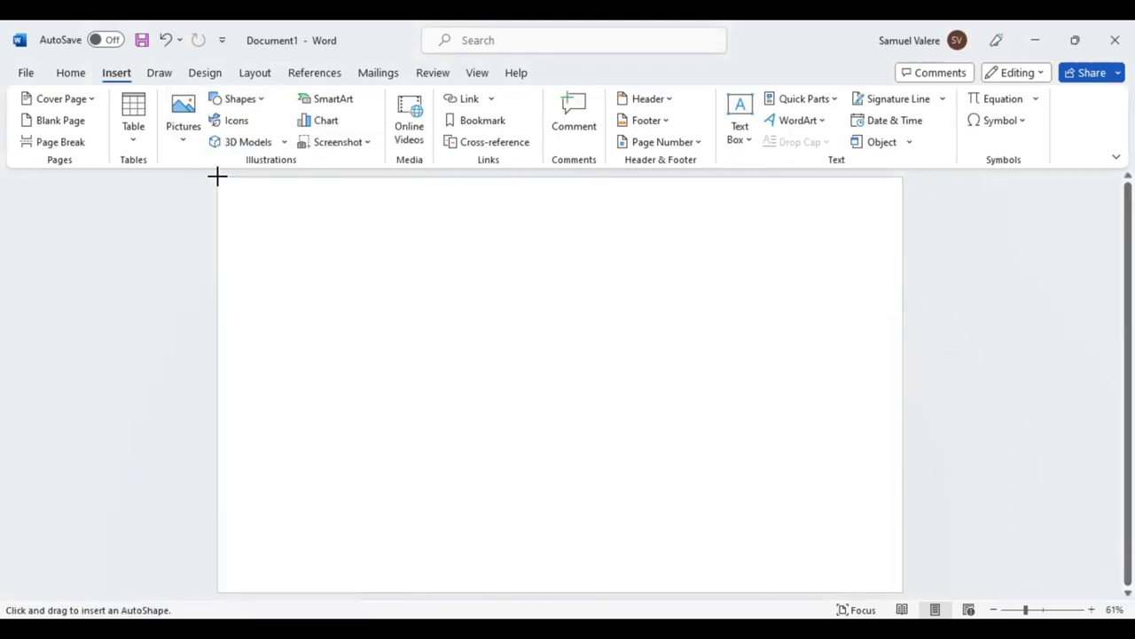
left_click_drag(217, 176, 746, 517)
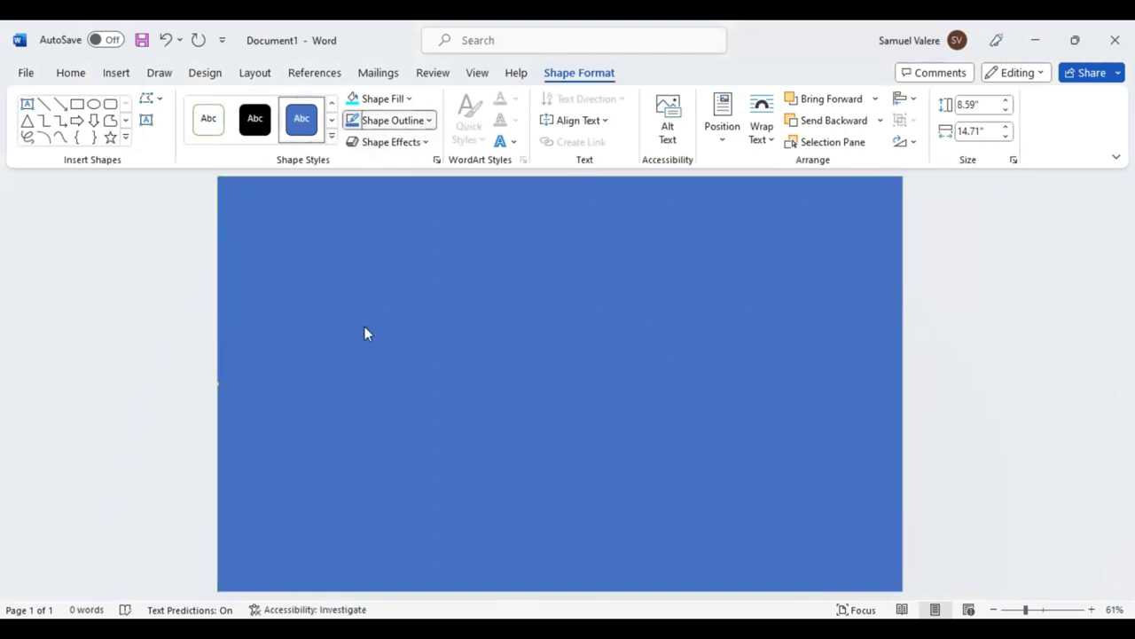
Fill the page rectangle with very light grey.
left_click(411, 99)
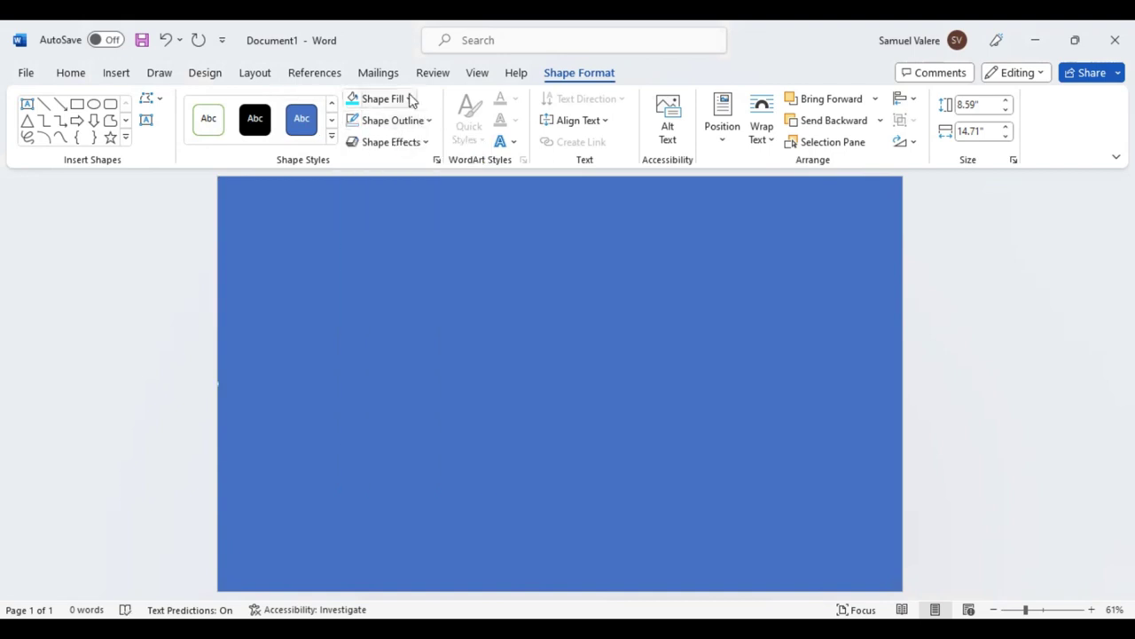
left_click(411, 98)
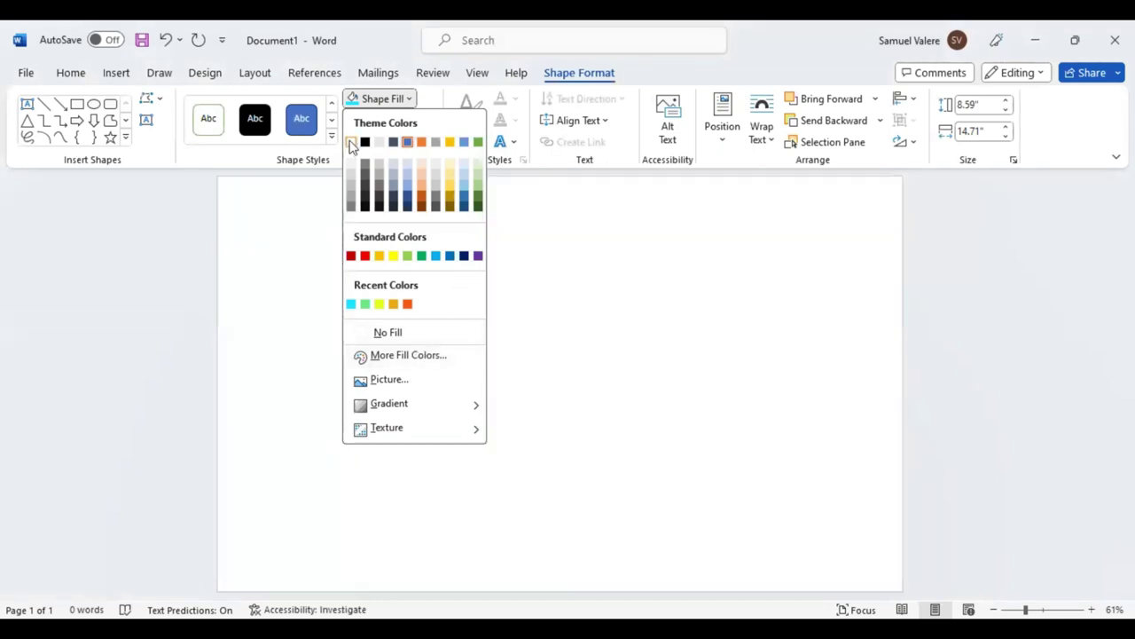
left_click(352, 144)
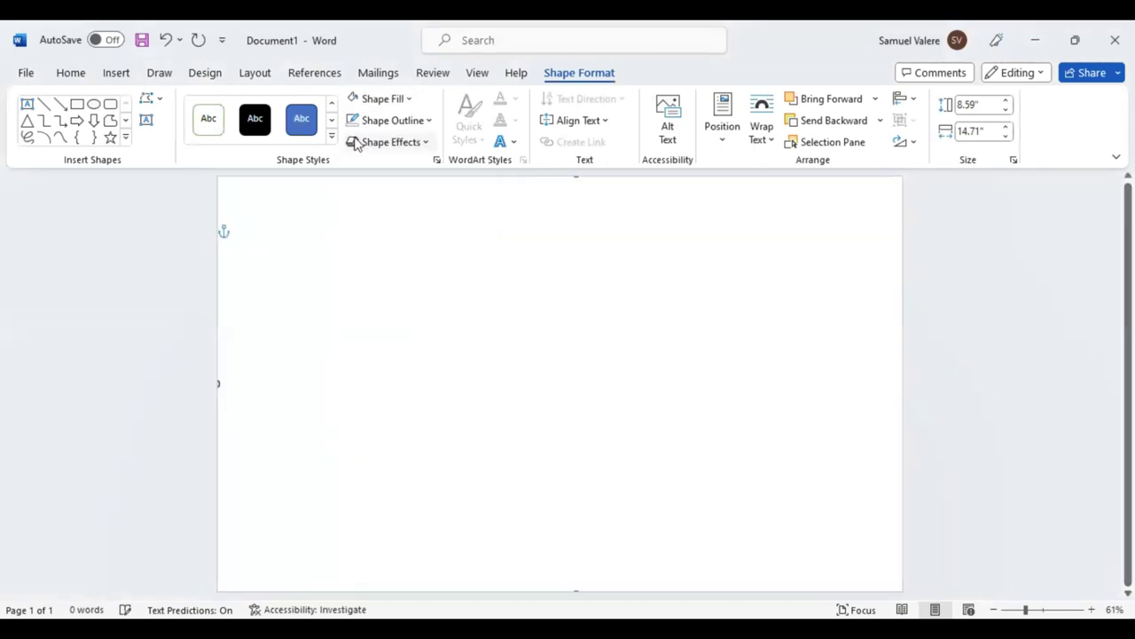
left_click(411, 100)
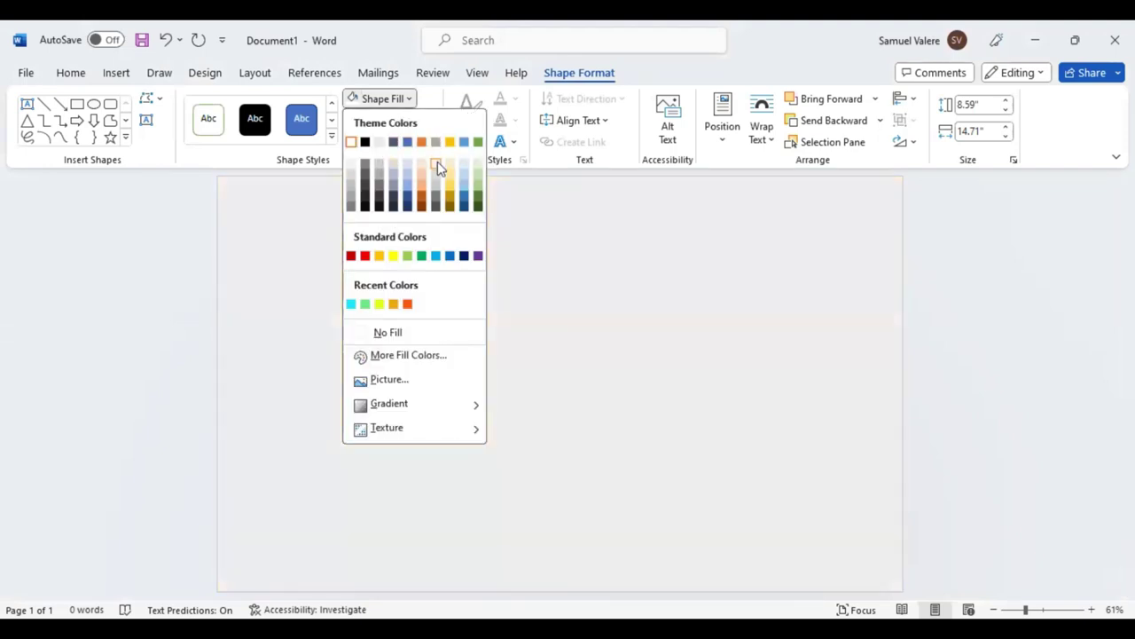
left_click(436, 163)
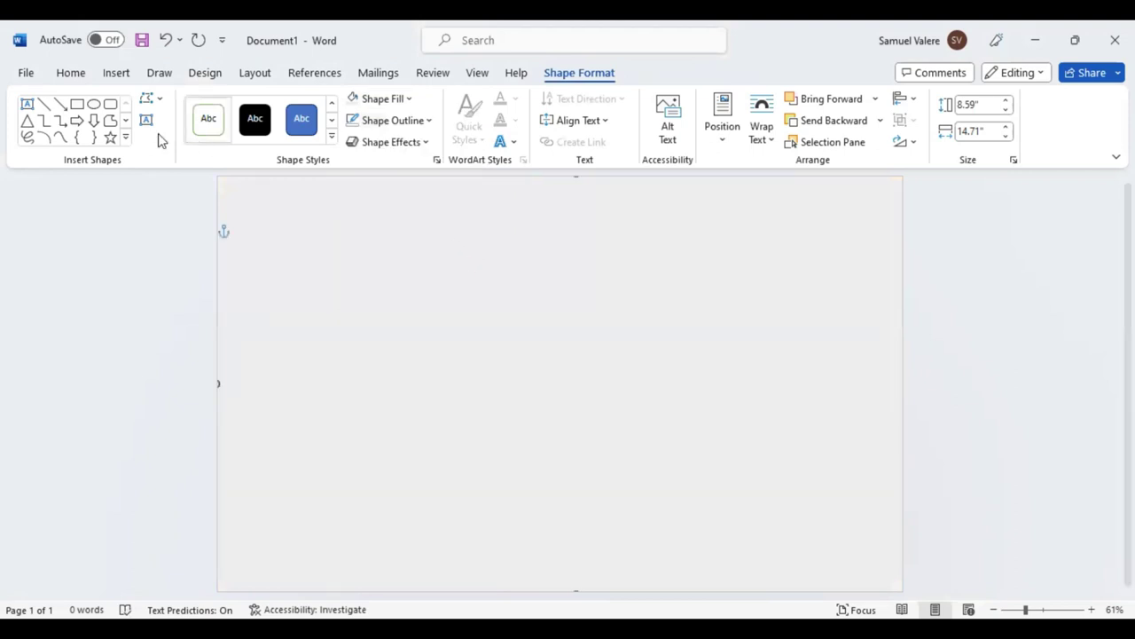
Draw a second rectangle and stretch it into a 3.42" by 13.98" band across the page top.
left_click(78, 104)
left_click_drag(251, 211, 796, 375)
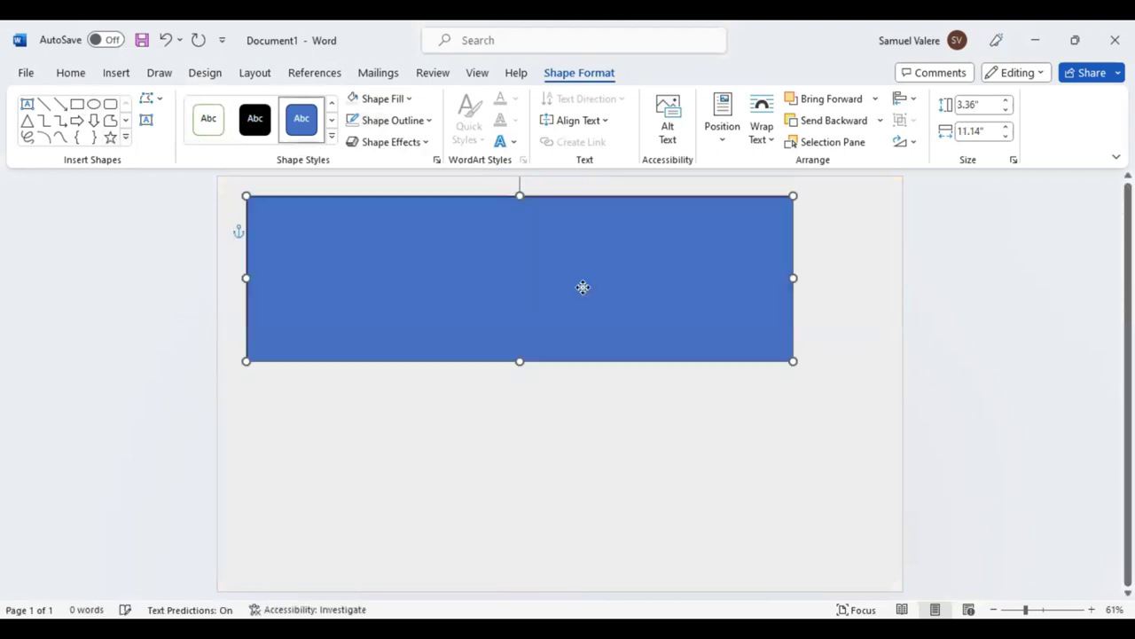
left_click_drag(600, 315, 588, 271)
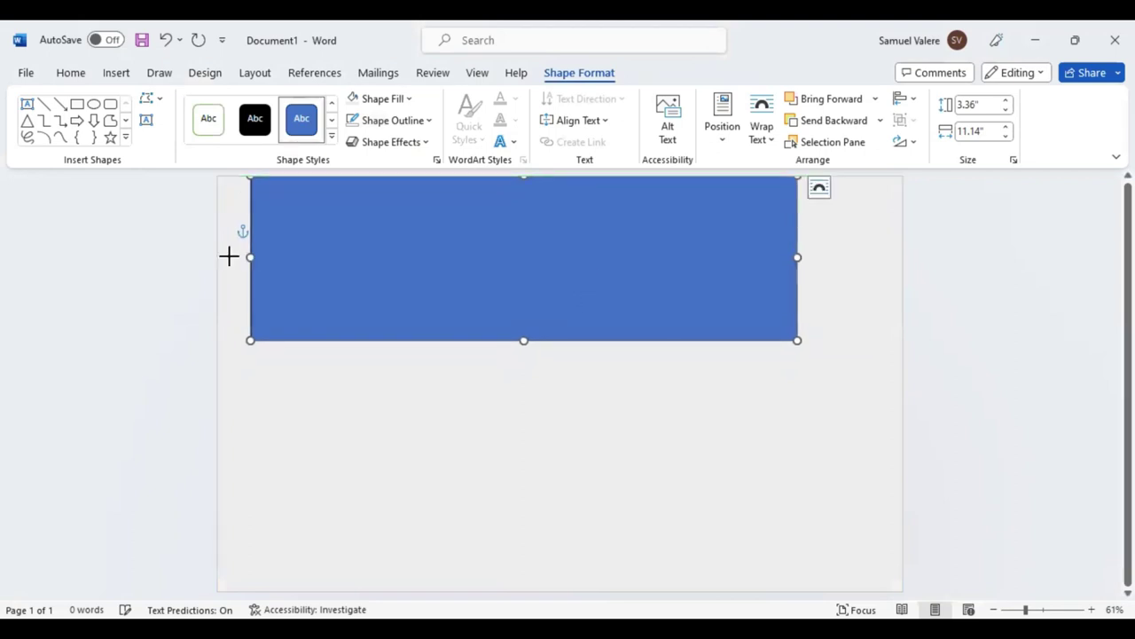
left_click_drag(229, 256, 218, 256)
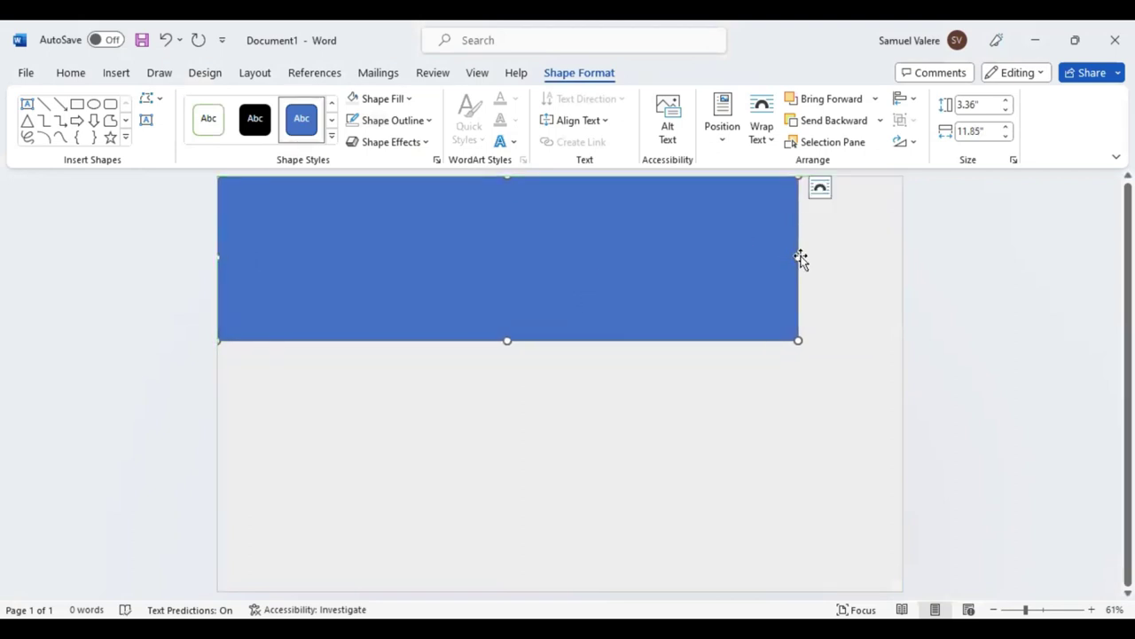
left_click_drag(800, 256, 917, 262)
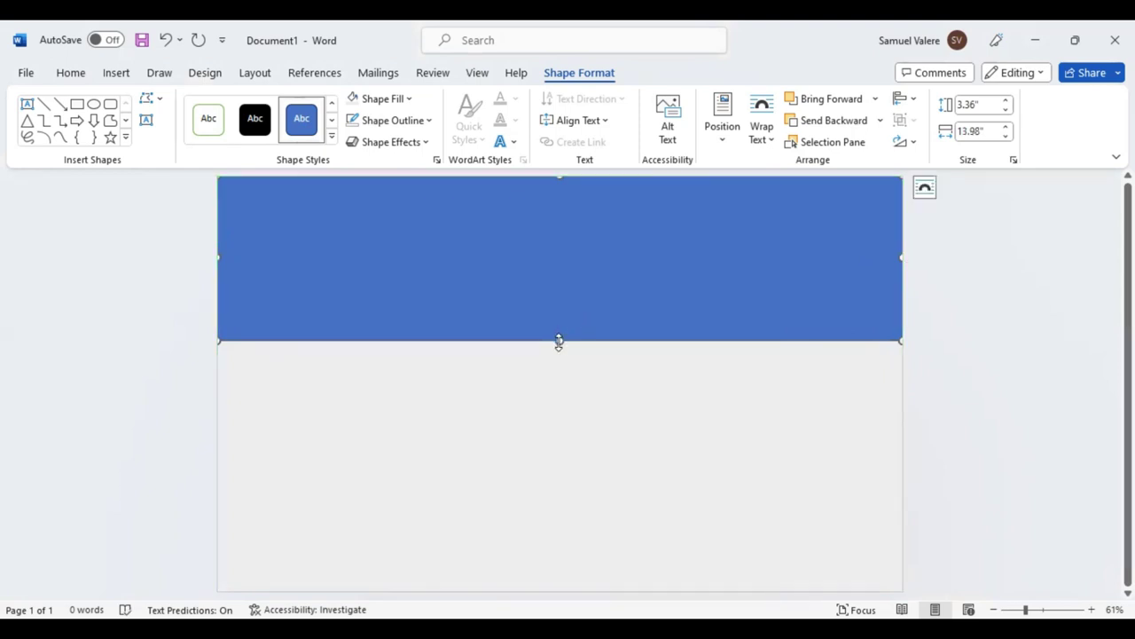
left_click_drag(558, 341, 559, 344)
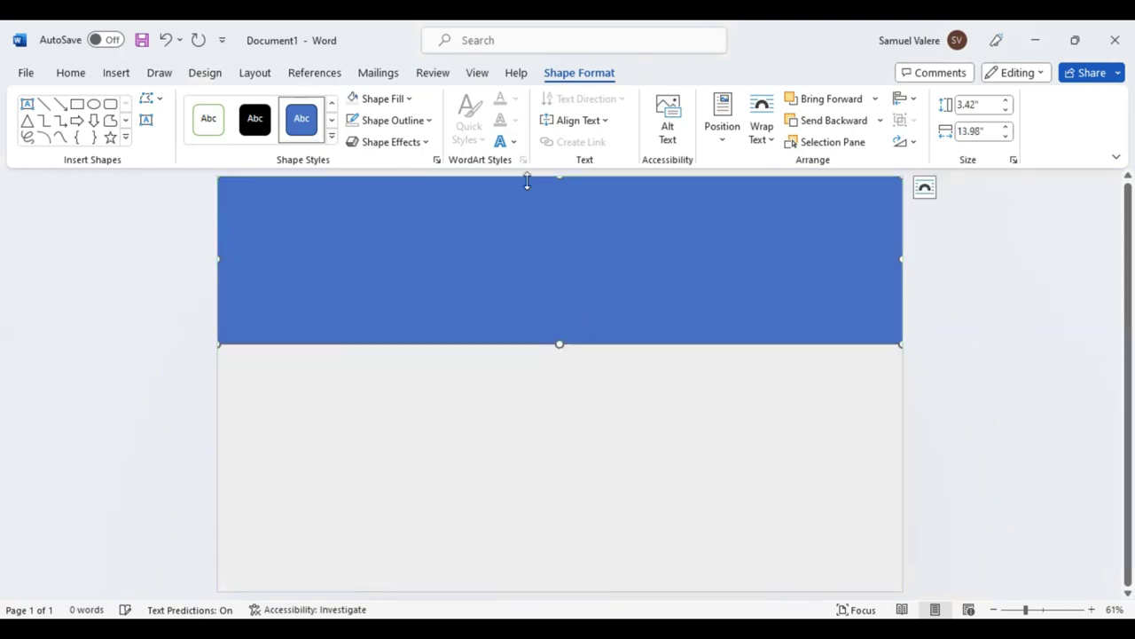
Switch the top band to a gradient fill and delete the two extra middle stops.
left_click(408, 100)
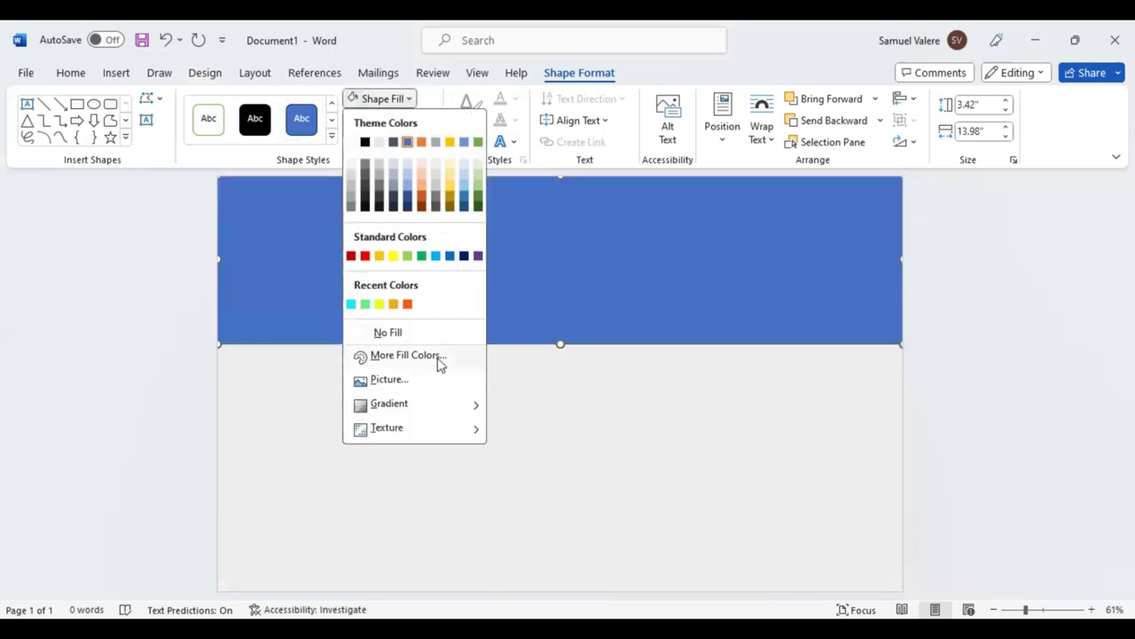
mouse_move(390, 403)
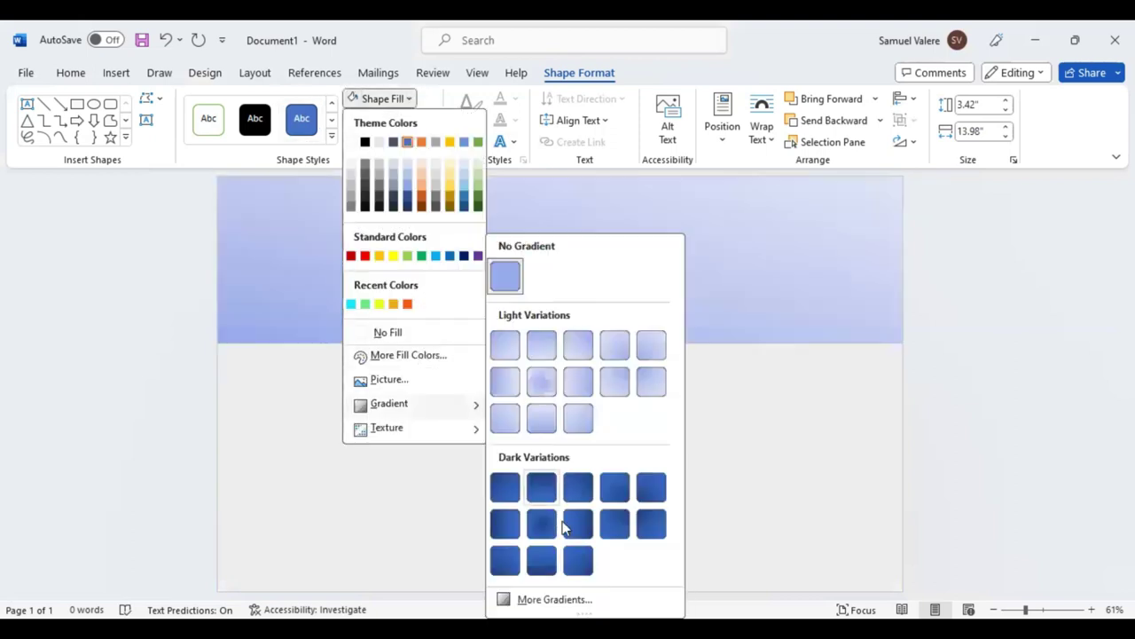
left_click(556, 598)
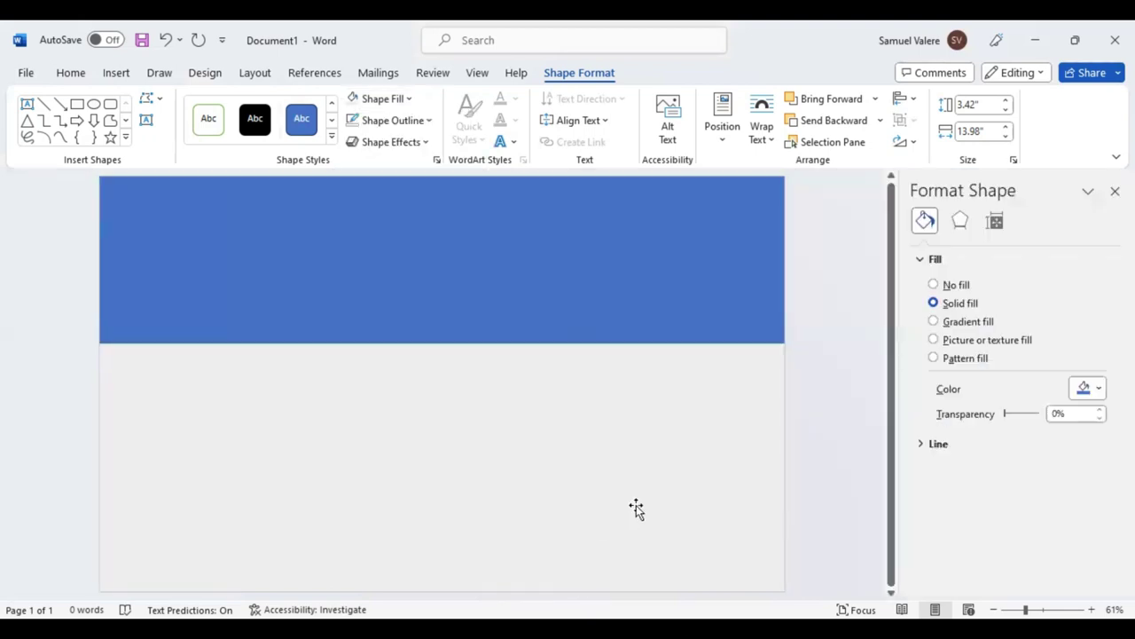
left_click(933, 321)
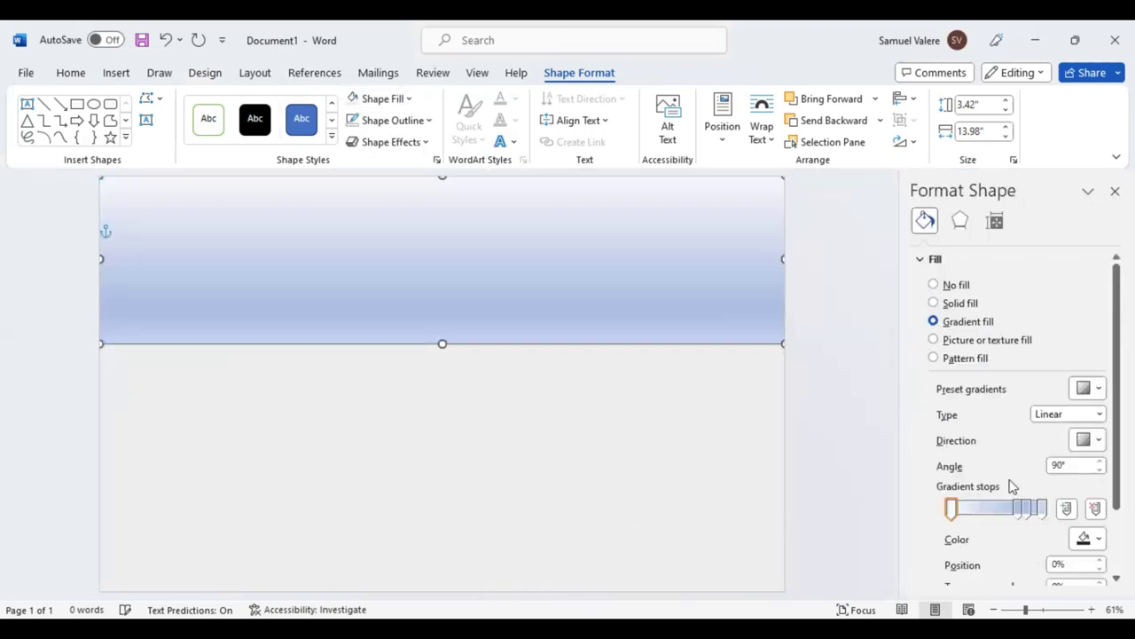
left_click(1027, 512)
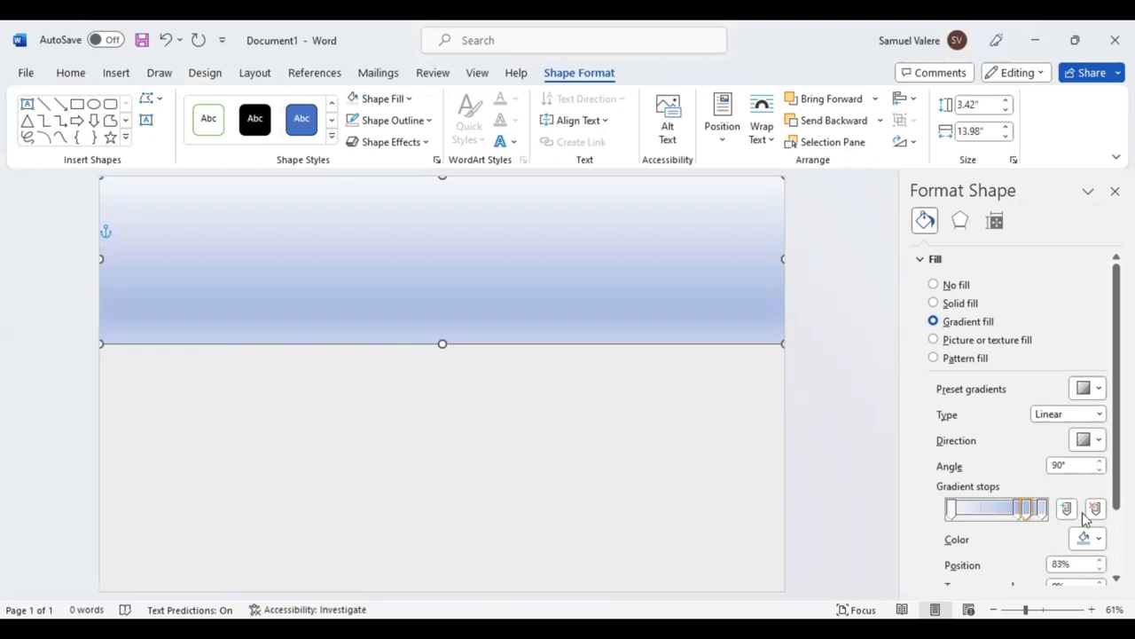
left_click(1096, 508)
left_click(1096, 508)
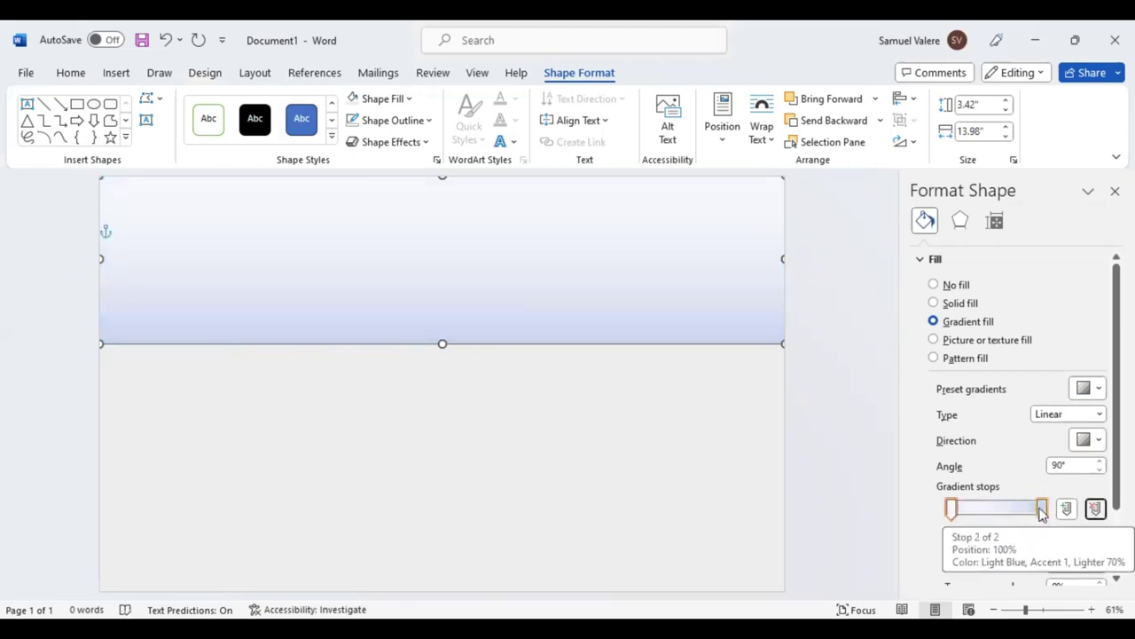
Colour the gradient stops golden orange and deep orange, shifting the orange stop toward the middle.
left_click(1042, 511)
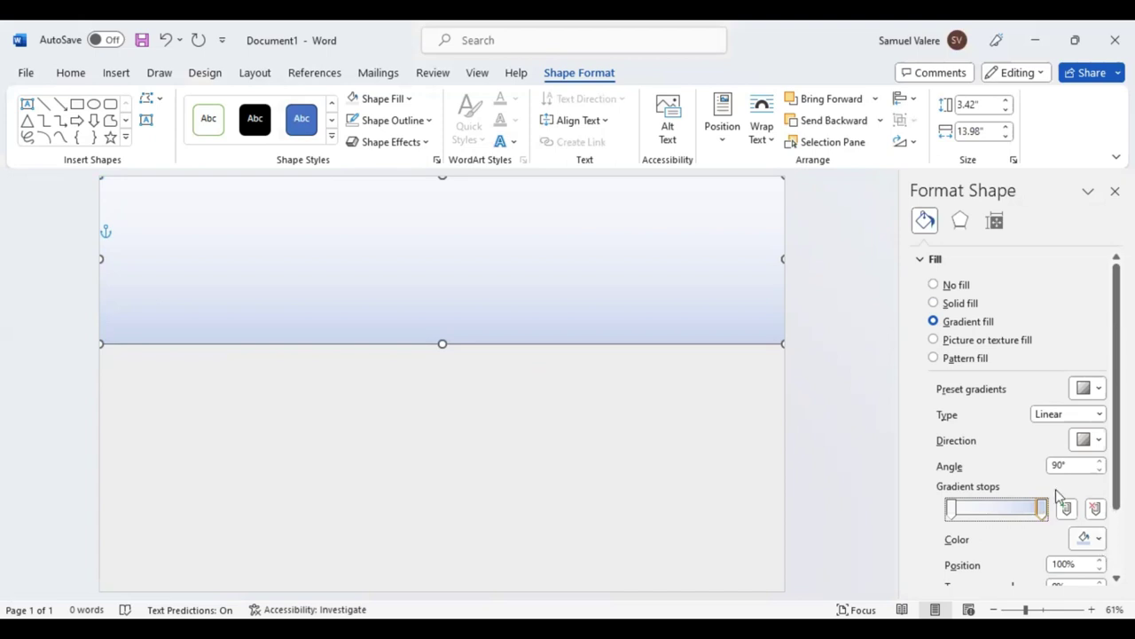
left_click(953, 509)
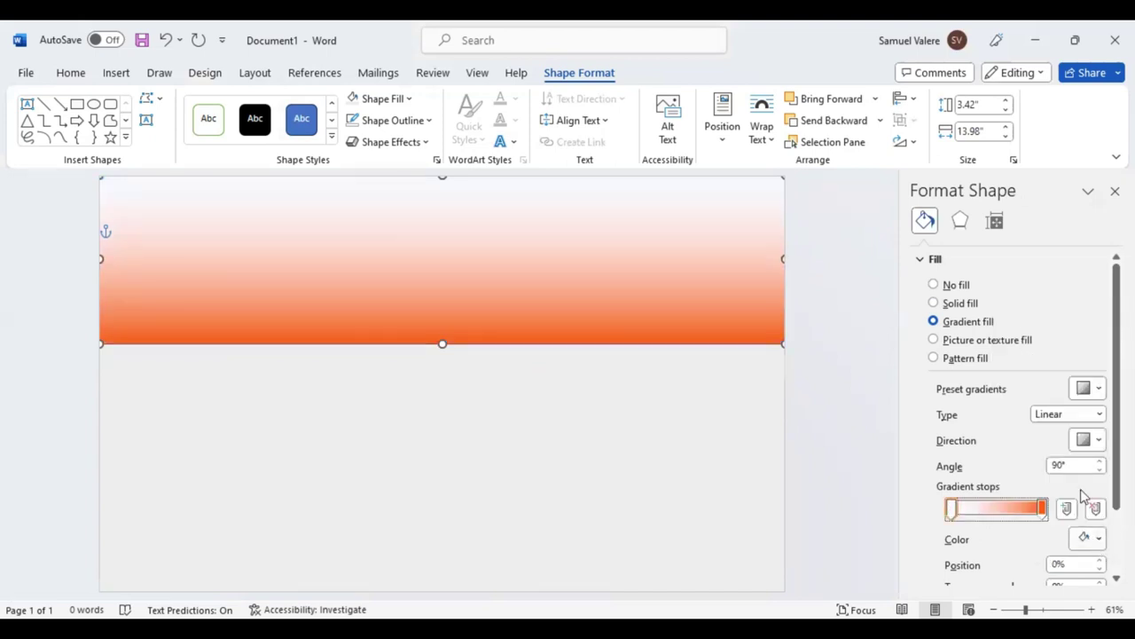
left_click(1091, 537)
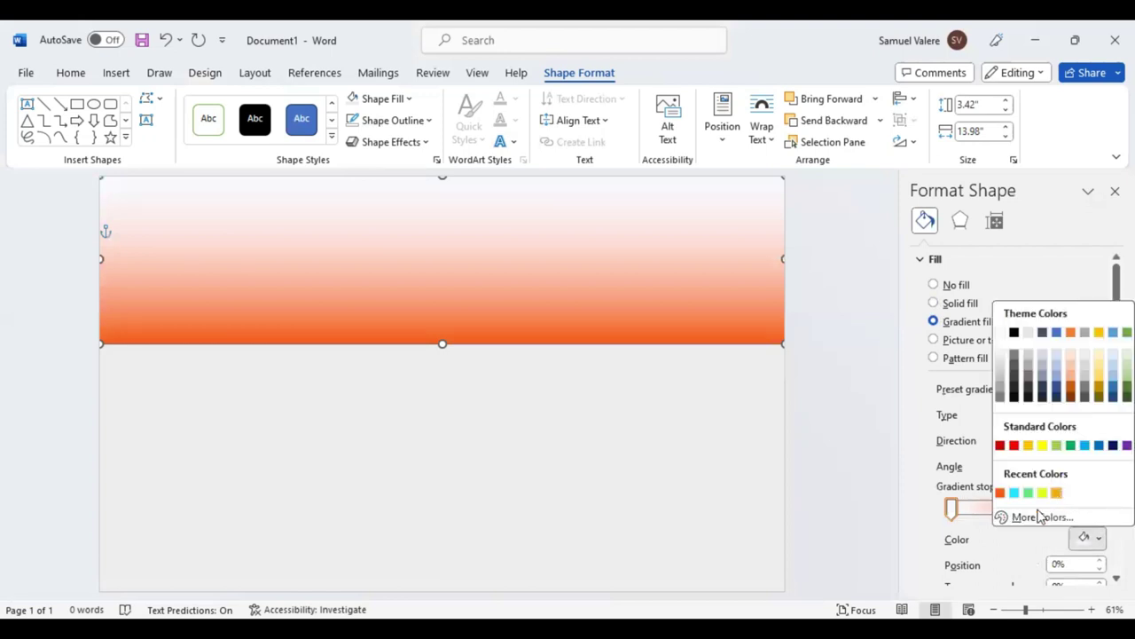
left_click(1056, 492)
left_click(1041, 511)
left_click_drag(1027, 517, 1001, 520)
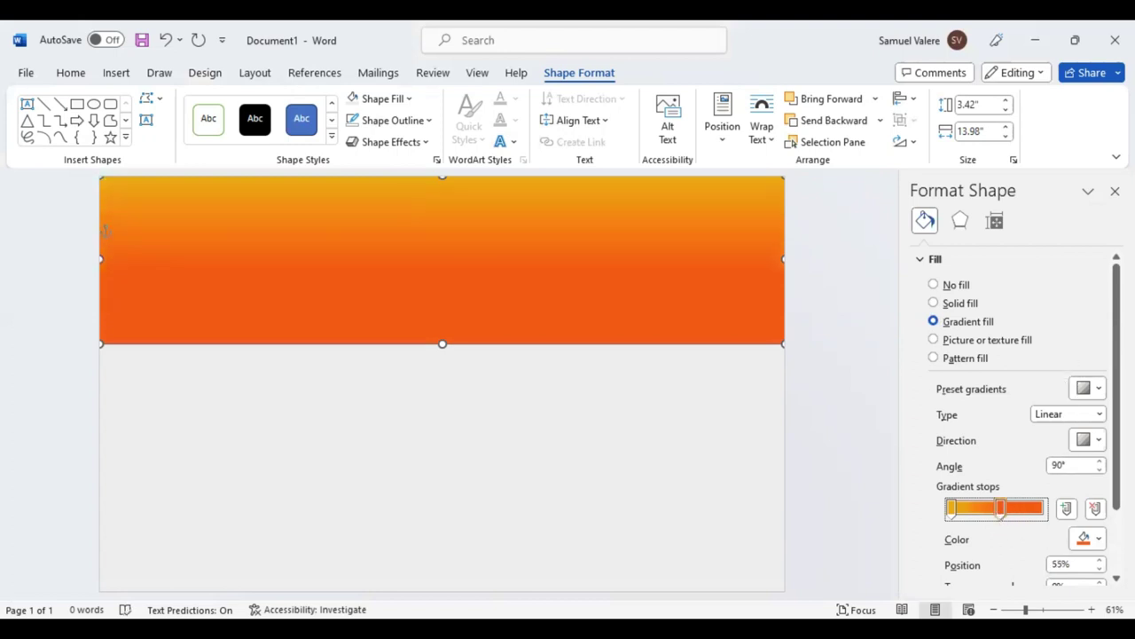
left_click(1115, 191)
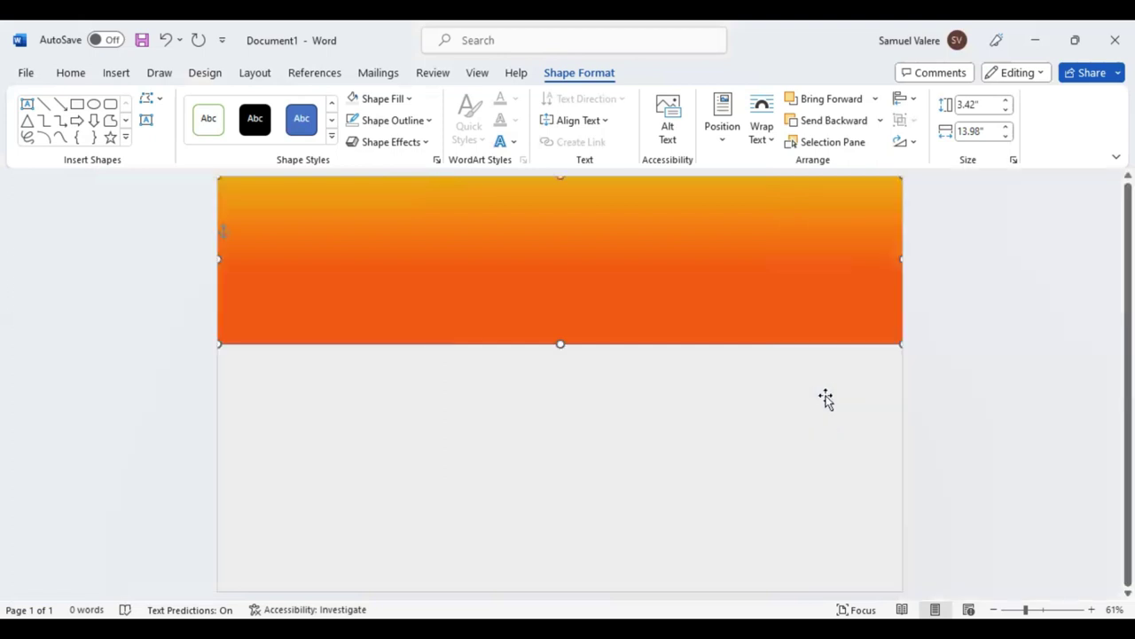
Draw a parallelogram below the orange band and adjust its slant and size.
left_click(125, 136)
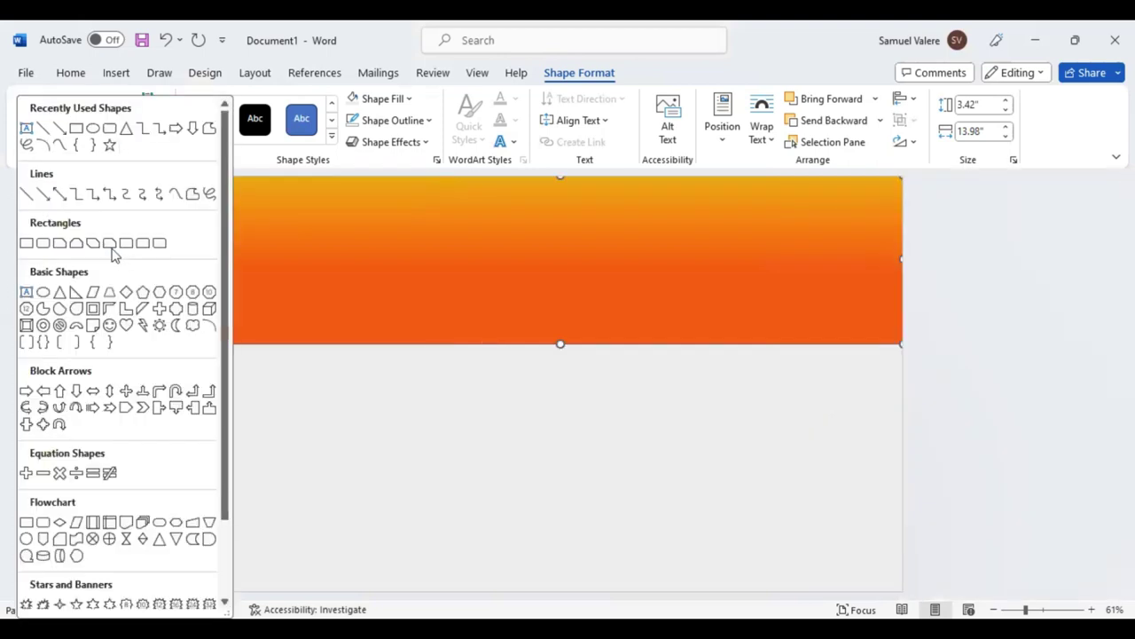
left_click(92, 302)
left_click_drag(392, 252, 479, 459)
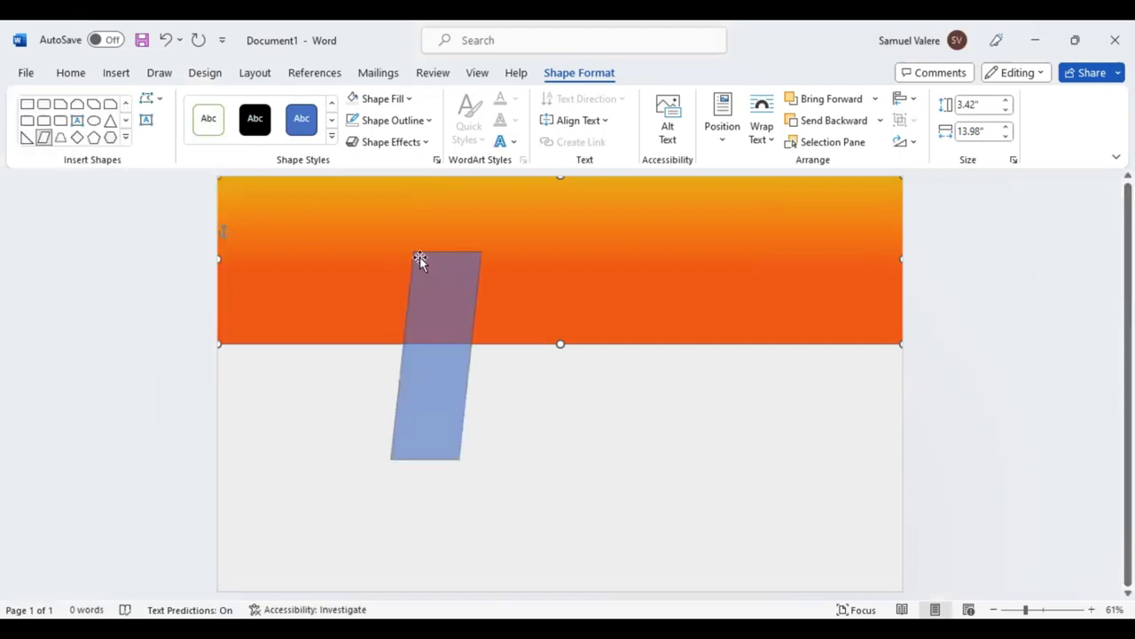
left_click_drag(413, 257, 419, 259)
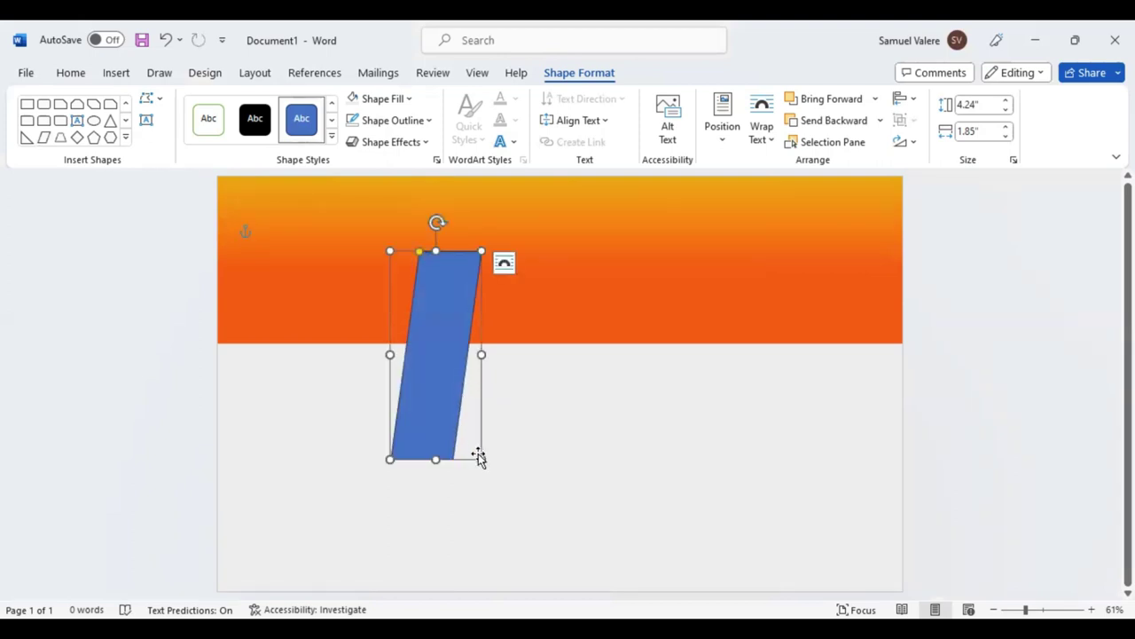
left_click_drag(481, 459, 484, 468)
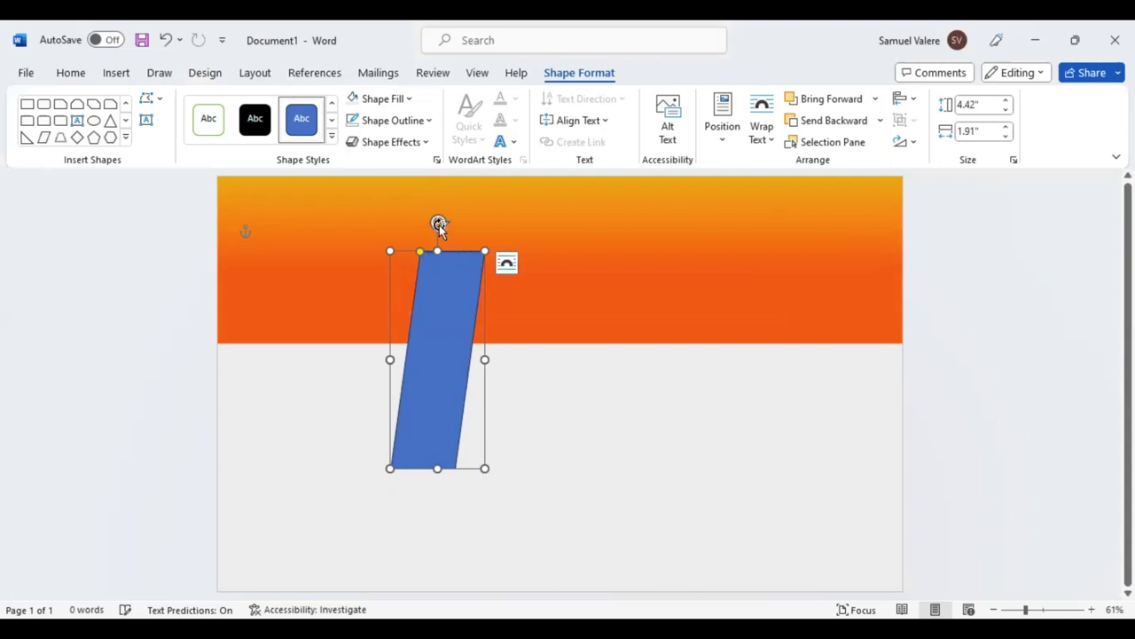
Tilt and stretch the band to 7.11" by 2.34", slanting across the header's left end.
left_click_drag(439, 223, 493, 247)
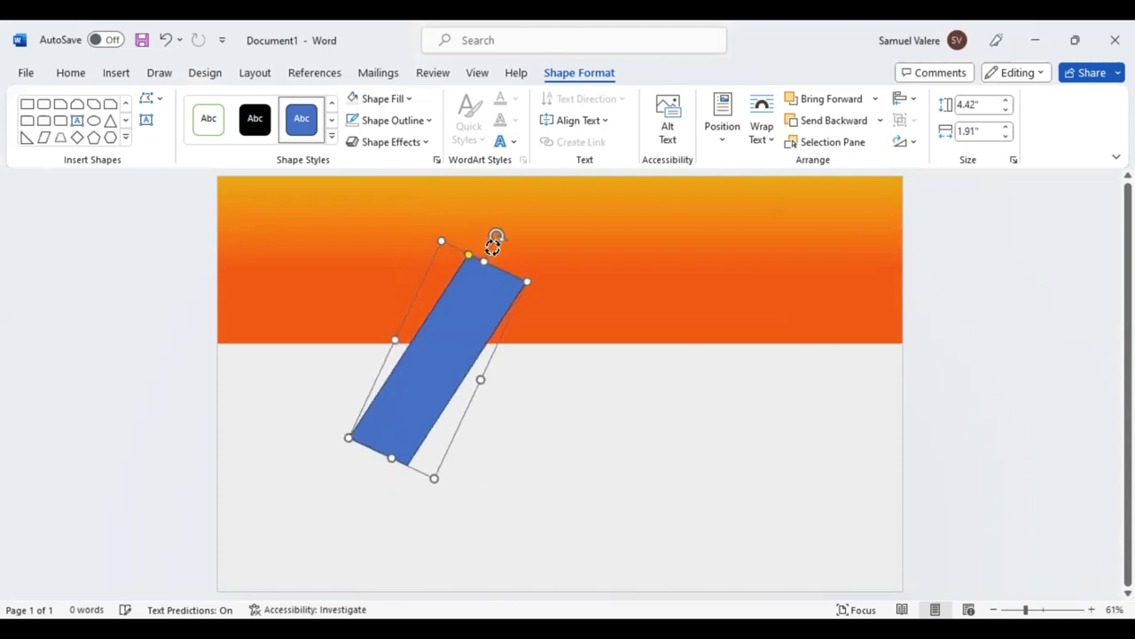
mouse_move(413, 271)
left_mouse_down()
mouse_move(290, 240)
mouse_move(319, 223)
left_mouse_up()
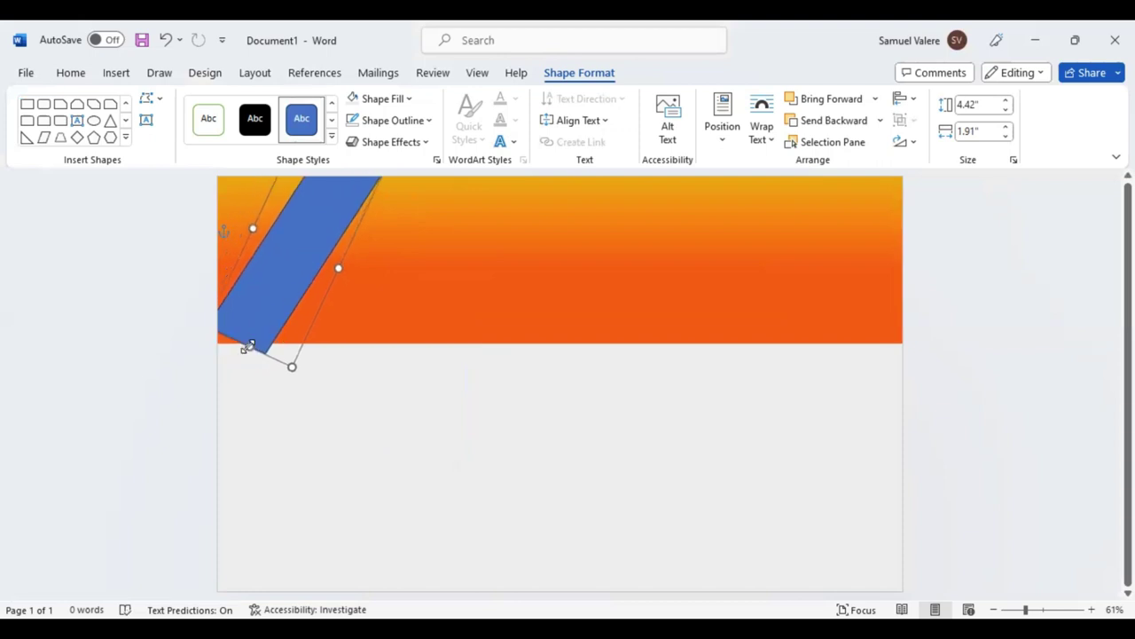
left_click_drag(213, 385, 182, 459)
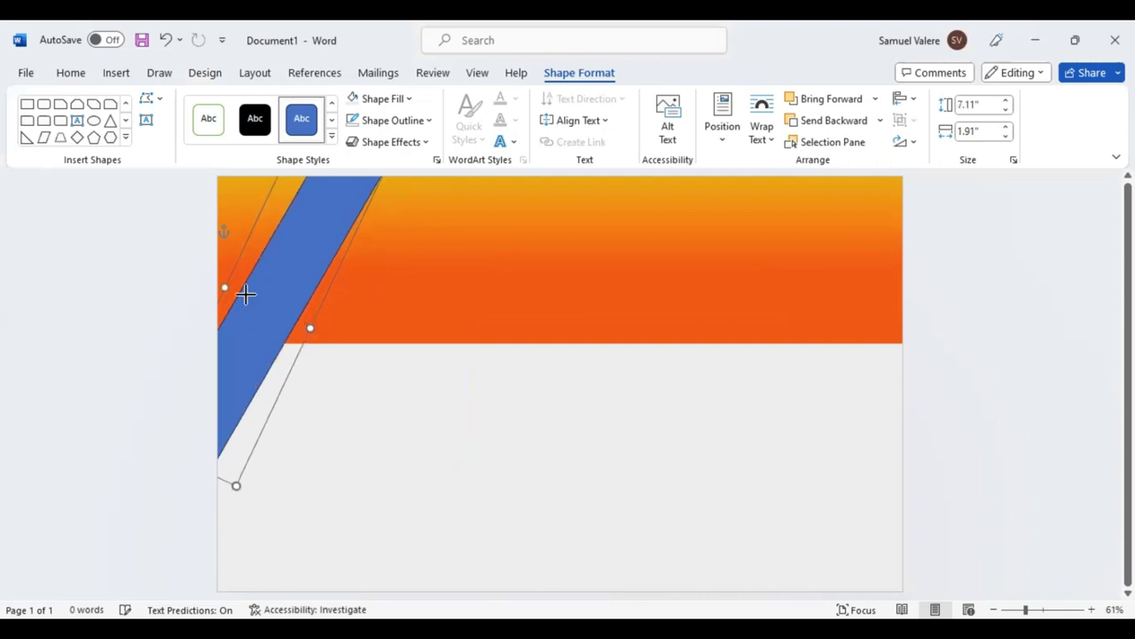
left_click_drag(224, 287, 214, 271)
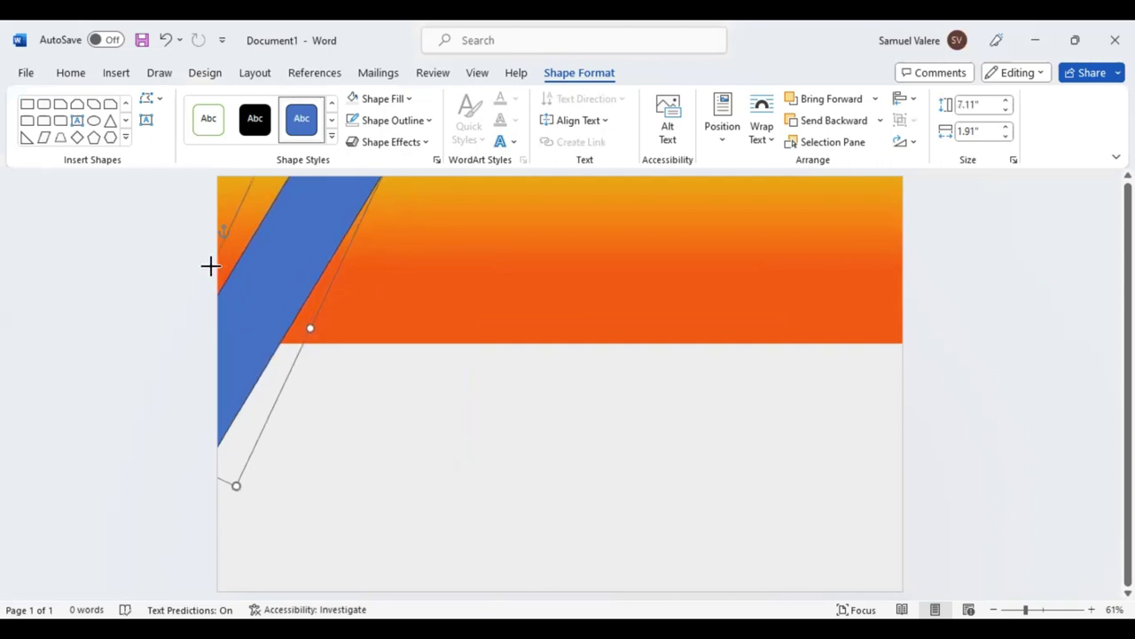
mouse_move(297, 256)
left_mouse_down()
mouse_move(265, 320)
mouse_move(314, 342)
left_mouse_up()
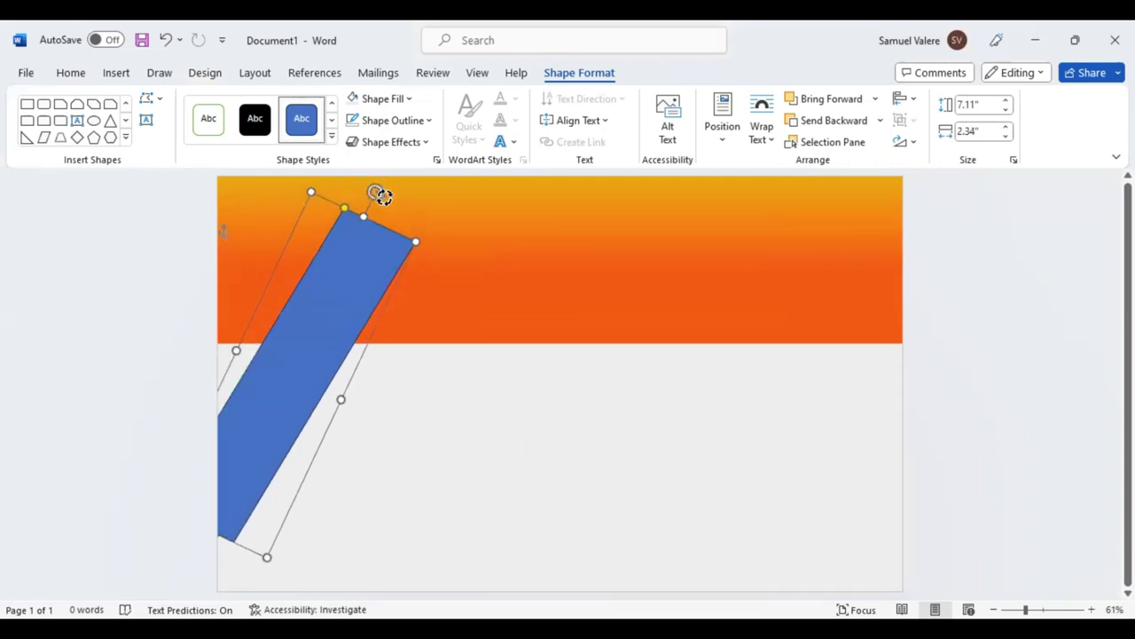
left_click_drag(378, 194, 385, 197)
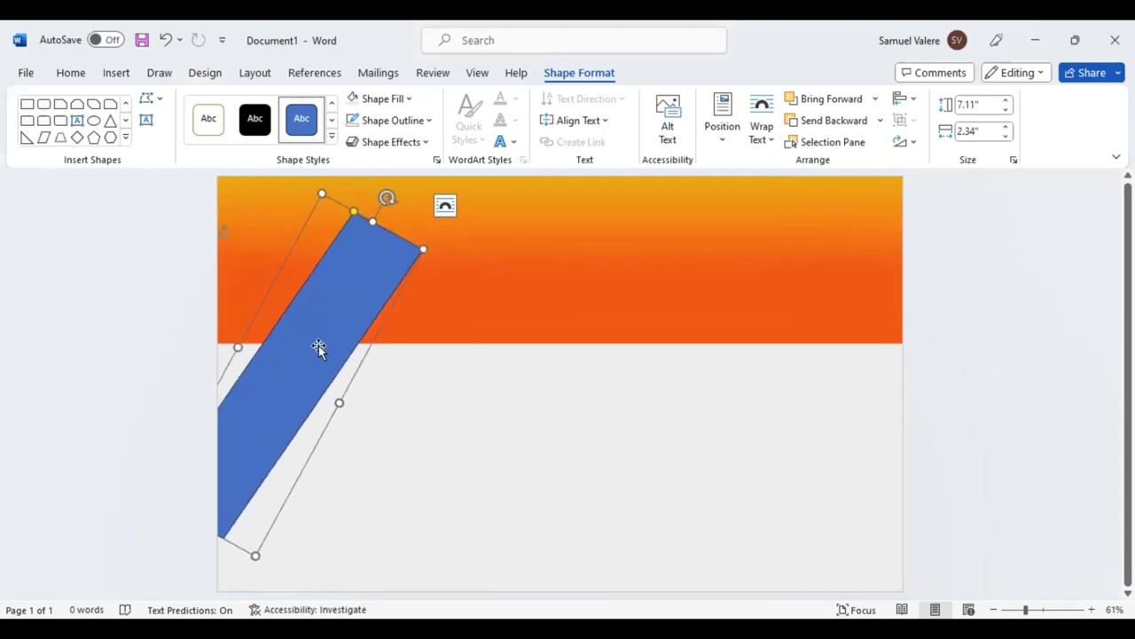
left_click_drag(312, 292, 298, 271)
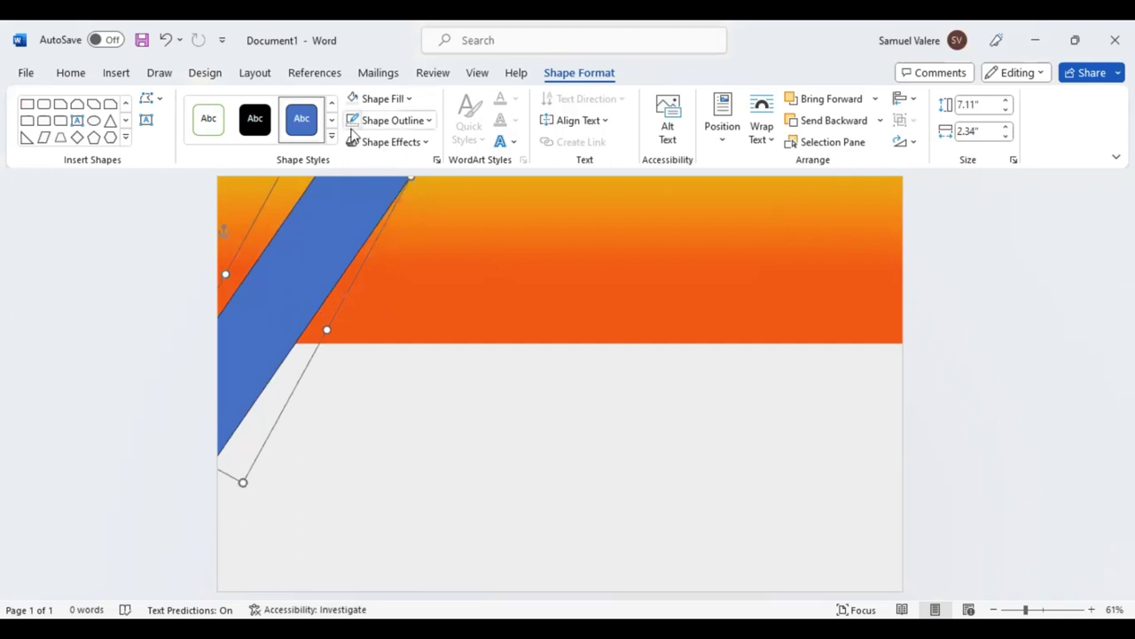
Switch the diagonal band to a gradient fill.
left_click(410, 98)
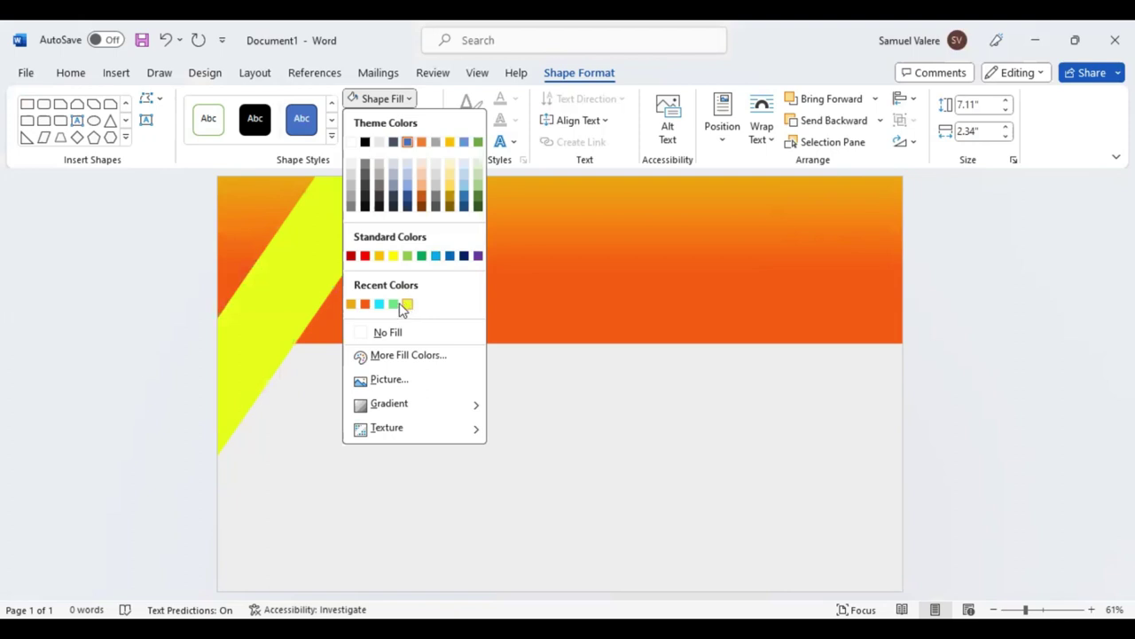
left_click(432, 354)
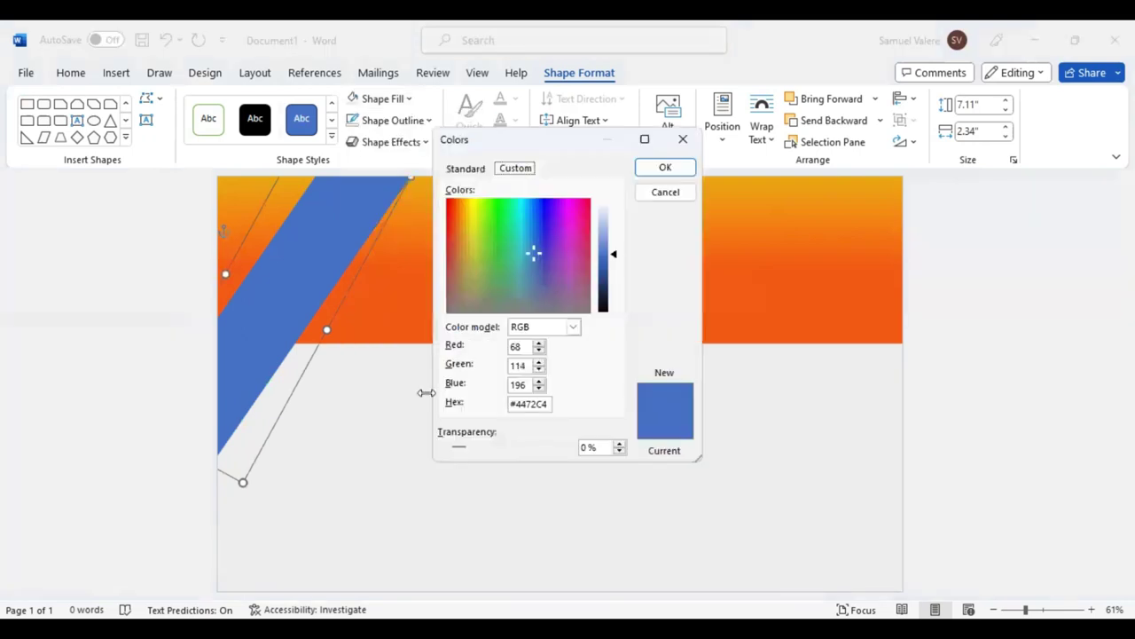
key("Escape")
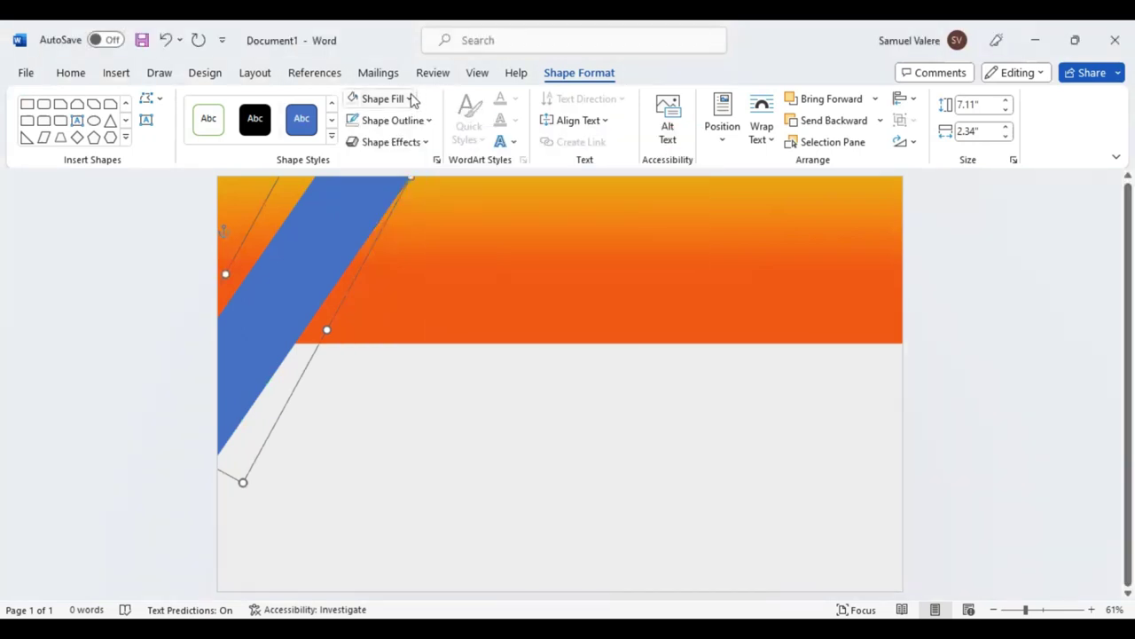
left_click(410, 99)
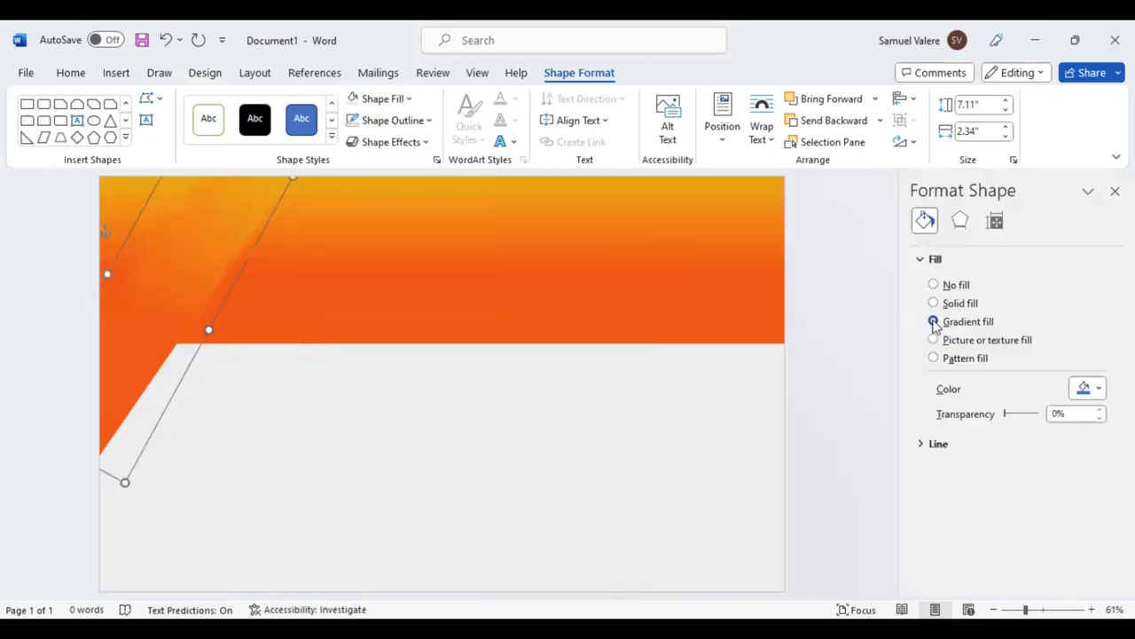
left_click(934, 321)
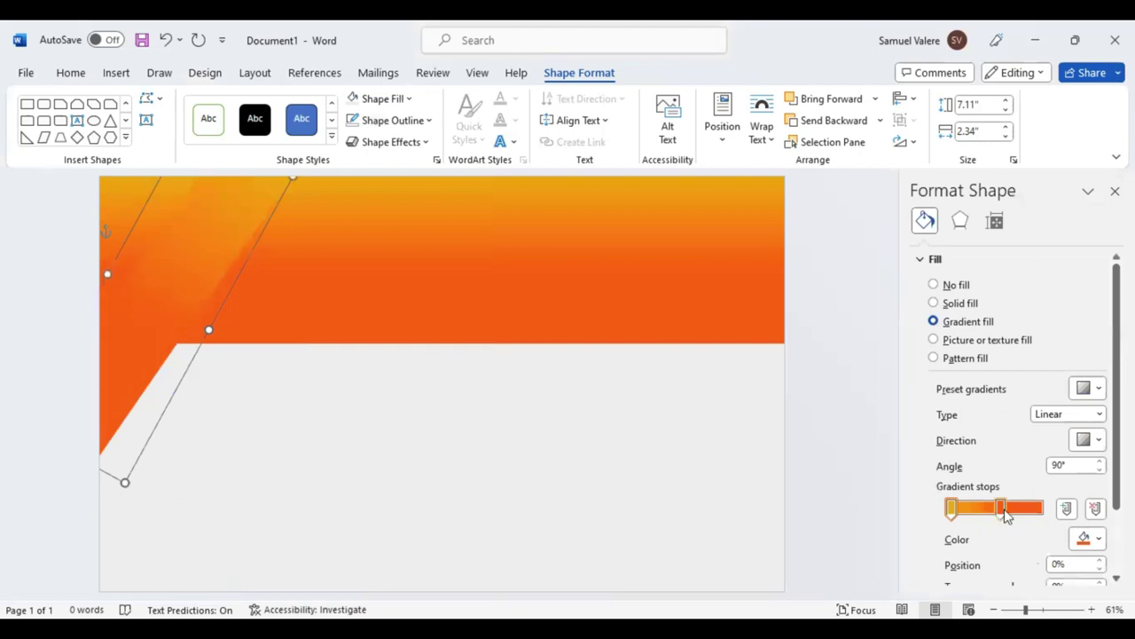
Rearrange the gradient stops and make the first stop orange-red.
left_click_drag(954, 509, 1001, 510)
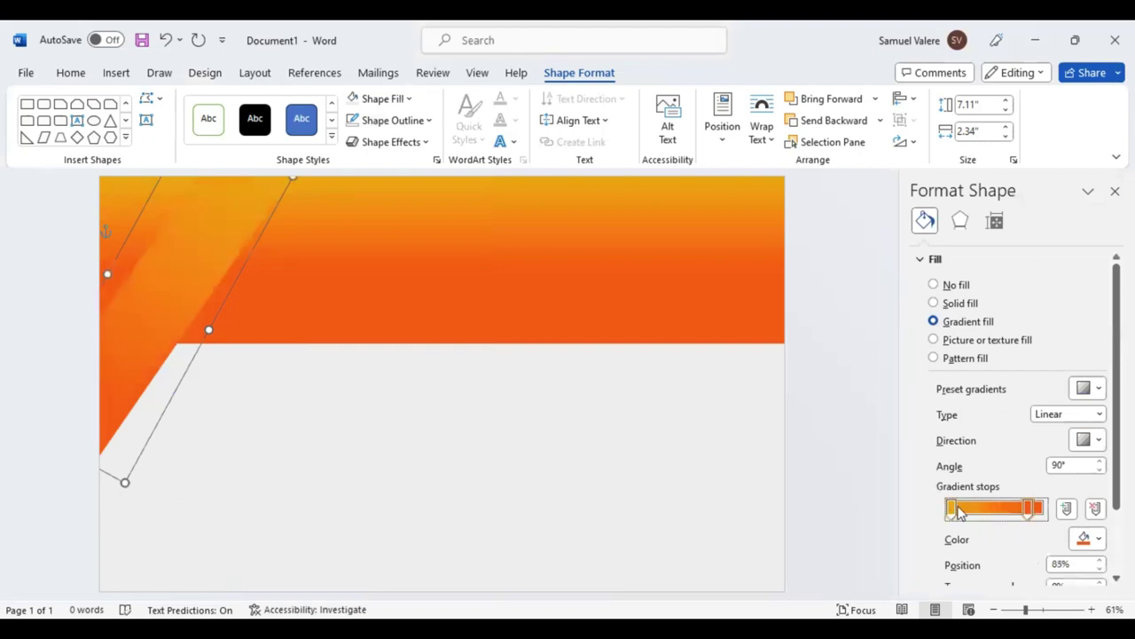
left_click(1001, 510)
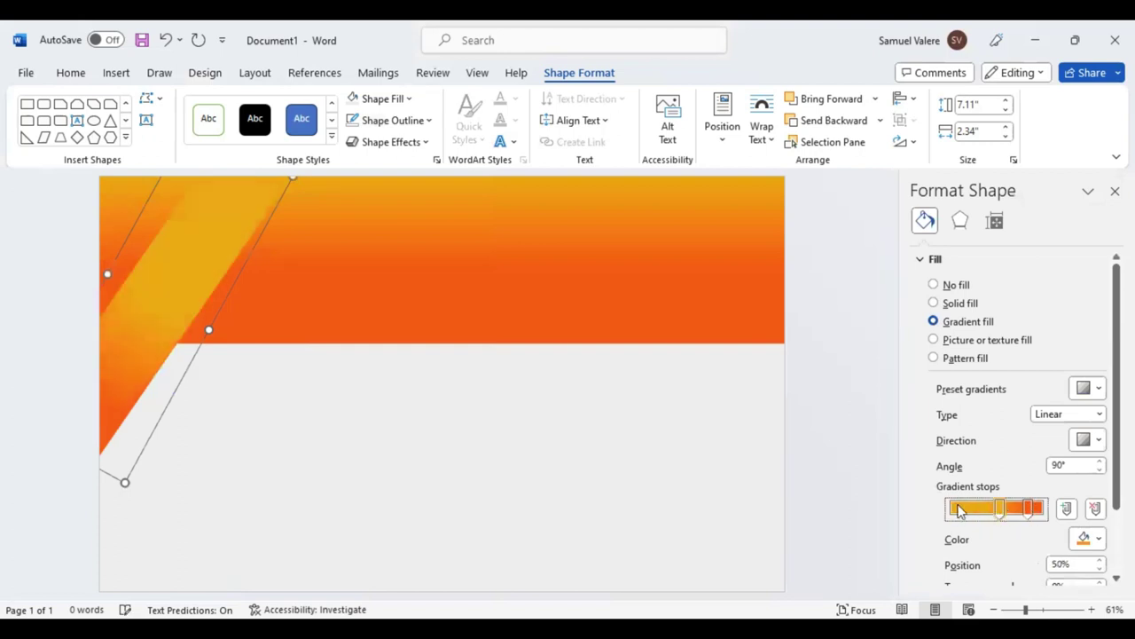
left_click(957, 509)
left_click_drag(954, 510, 947, 510)
left_click(1089, 539)
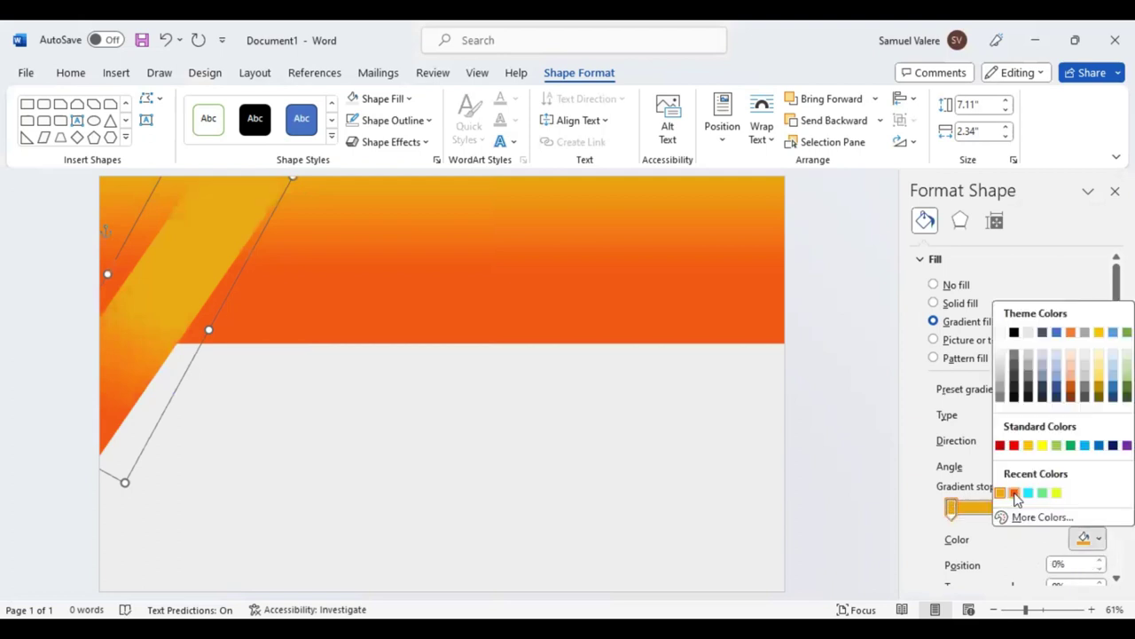
left_click(1014, 494)
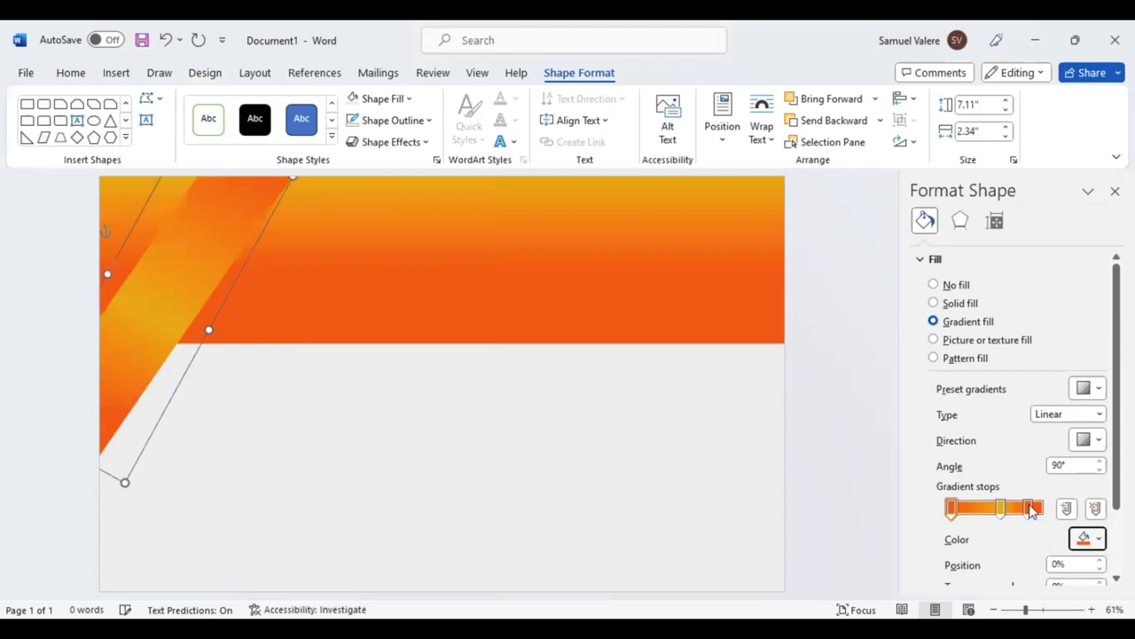
Nudge the end gradient stops inward so deep orange blends into golden orange.
left_click(1036, 509)
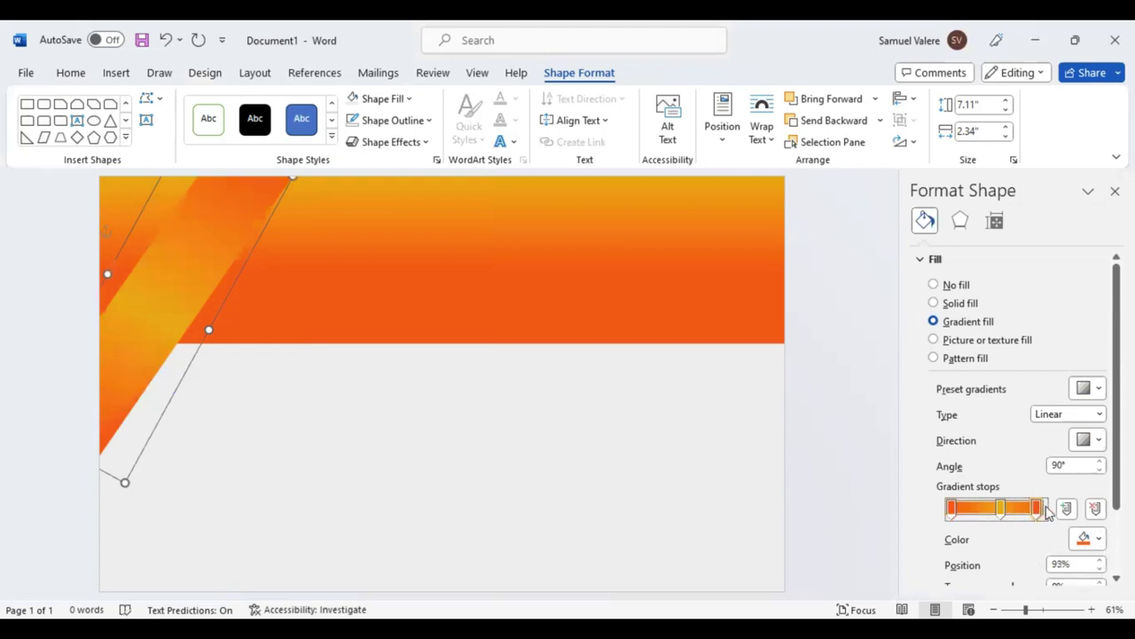
left_click_drag(1049, 512, 1052, 511)
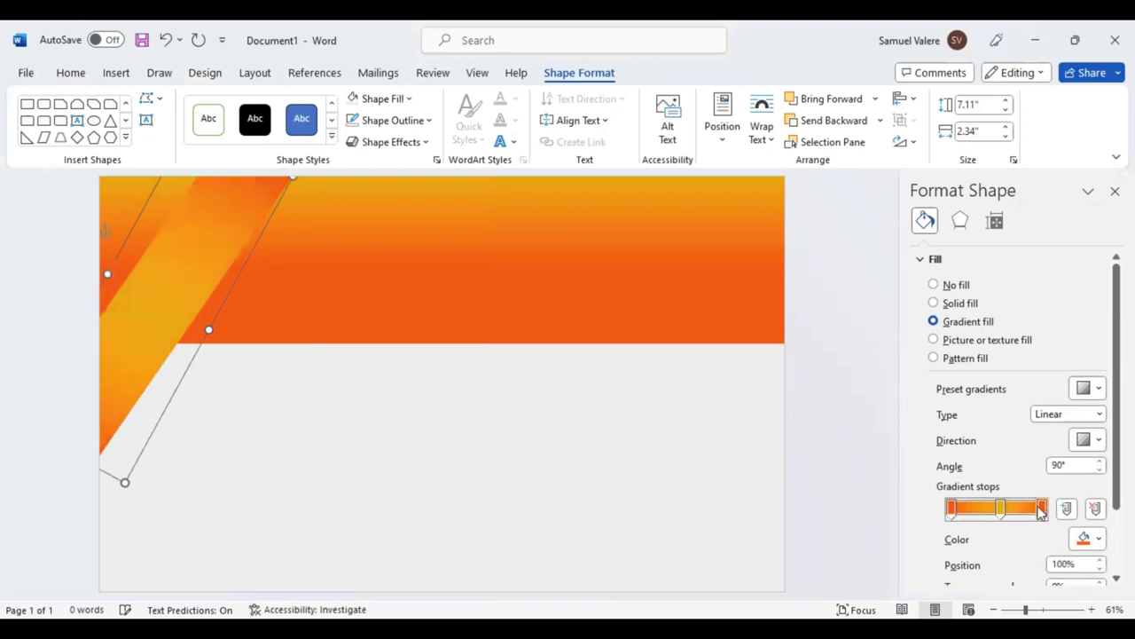
left_click(951, 511)
left_click_drag(951, 512, 955, 513)
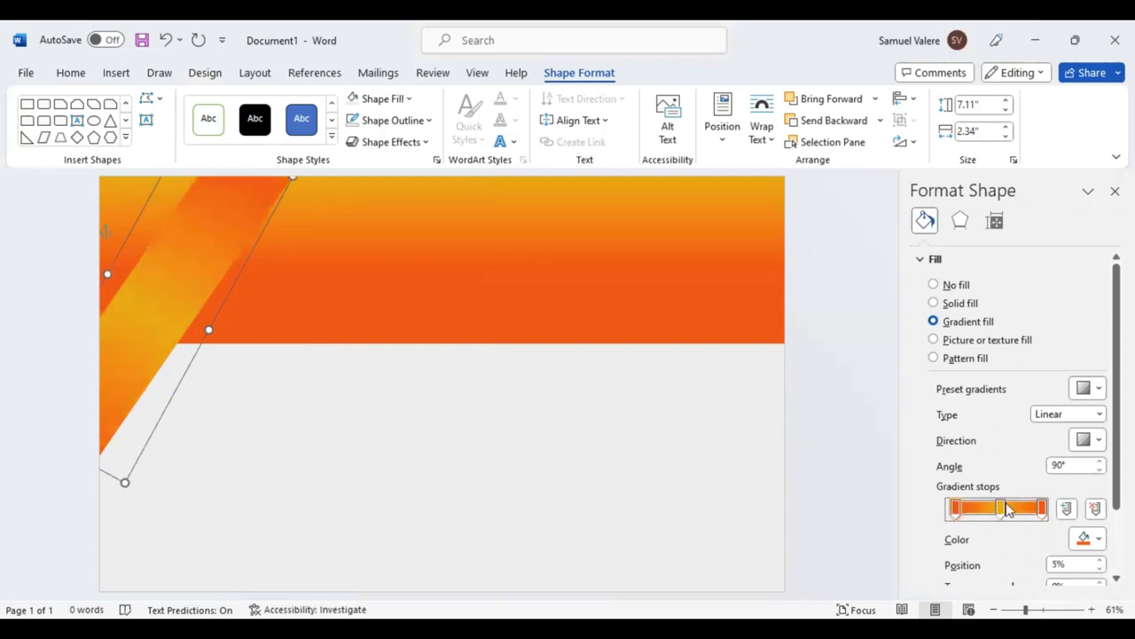
left_click_drag(1039, 512, 1027, 515)
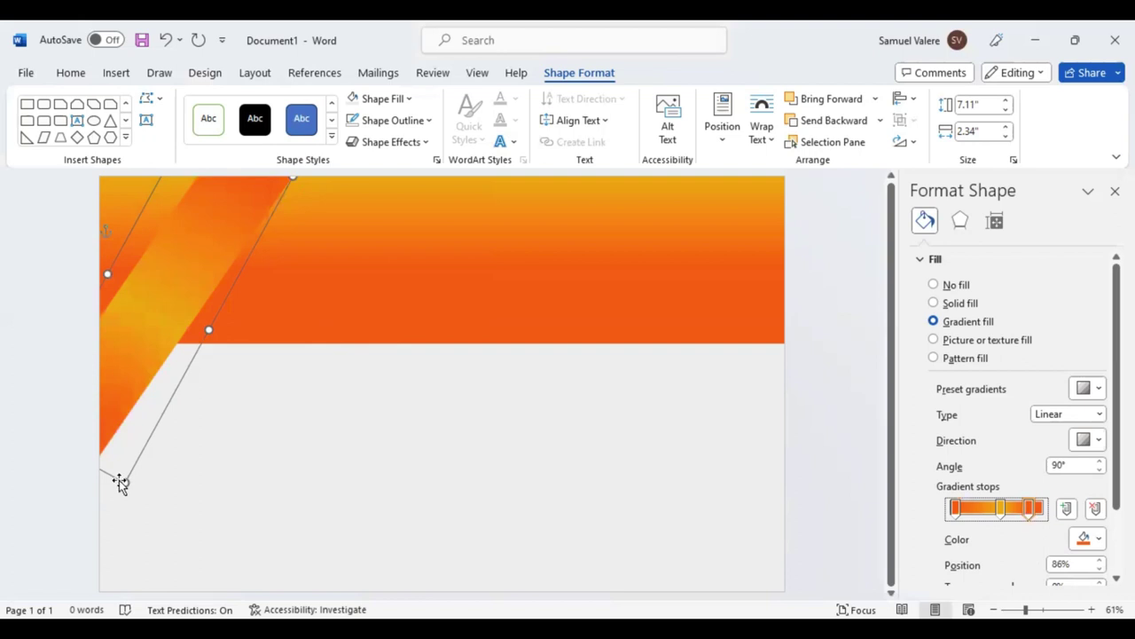
Duplicate the diagonal gradient band and place the copy at the header's right edge.
left_click(303, 296)
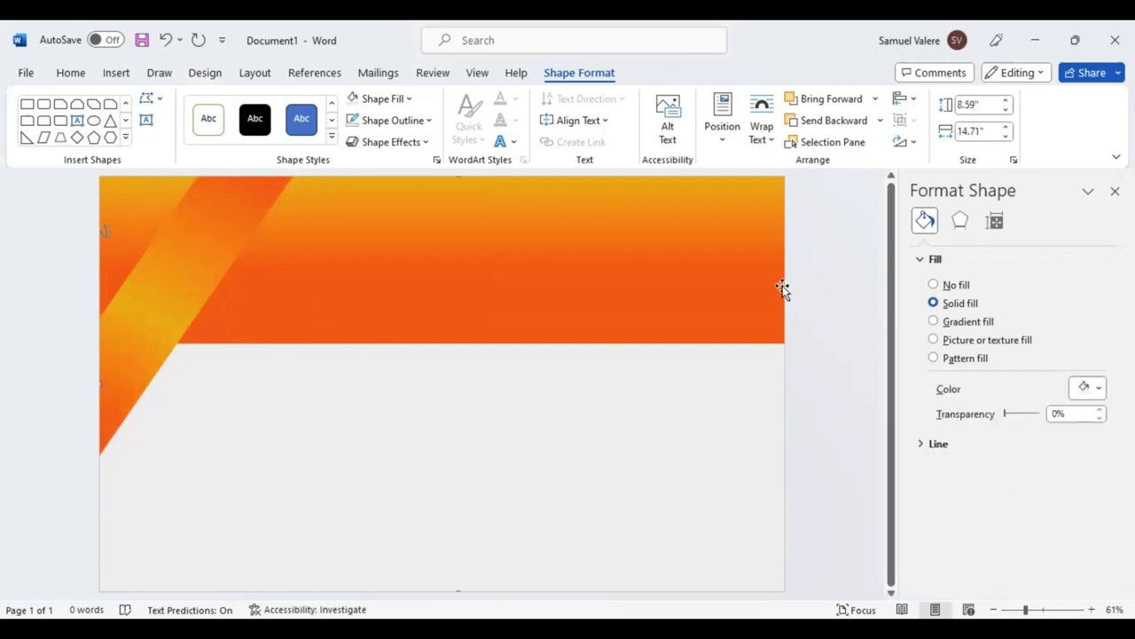
left_click(307, 247)
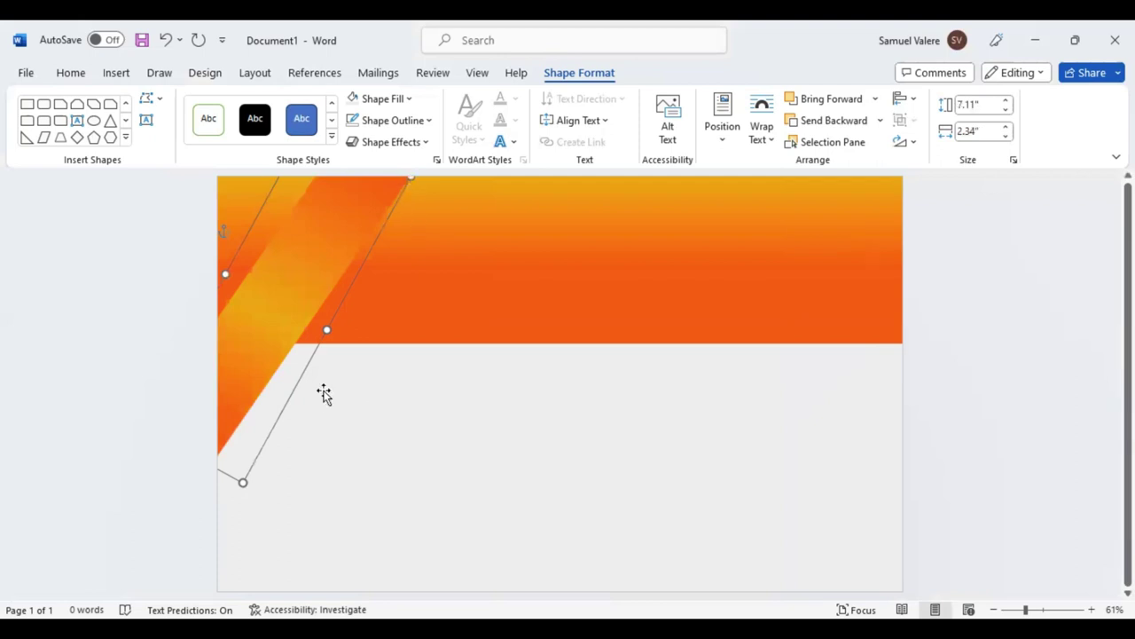
left_click_drag(284, 332, 443, 335)
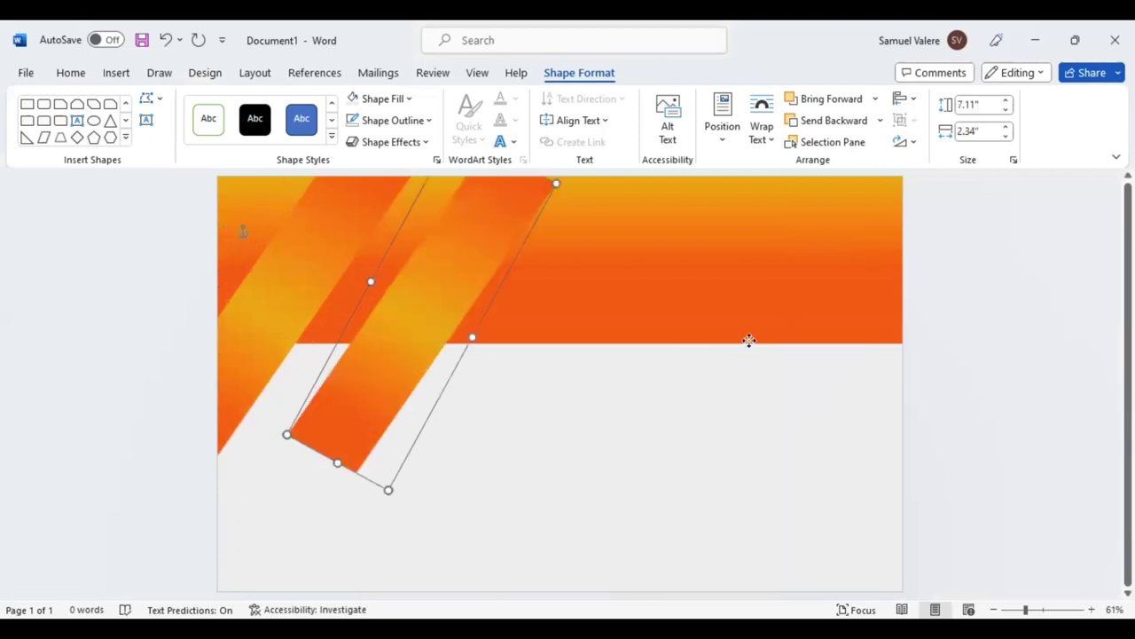
left_click_drag(749, 339, 864, 293)
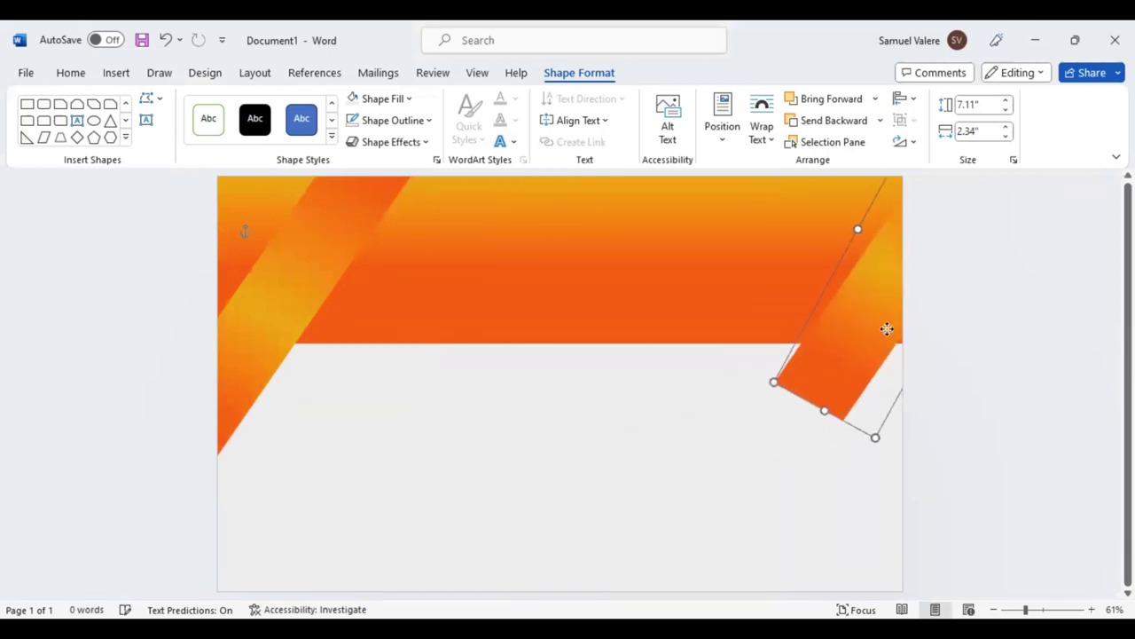
left_click_drag(888, 329, 891, 326)
left_click_drag(843, 364, 860, 345)
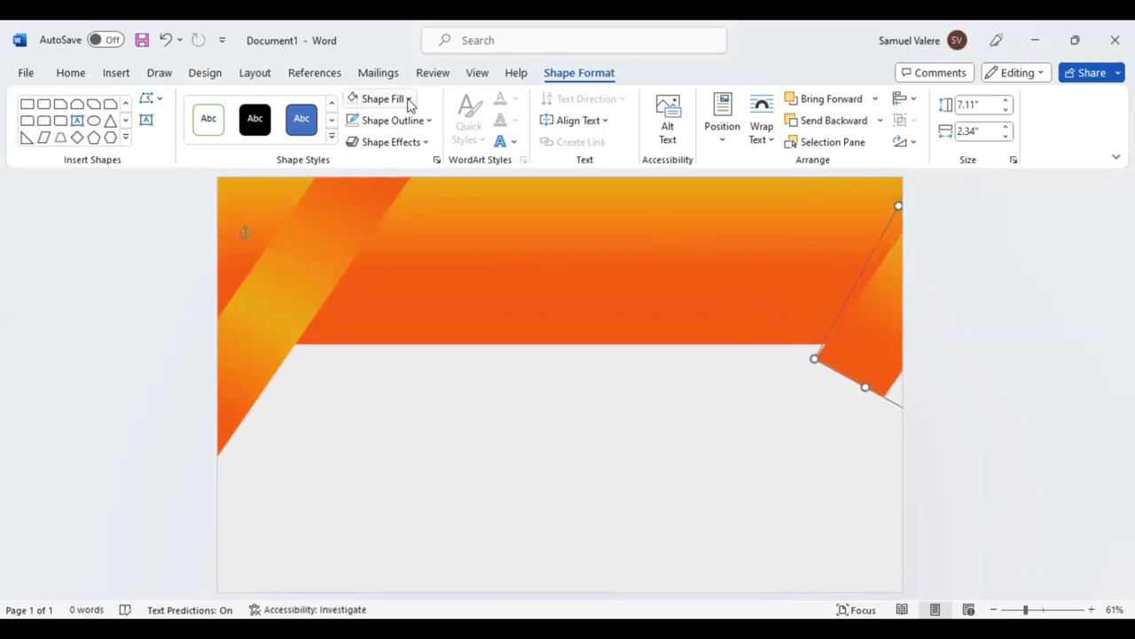
left_click(381, 98)
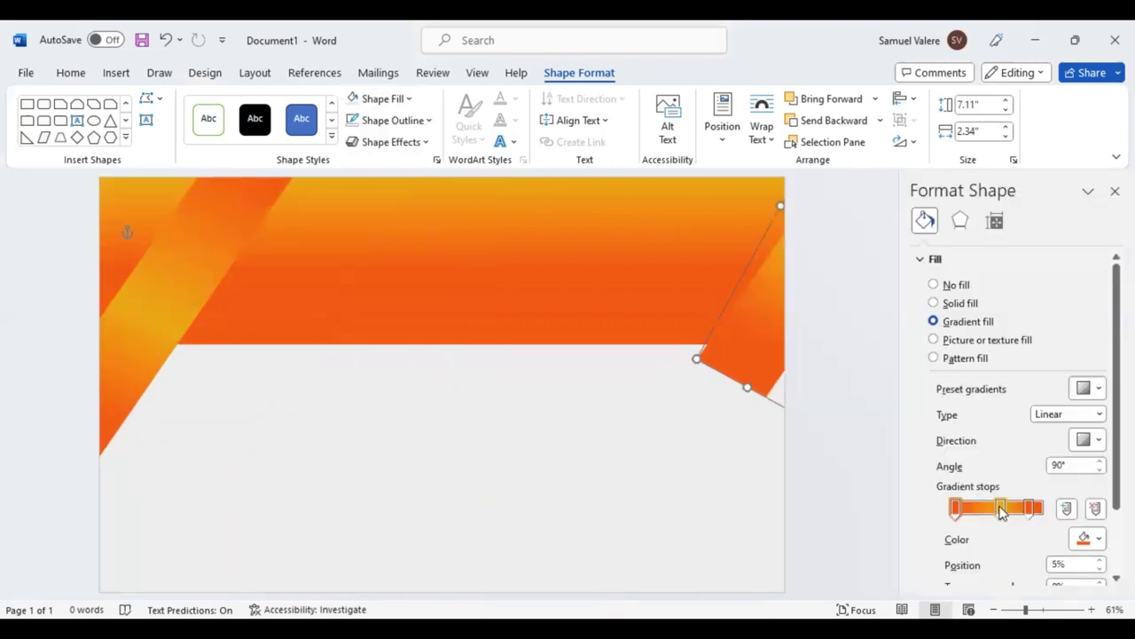
Move the copy's gradient stops to 32%, 86% and 41%, deleting the extra stop.
left_click_drag(1000, 512, 995, 512)
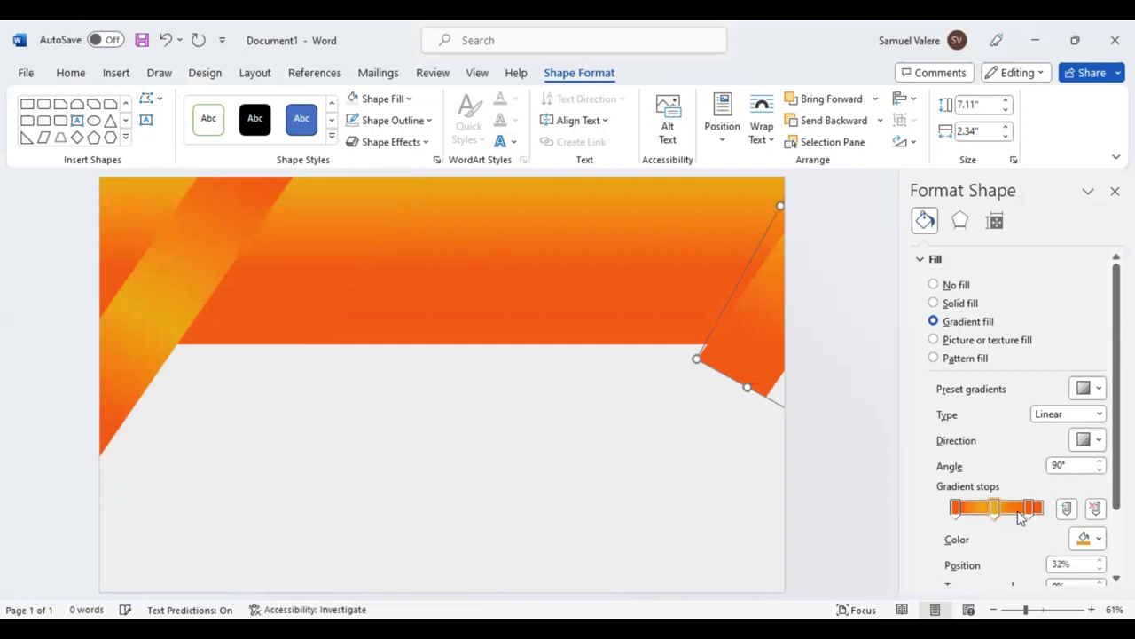
left_click_drag(1020, 512, 1030, 512)
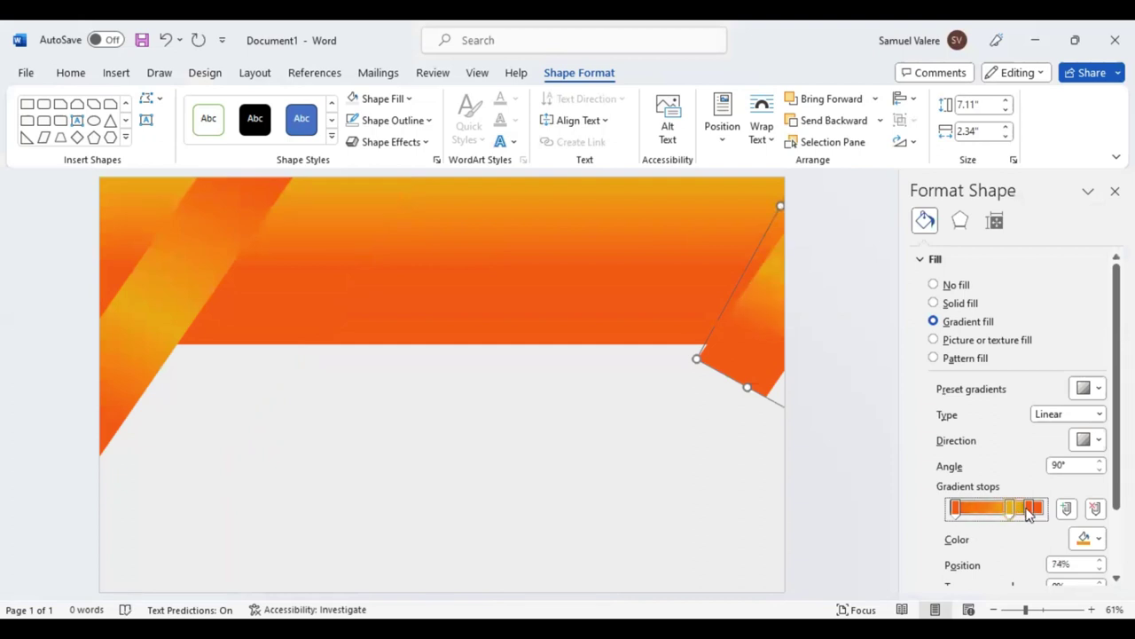
left_click(1098, 507)
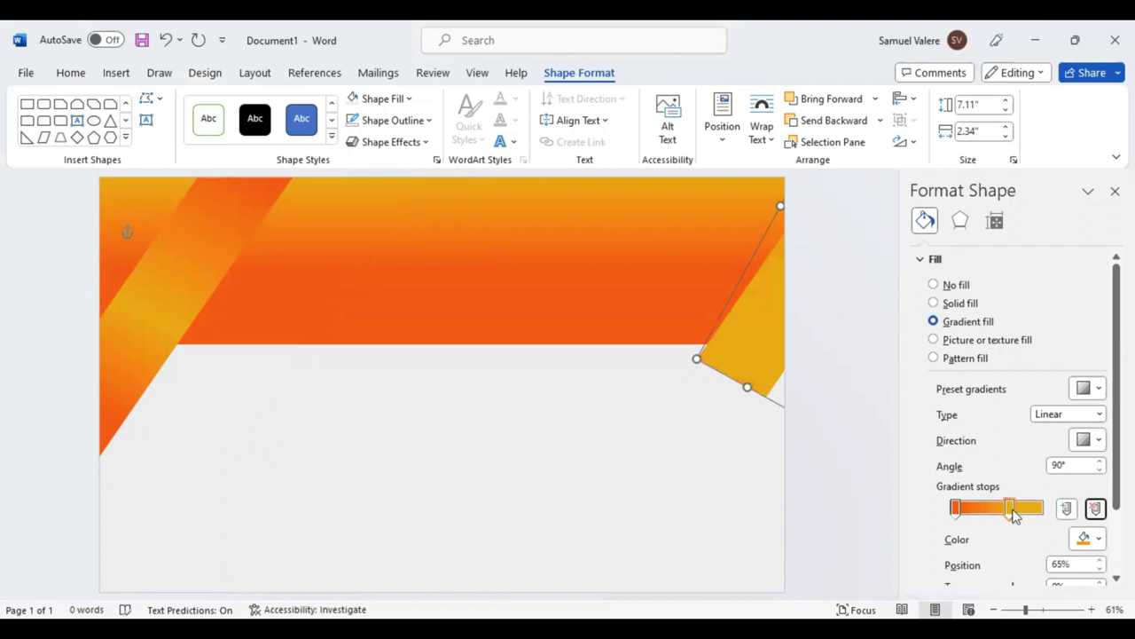
left_click_drag(1016, 509, 1048, 513)
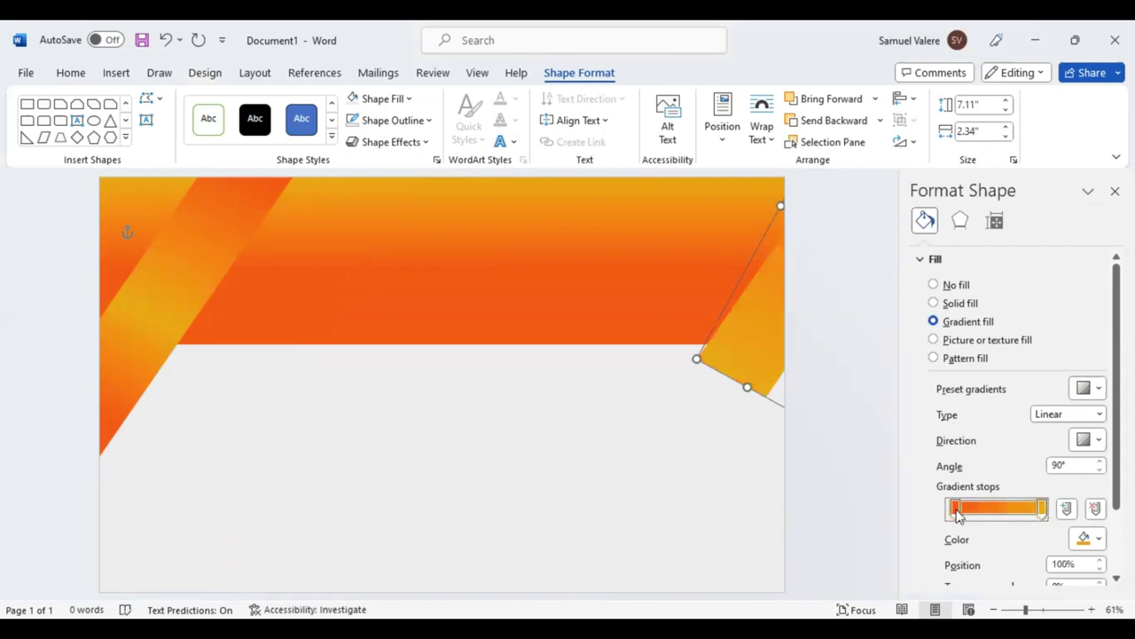
mouse_move(958, 516)
left_mouse_down()
mouse_move(1016, 518)
mouse_move(994, 518)
mouse_move(1002, 515)
left_mouse_up()
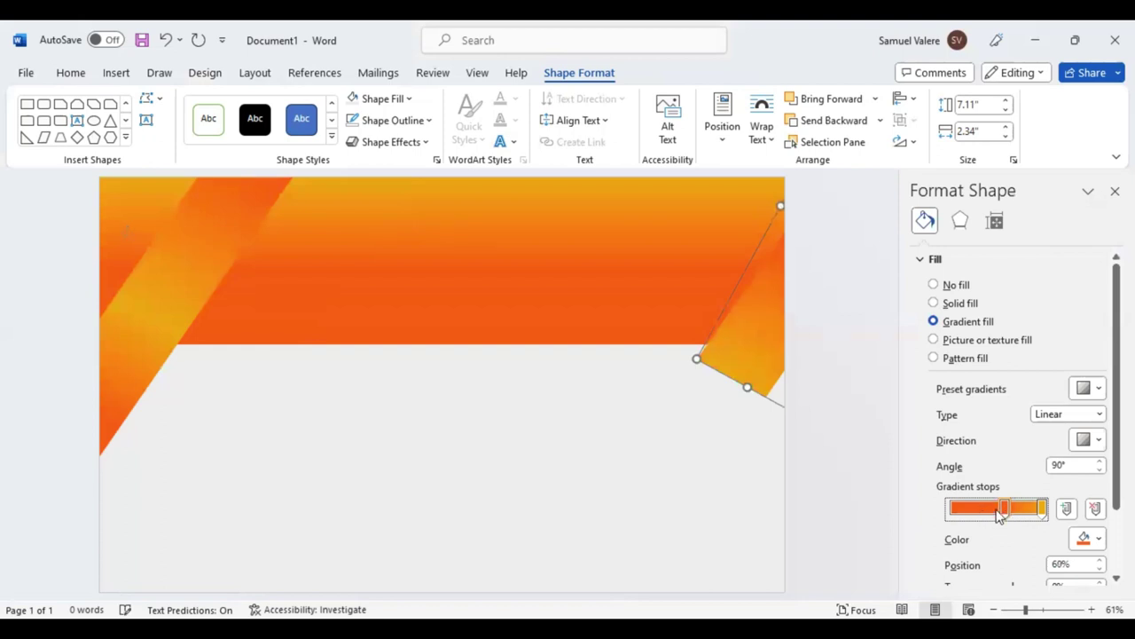
Edit the right stripe's points, pulling its lower corners up to the header's bottom edge.
left_click(736, 354)
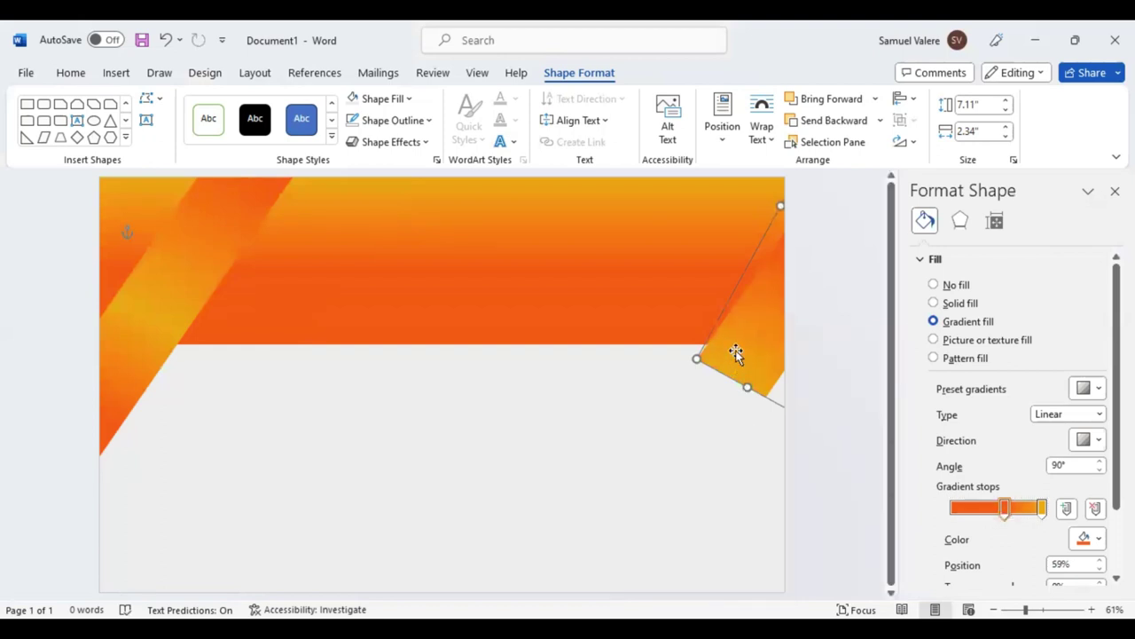
left_click(699, 356)
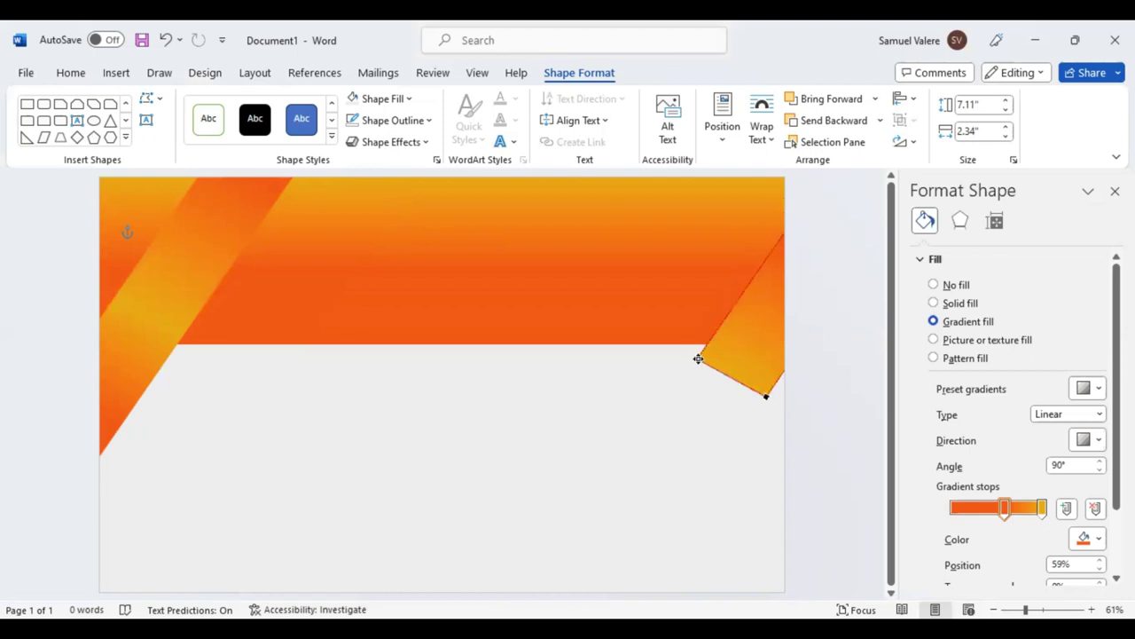
left_click(699, 357)
left_click_drag(699, 356, 699, 348)
left_click_drag(699, 346, 696, 344)
left_click_drag(768, 396, 772, 352)
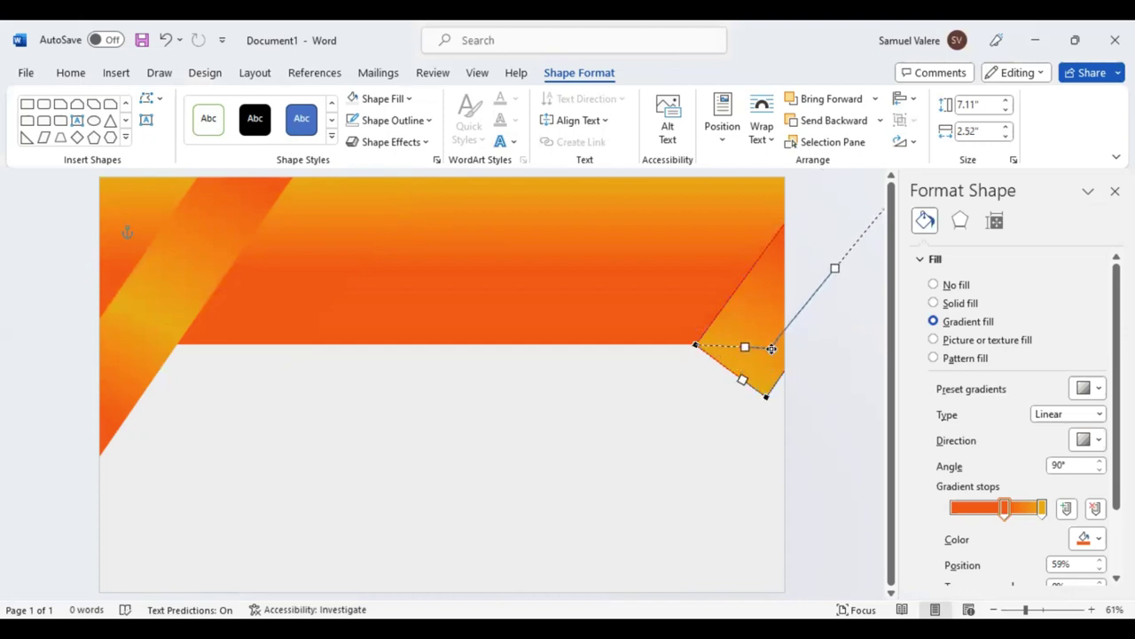
left_click_drag(772, 352, 783, 344)
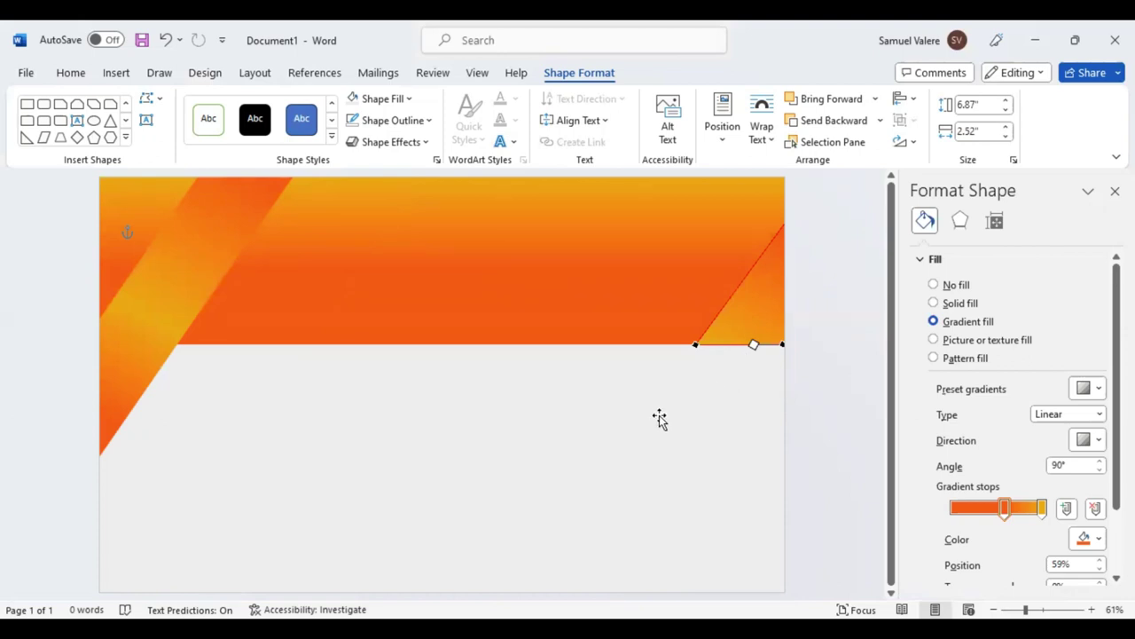
left_click(694, 433)
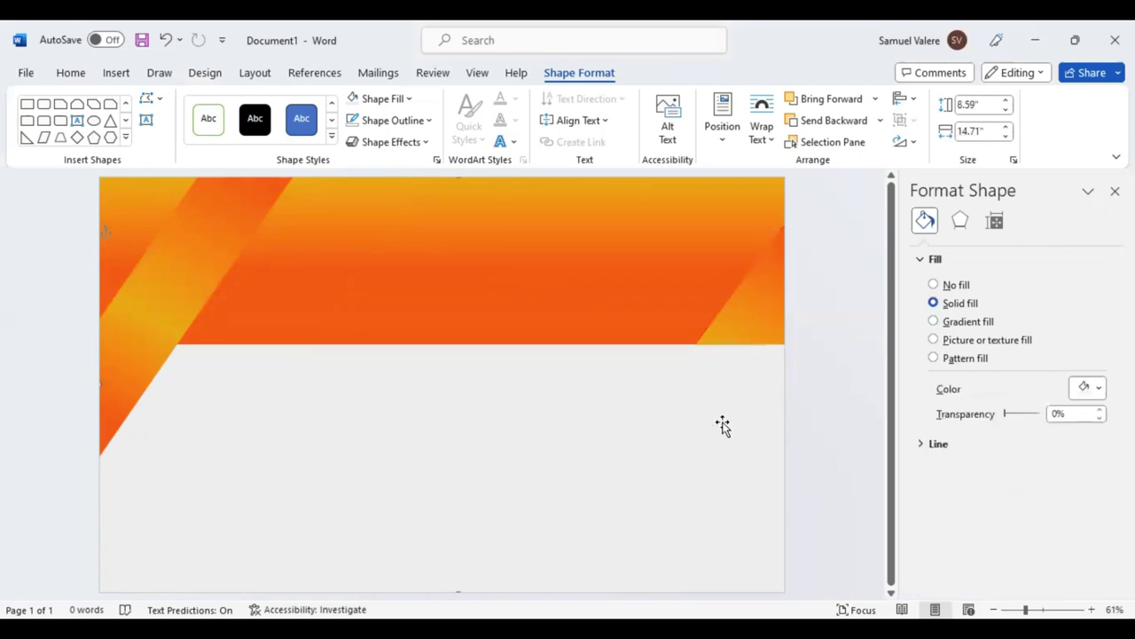
Re-edit the stripe's points to fine-tune its lower-left corner.
left_click(765, 318)
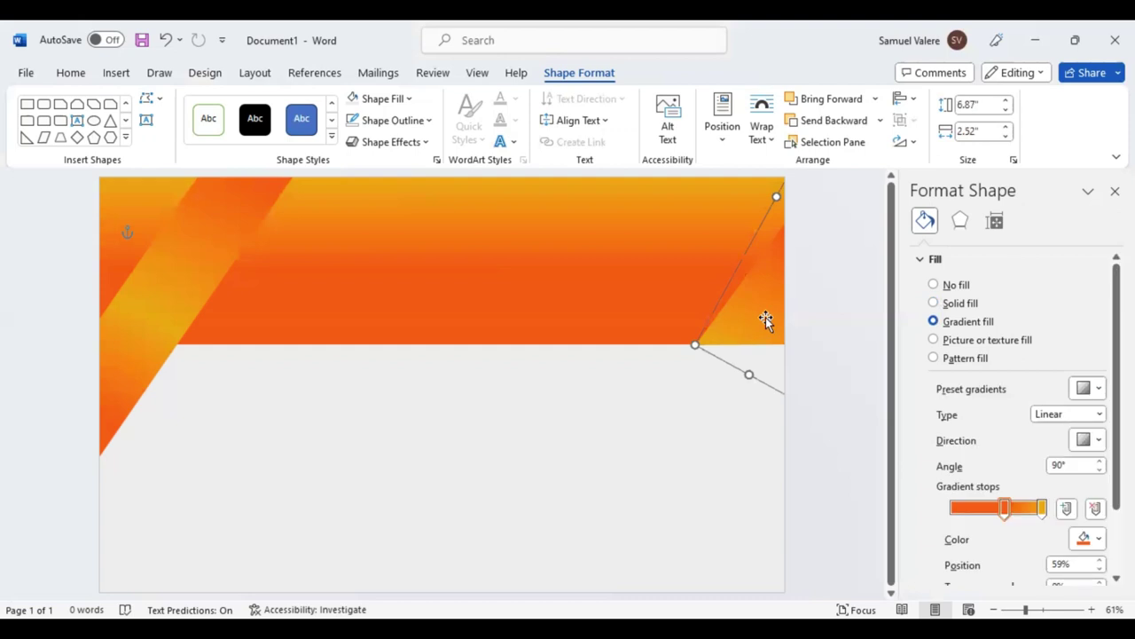
right_click(768, 346)
left_click(814, 337)
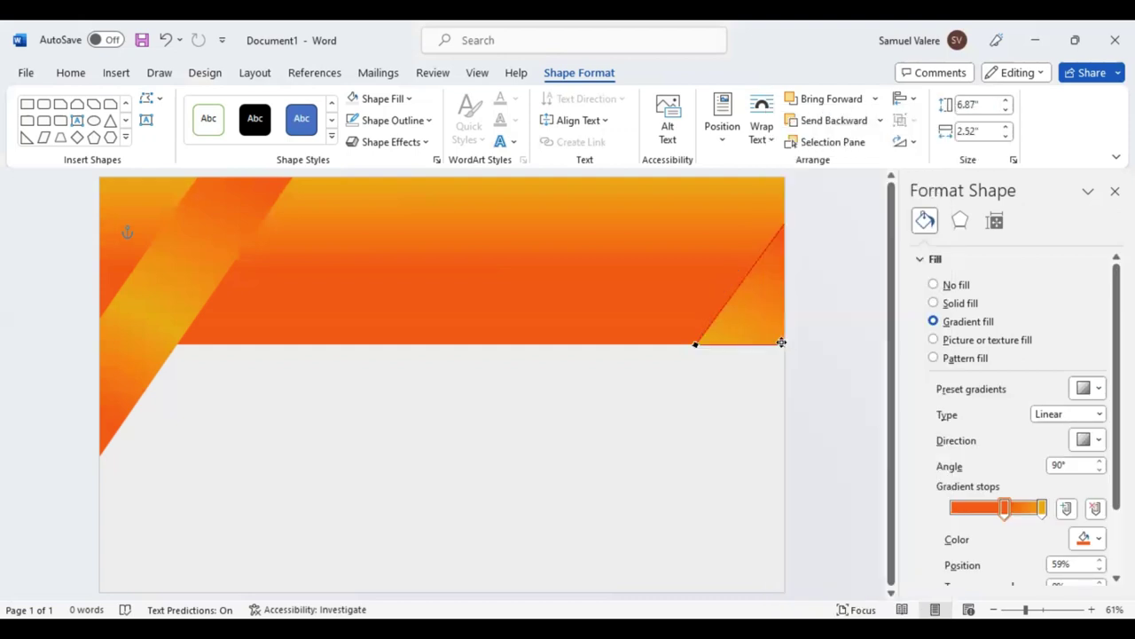
left_click(783, 344)
left_click(696, 344)
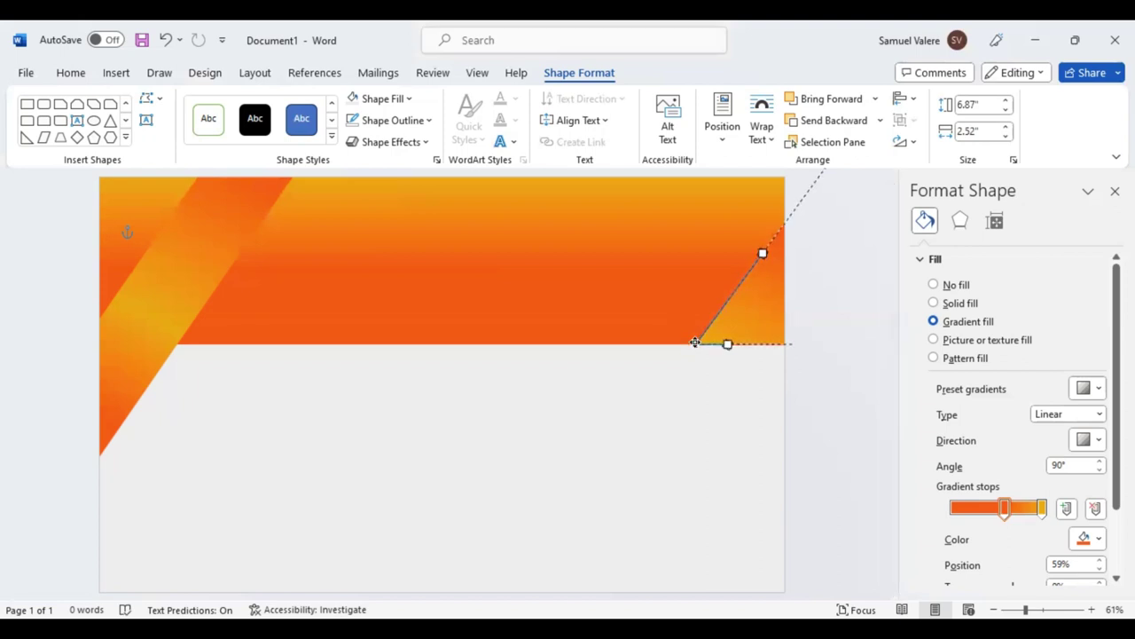
left_click_drag(696, 343, 696, 344)
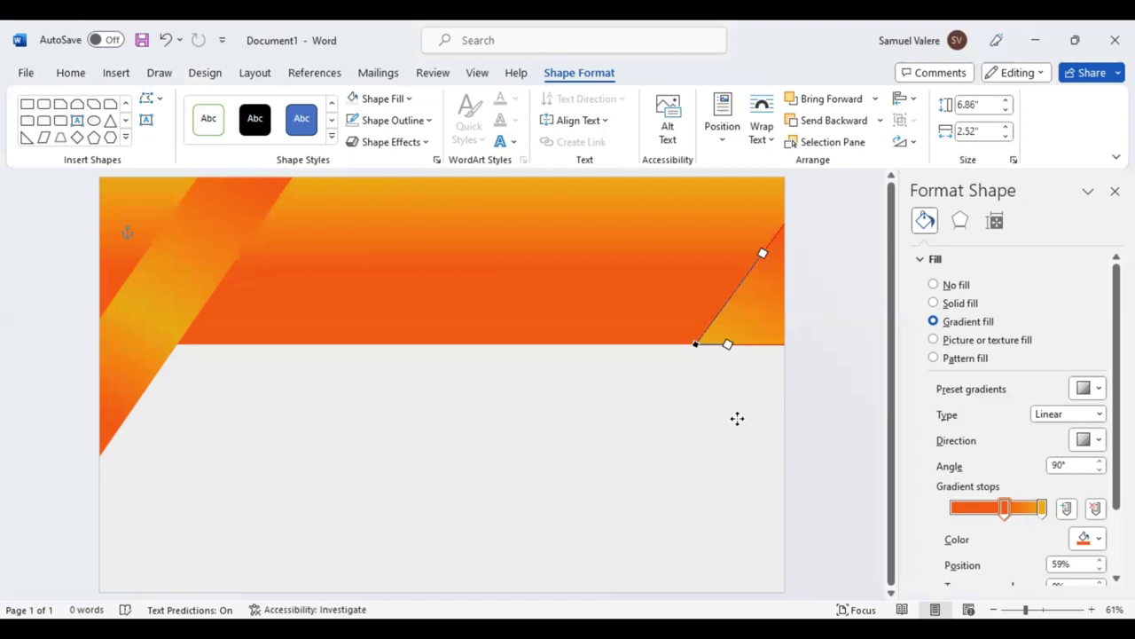
left_click(735, 420)
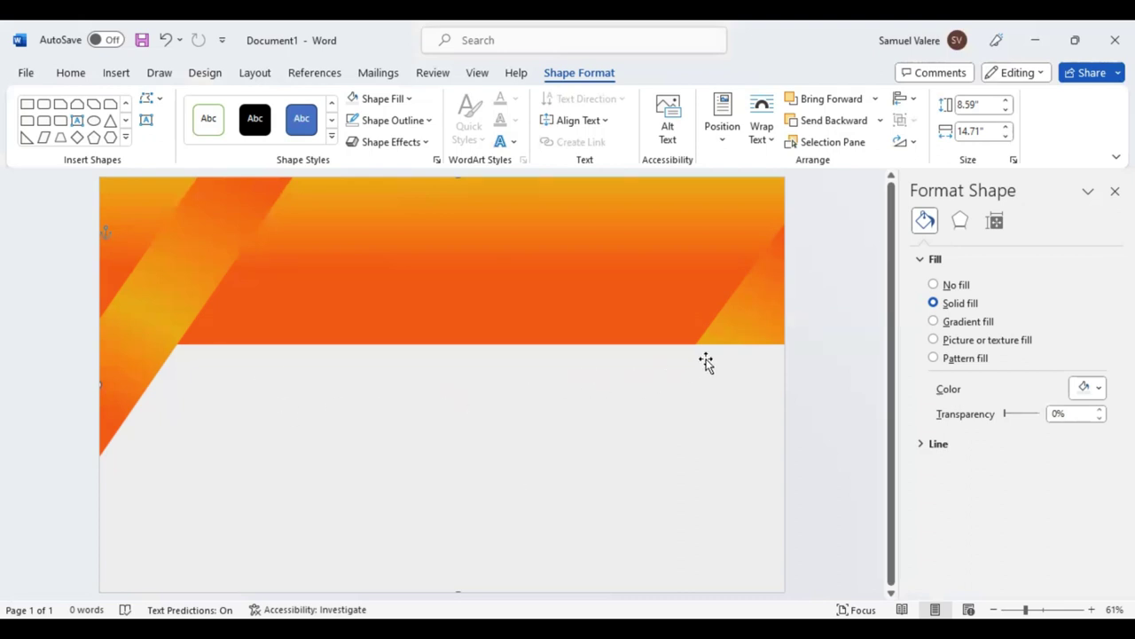
left_click(763, 316)
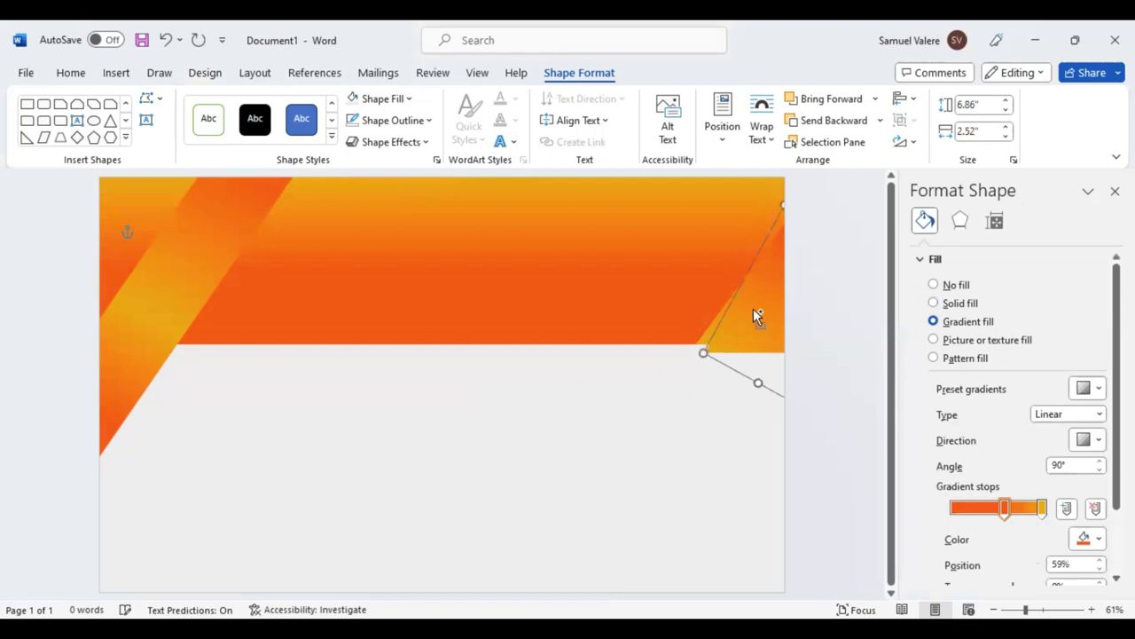
Copy the stripe to the header's upper left, narrow it, and fill it light green.
mouse_move(763, 315)
left_mouse_down()
mouse_move(244, 299)
mouse_move(229, 259)
left_mouse_up()
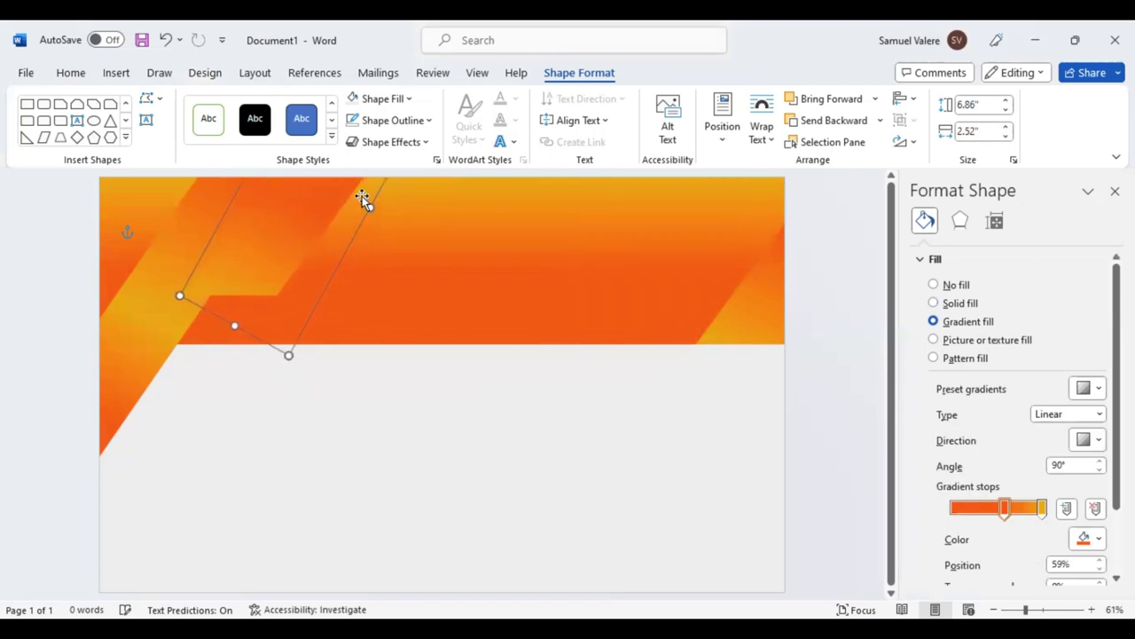
left_click_drag(369, 206, 335, 197)
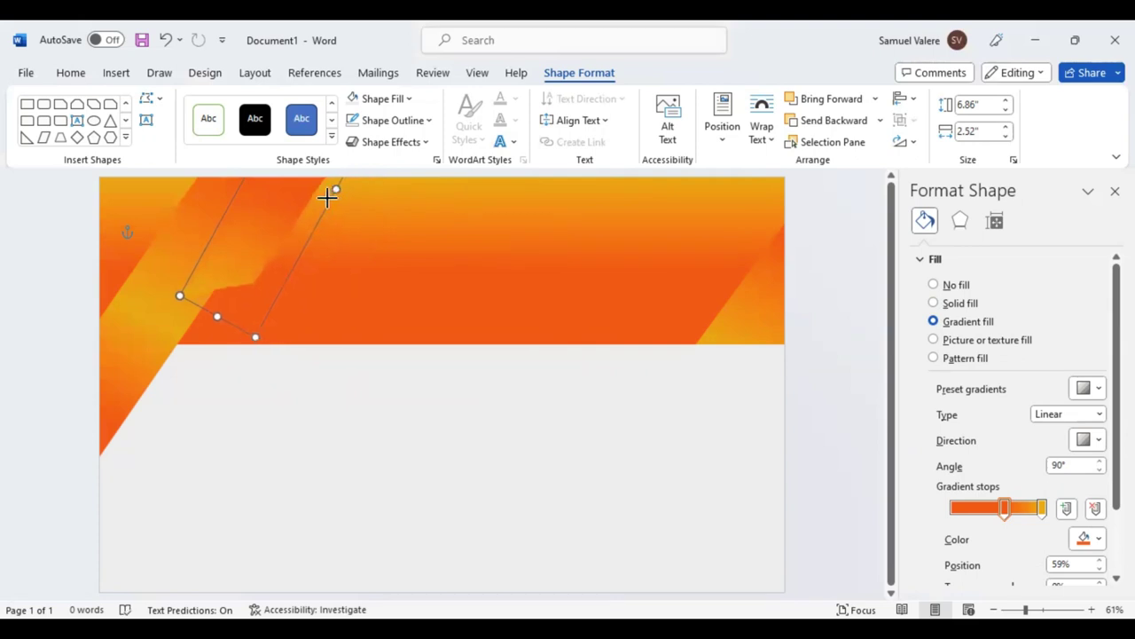
left_click_drag(268, 235, 271, 230)
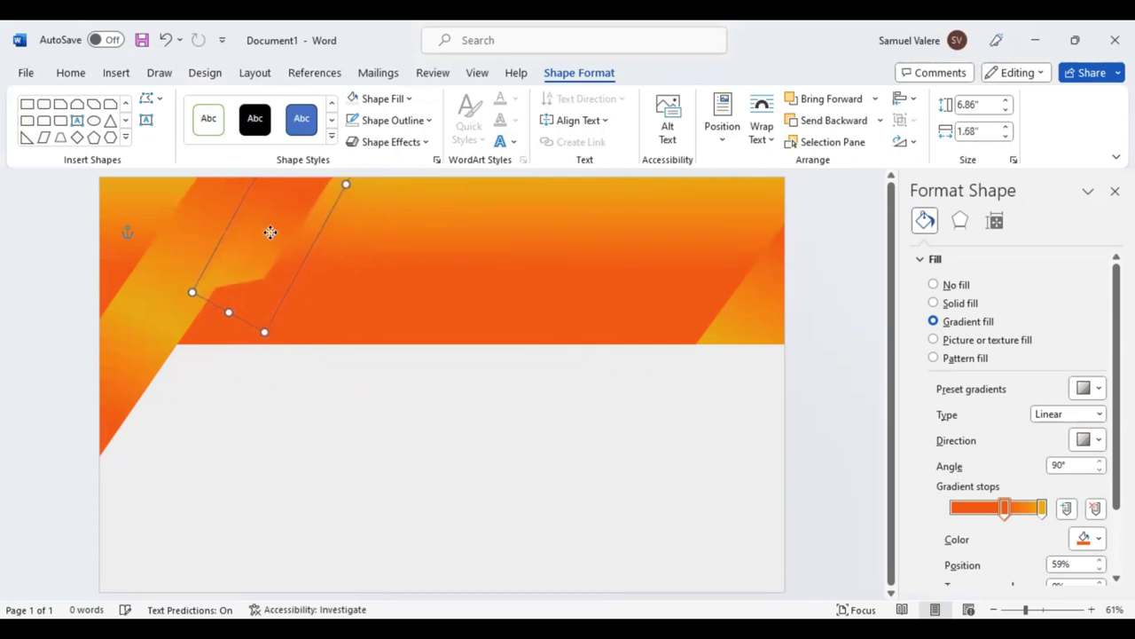
left_click_drag(346, 182, 330, 171)
left_click(408, 98)
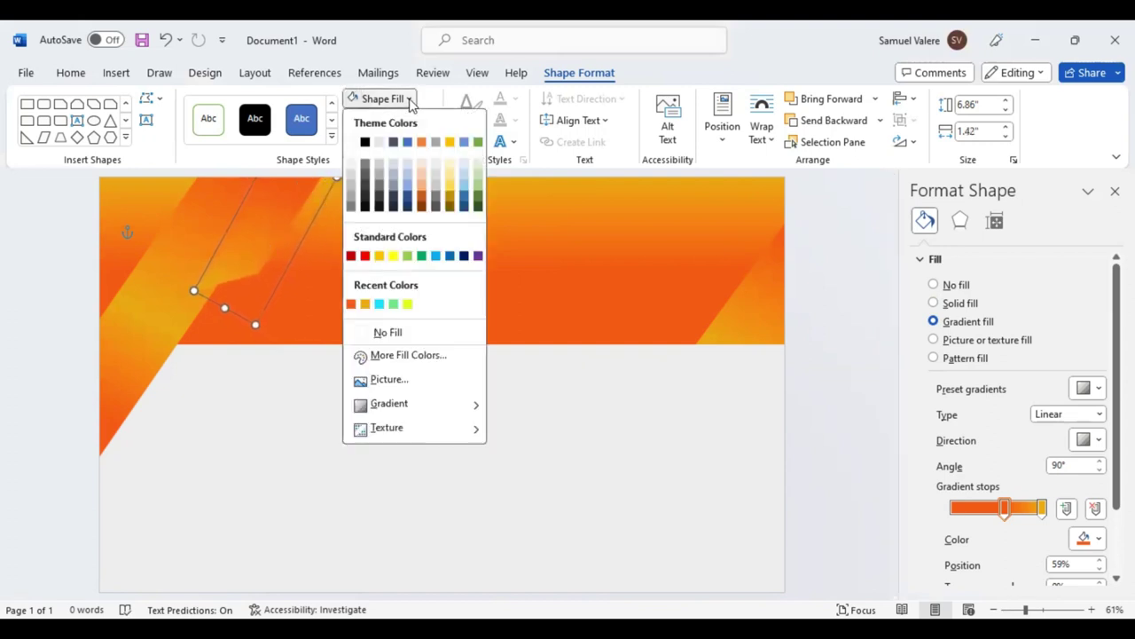
left_click(393, 304)
mouse_move(261, 230)
left_mouse_down()
mouse_move(265, 213)
mouse_move(253, 231)
left_mouse_up()
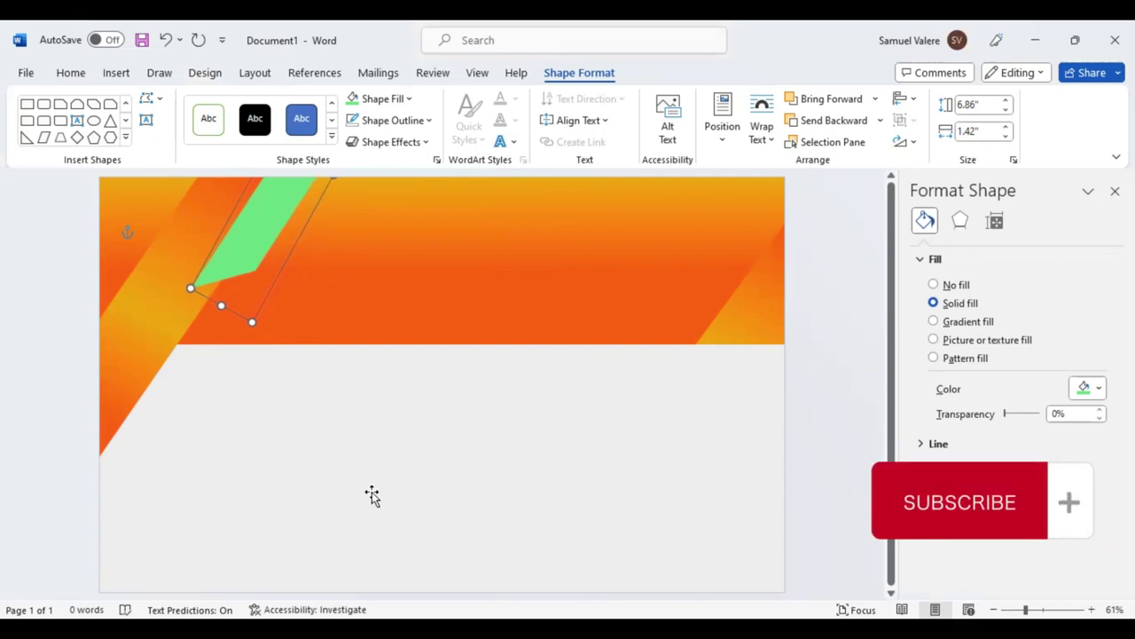
Draw a text box in the orange header, type 'Certificate', and set it to No Fill.
left_click(146, 119)
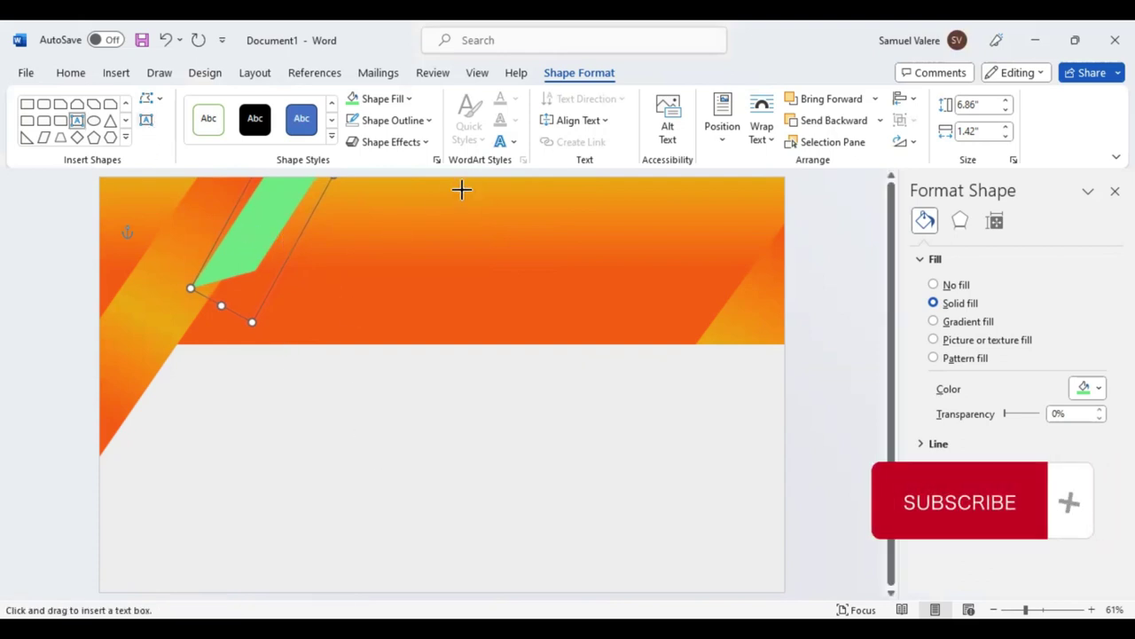
left_click_drag(411, 212, 643, 255)
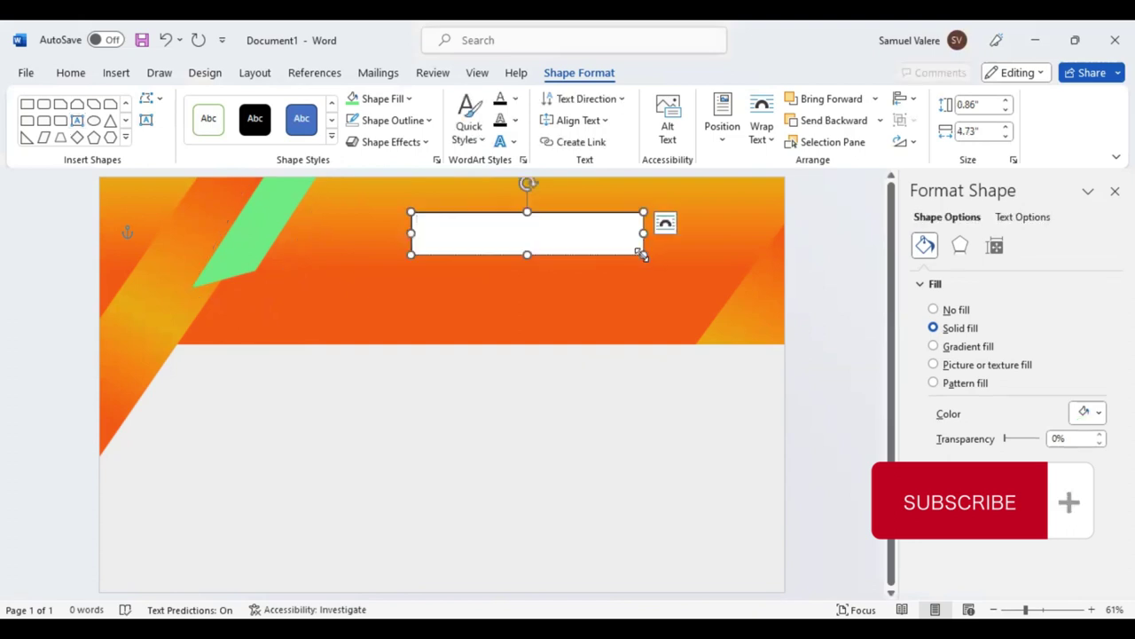
type("c")
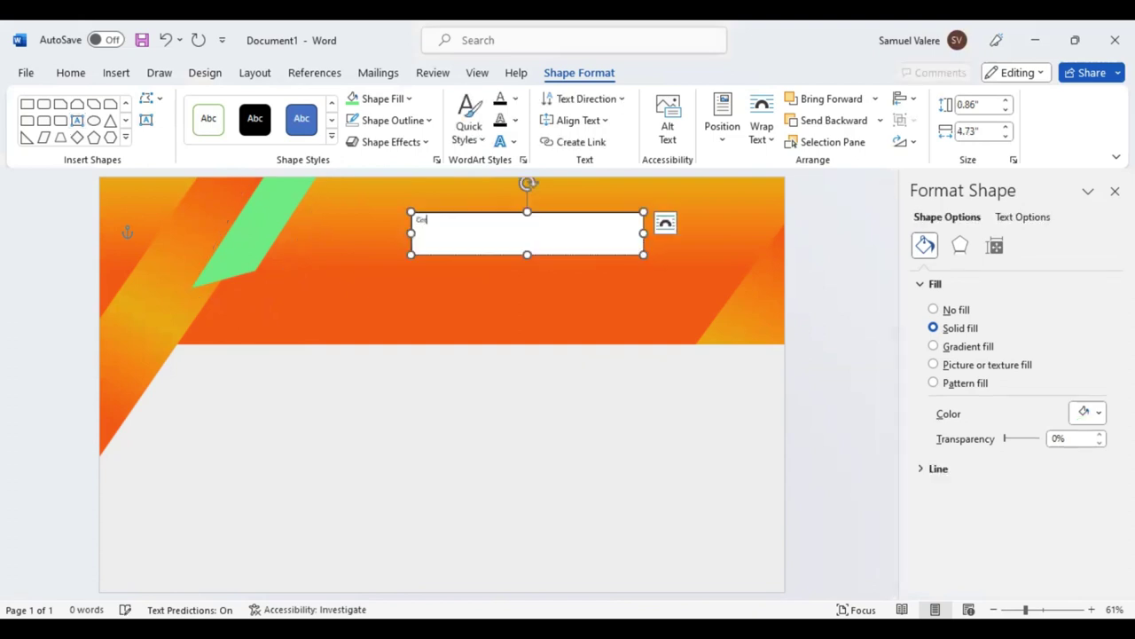
type("cate")
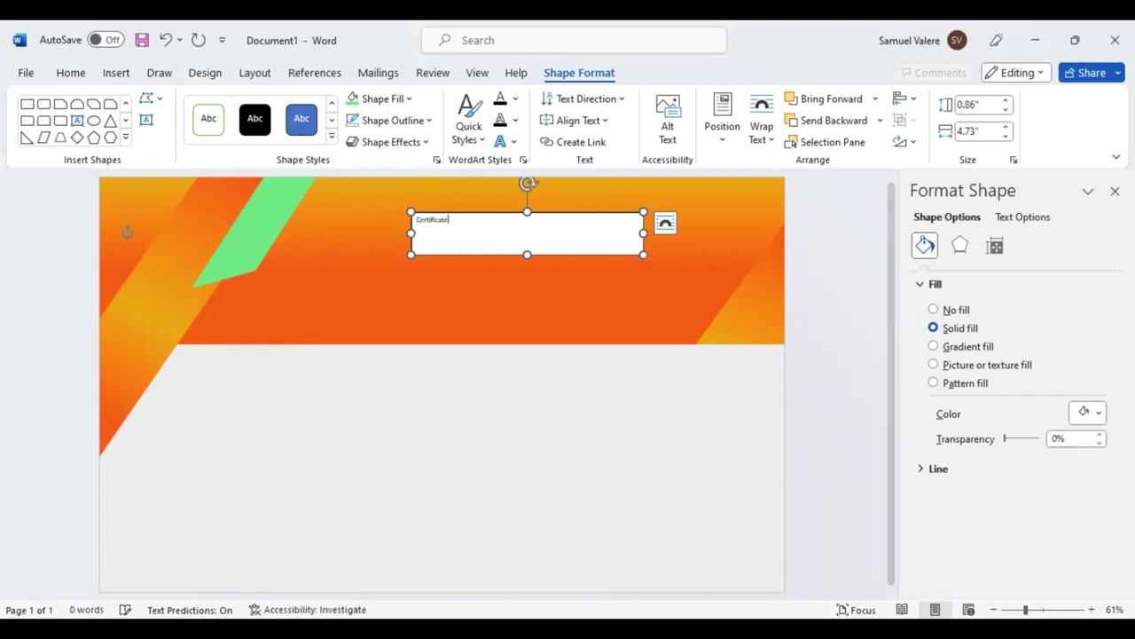
left_click(1115, 191)
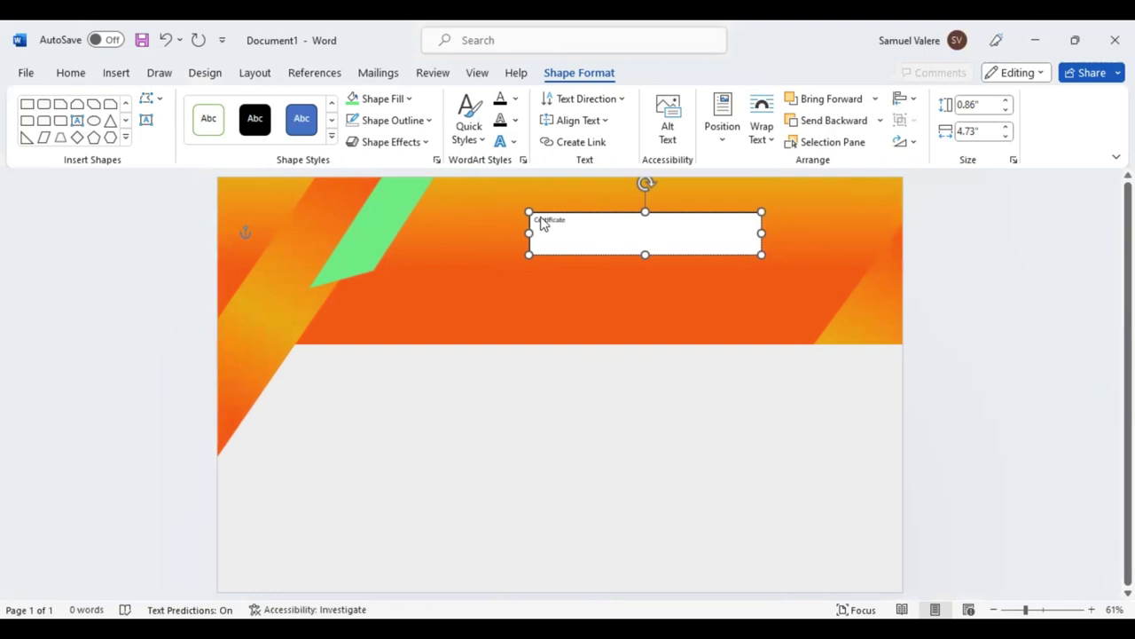
left_click(411, 98)
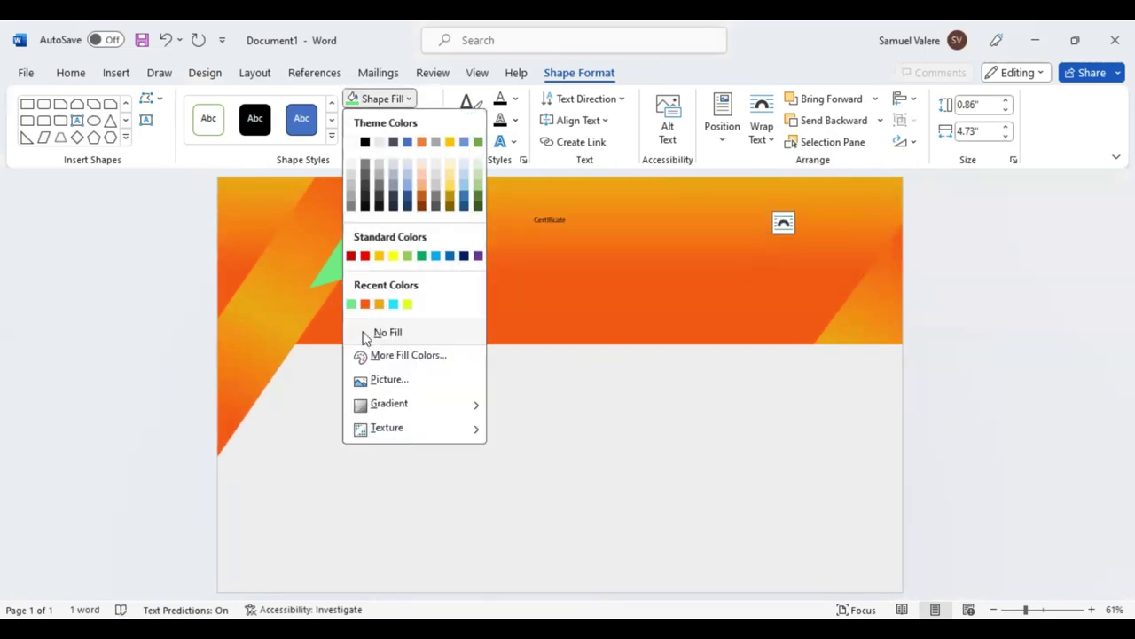
left_click(332, 235)
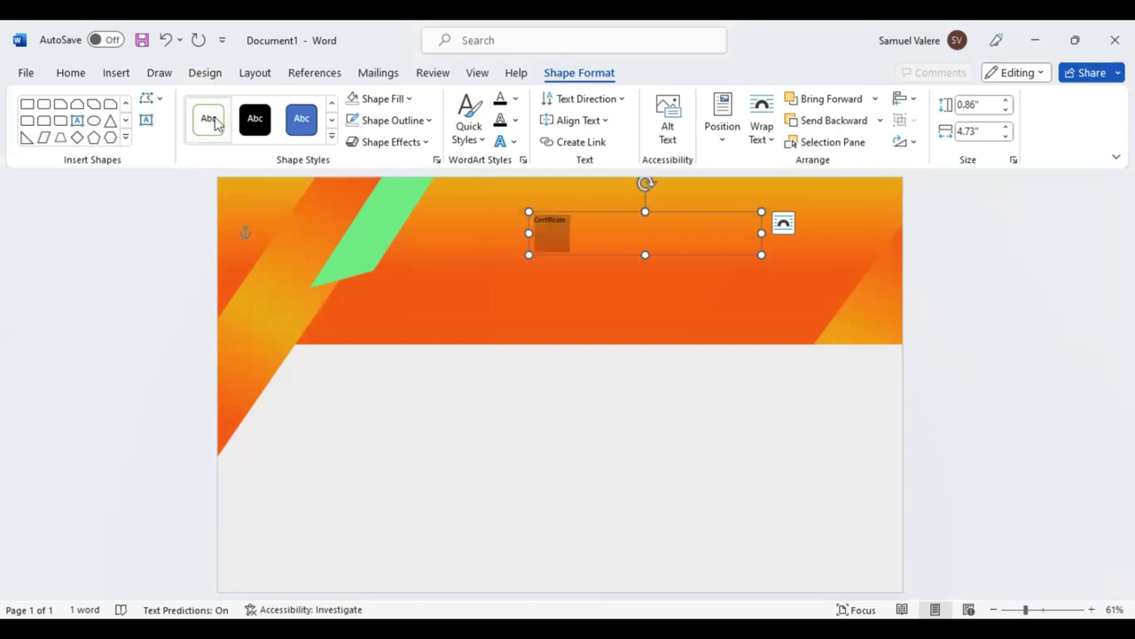
Change the title to UPPERCASE 'CERTIFICATE' and enlarge it to 36 pt.
left_click(71, 75)
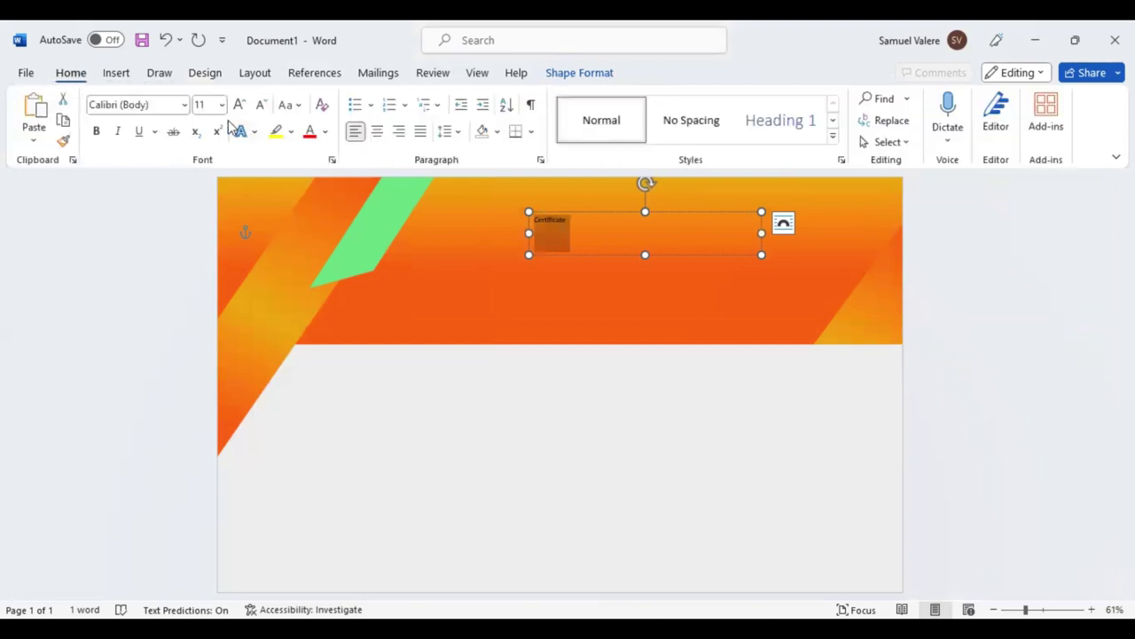
left_click(238, 104)
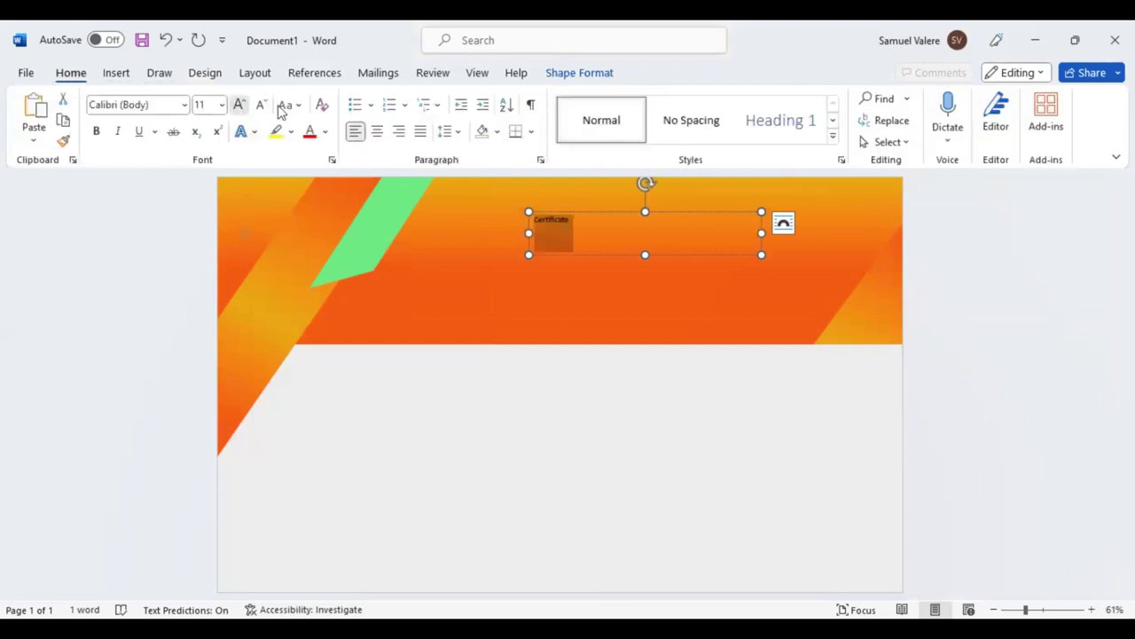
left_click(237, 105)
left_click(285, 105)
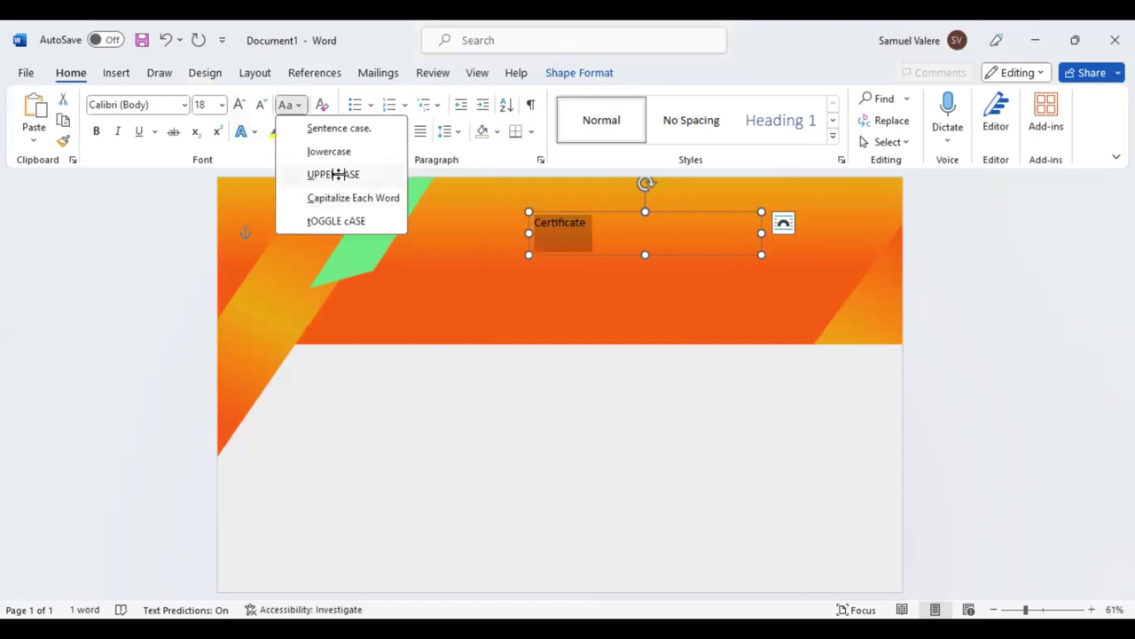
left_click(342, 174)
left_click(238, 104)
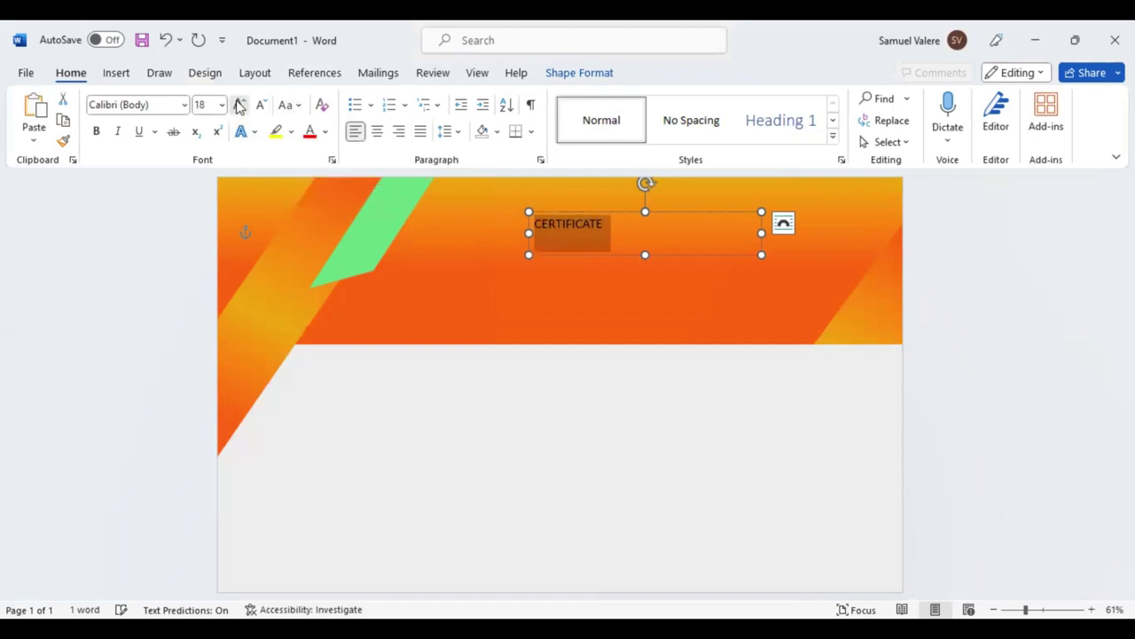
left_click(238, 104)
left_click(238, 105)
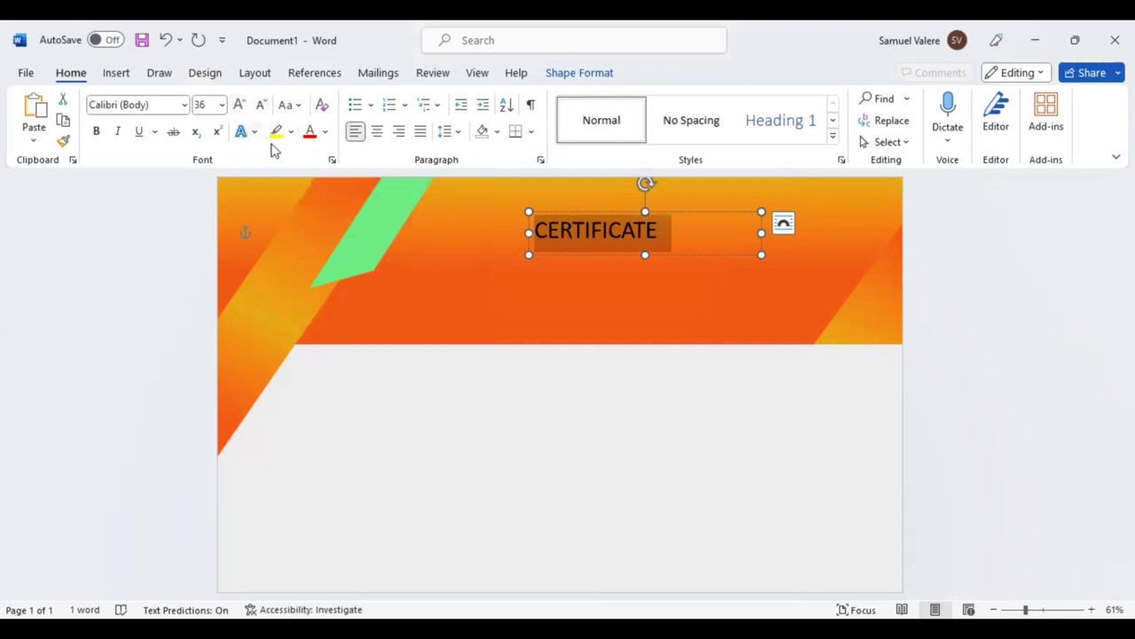
Expand the CERTIFICATE letter spacing to 7 pt in the Font dialog's character spacing settings.
left_click(333, 160)
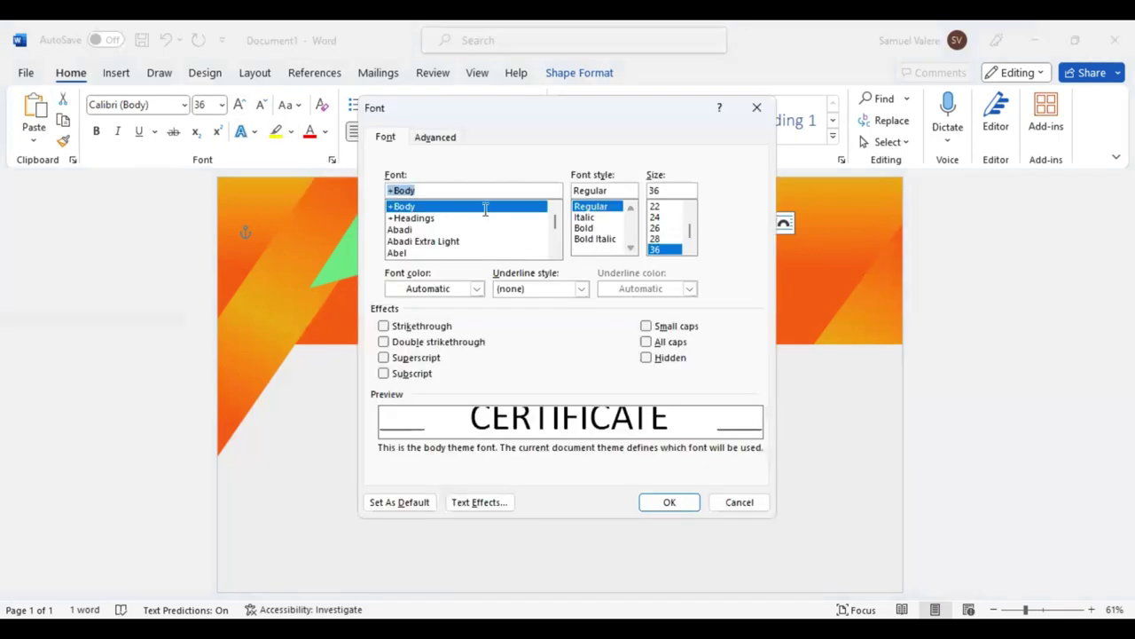
left_click(435, 138)
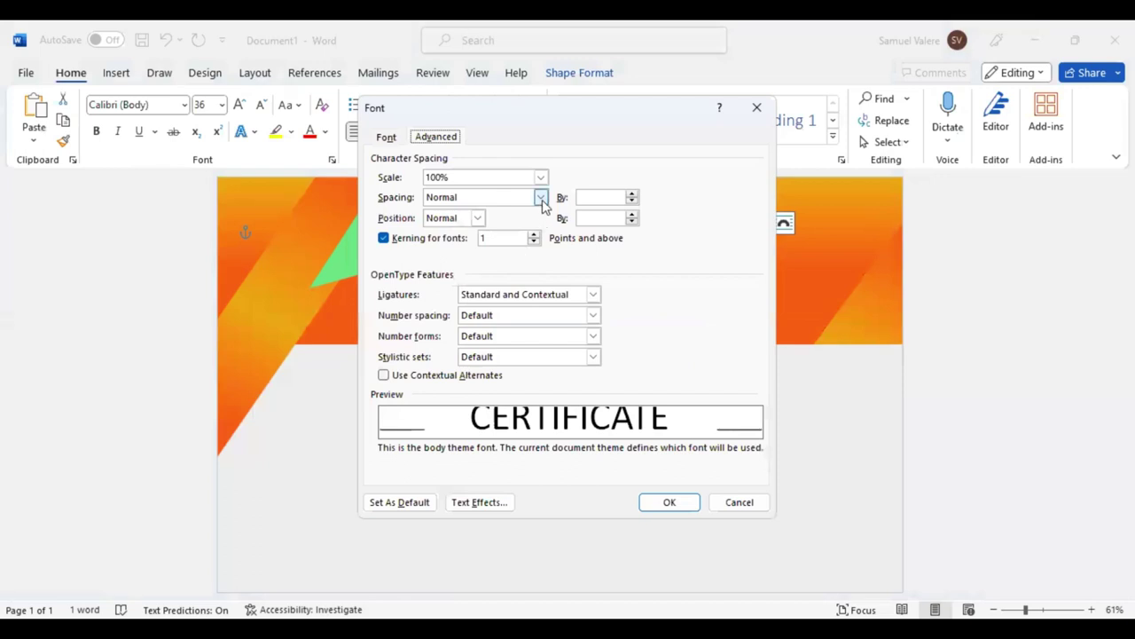
left_click(542, 198)
left_click(471, 223)
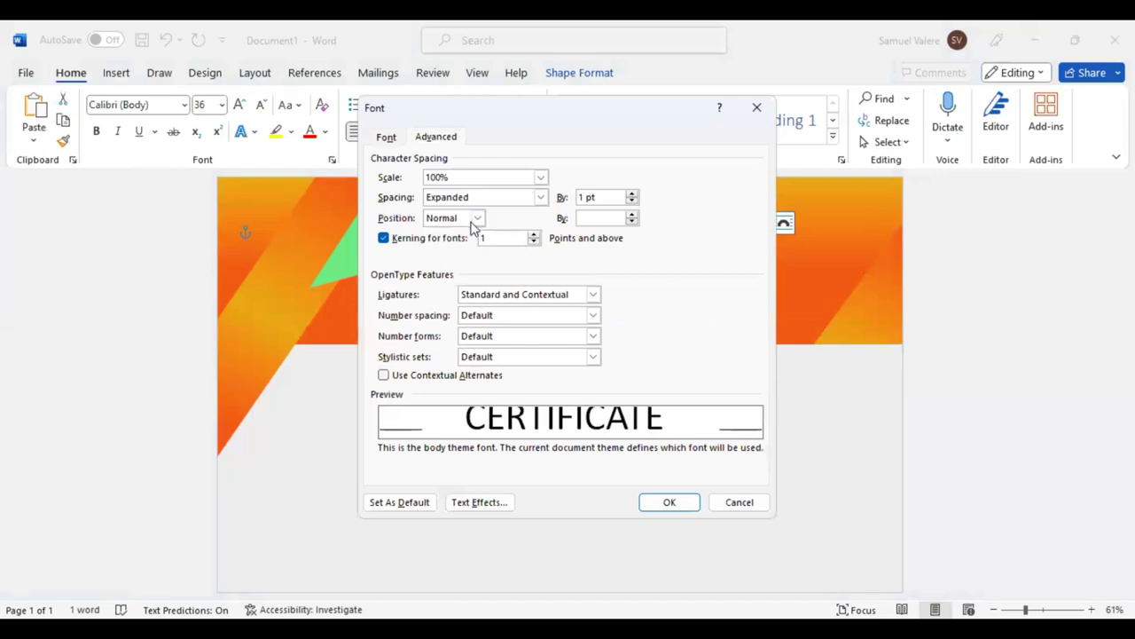
left_click(583, 197)
key("BackSpace")
key("Return")
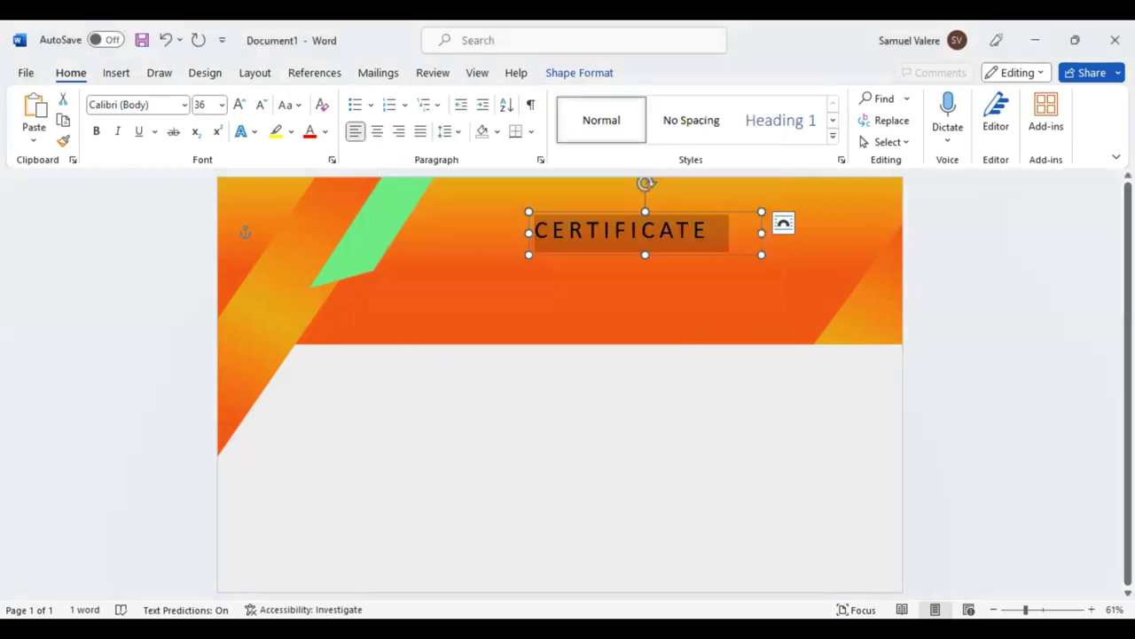
Centre CERTIFICATE in its text box and set it to 48 pt.
left_click(377, 131)
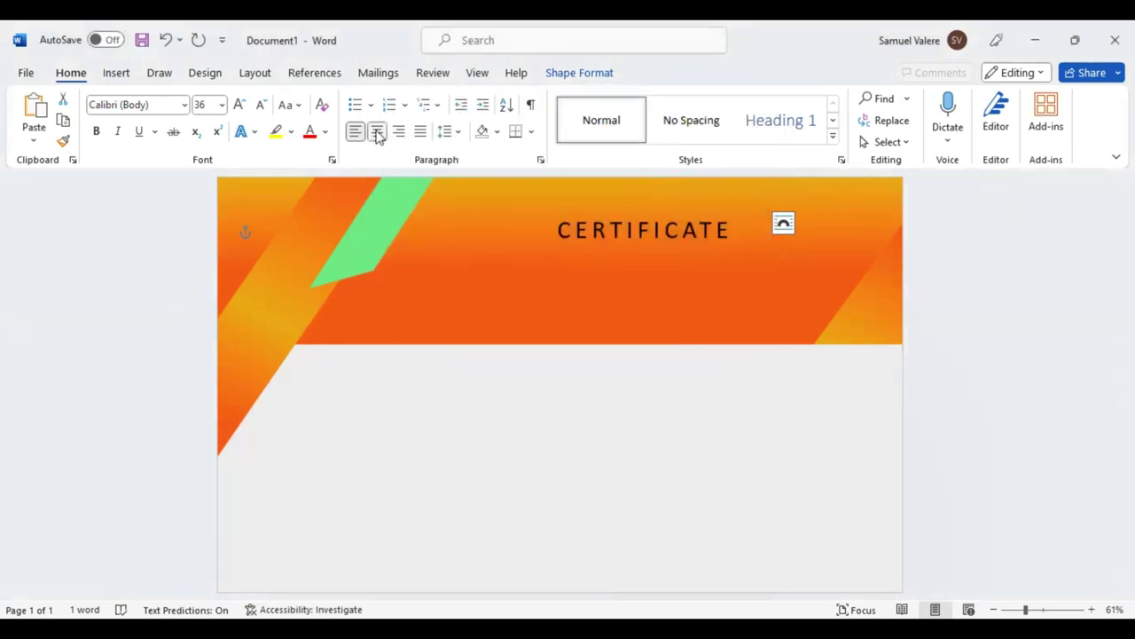
left_click(240, 105)
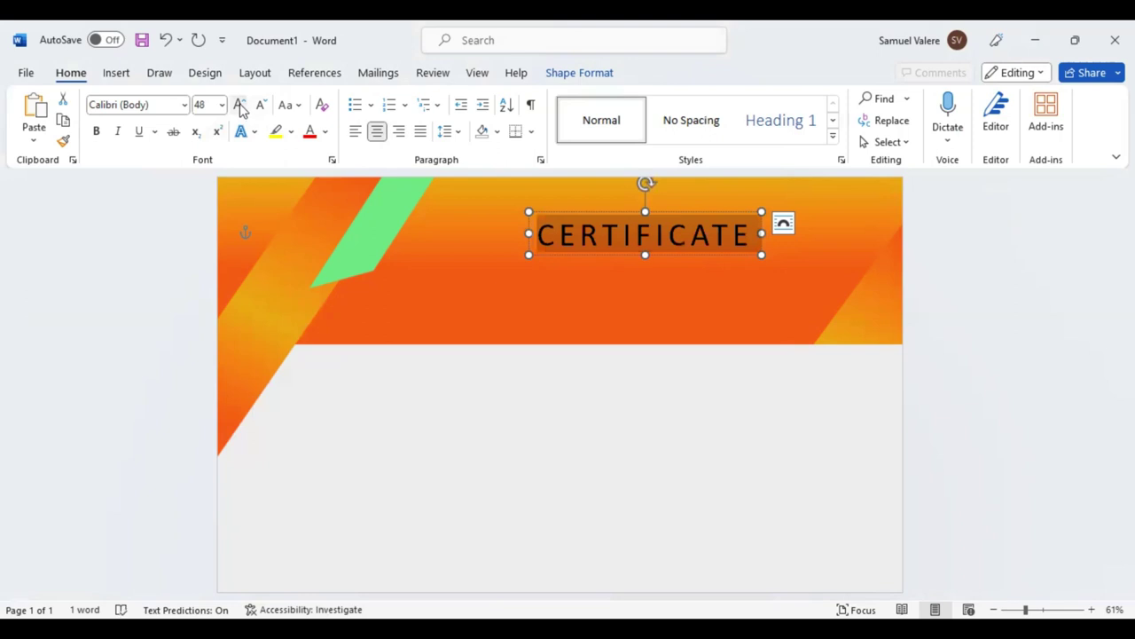
left_click(240, 105)
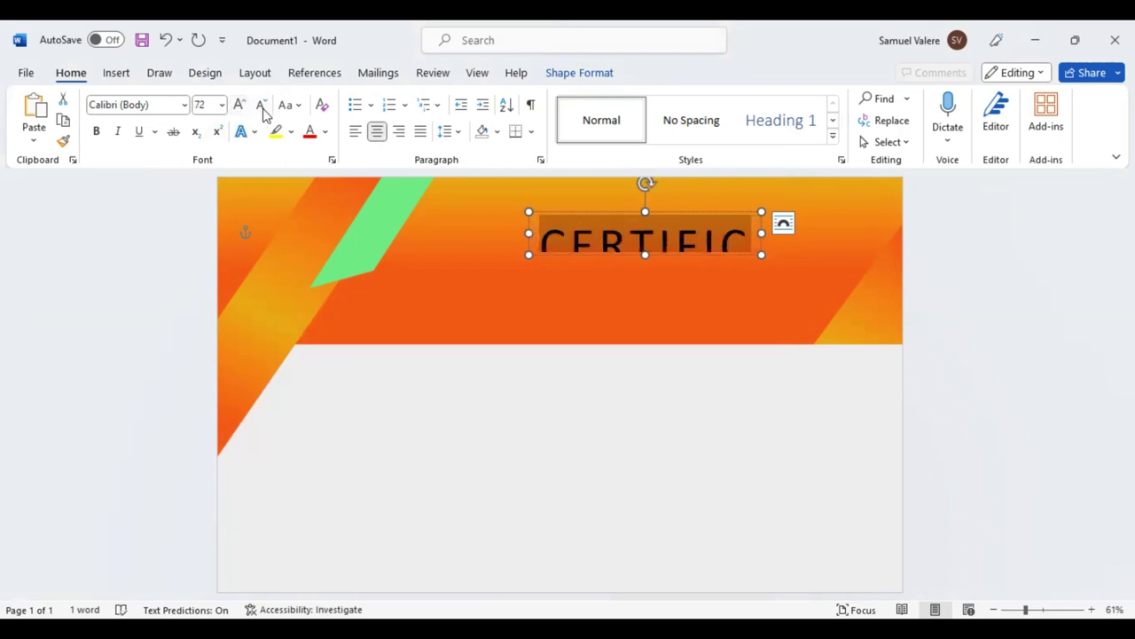
left_click(262, 105)
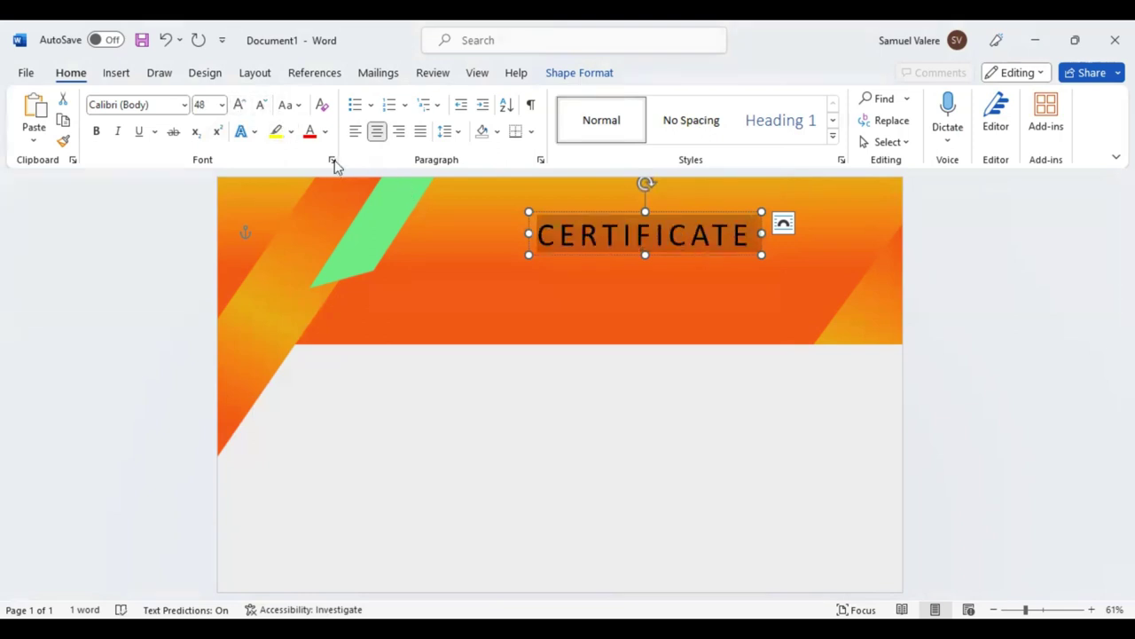
Increase the expanded spacing to 10 pt, widen the heading box and shift it right.
left_click(333, 159)
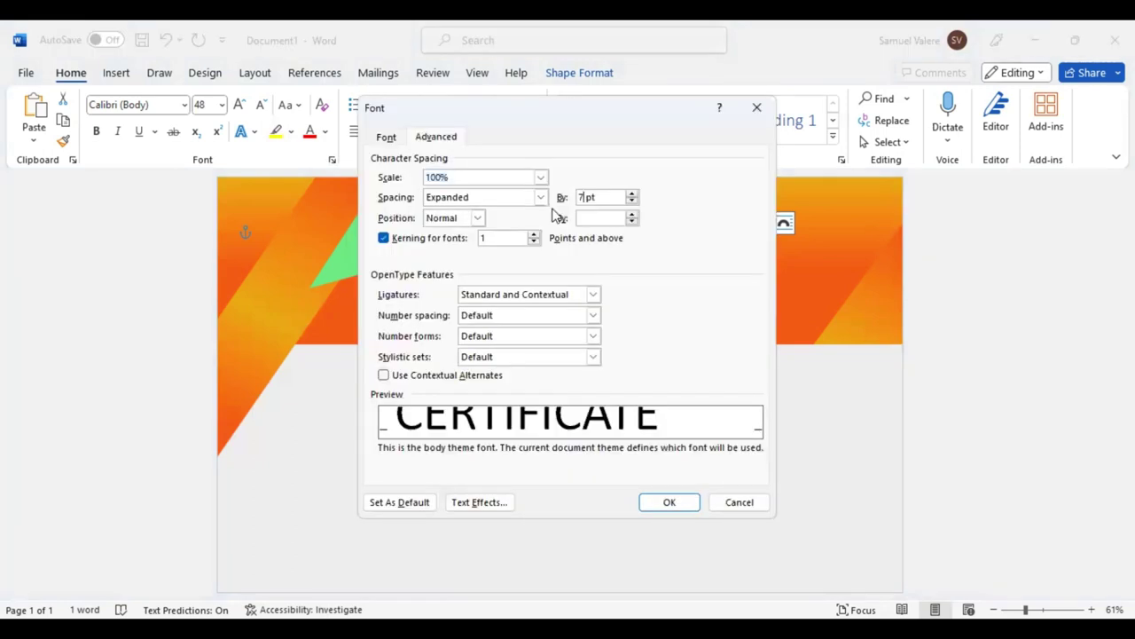
left_click(580, 197)
key("Return")
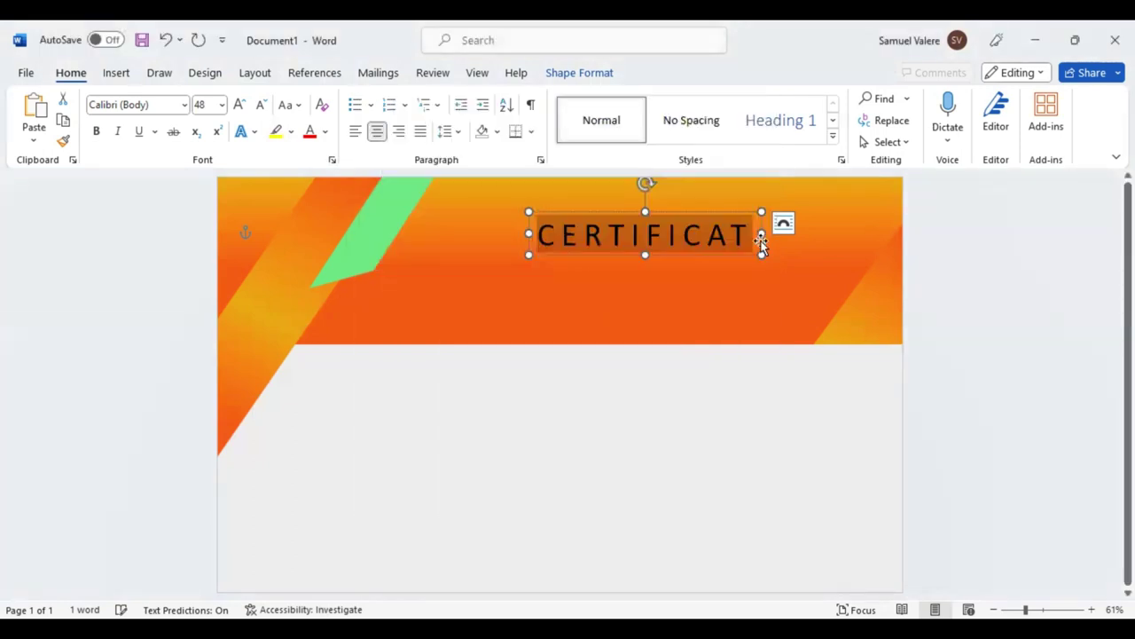
left_click_drag(763, 233, 781, 233)
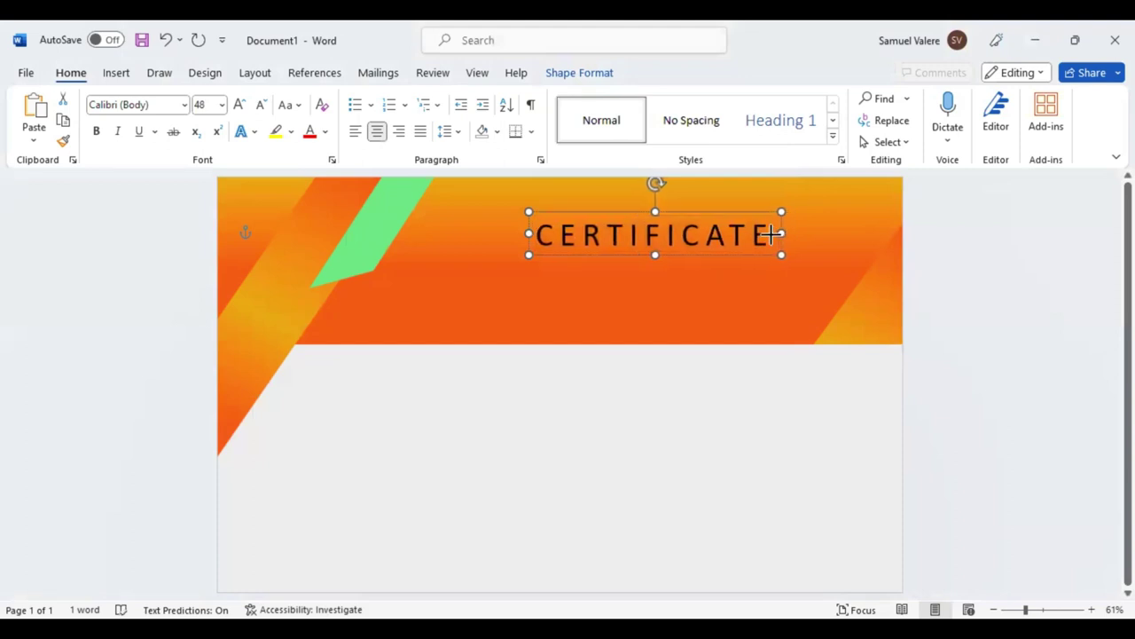
left_click_drag(772, 233, 770, 234)
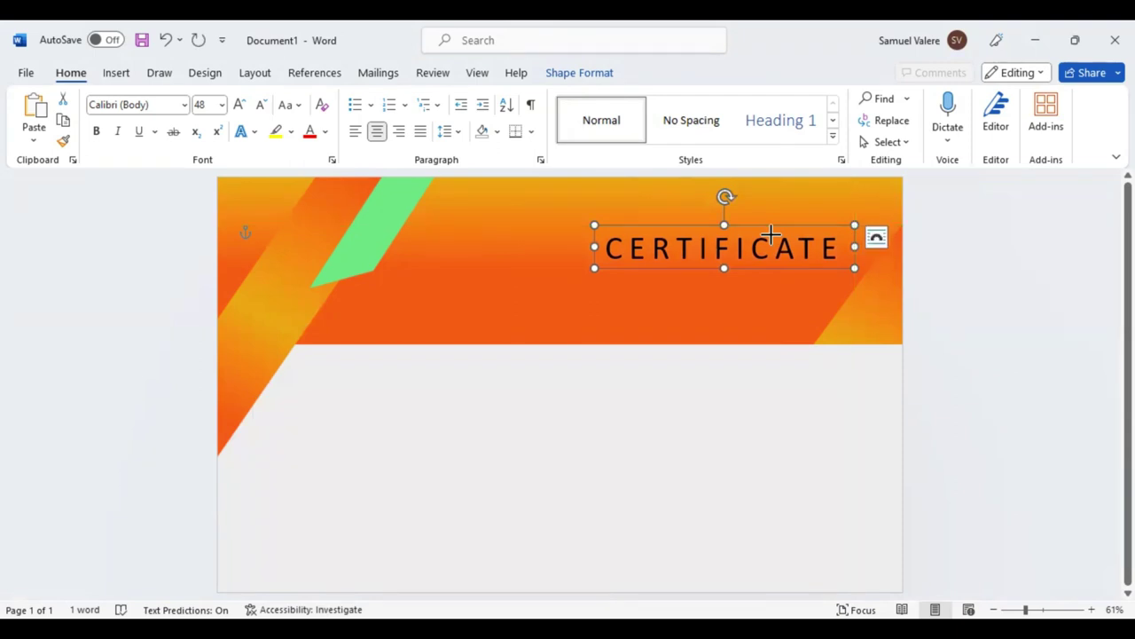
Colour the CERTIFICATE title aqua using the recent colour in Font Color.
double_click(770, 234)
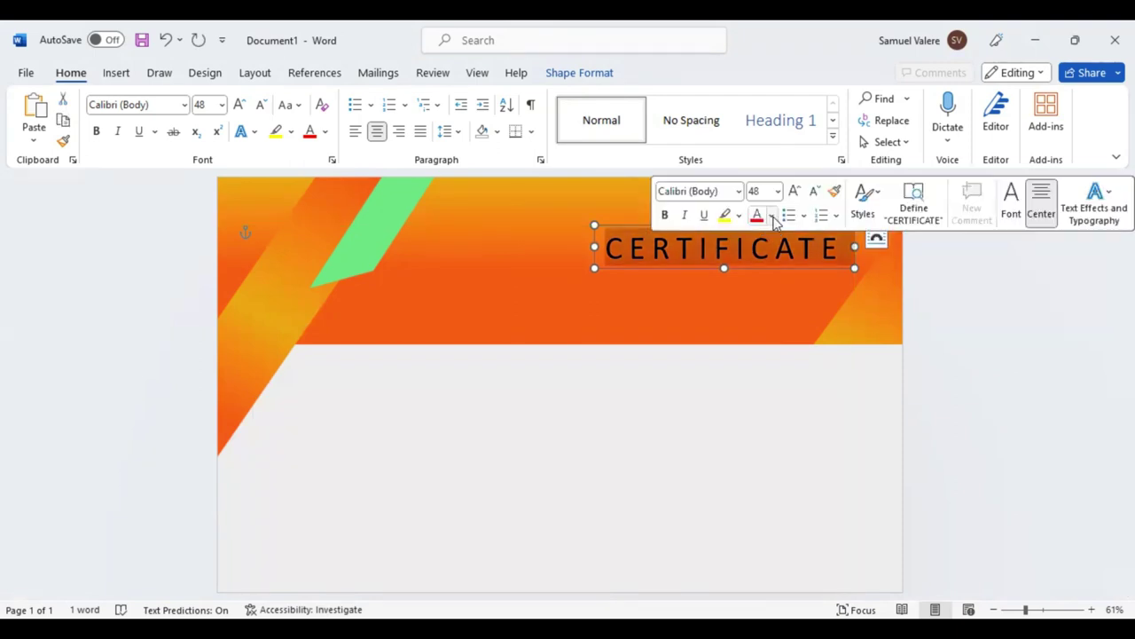
left_click(771, 215)
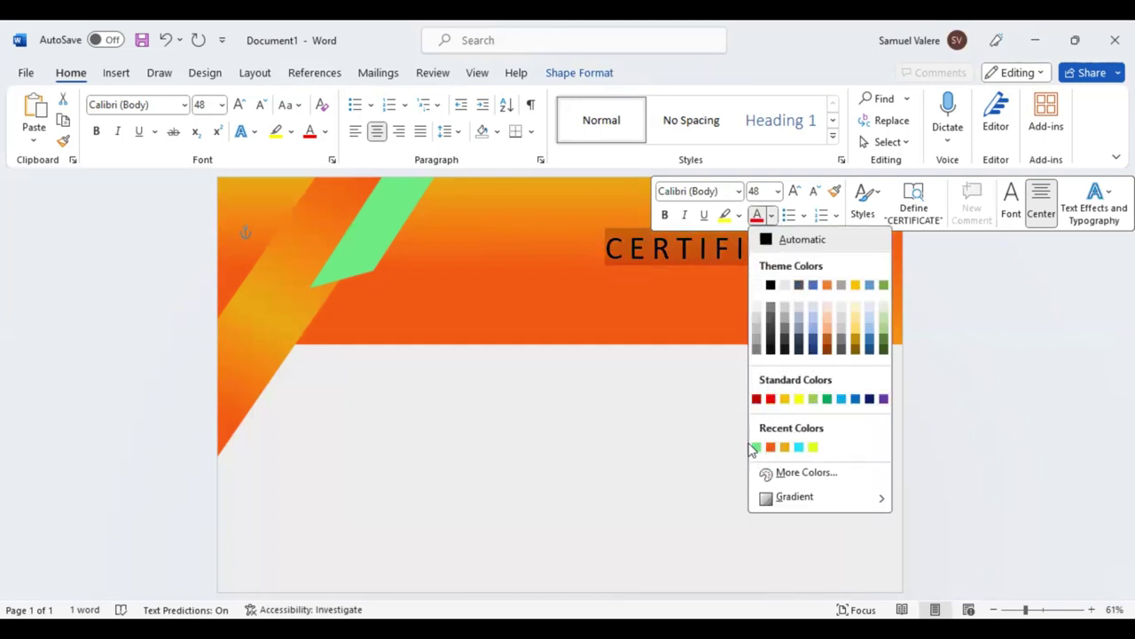
left_click(797, 446)
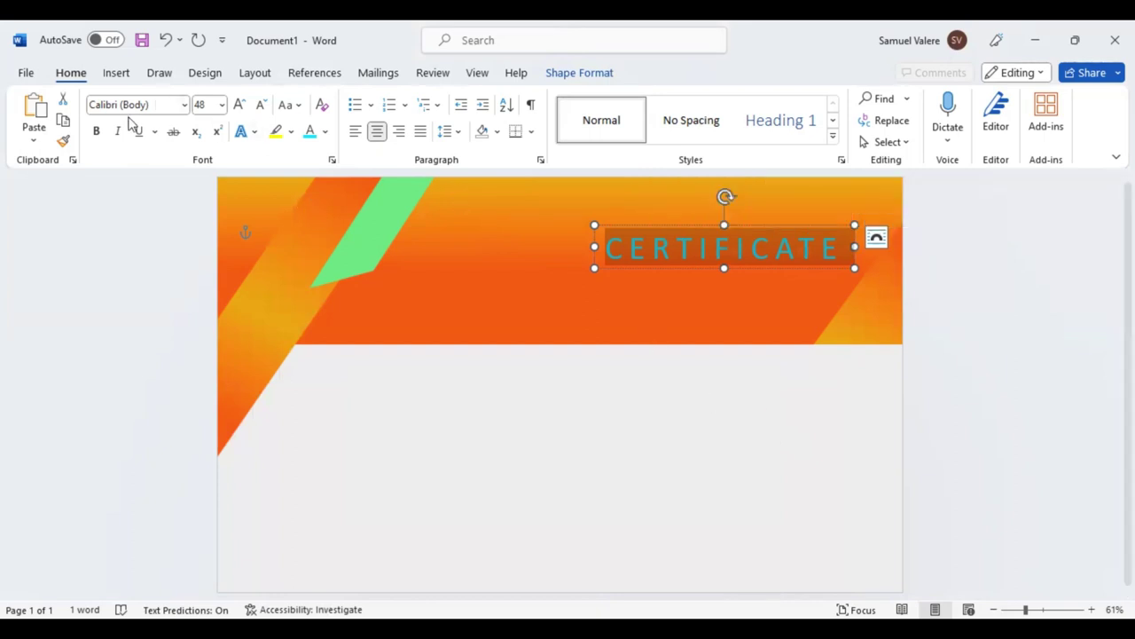
left_click(116, 74)
Draw a text box below CERTIFICATE and type 'Of Appreciation'.
left_click(257, 101)
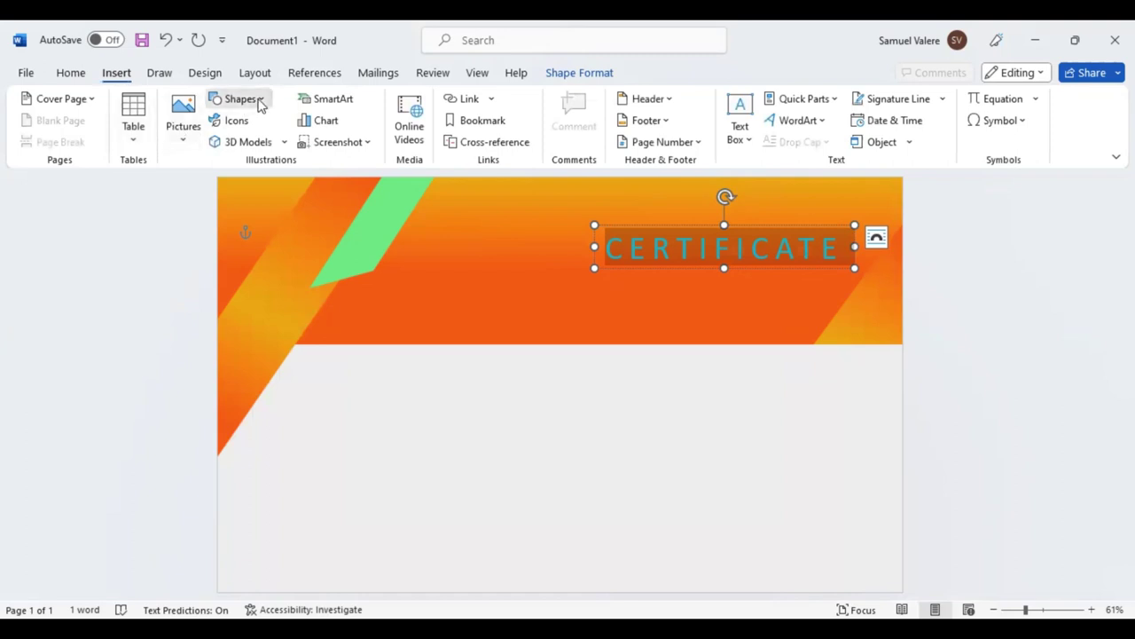
left_click(230, 142)
left_click_drag(657, 282, 796, 303)
type("of ")
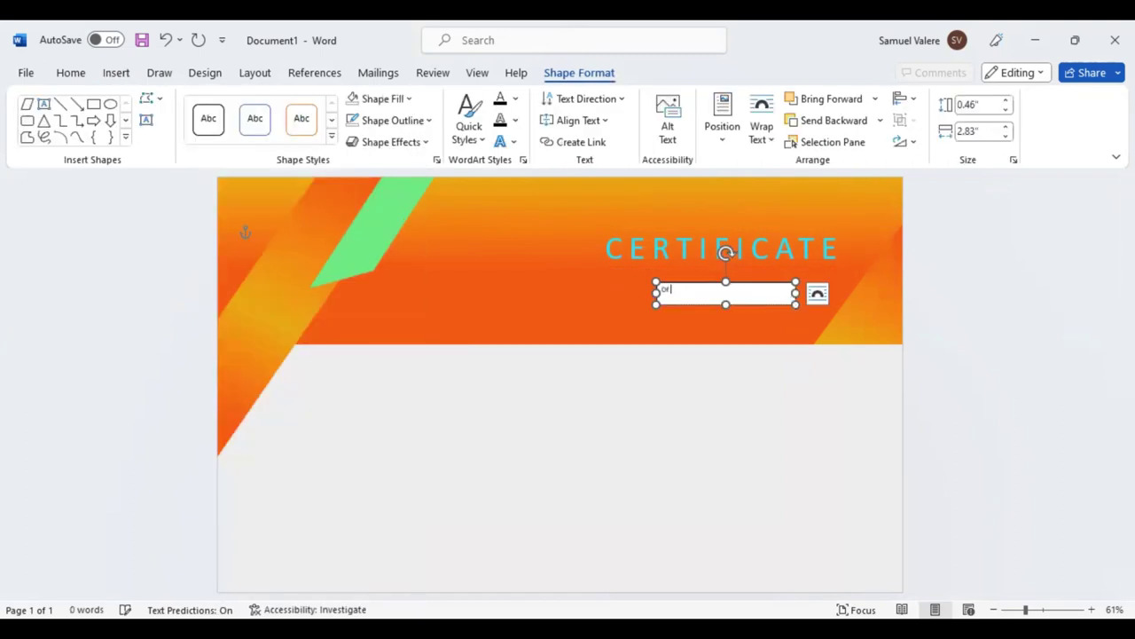
type("Appreciation")
Remove the box's fill, centre the text and set it to Edwardian Script ITC.
double_click(683, 290)
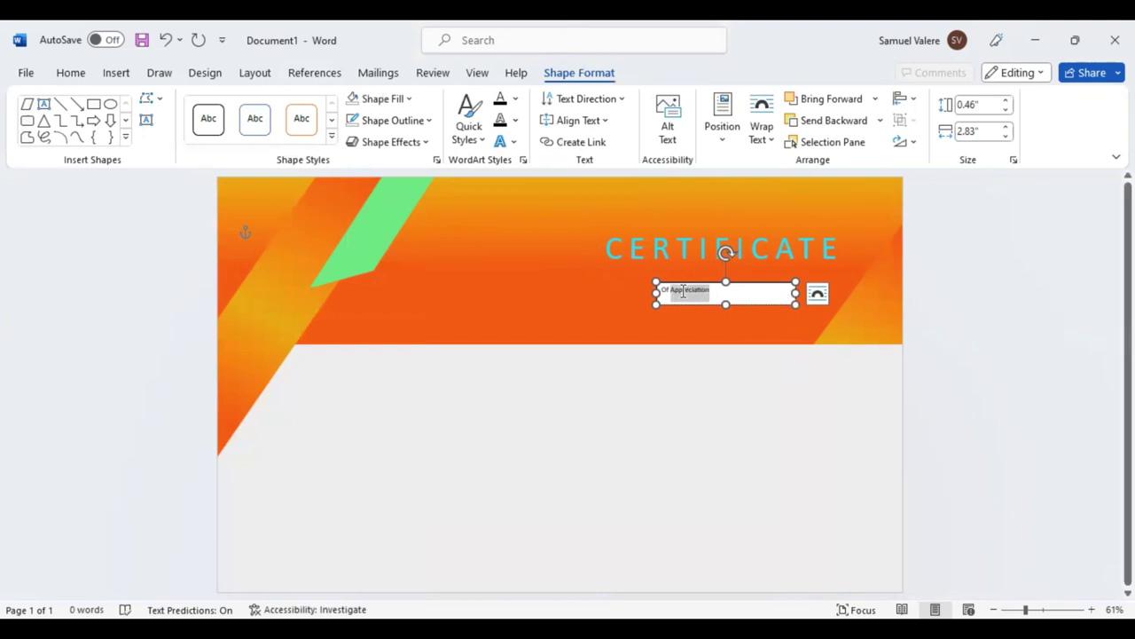
left_click(353, 98)
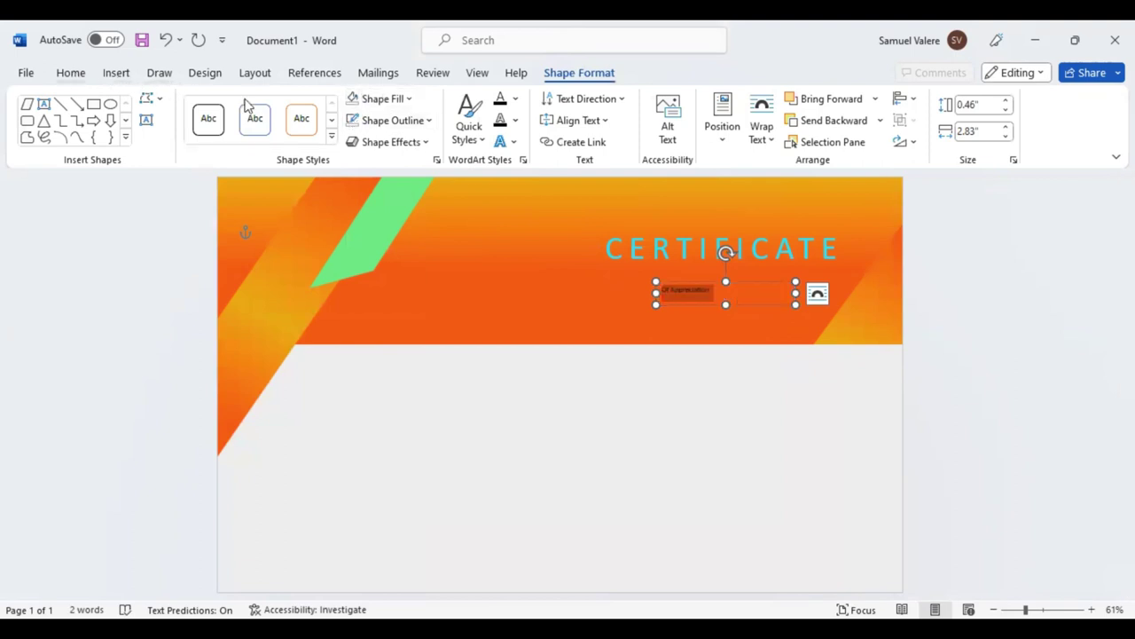
left_click(71, 73)
left_click(378, 131)
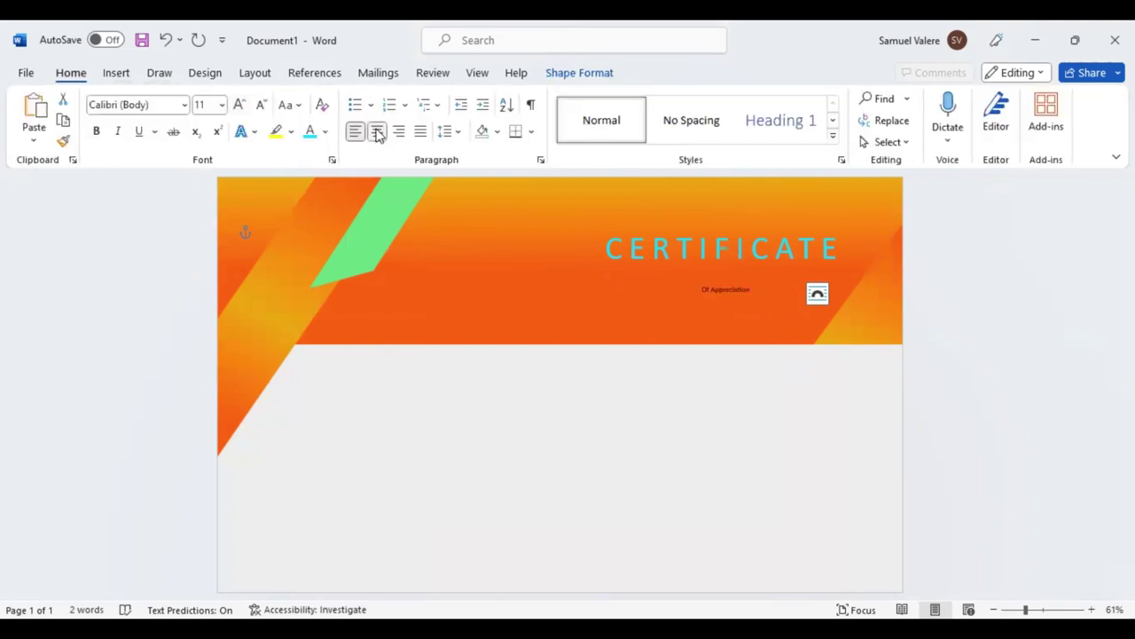
left_click(151, 104)
type("Edwardian Script ITC")
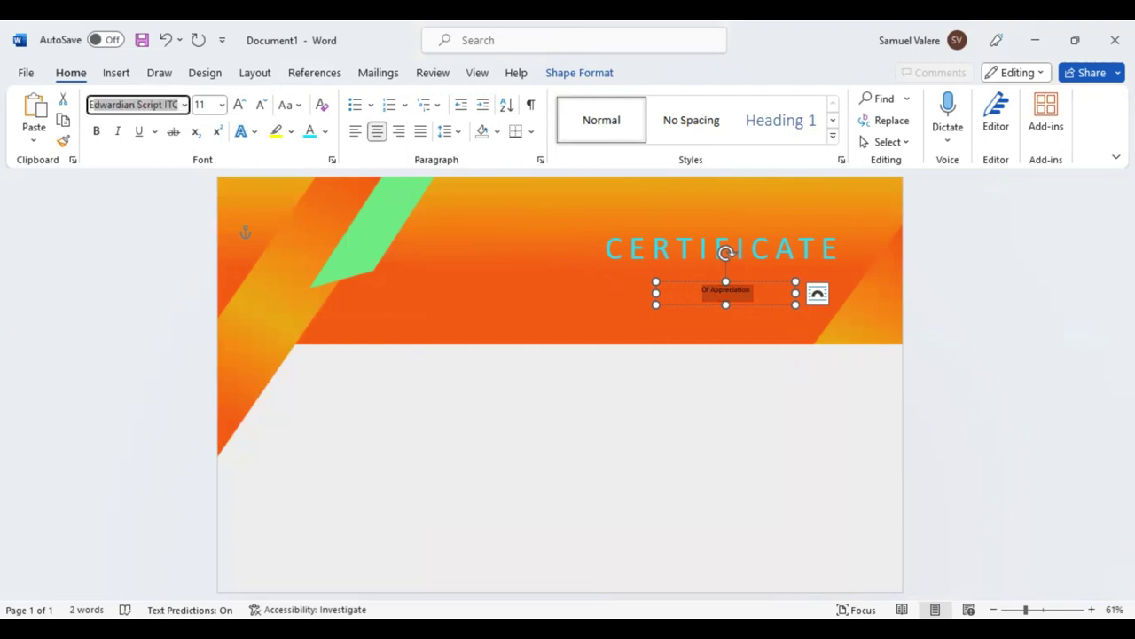
key("Return")
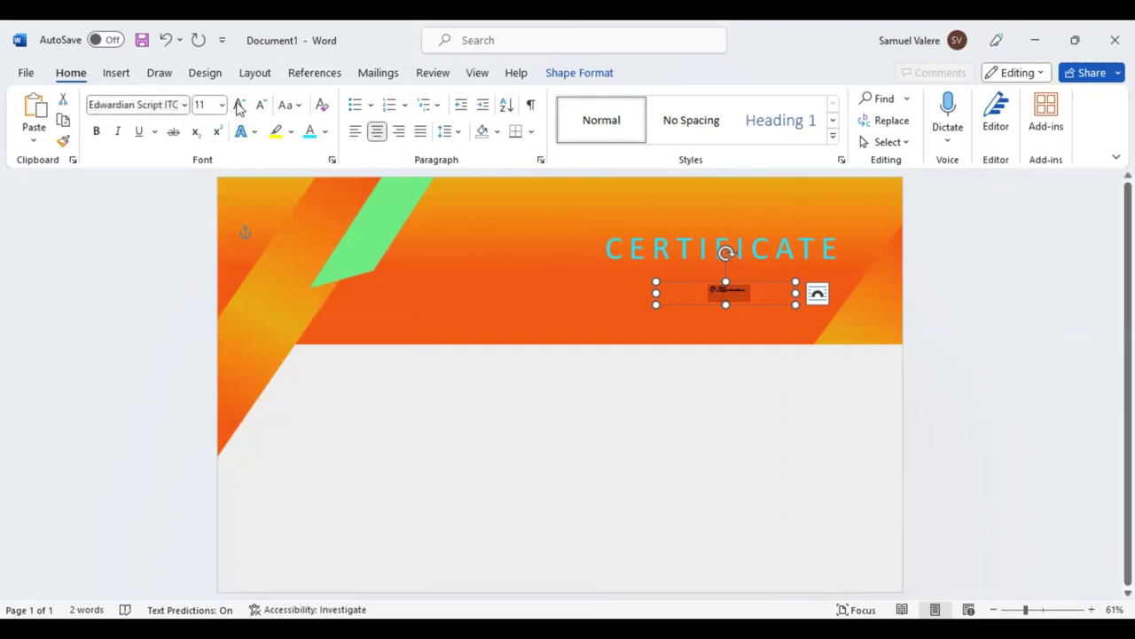
Enlarge the Of Appreciation text step by step to 36 pt.
left_click(238, 105)
left_click(238, 106)
left_click(238, 106)
left_click(237, 105)
left_click(237, 106)
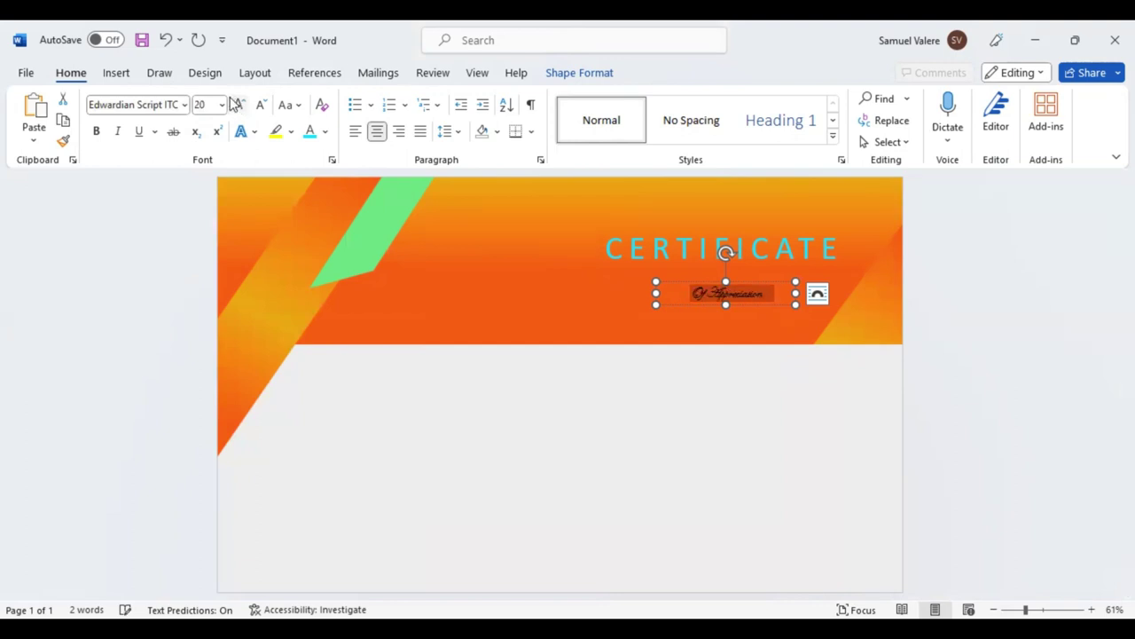
left_click(236, 105)
left_click(236, 105)
left_click(236, 105)
left_click(236, 104)
left_click(240, 106)
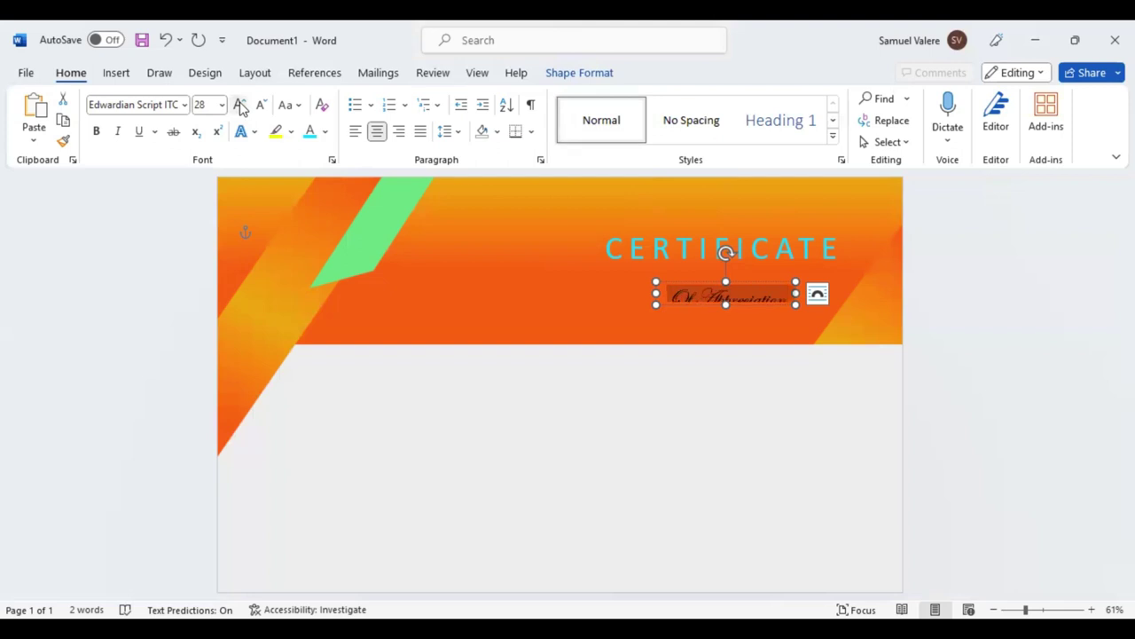
left_click(241, 106)
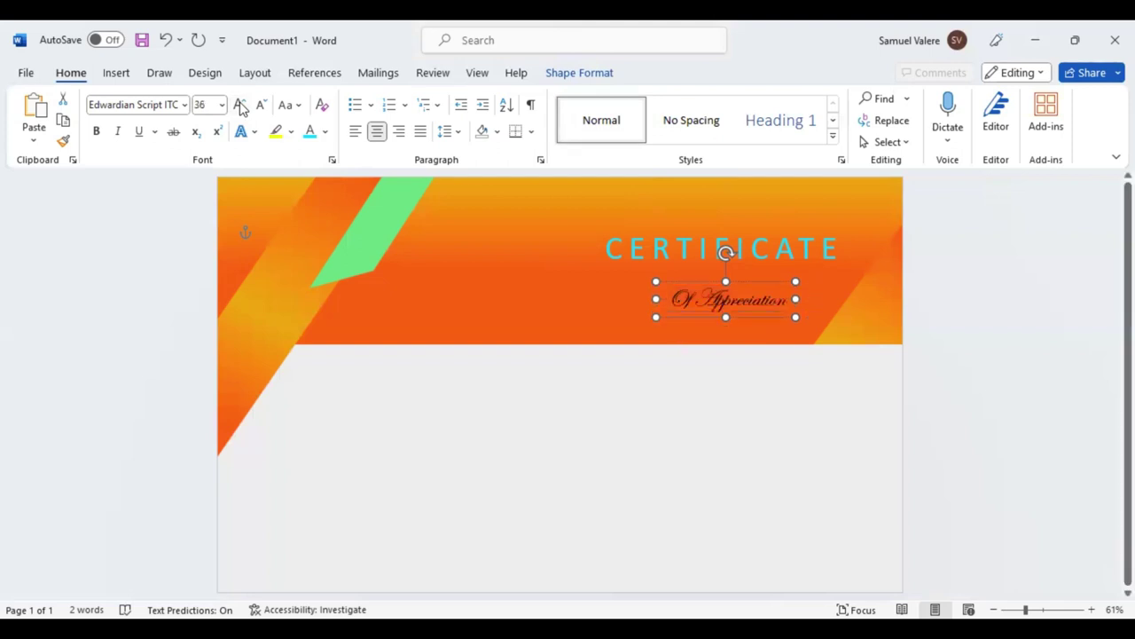
Nudge the Of Appreciation box with arrow keys to sit just below CERTIFICATE.
key("Up")
key("Up")
key("Right")
key("Right")
key("Right")
key("Up")
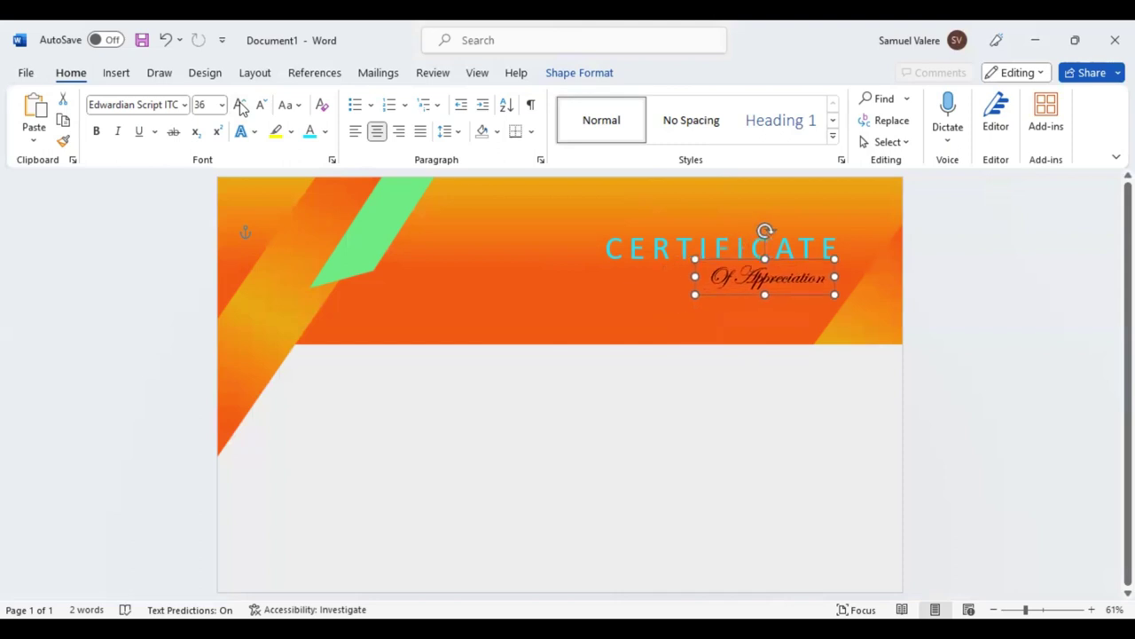
key("Right")
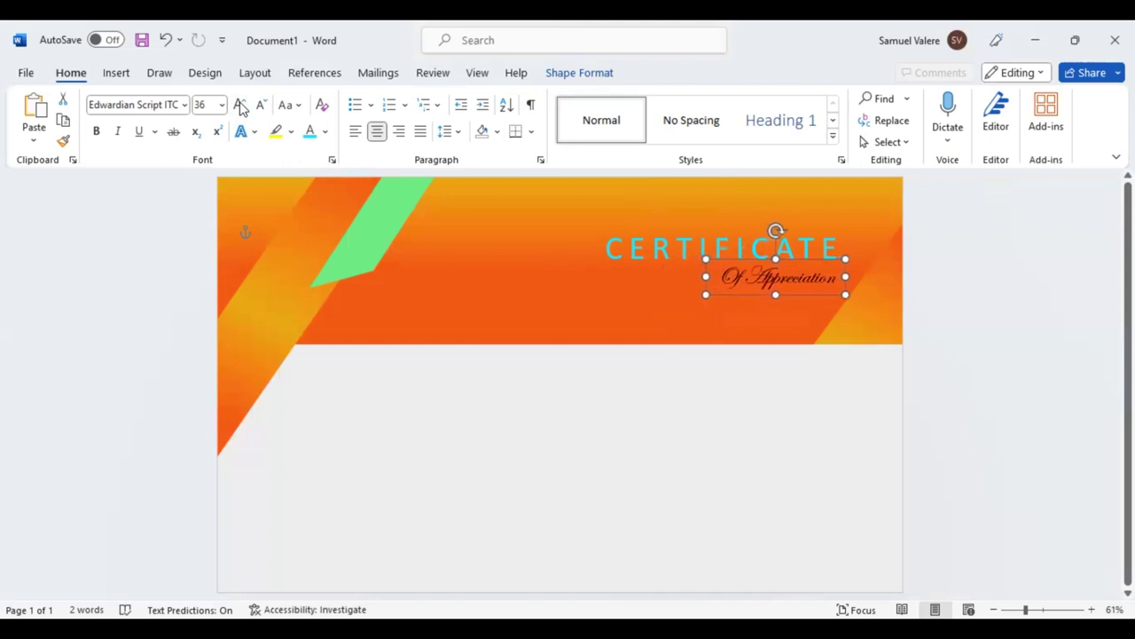
key("Up")
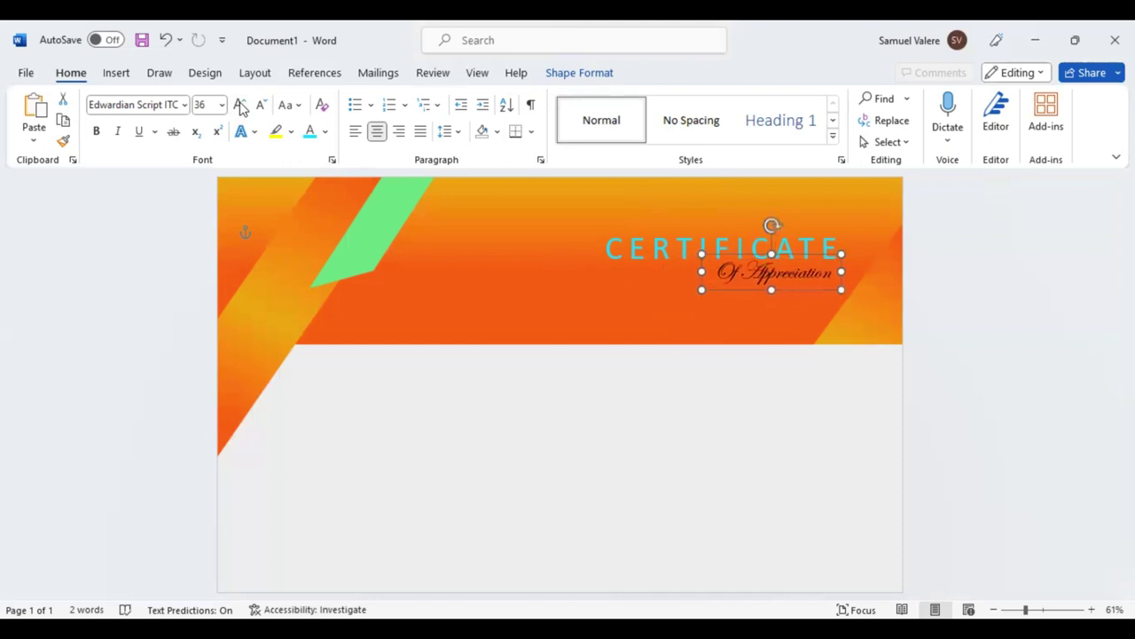
key("Left")
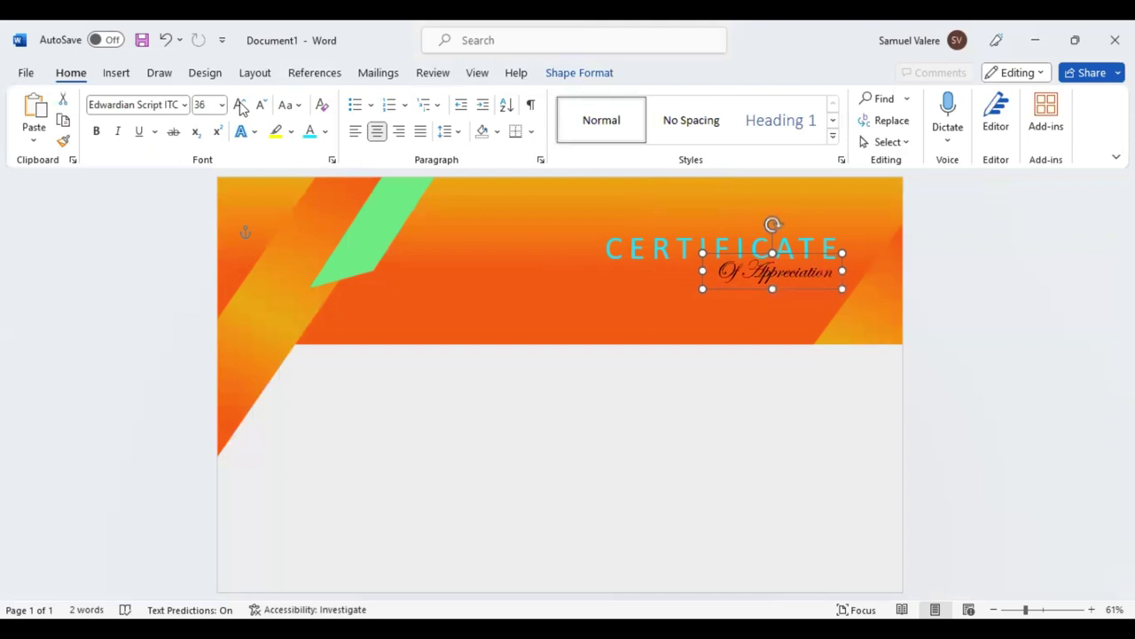
key("Down")
key("Right")
Make the Of Appreciation text italic and colour it yellow from Recent Colors.
key("ctrl+a")
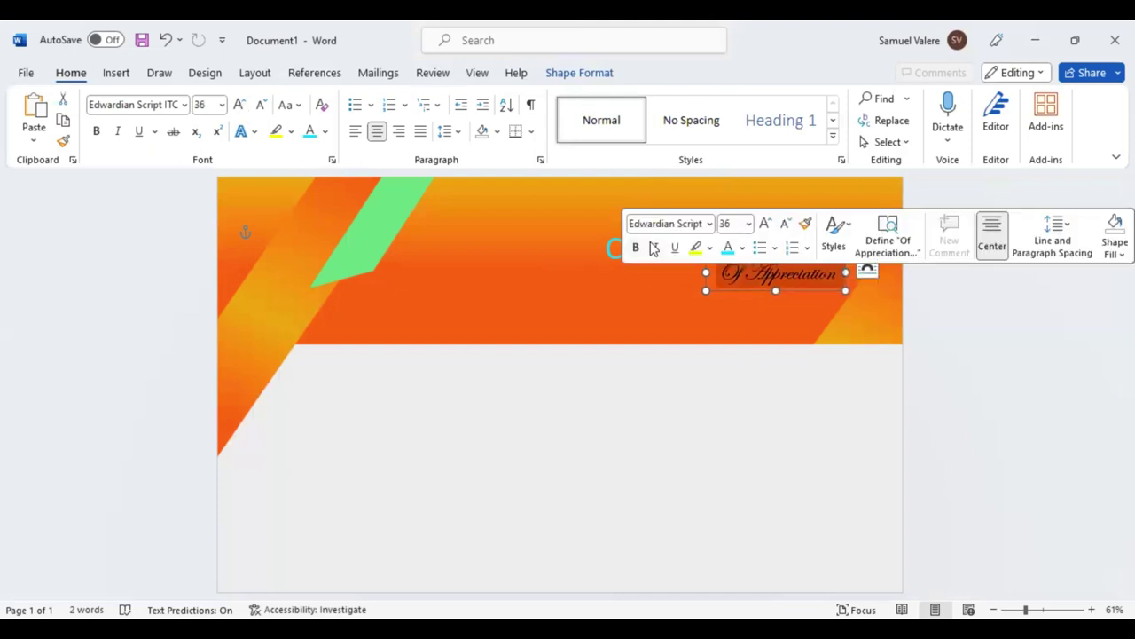
left_click(654, 249)
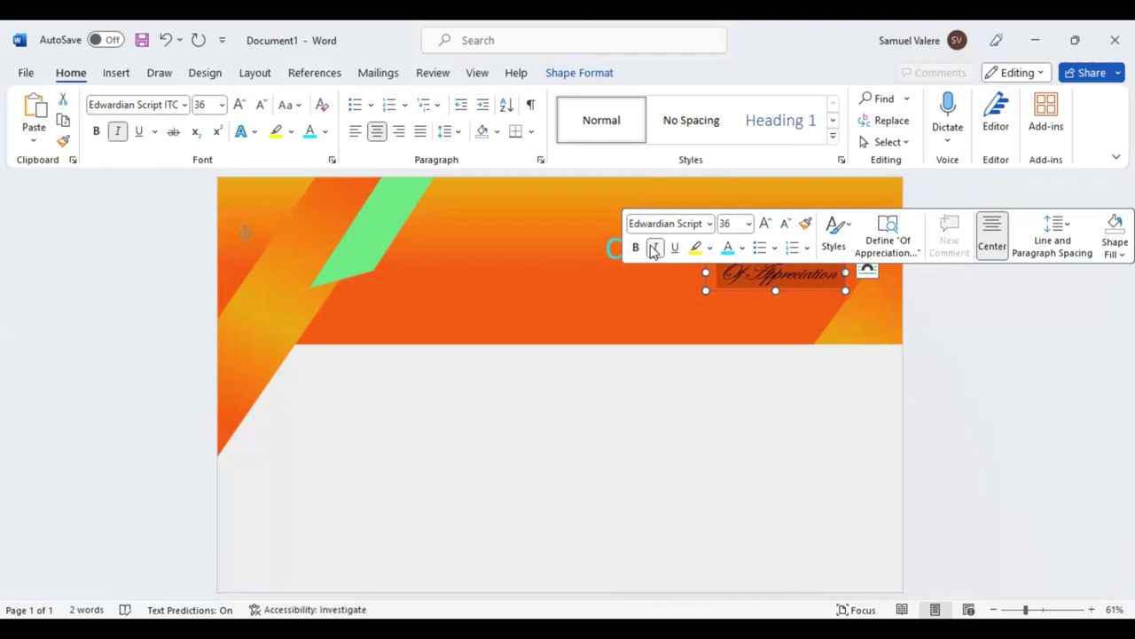
left_click(743, 248)
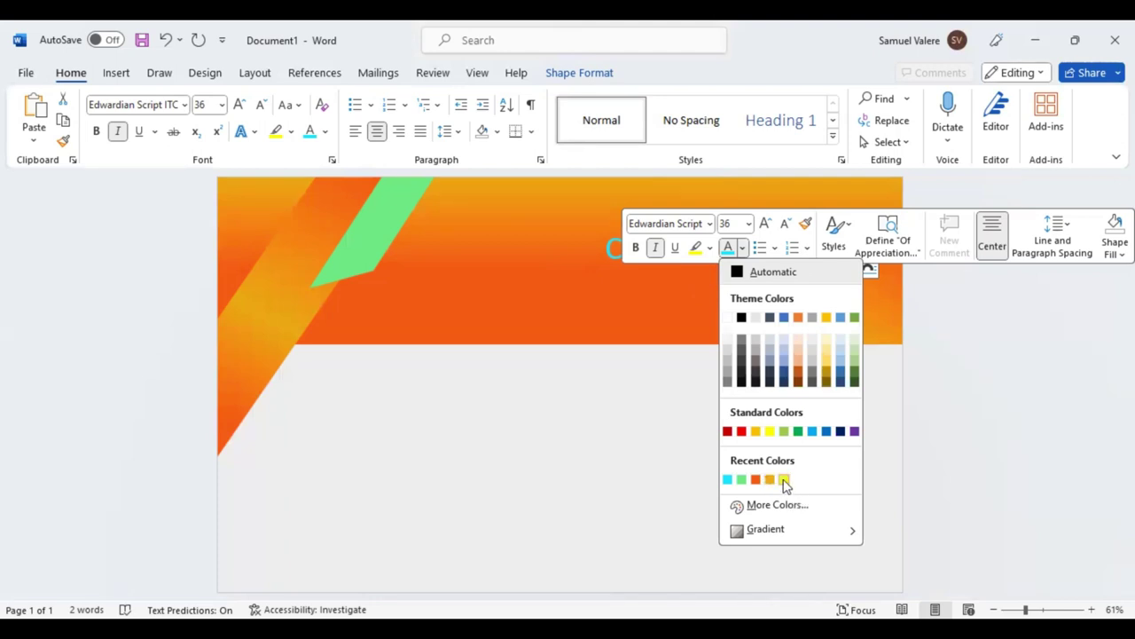
left_click(784, 479)
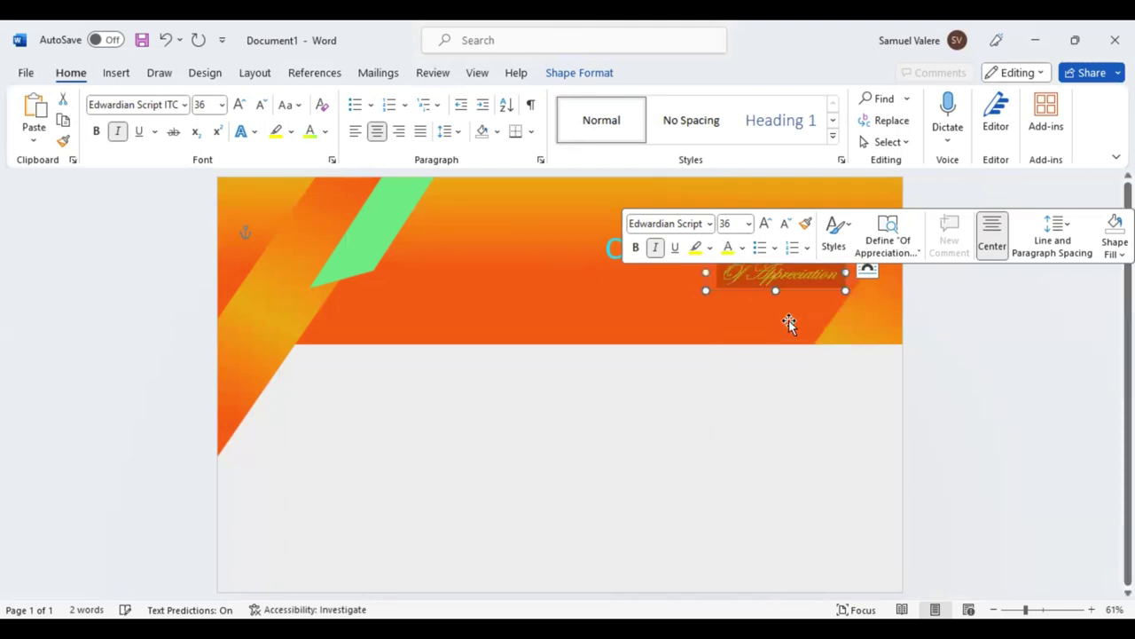
left_click(777, 297)
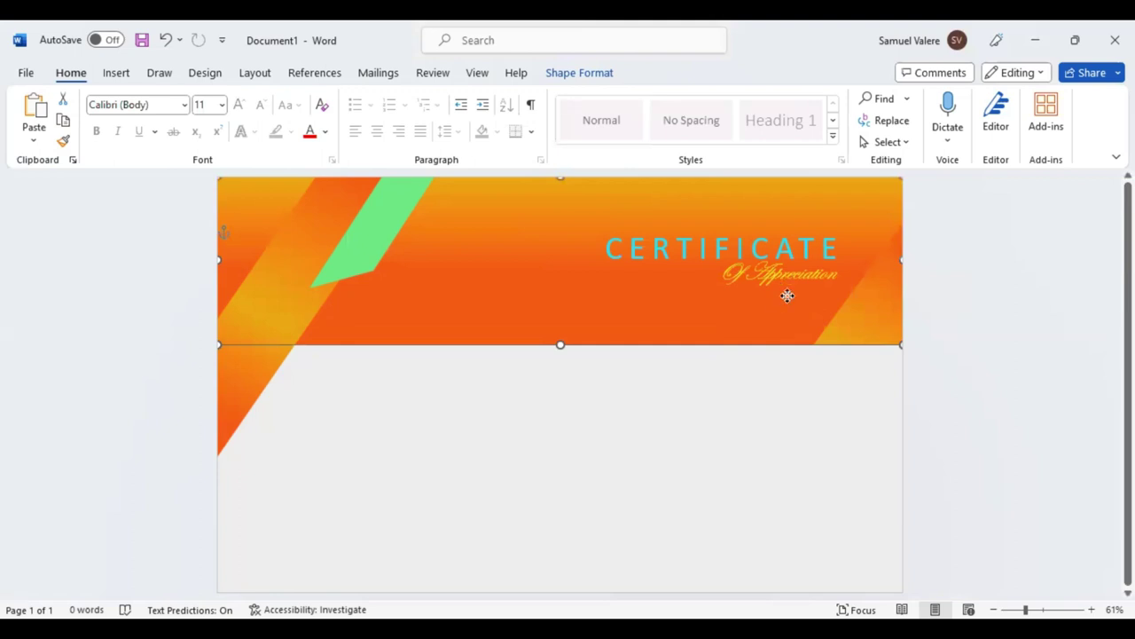
left_click(786, 296)
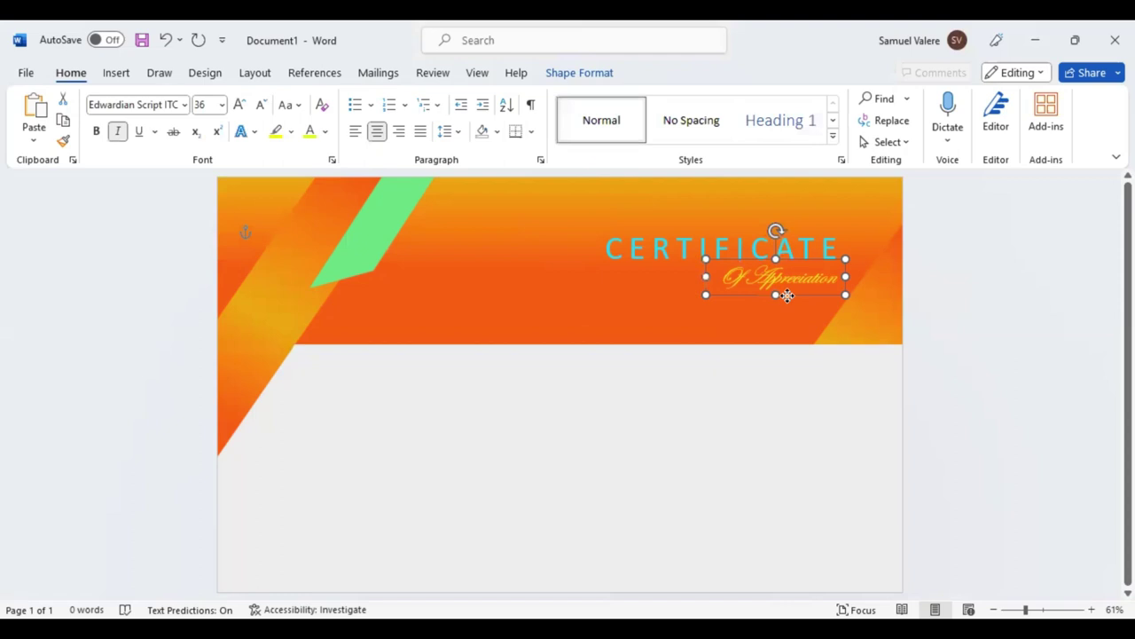
key("Tab")
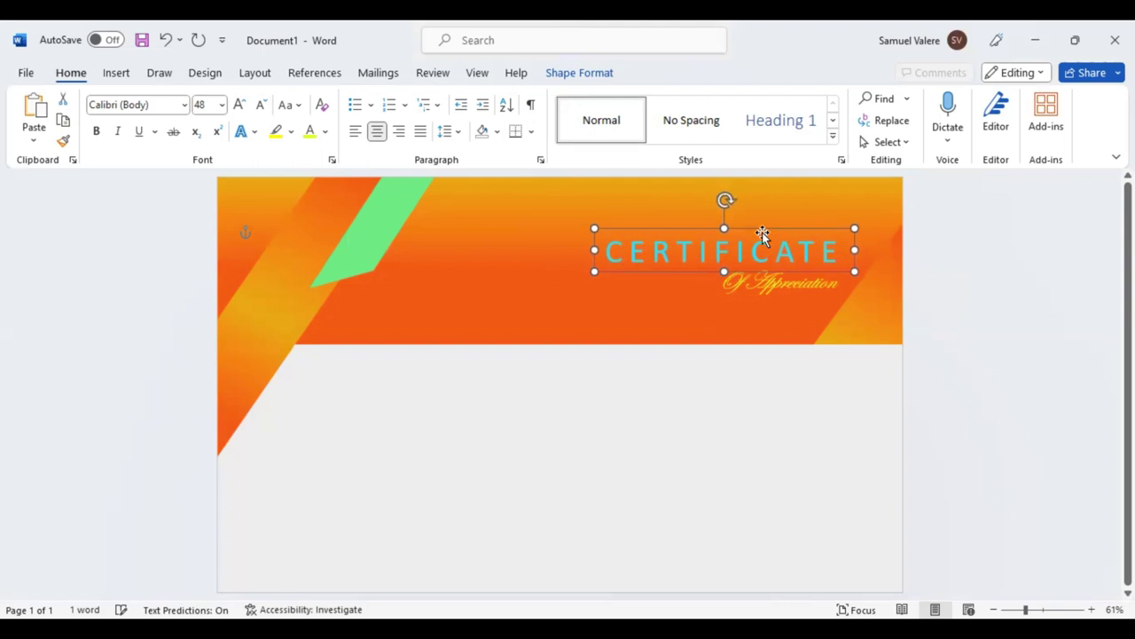
Nudge CERTIFICATE, place a copied box lower on the banner and type 'This Certificate Is'.
left_click_drag(762, 235, 771, 238)
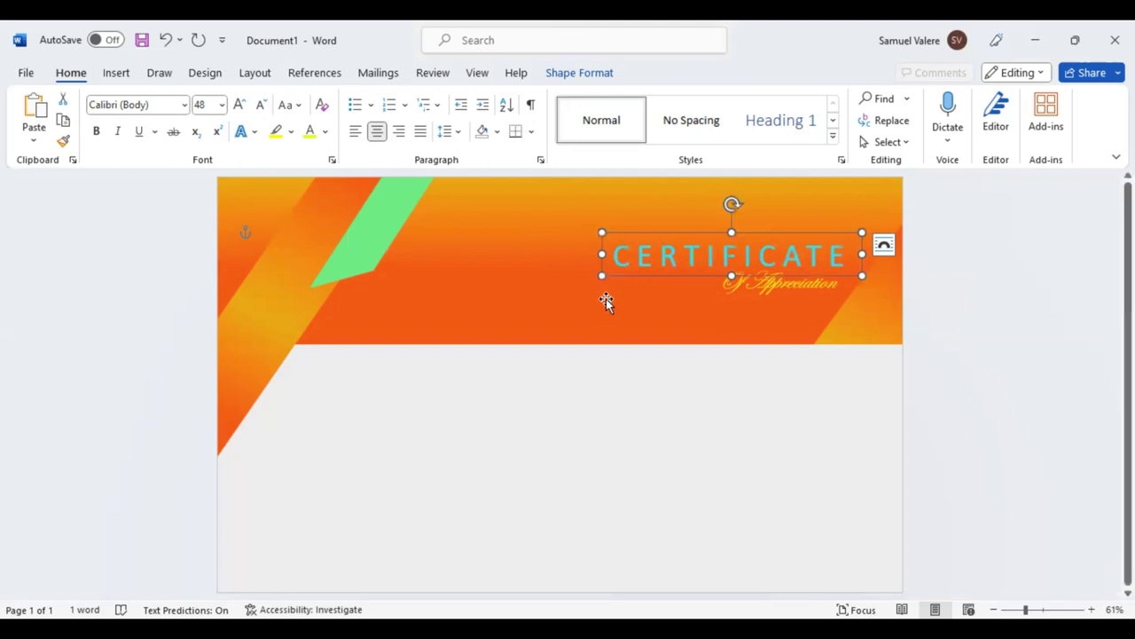
left_click_drag(671, 282, 520, 332)
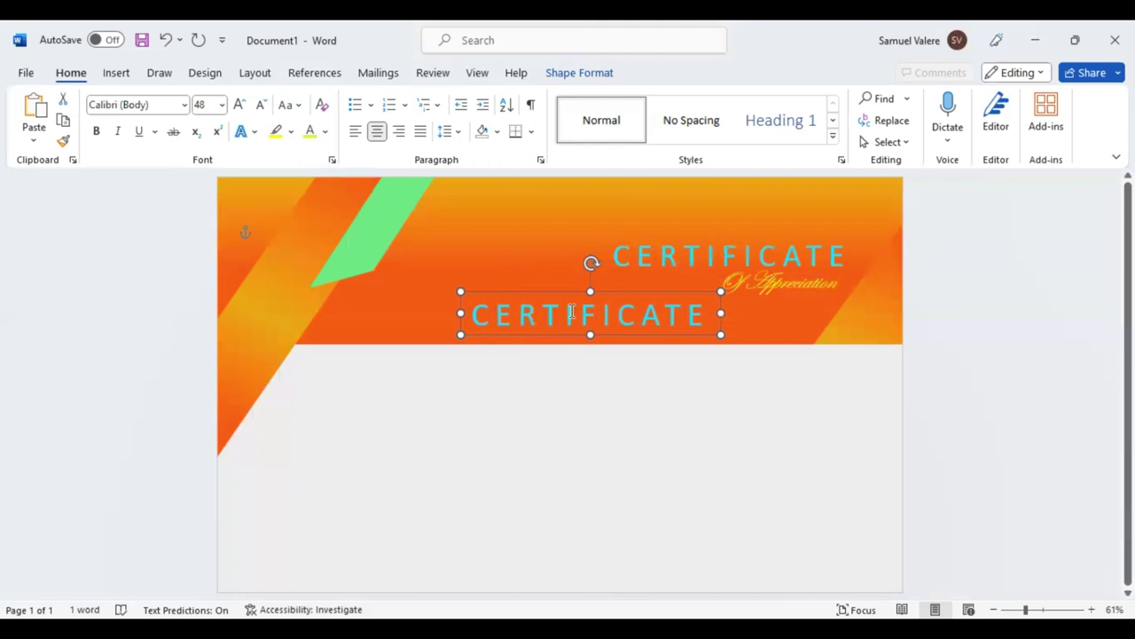
double_click(572, 311)
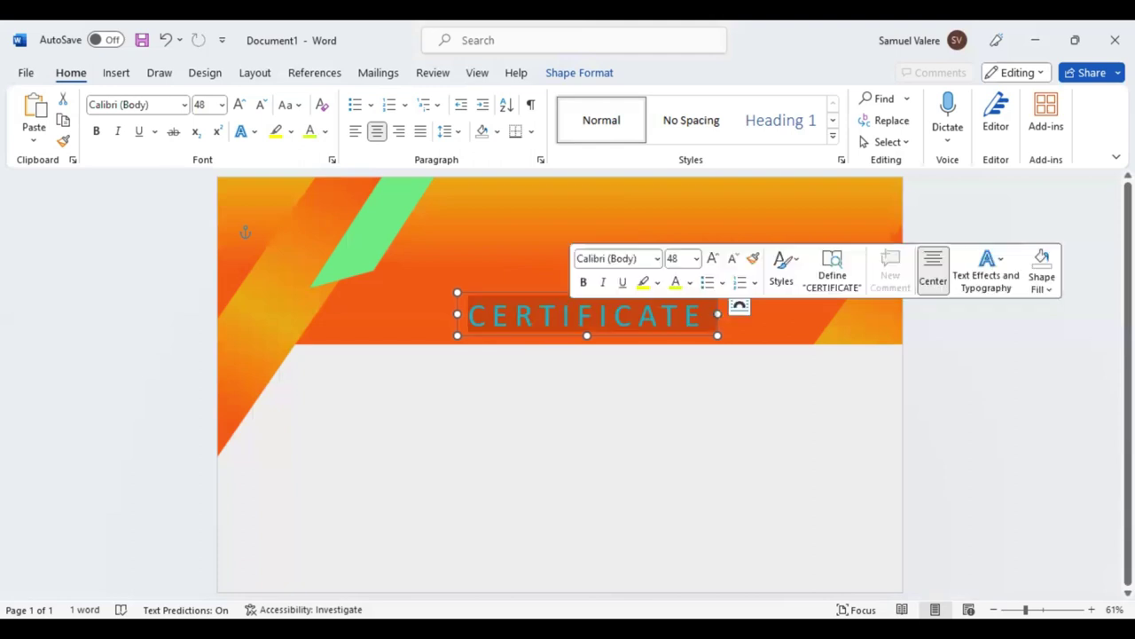
type("This")
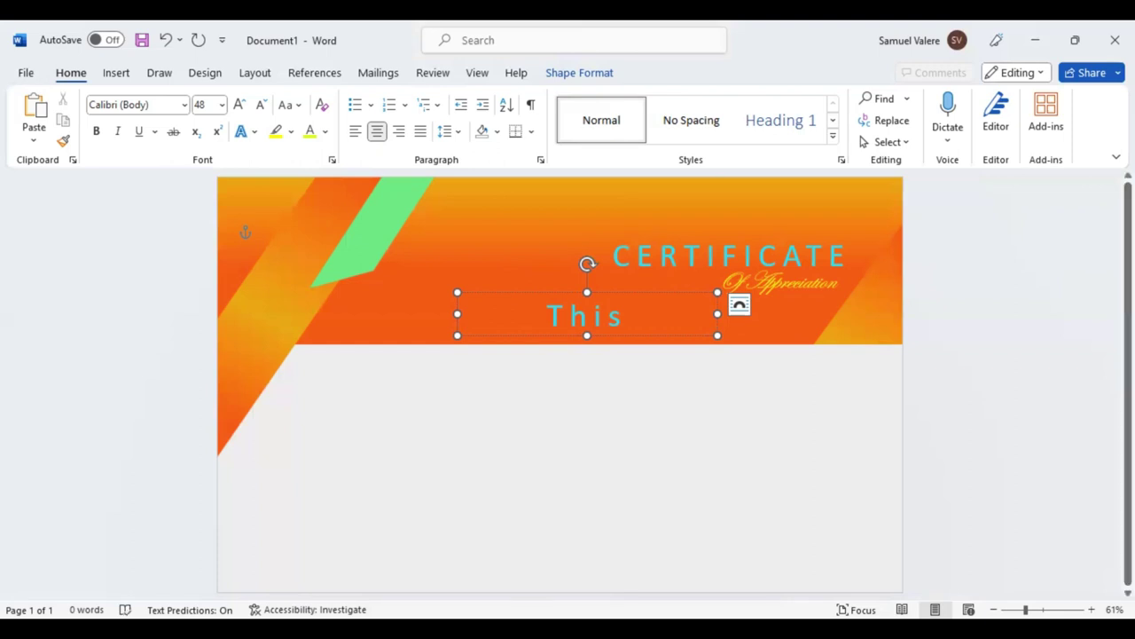
type("Certificate Is")
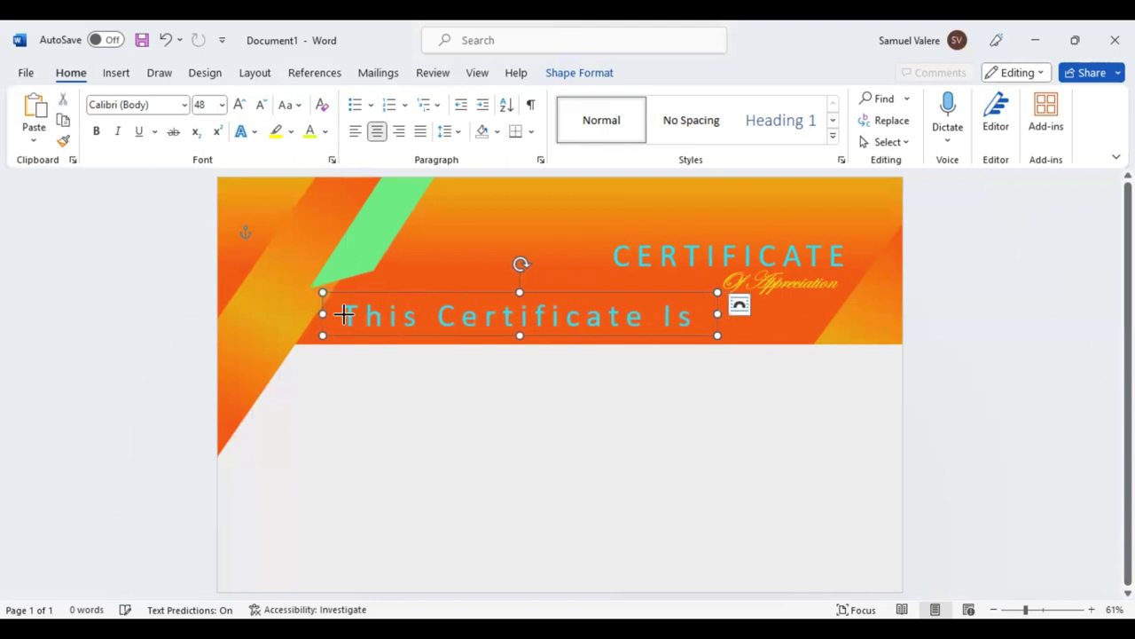
Widen the subtitle box and shrink its text to 22 pt on one line.
left_click_drag(718, 313, 854, 313)
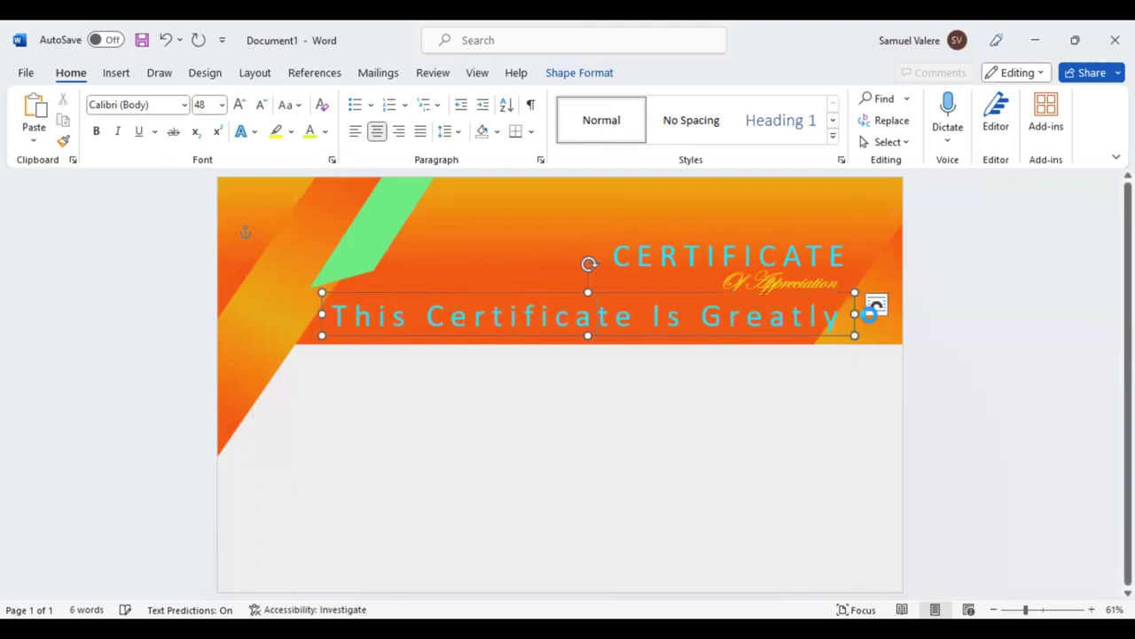
key("ctrl+a")
double_click(263, 106)
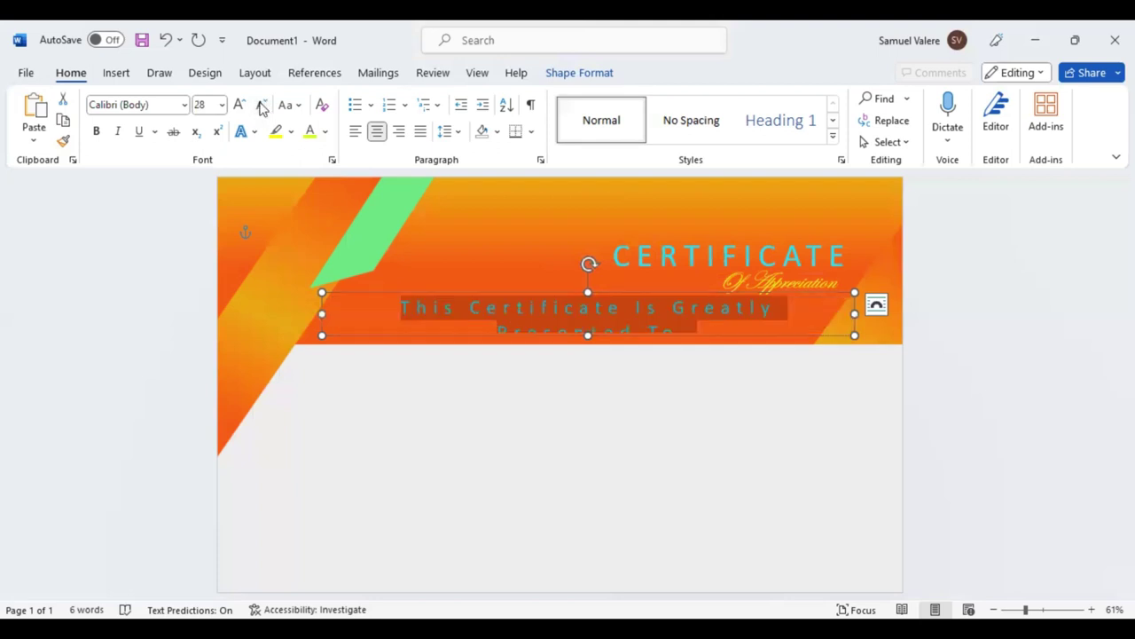
left_click(260, 107)
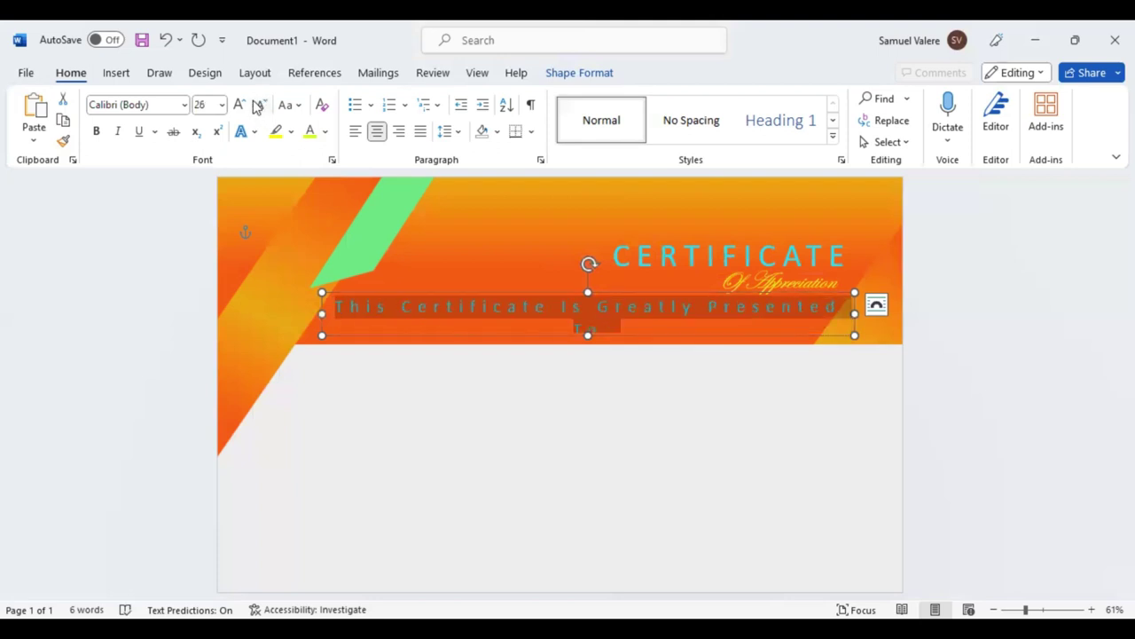
left_click(262, 106)
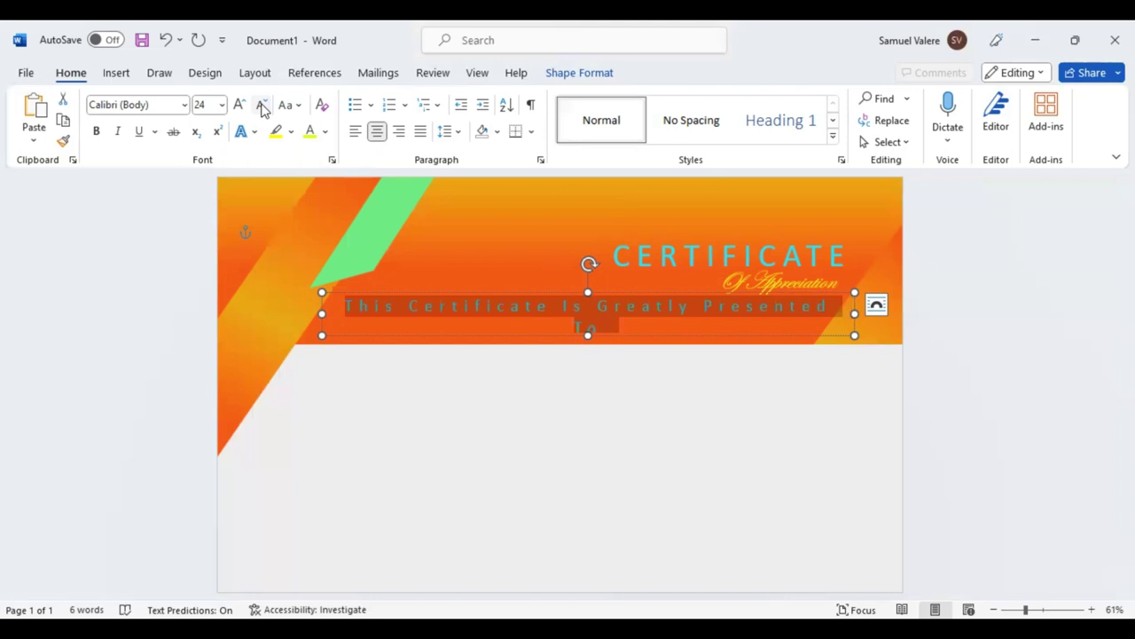
left_click(263, 107)
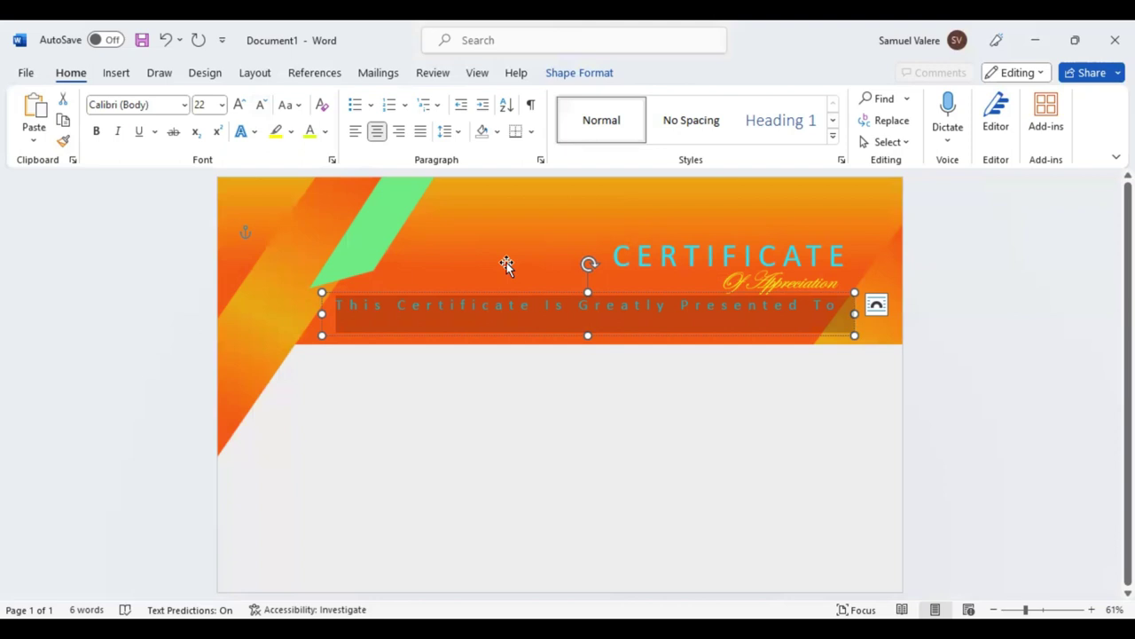
left_click(550, 326)
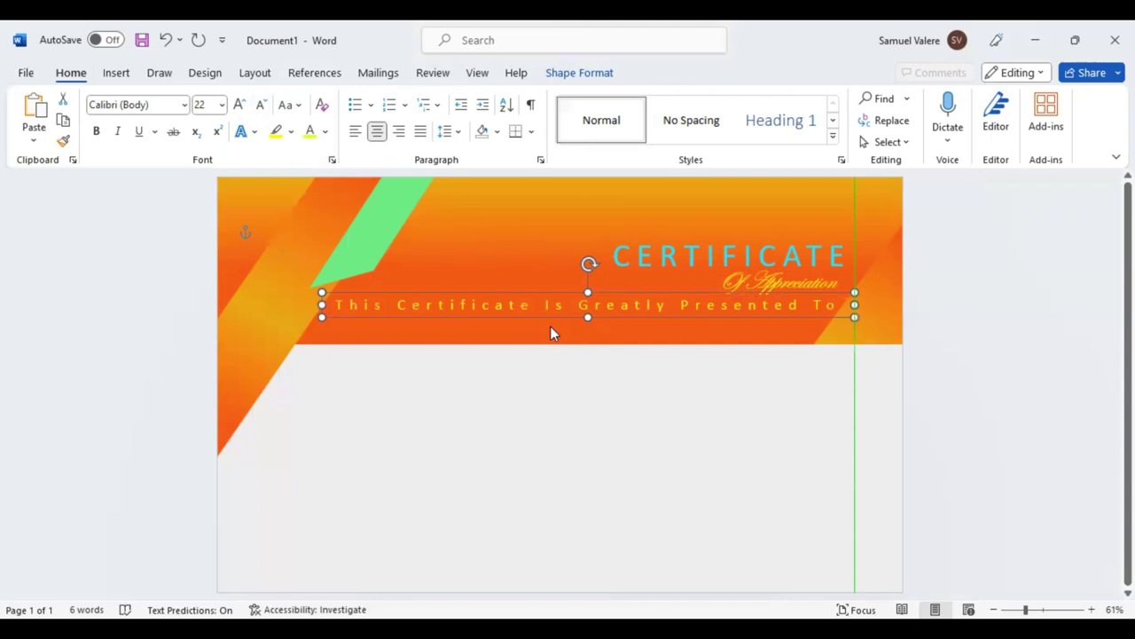
Change the subtitle to UPPERCASE and shrink it to 16 pt.
key("ctrl+a")
left_click(290, 105)
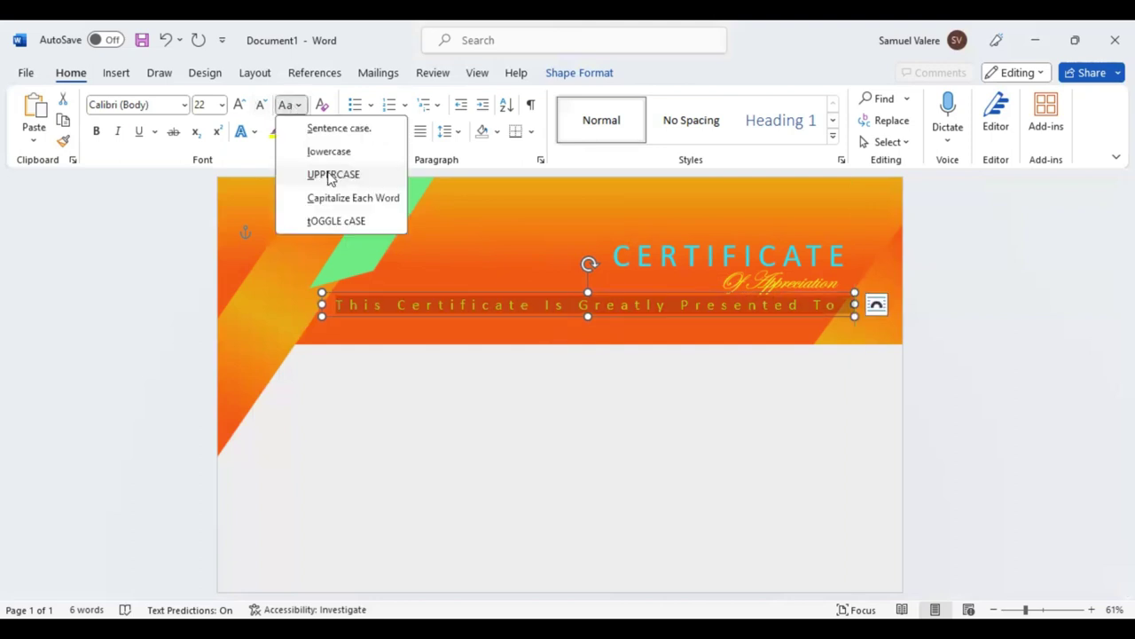
left_click(330, 175)
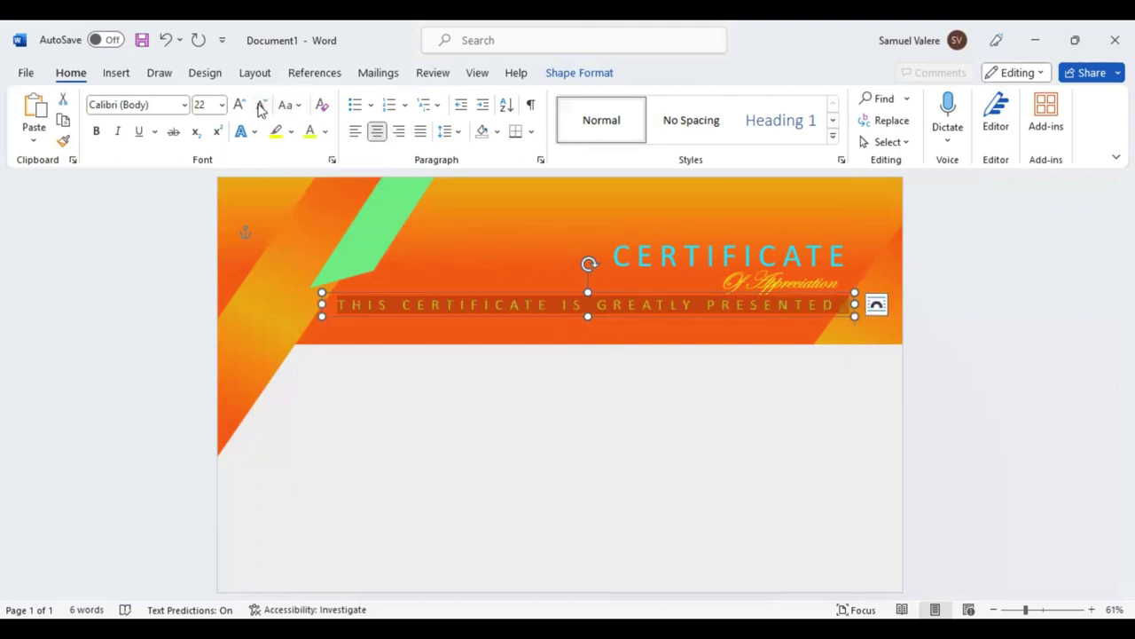
left_click(260, 105)
left_click(260, 104)
left_click(259, 104)
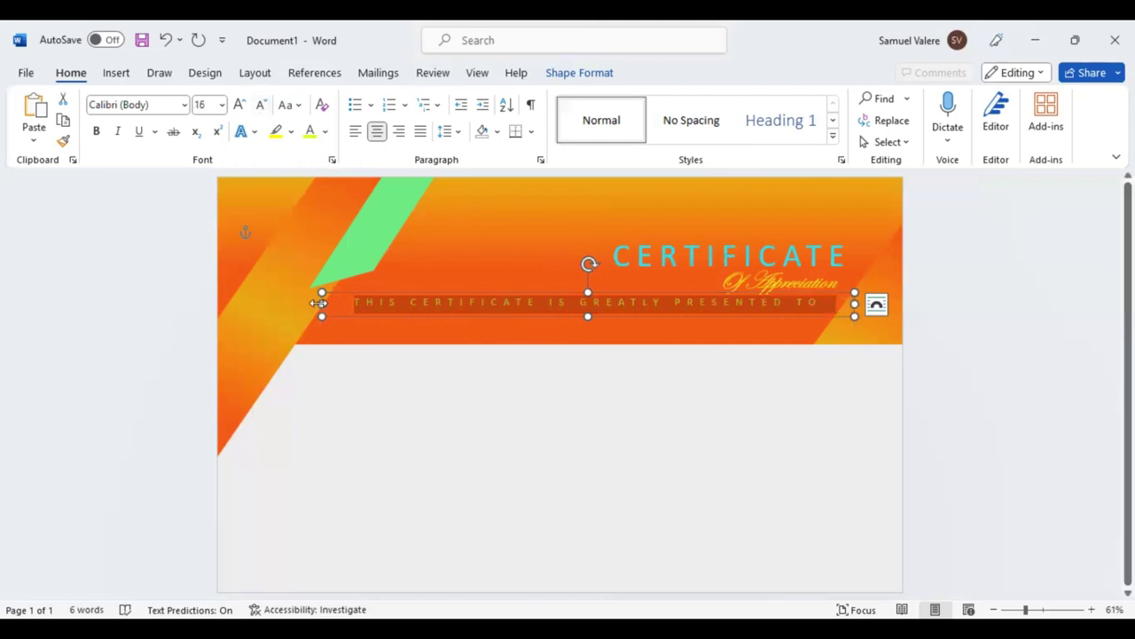
Tighten the subtitle box and centre it horizontally on the page.
left_click_drag(322, 304, 374, 302)
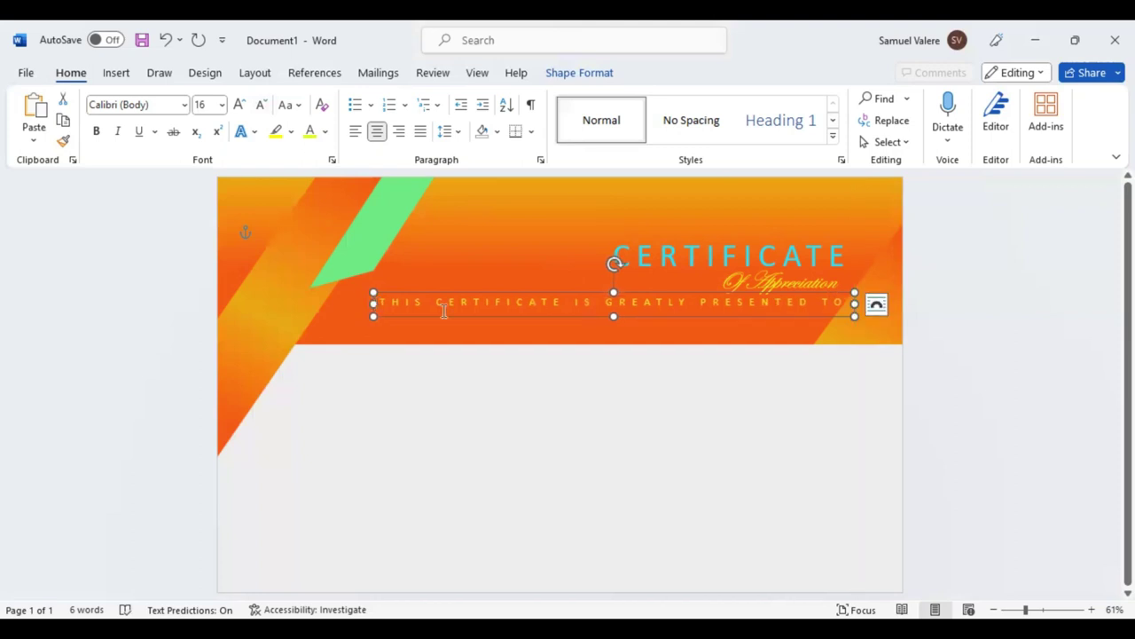
left_click_drag(445, 310, 609, 330)
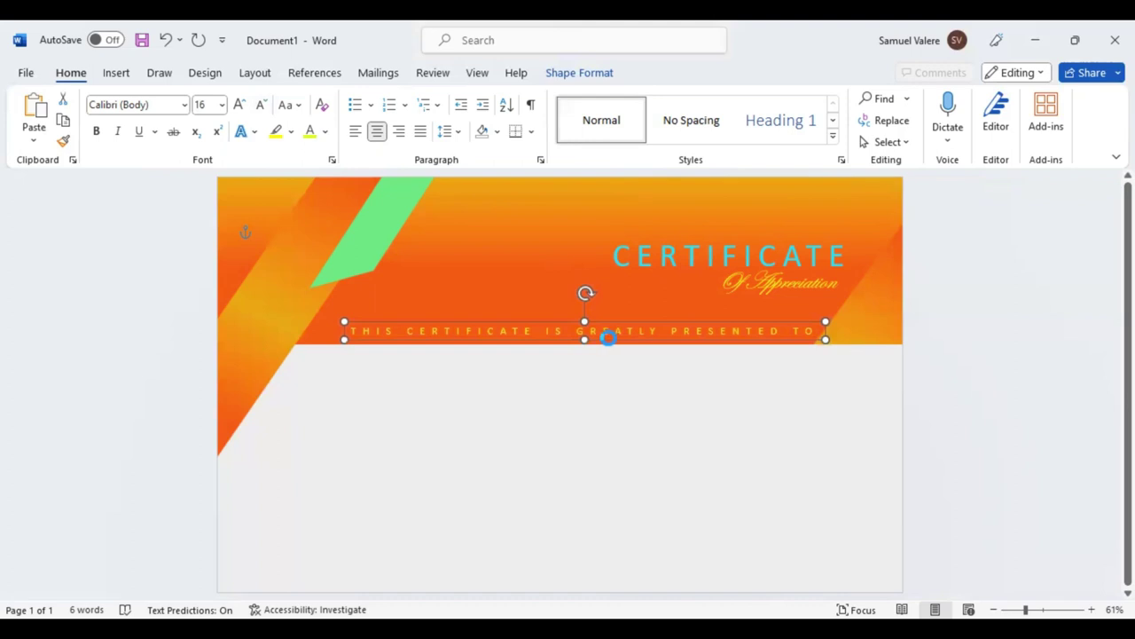
left_click_drag(608, 337, 609, 337)
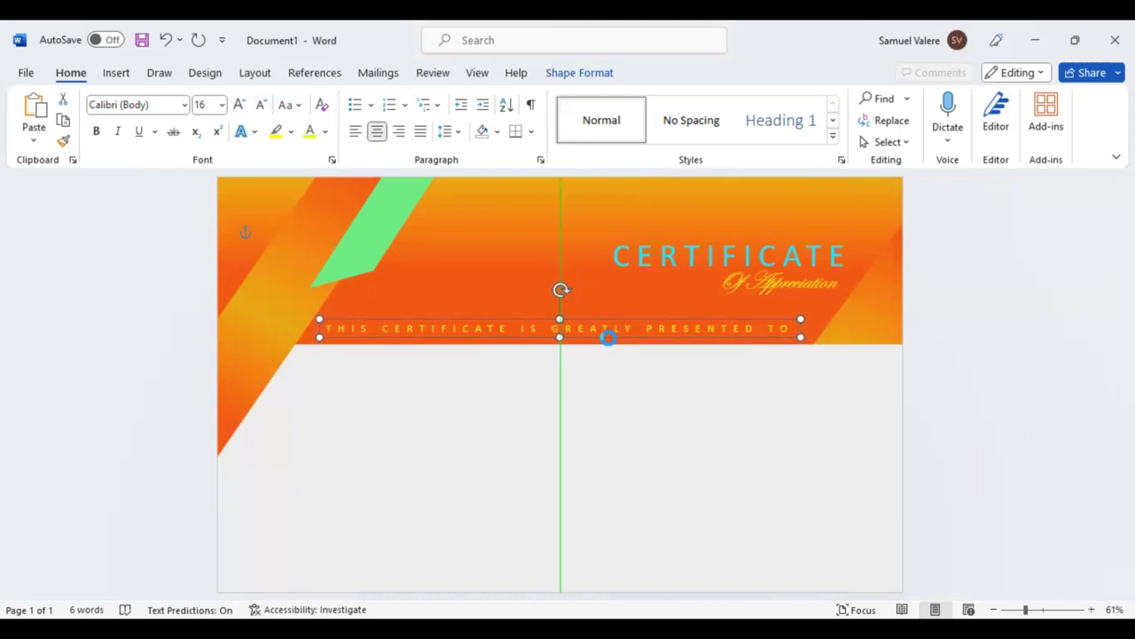
left_click_drag(609, 337, 608, 337)
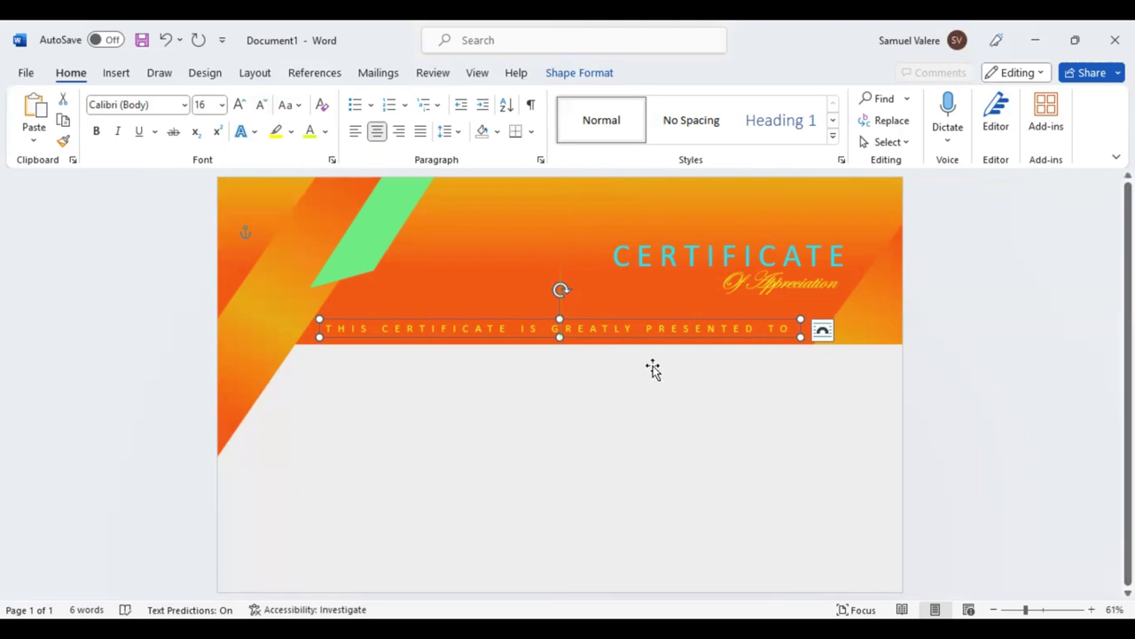
left_click(116, 75)
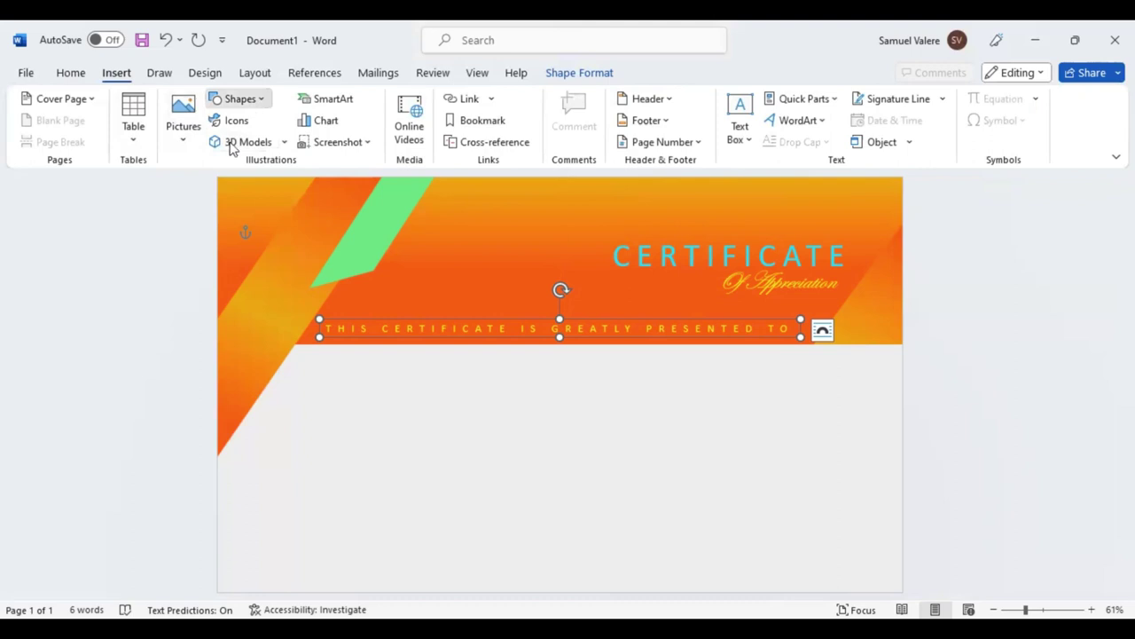
Draw a text box below the header, type the recipient's full name and remove a stray letter.
left_click_drag(463, 372, 714, 449)
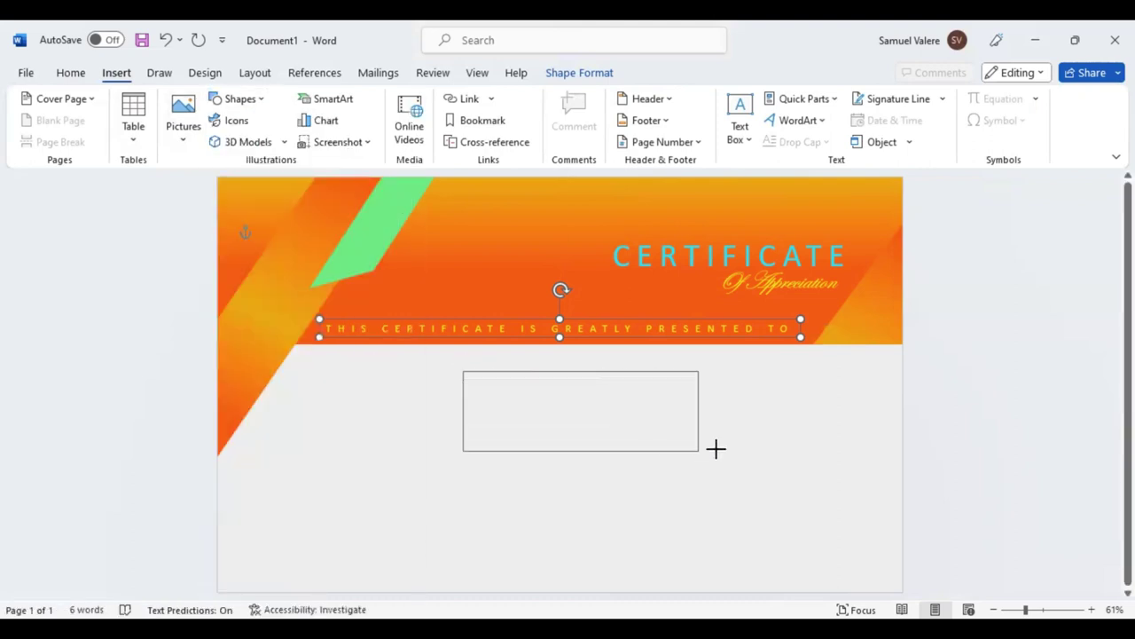
type("Doc")
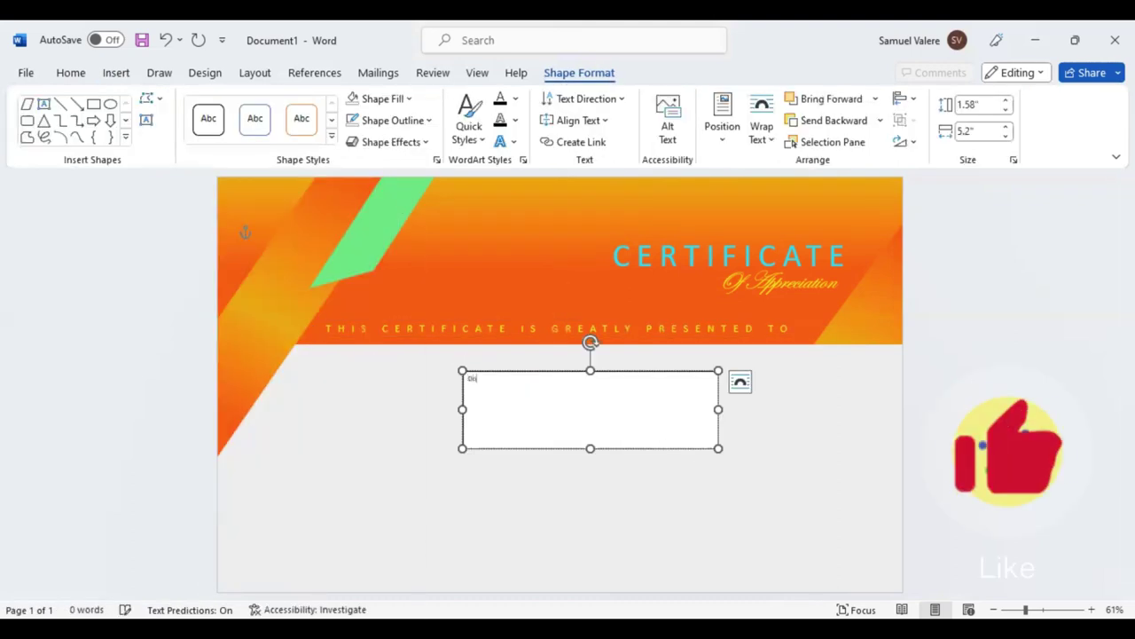
type("ss")
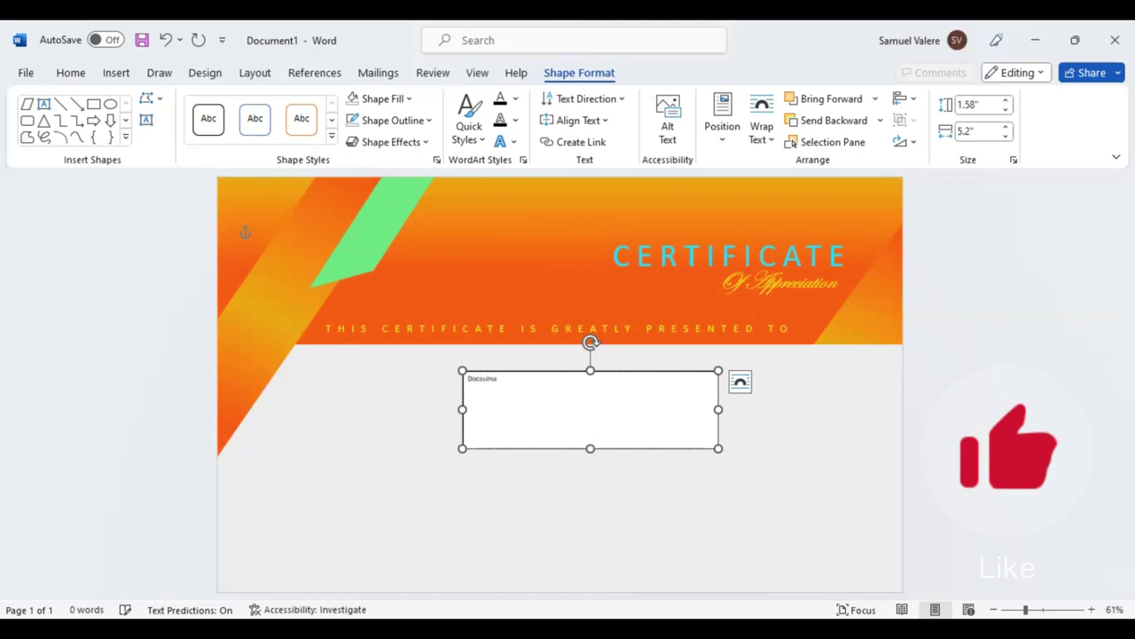
type("ima")
key("BackSpace")
key("BackSpace")
key("BackSpace")
type("Demsle")
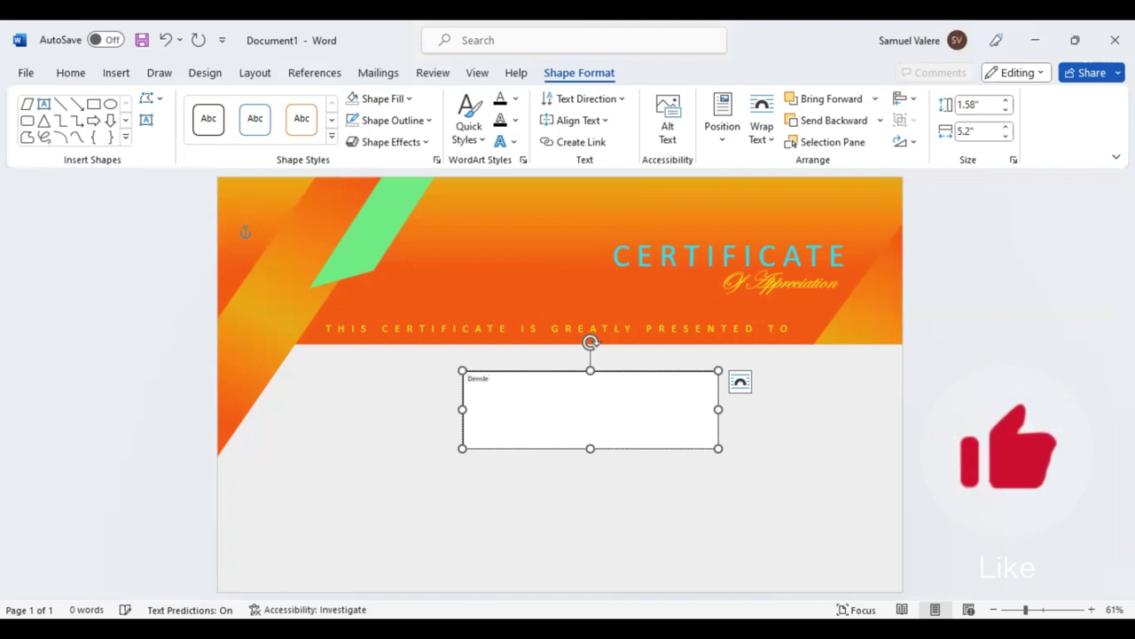
type("y Dodcs")
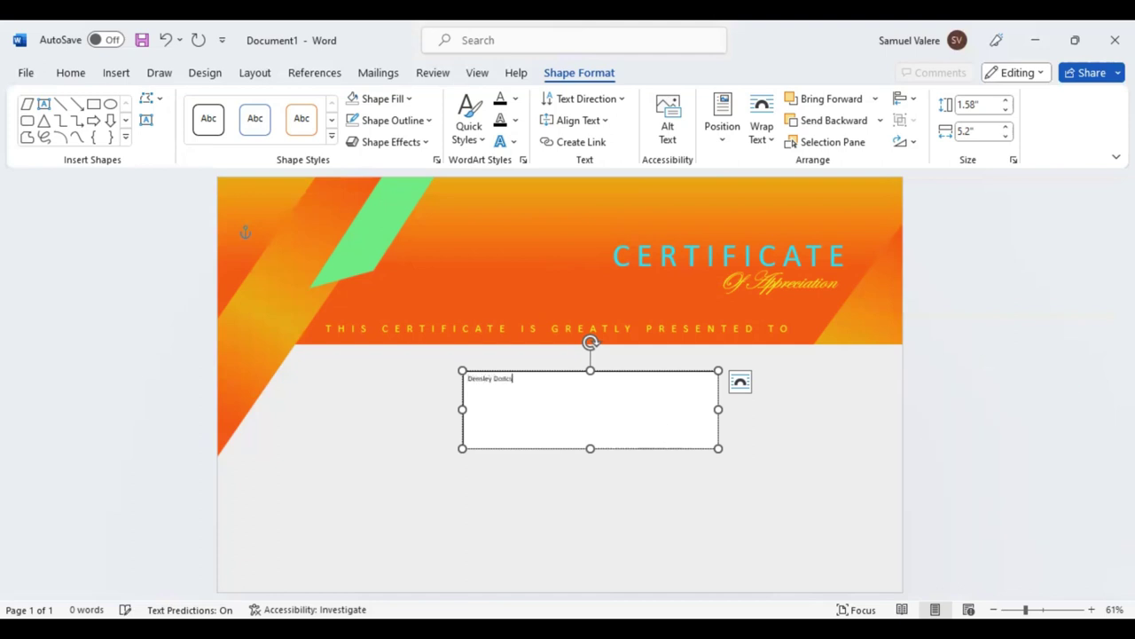
type("sima")
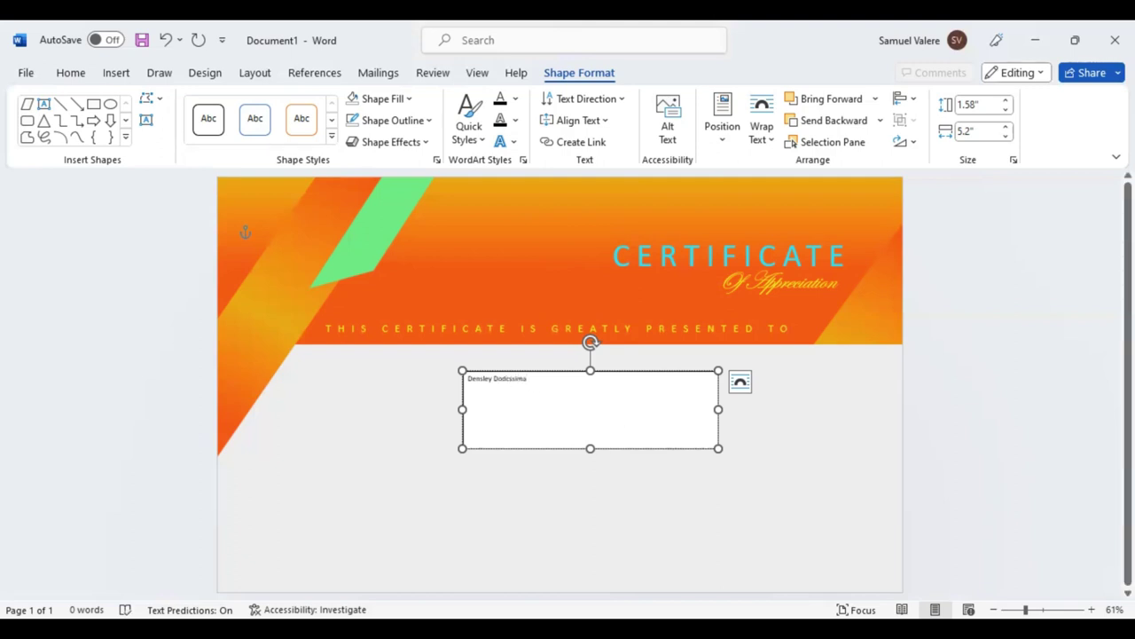
left_click(505, 379)
key("BackSpace")
double_click(508, 378)
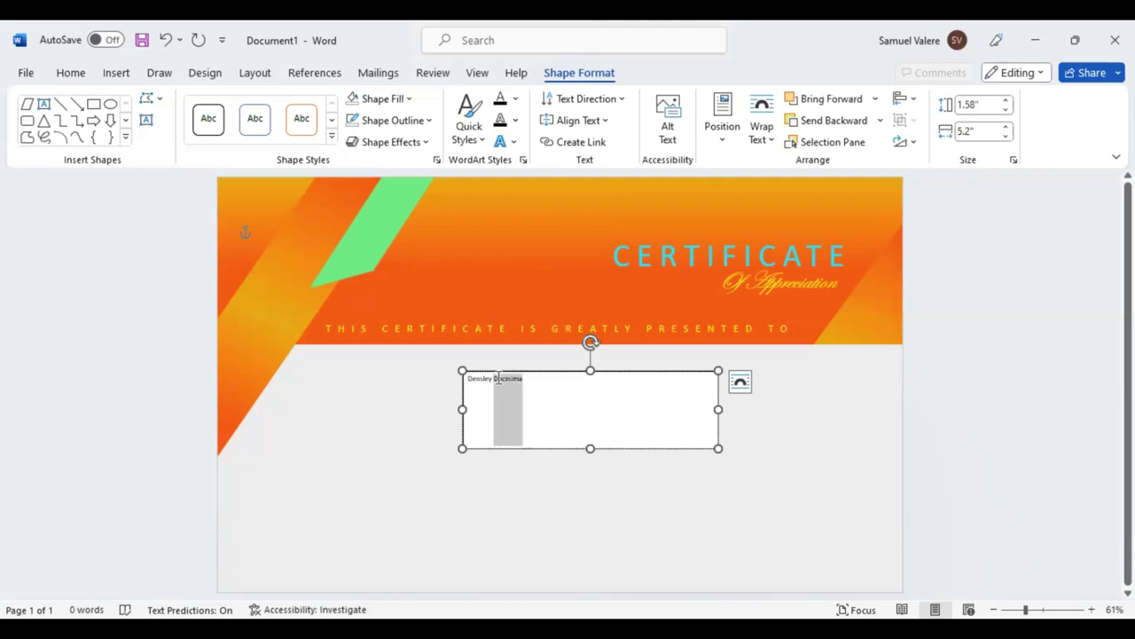
key("Escape")
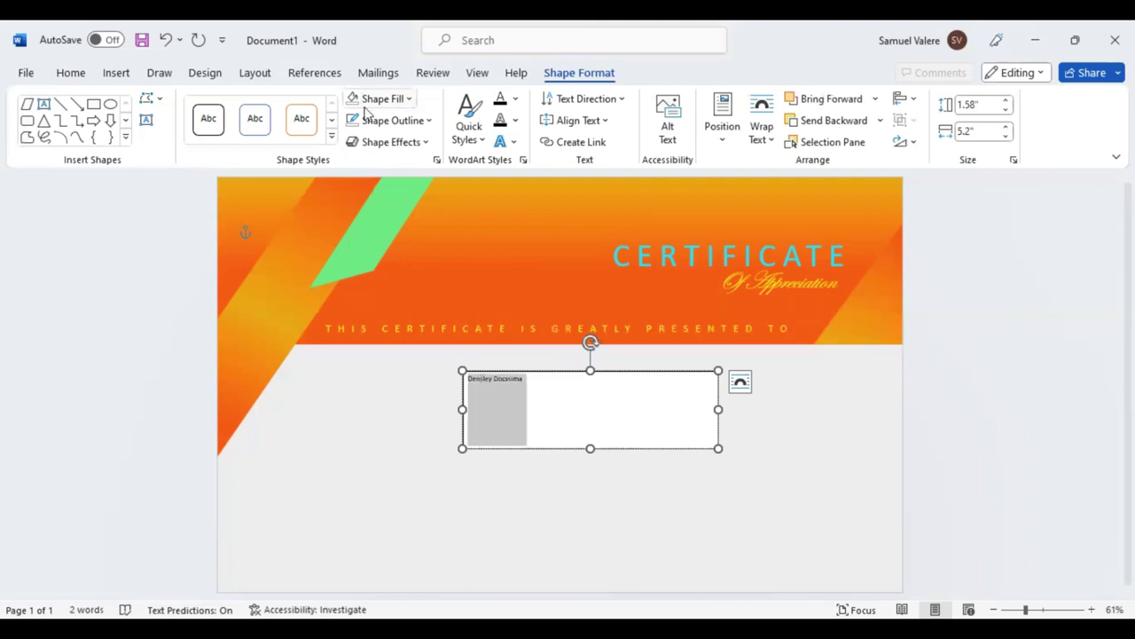
Centre the name in its box and enlarge it to 72 pt.
left_click(71, 74)
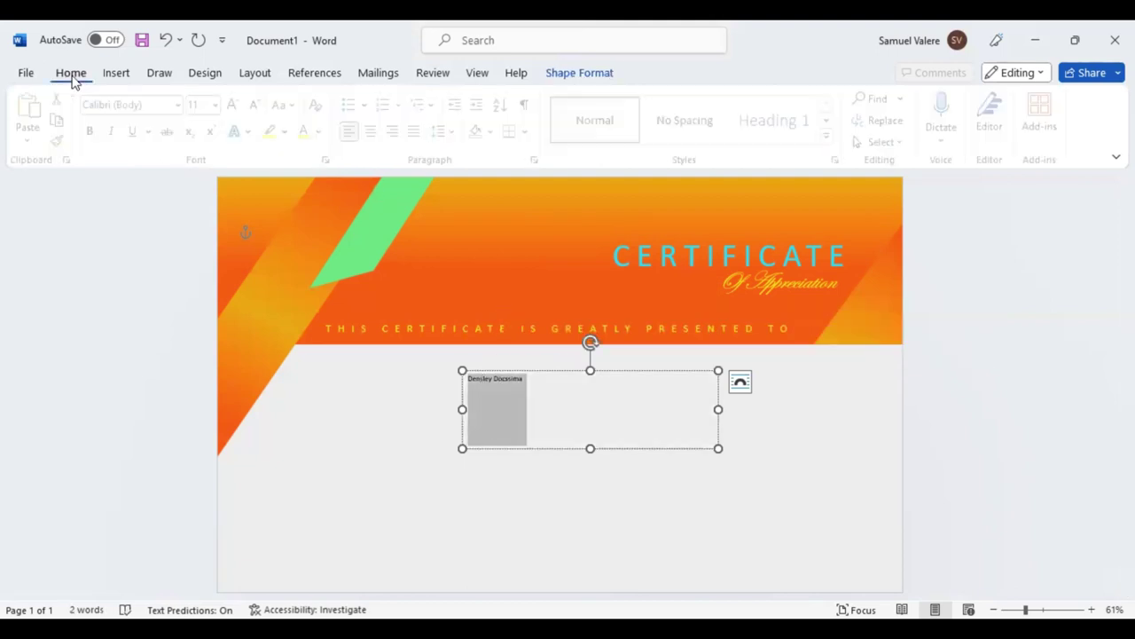
left_click(378, 132)
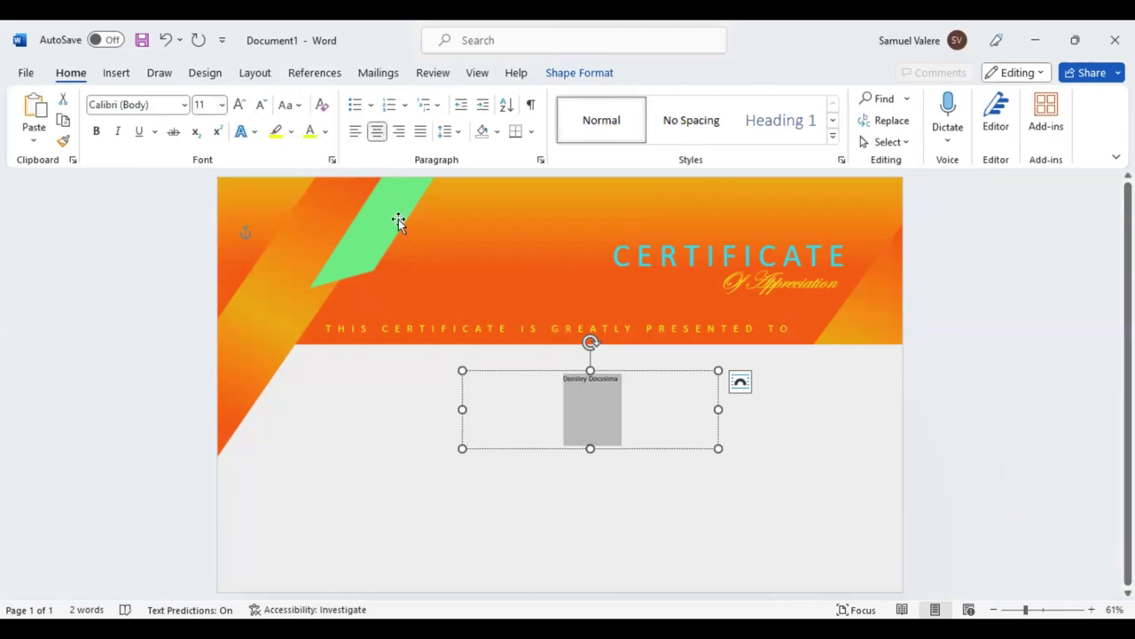
left_click(240, 106)
left_click(240, 106)
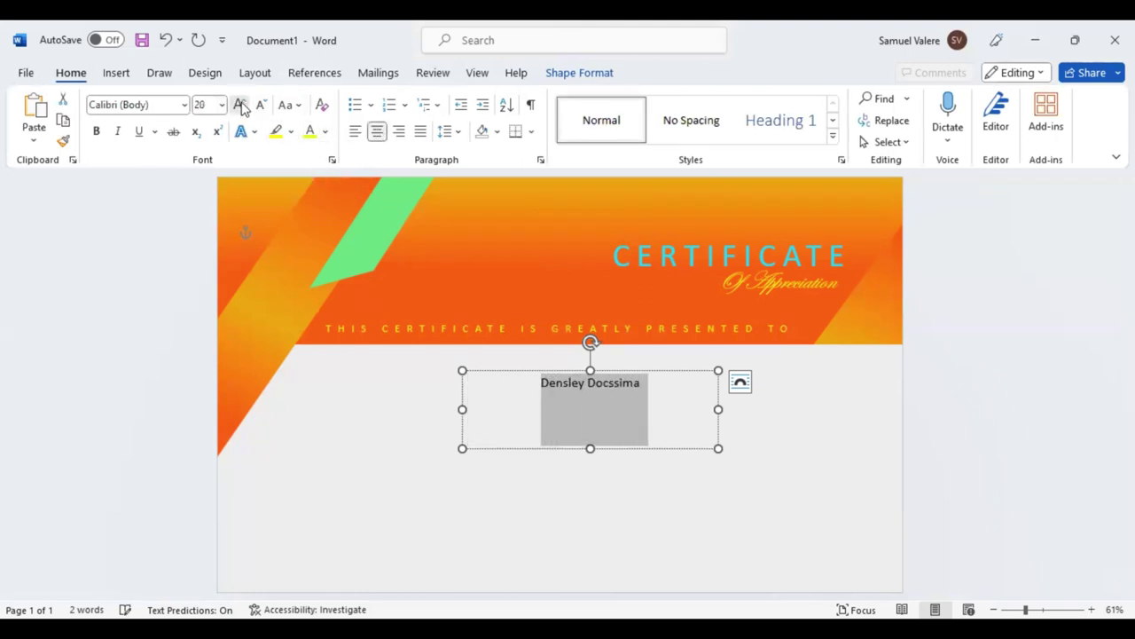
left_click(239, 106)
left_click(239, 106)
left_click(239, 106)
left_click(239, 106)
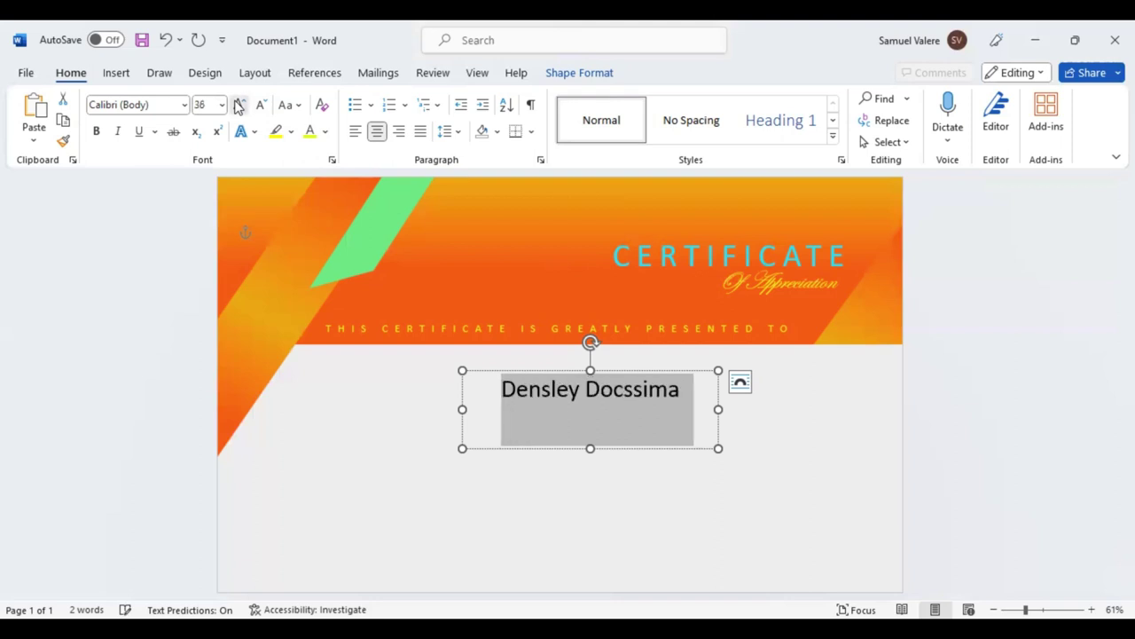
left_click(239, 106)
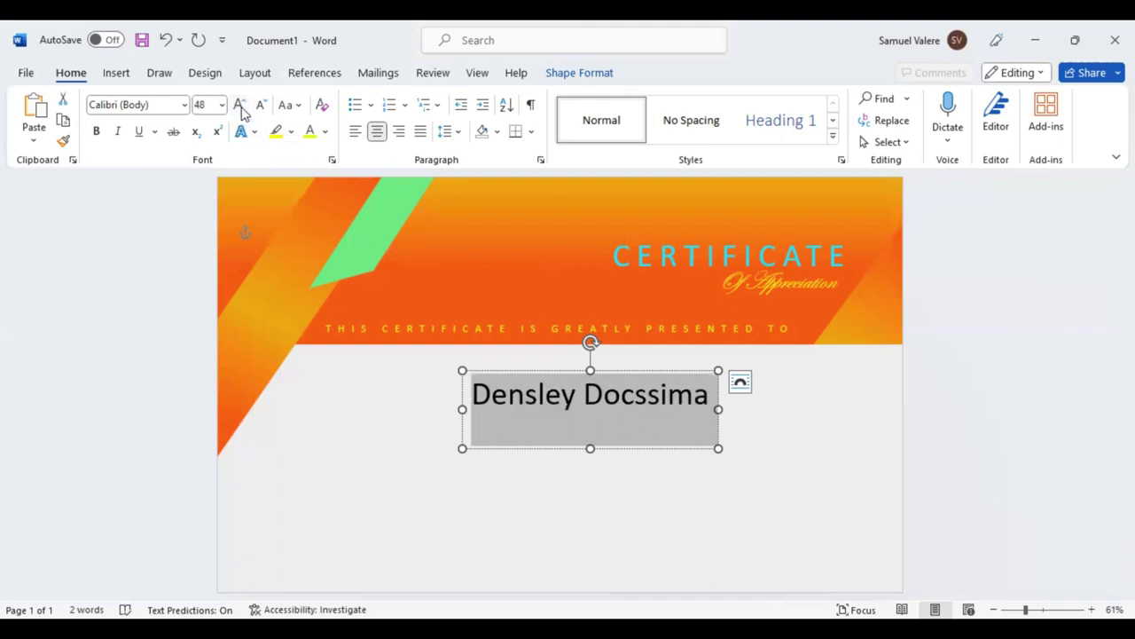
left_click(239, 105)
Set the name in Edwardian Script ITC at 110 pt and complete the surname.
left_click(168, 104)
type("Edwardian Script ITC")
key("Return")
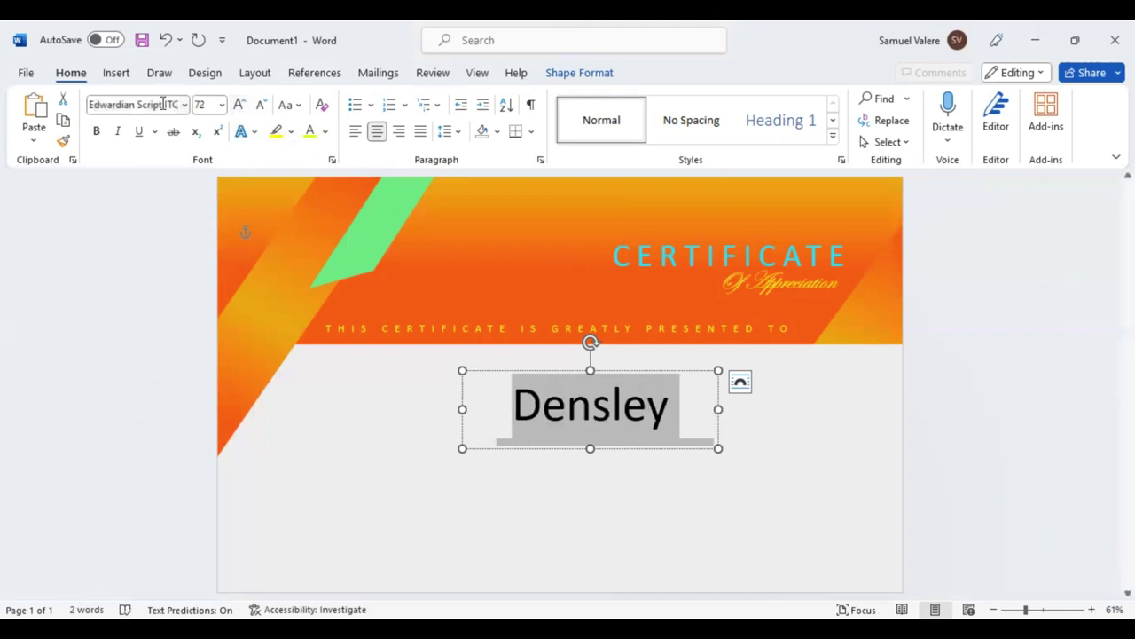
left_click(241, 111)
left_click(241, 111)
left_click(241, 111)
left_click(240, 111)
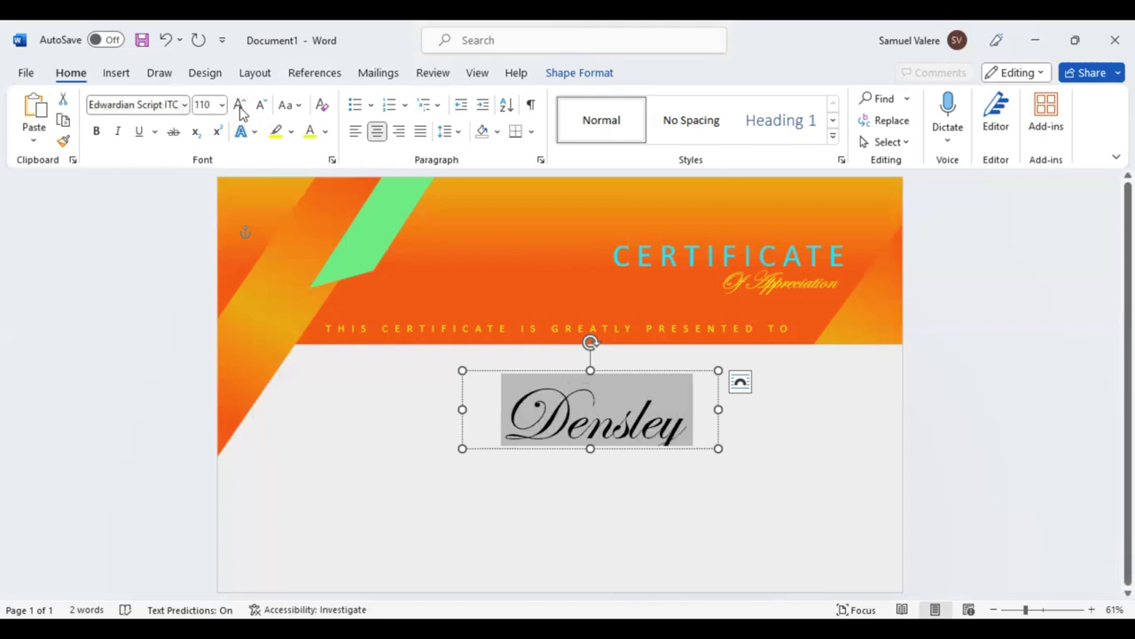
left_click(879, 402)
type("Docssima")
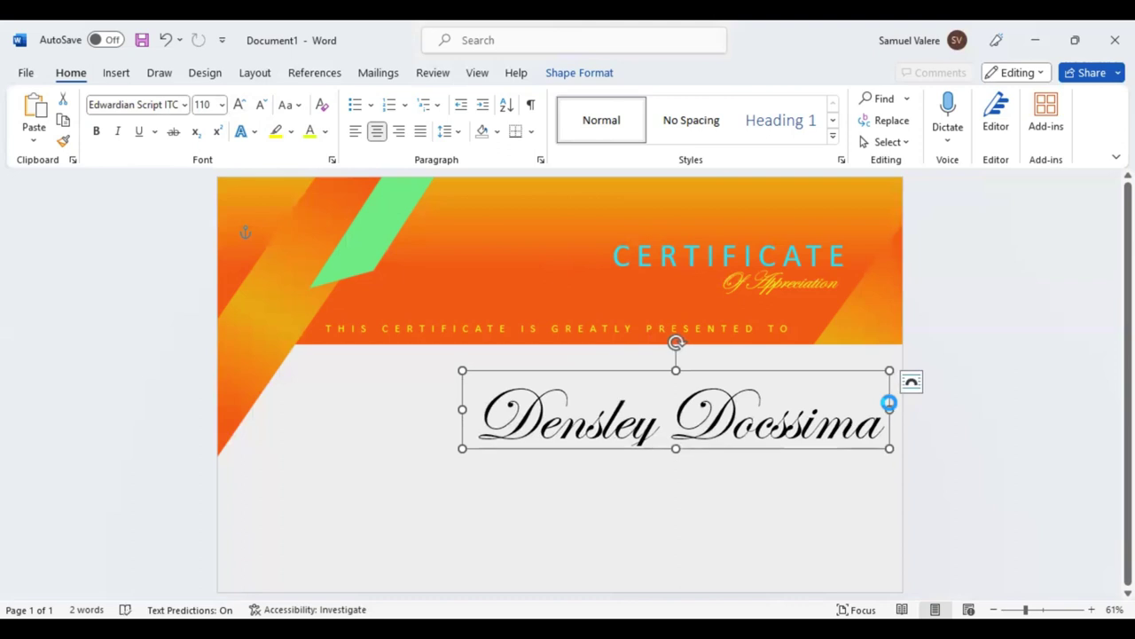
Make the name box taller and centre it on the page.
left_click_drag(676, 448, 676, 476)
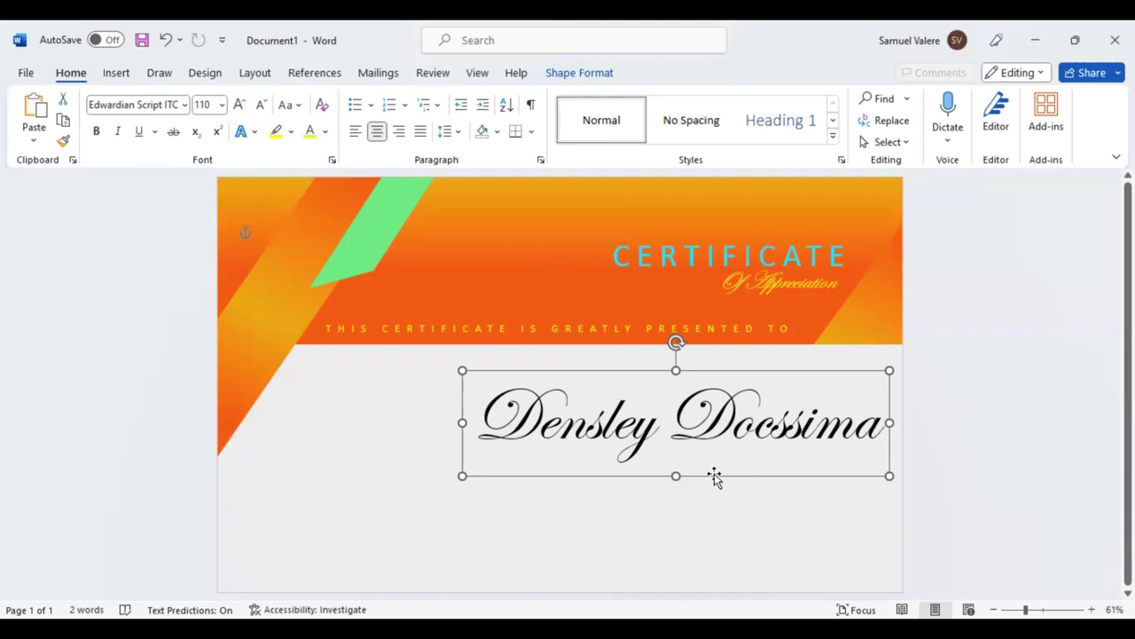
left_click_drag(715, 477, 599, 453)
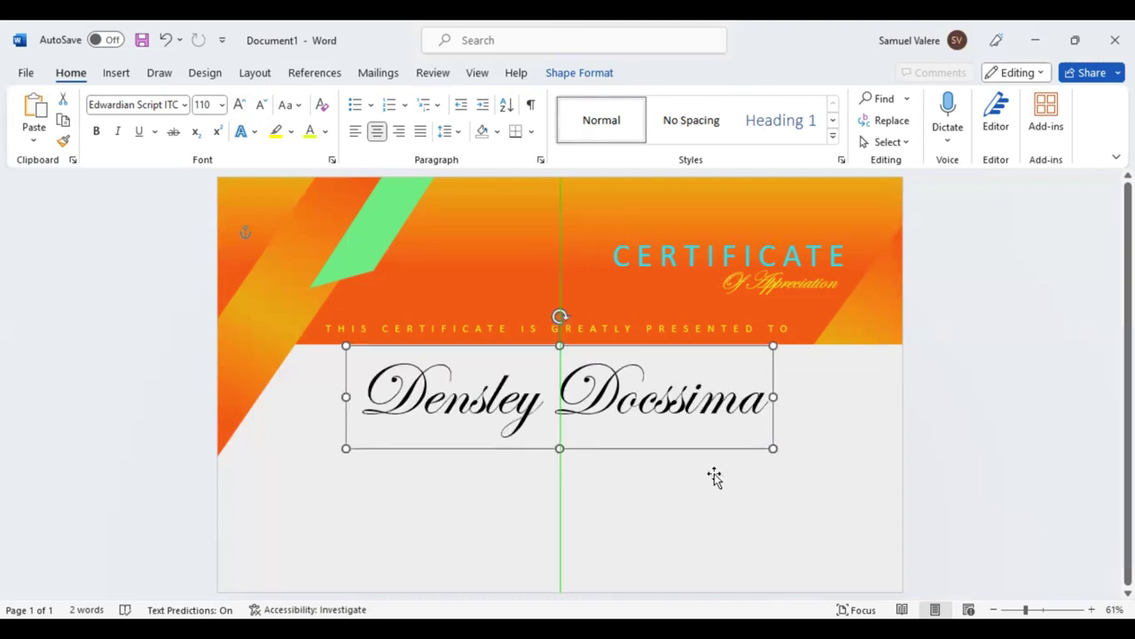
left_click_drag(715, 477, 716, 477)
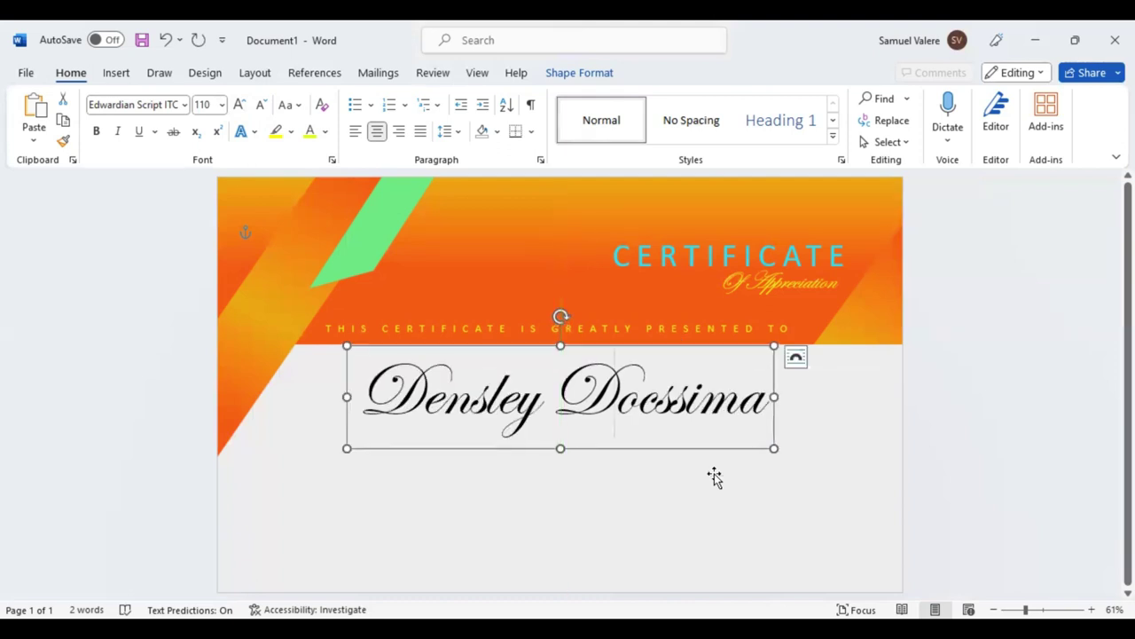
Colour the recipient's script name aqua from Recent Colors.
triple_click(596, 371)
left_click(703, 369)
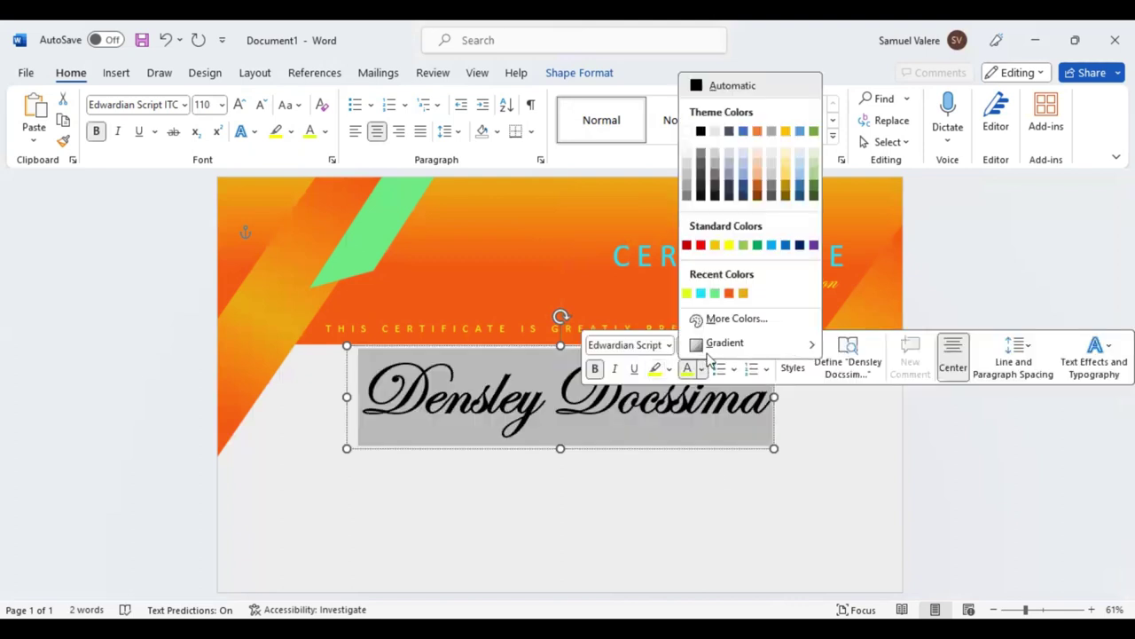
left_click(700, 295)
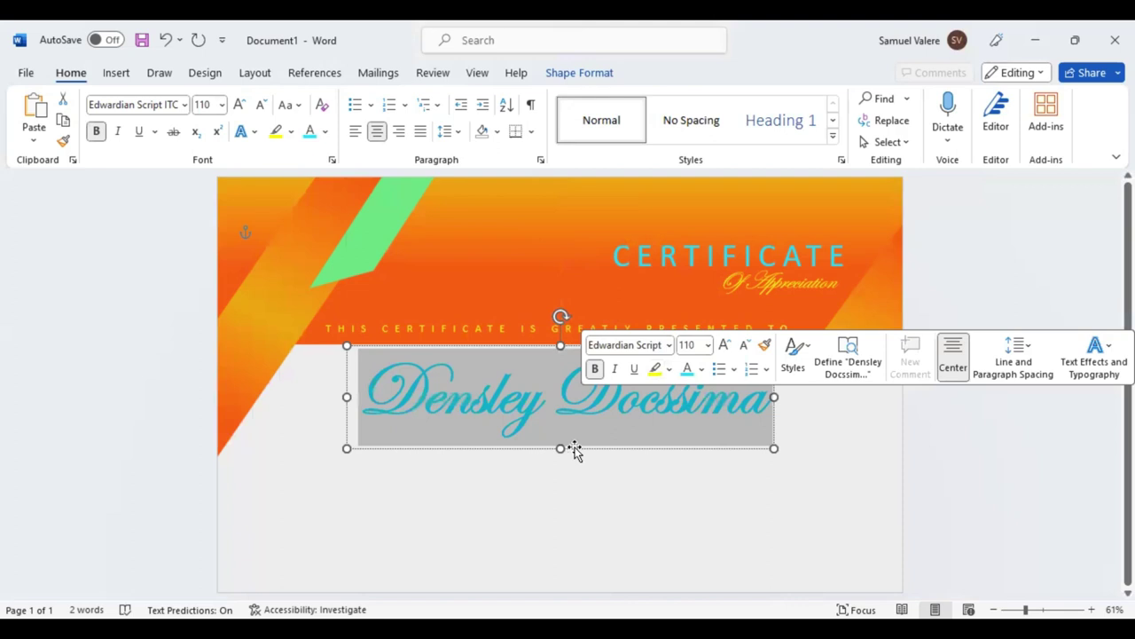
left_click(574, 450)
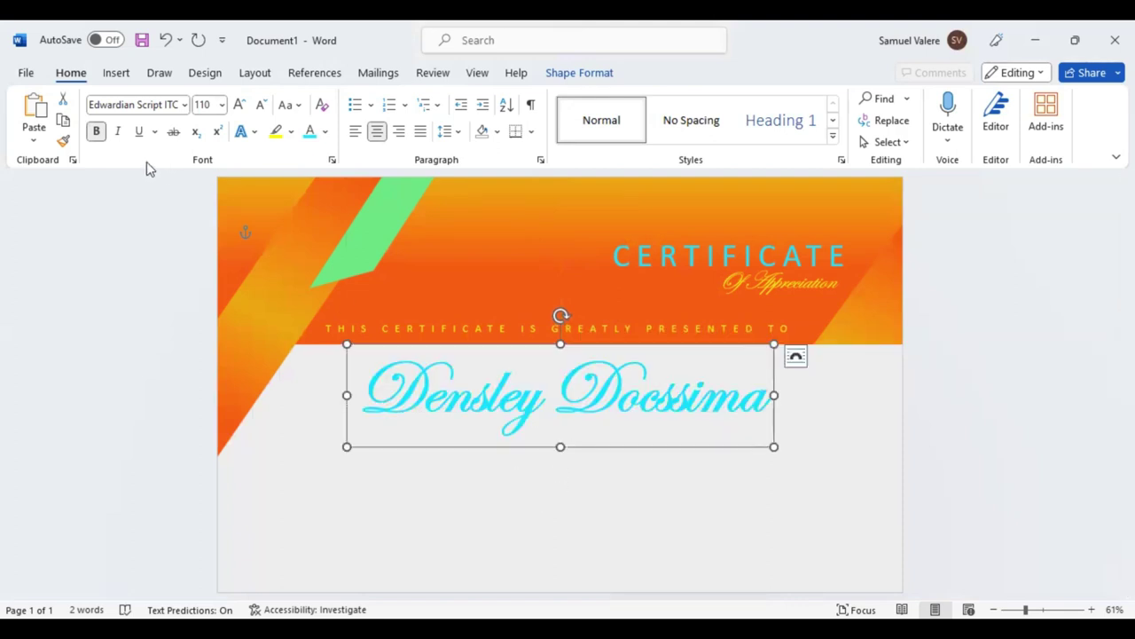
left_click(116, 74)
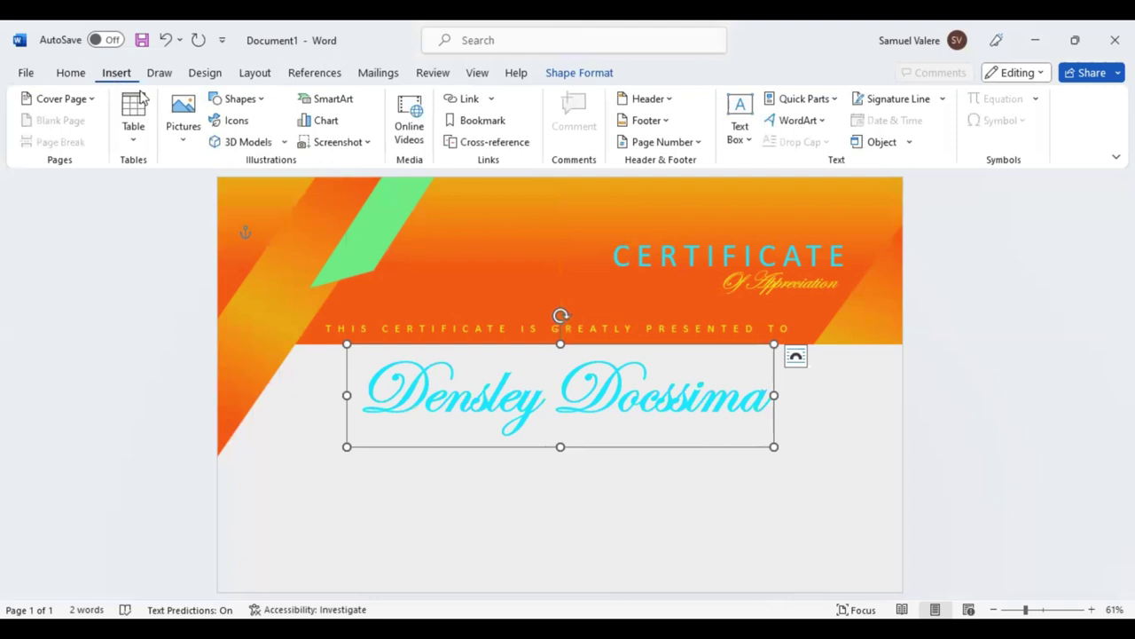
Draw a text box under the name, paste the appreciation paragraph, shorten the box, set 16 pt.
left_click(256, 105)
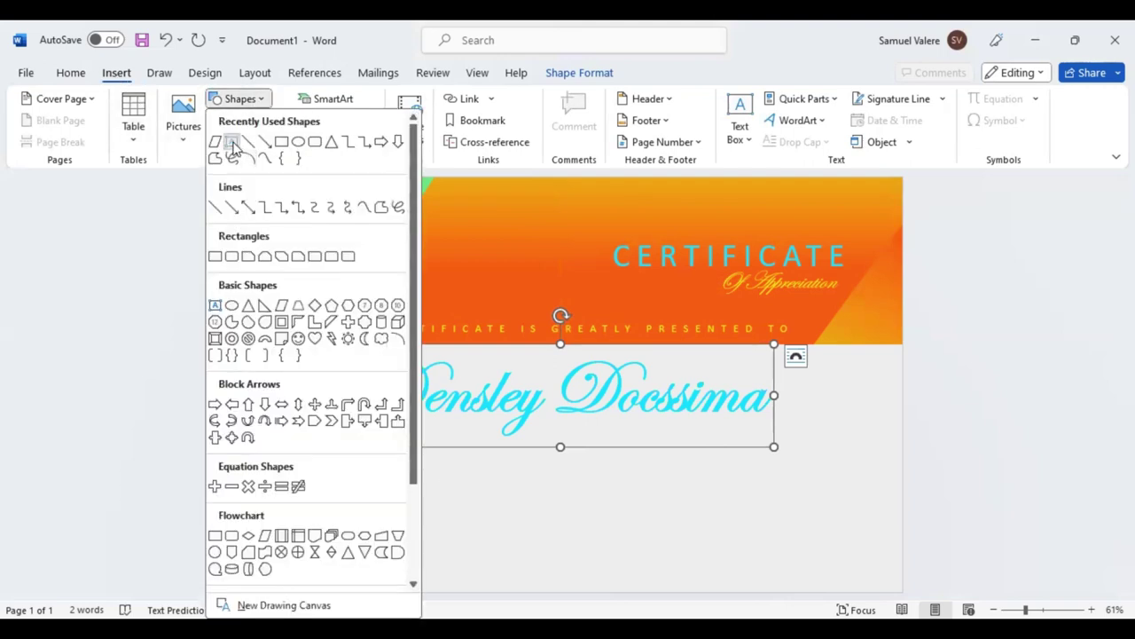
left_click(232, 147)
left_click_drag(445, 476, 743, 574)
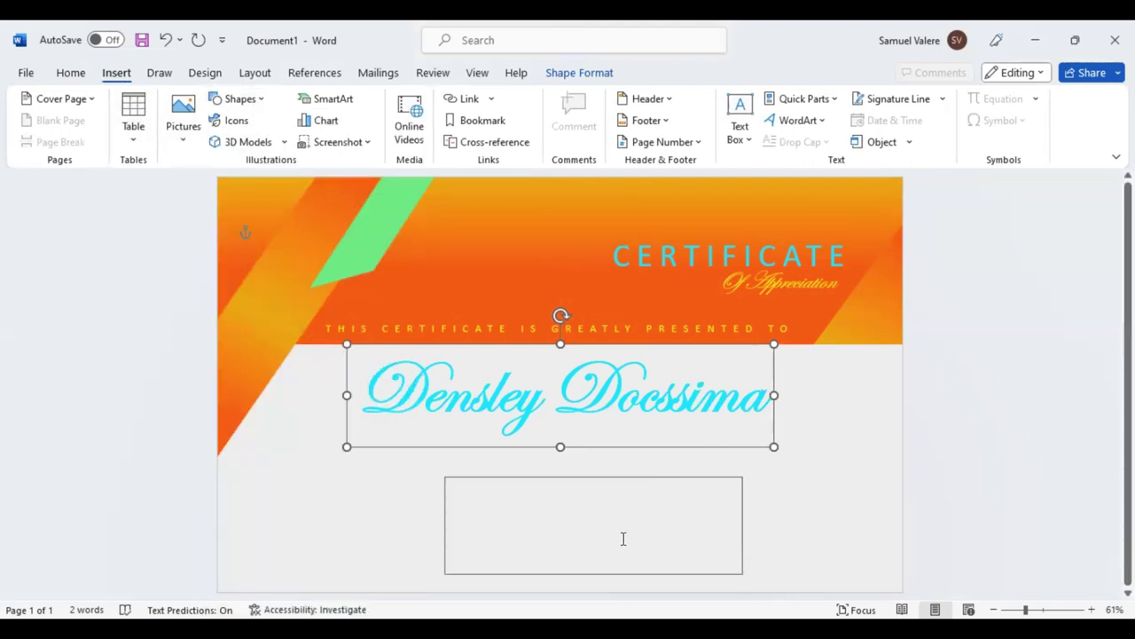
type("In recognition of your remarkable commitment and contributions, we present this certificate as a token of our appreciation. Your unwavering dedication, combined with your extraordinary skills, has set a standard that exemplifies excellence. Your efforts have left an indelible mark on our journey.")
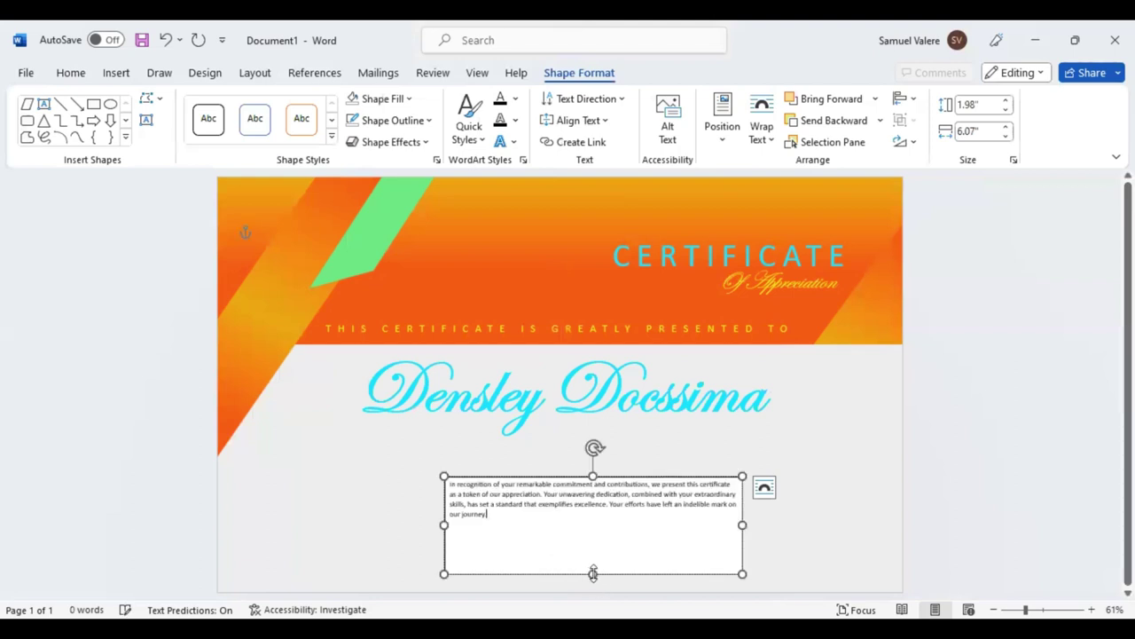
left_click_drag(593, 573, 593, 541)
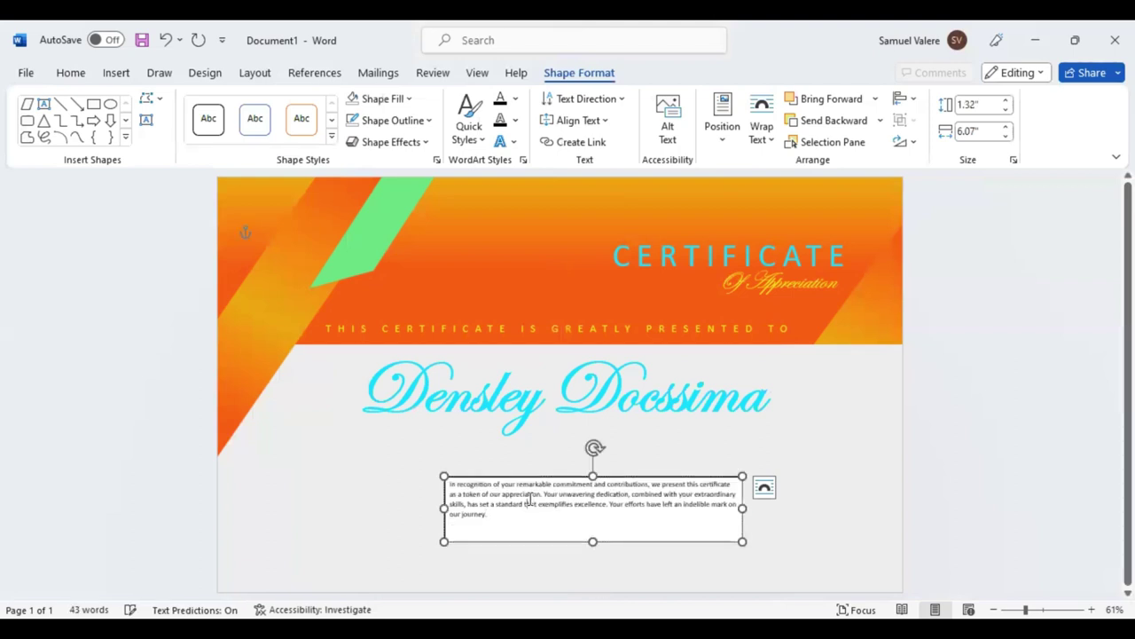
triple_click(550, 502)
left_click(670, 445)
left_click(670, 444)
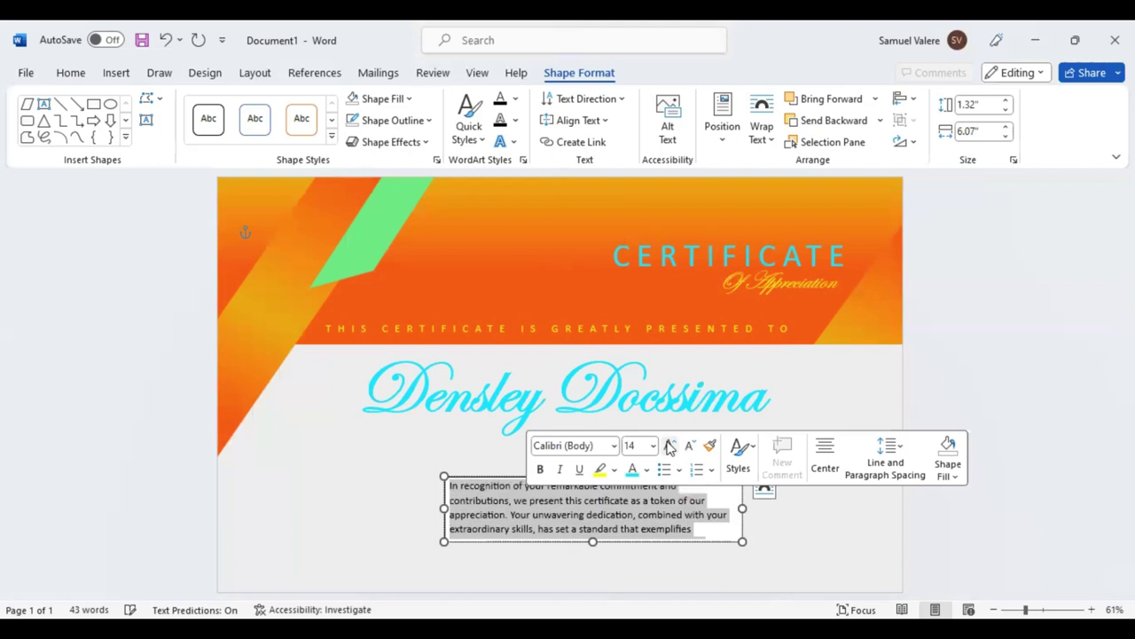
left_click(80, 76)
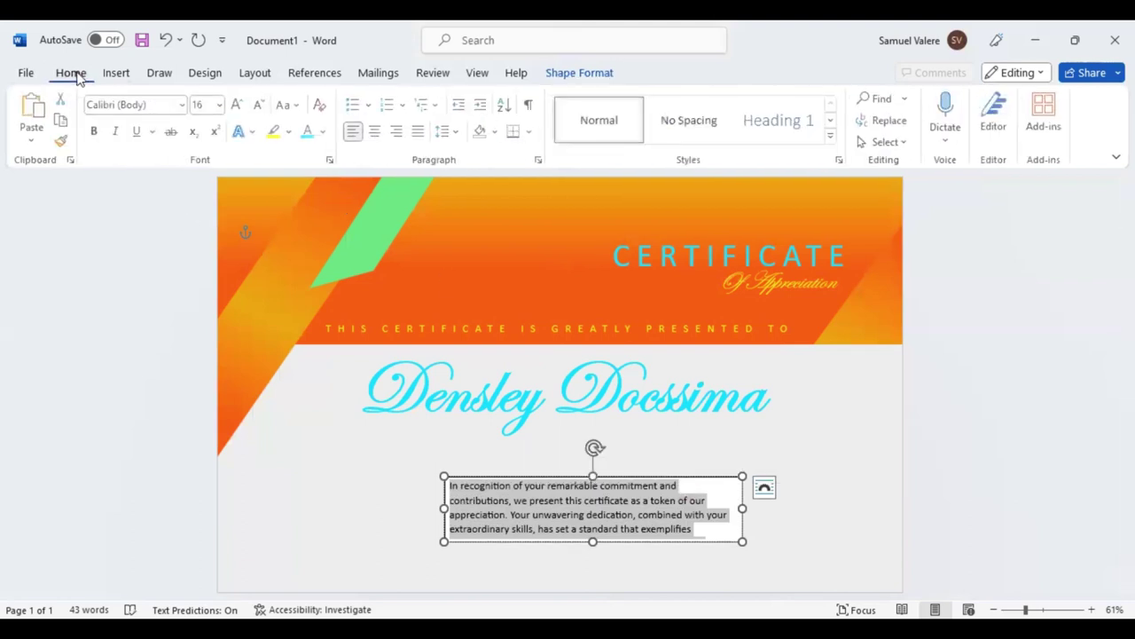
left_click(115, 72)
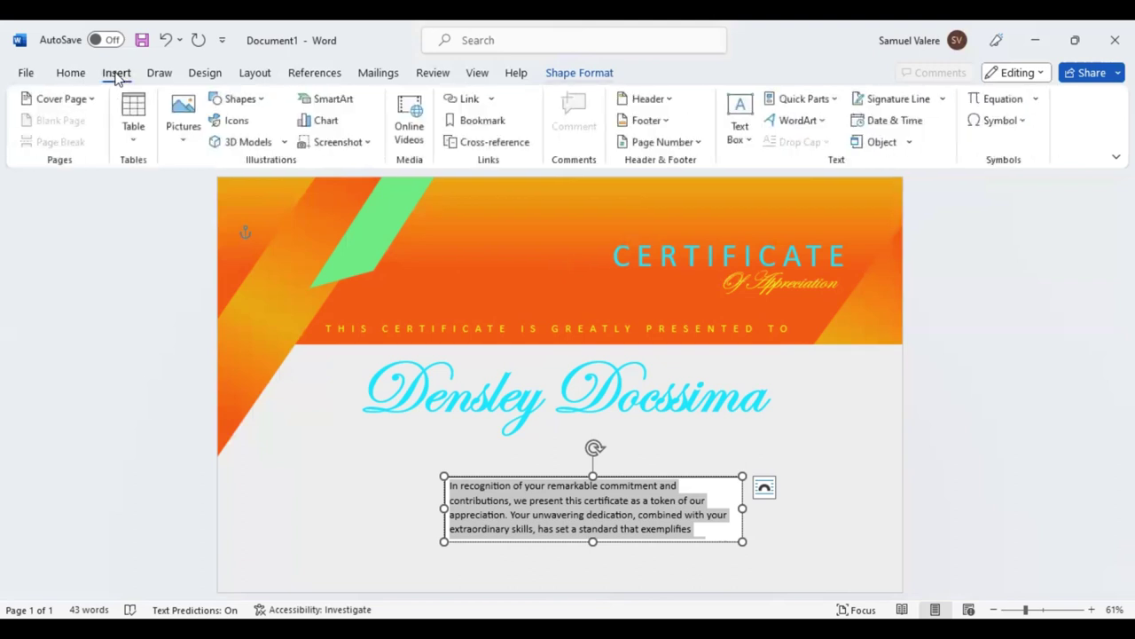
Centre the appreciation paragraph in Georgia and resize its box to fit the text.
left_click(579, 73)
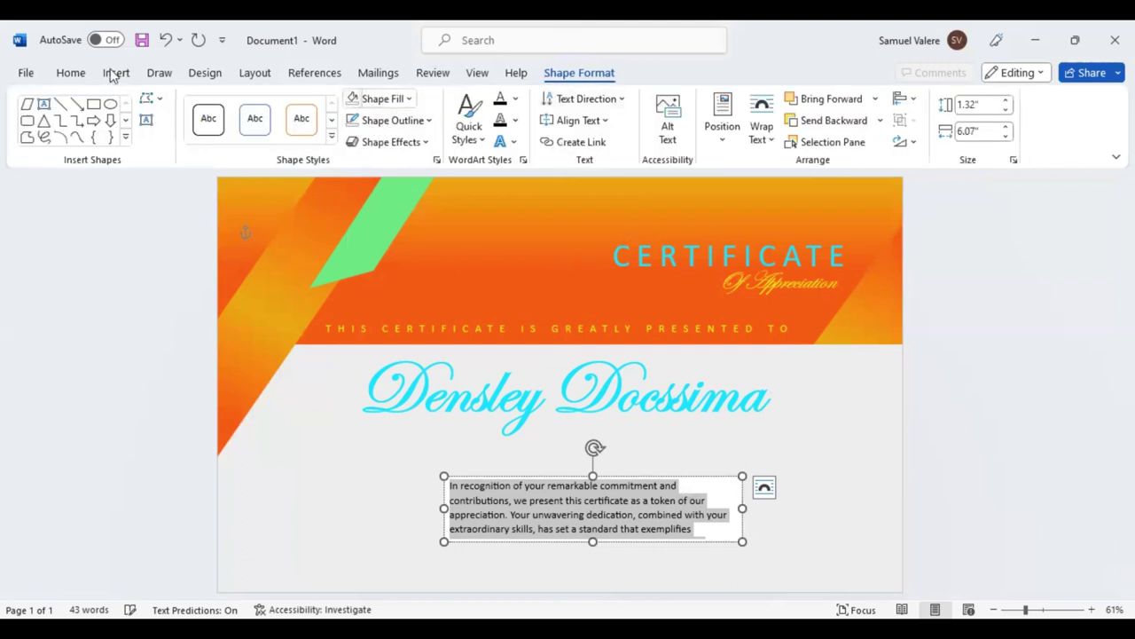
left_click(71, 73)
left_click(377, 132)
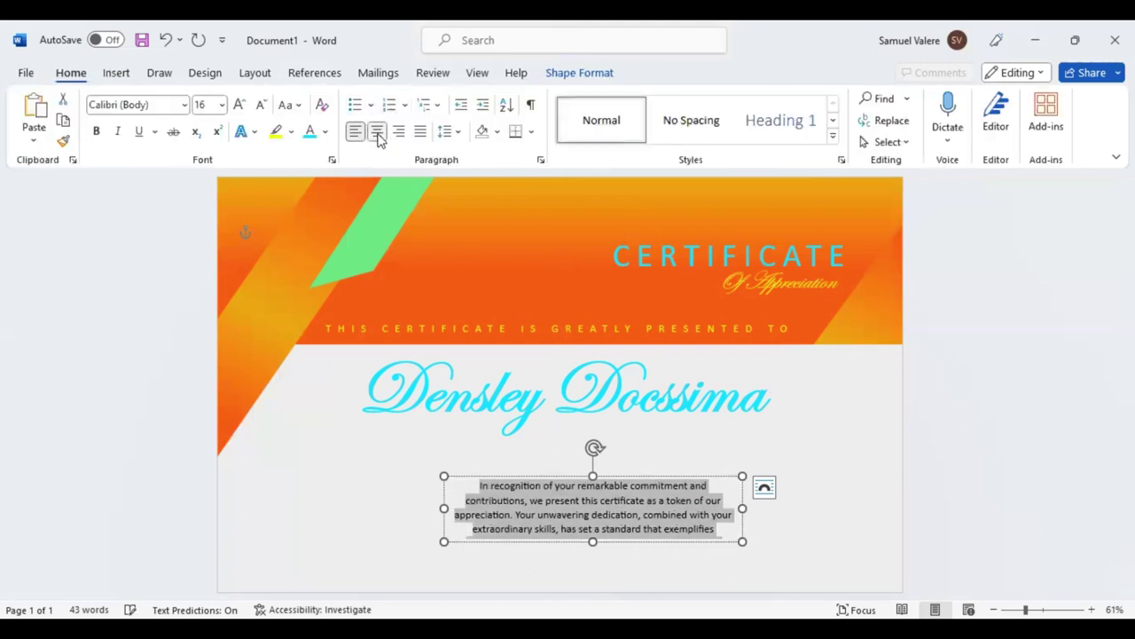
left_click(152, 104)
type("Georgia")
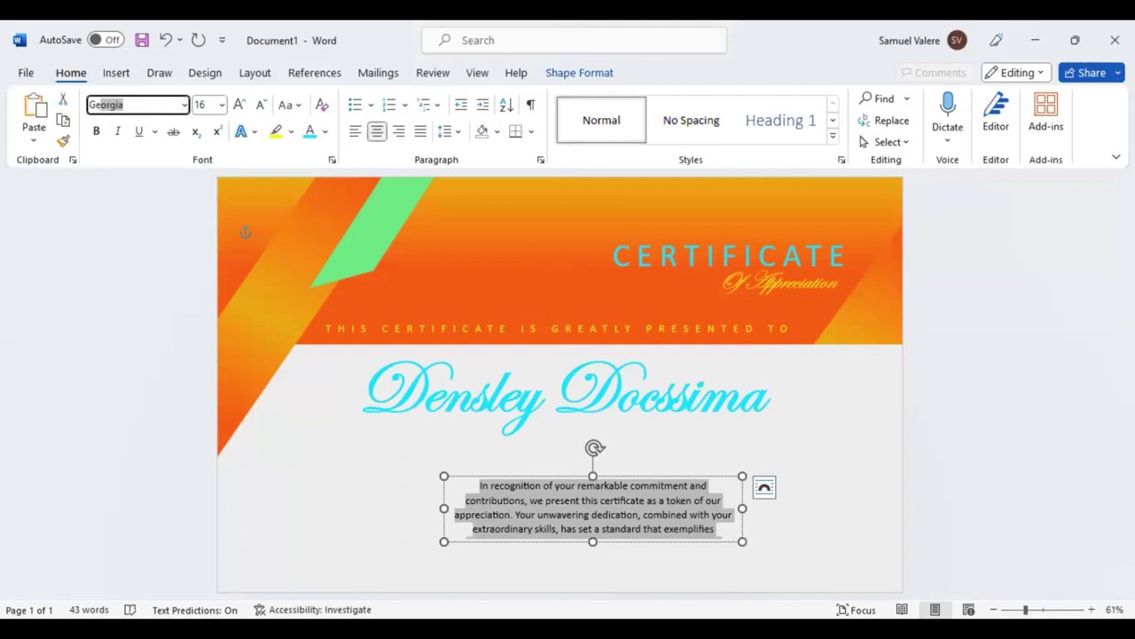
key("Return")
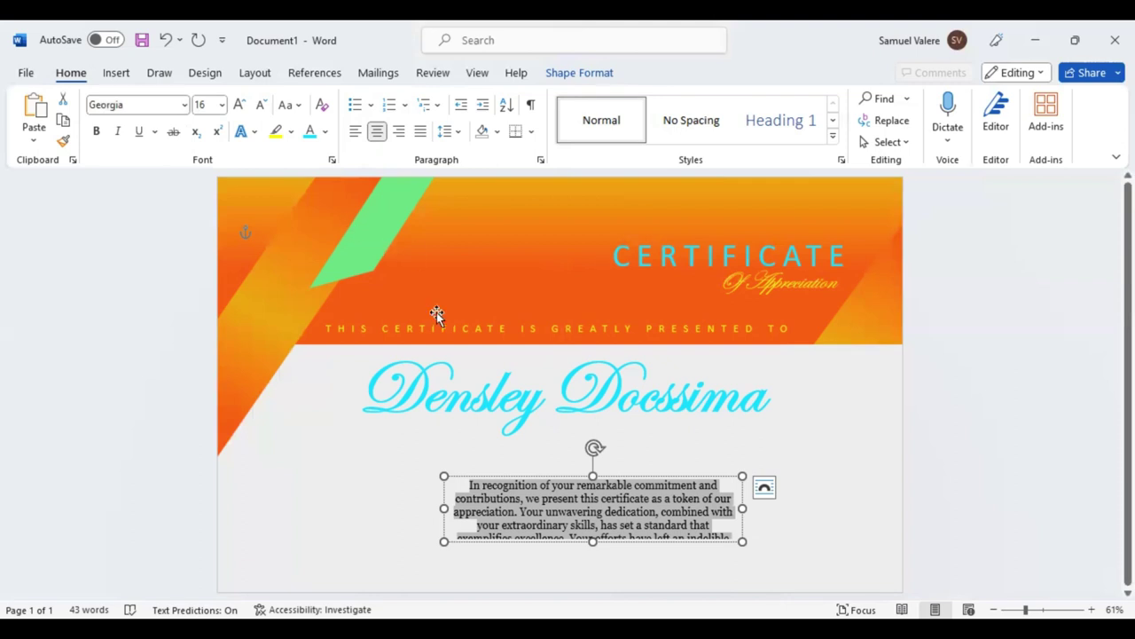
left_click_drag(592, 542, 593, 569)
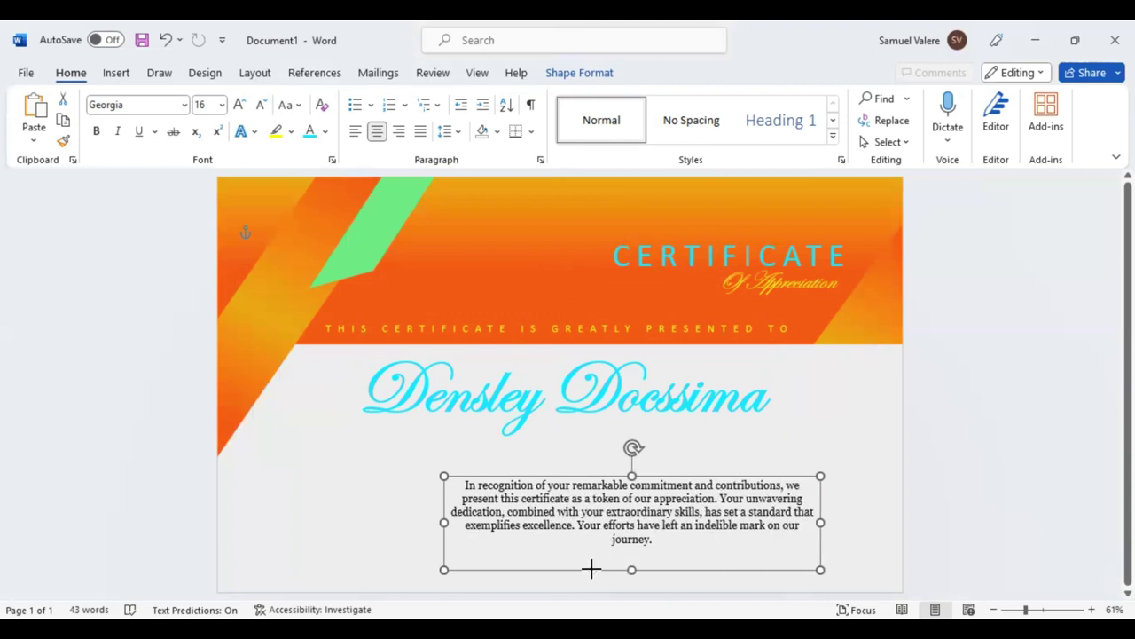
left_click_drag(632, 570, 631, 552)
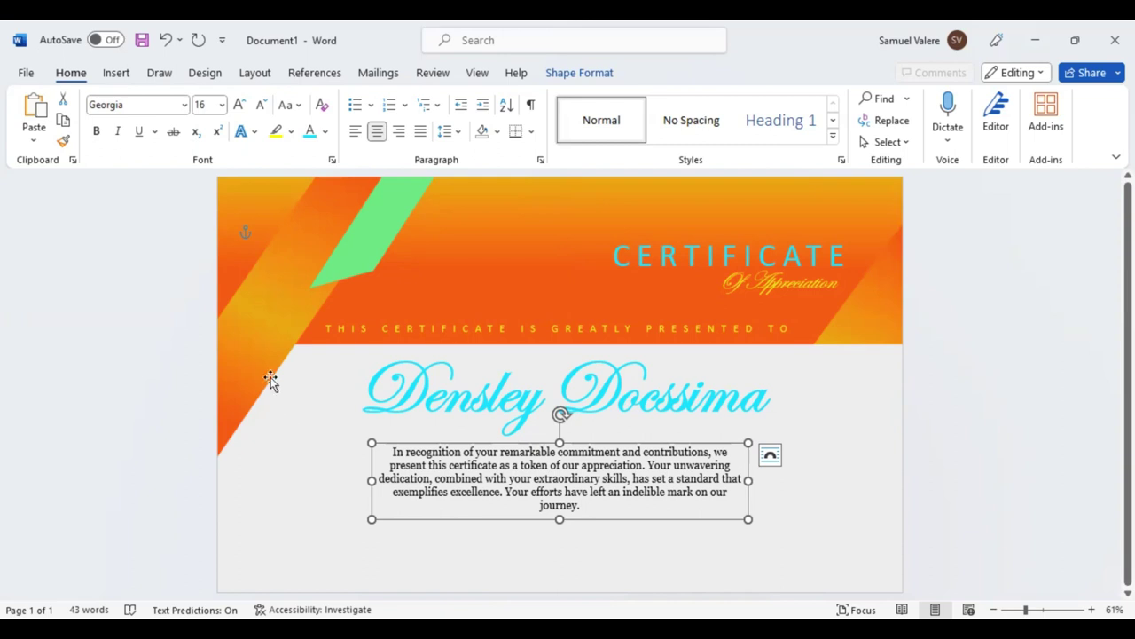
Draw an 8" by 13.41" rectangle across the certificate and centre it on the page.
left_click(116, 72)
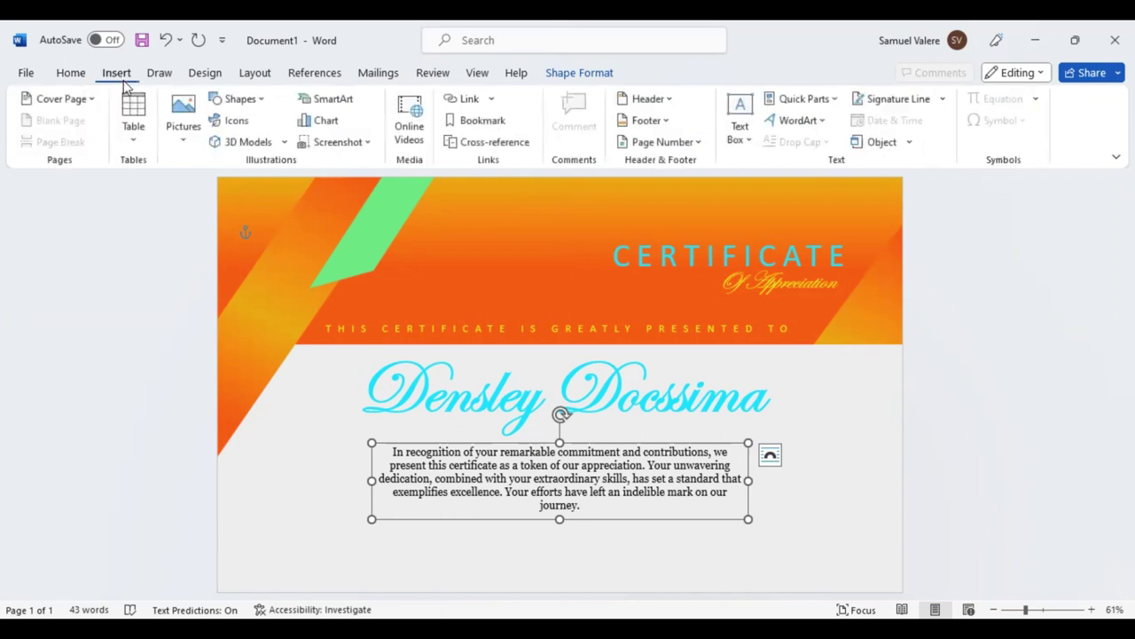
left_click(256, 102)
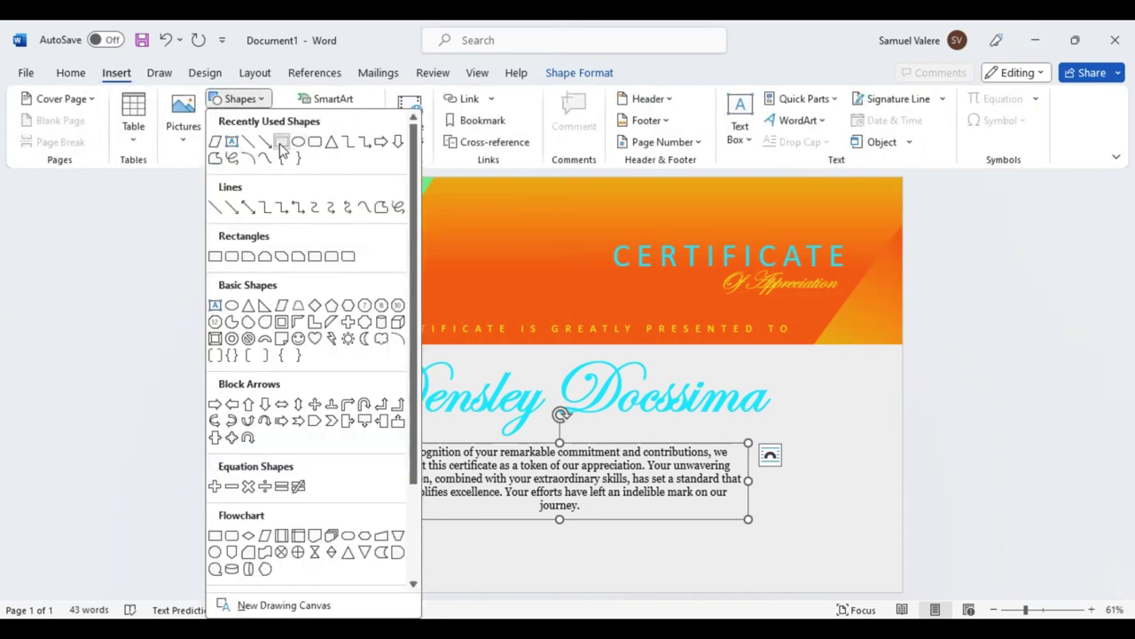
left_click(282, 144)
mouse_move(229, 190)
left_mouse_down()
mouse_move(784, 552)
mouse_move(887, 582)
left_mouse_up()
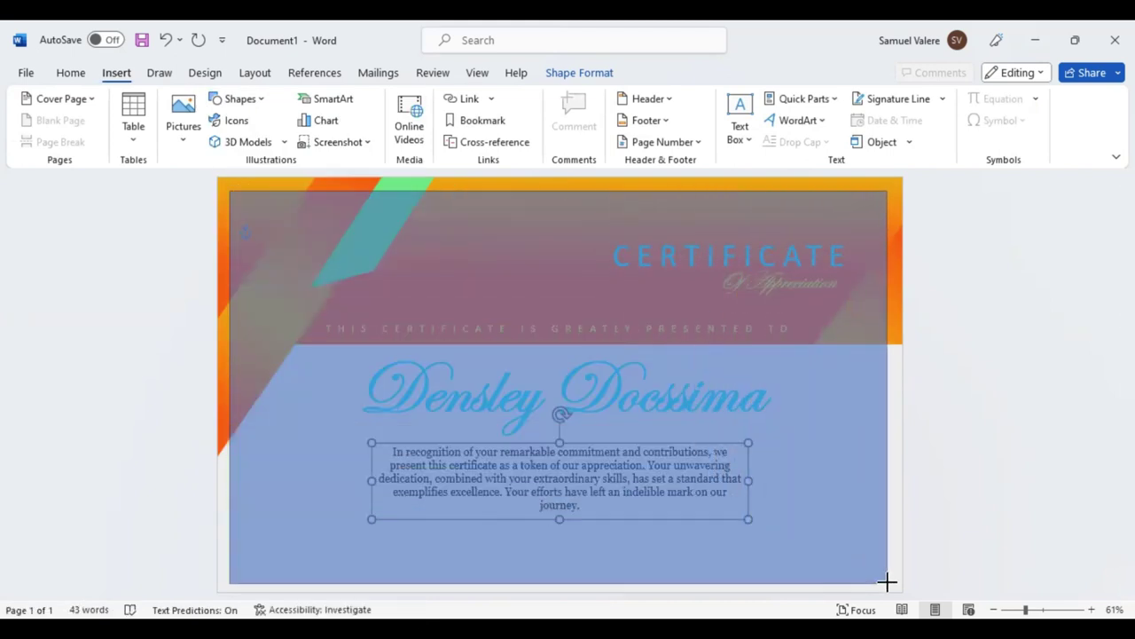
left_click_drag(887, 582, 887, 583)
left_click_drag(735, 512, 748, 503)
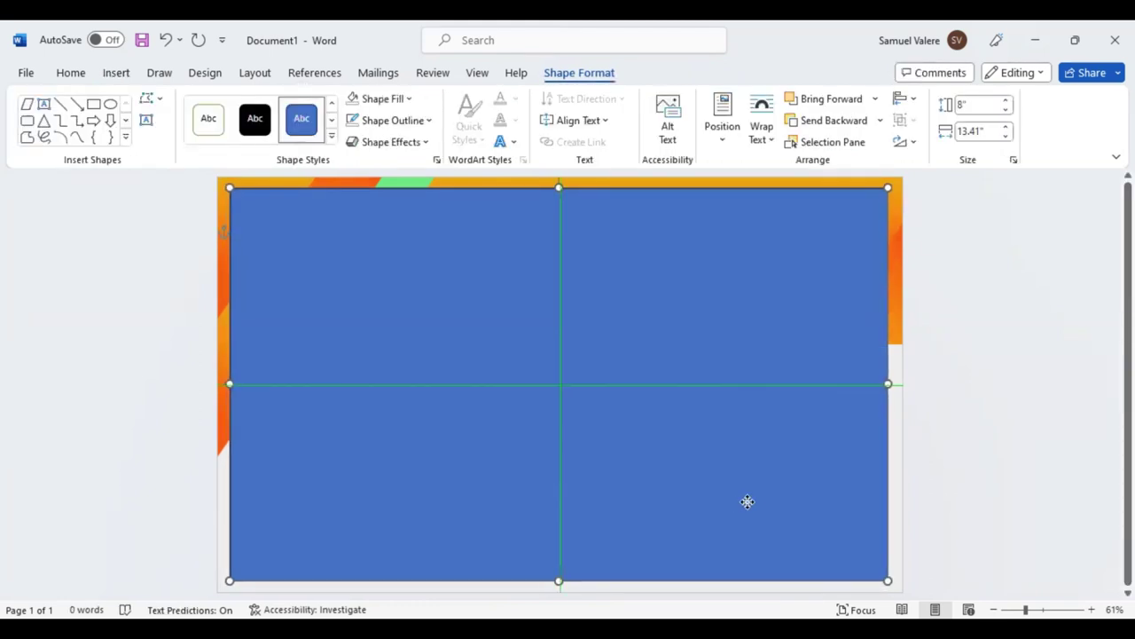
left_click_drag(748, 502, 749, 502)
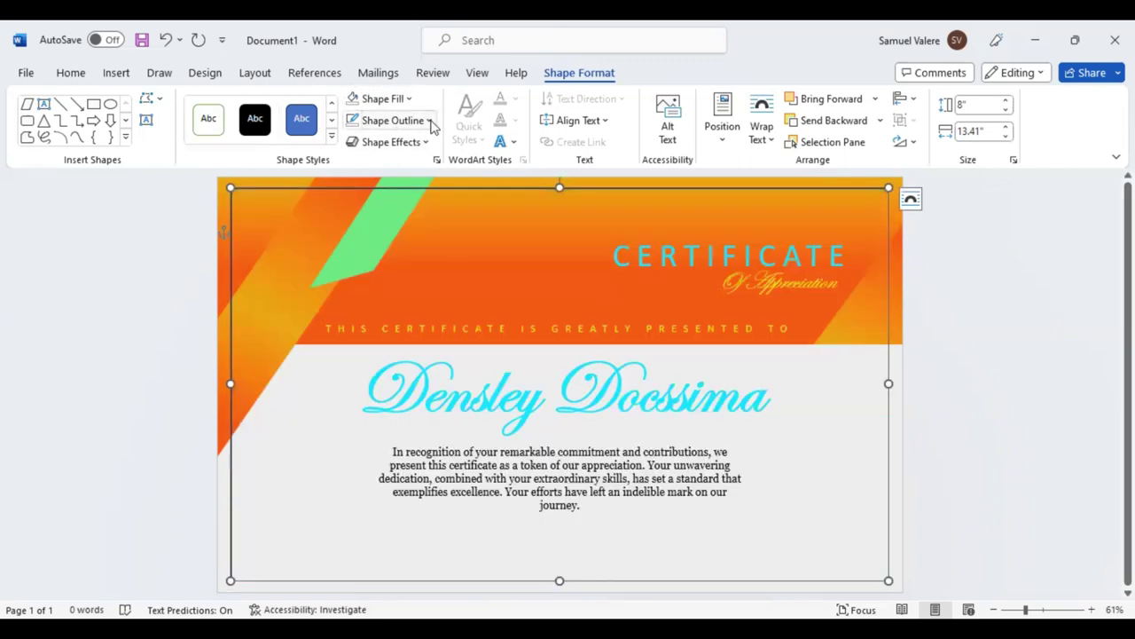
Give the frame a 4½ pt aqua outline and send it behind the orange header.
left_click(430, 121)
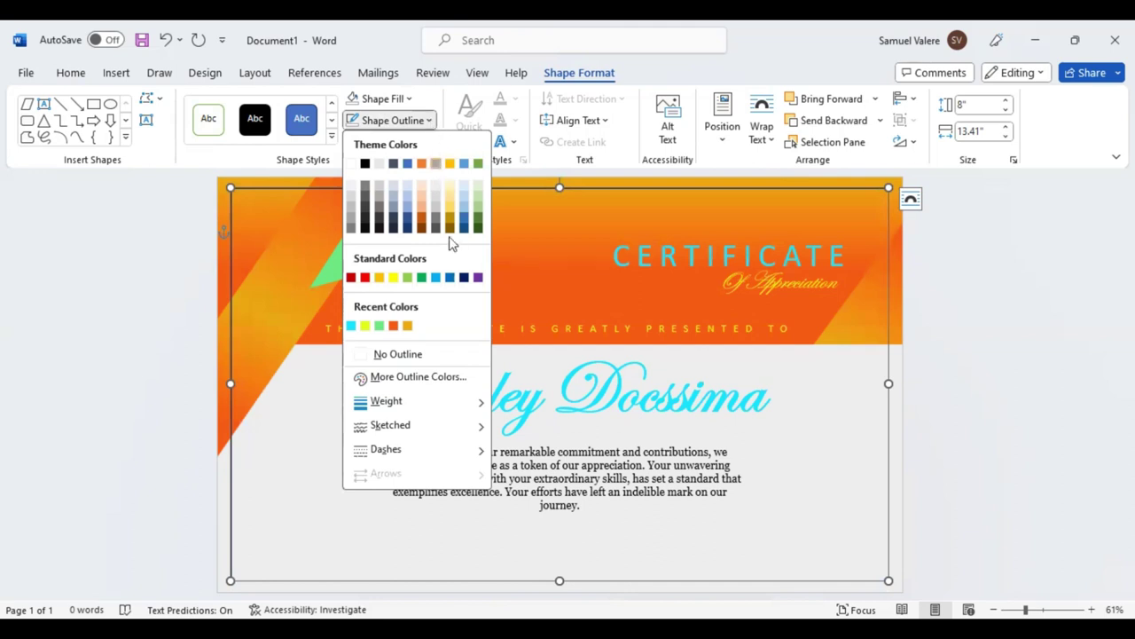
mouse_move(386, 401)
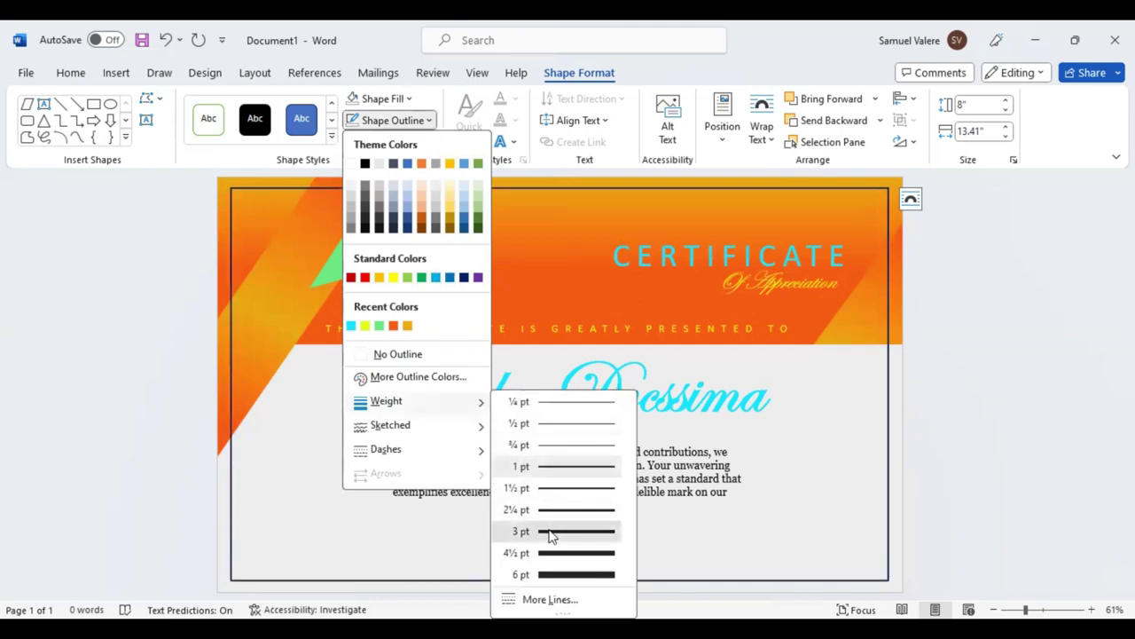
left_click(550, 532)
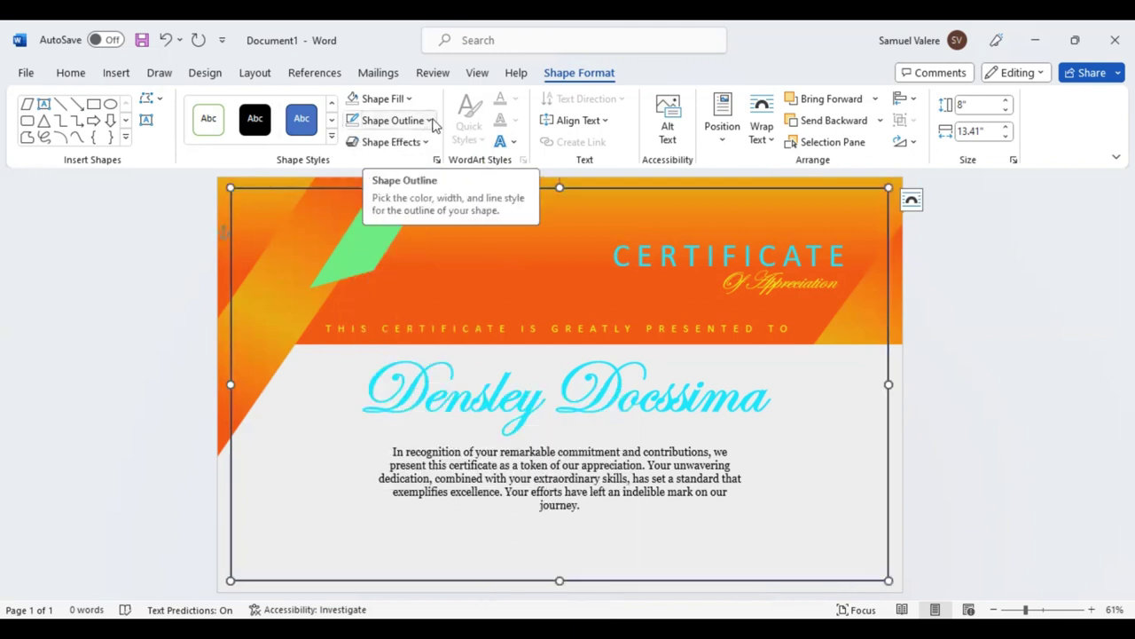
left_click(431, 121)
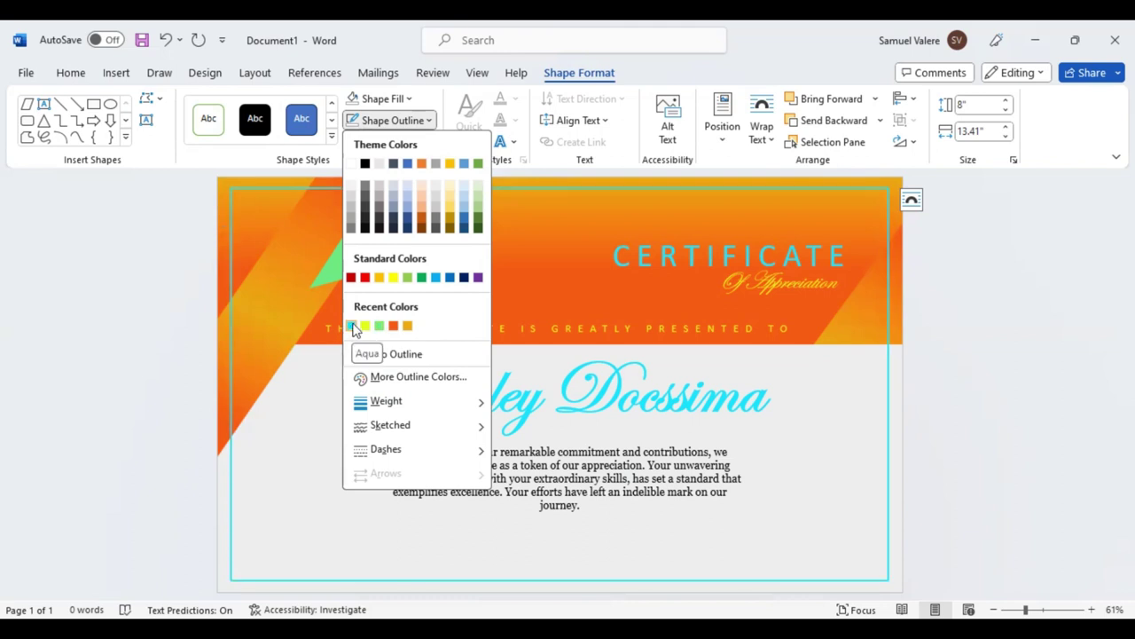
left_click(353, 327)
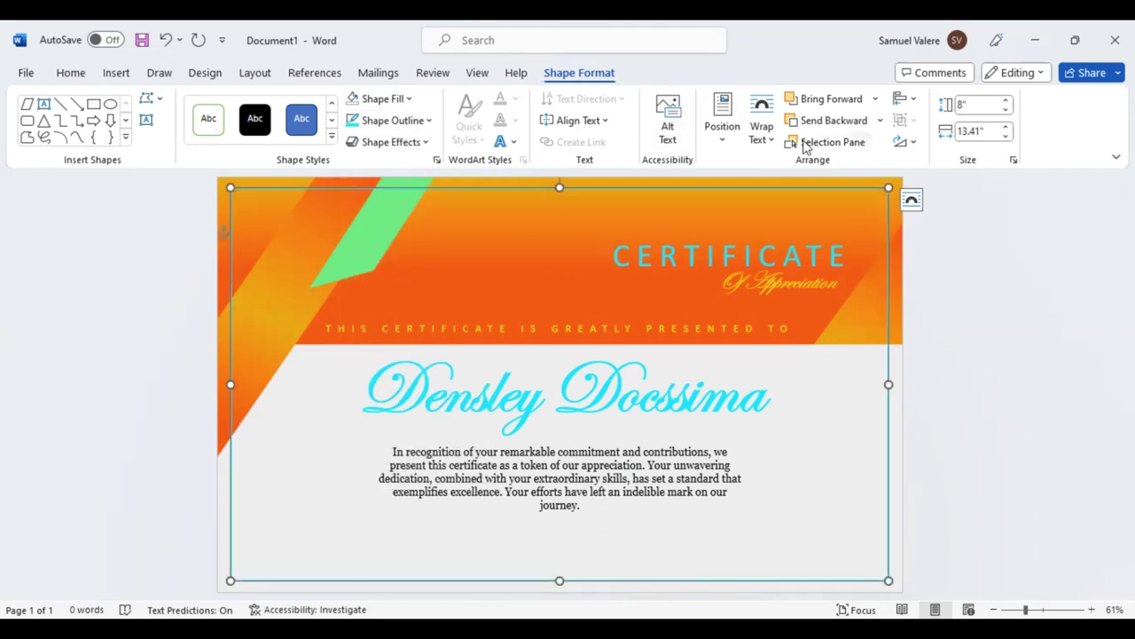
left_click(881, 122)
left_click(828, 166)
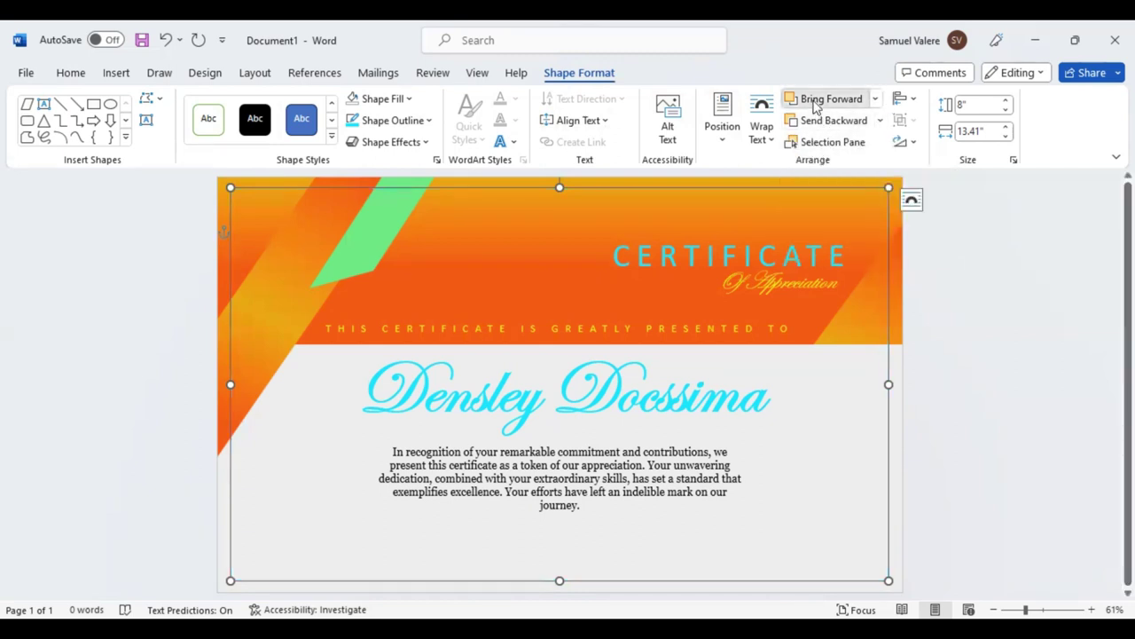
left_click(429, 121)
mouse_move(387, 401)
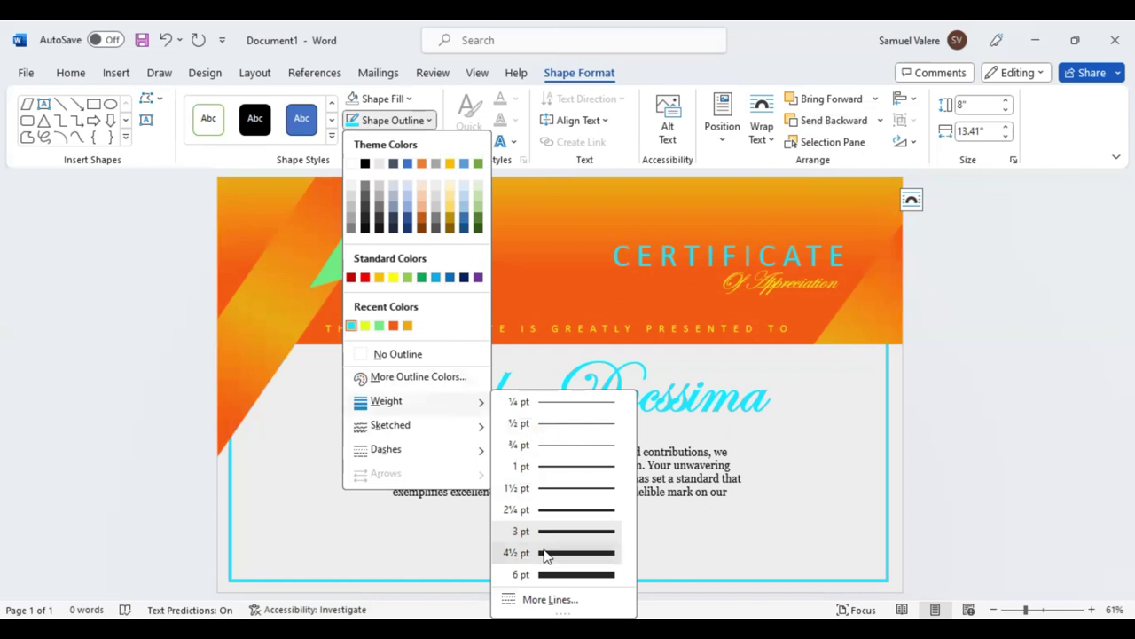
left_click(546, 554)
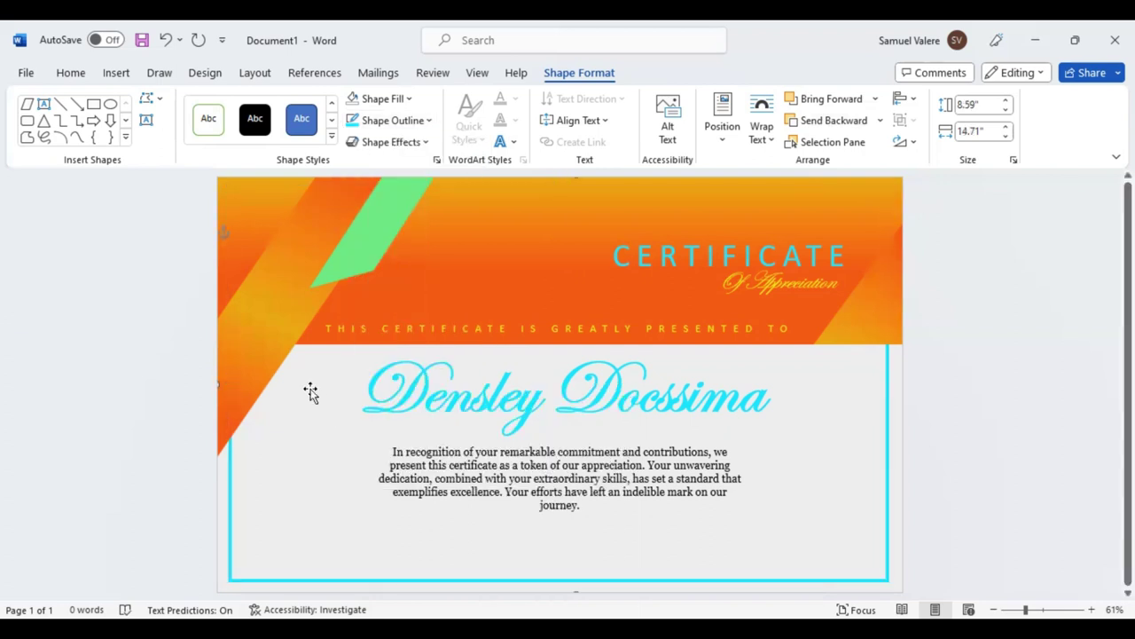
Move the body paragraph text box up slightly so it sits beneath the aqua name.
left_click(514, 469)
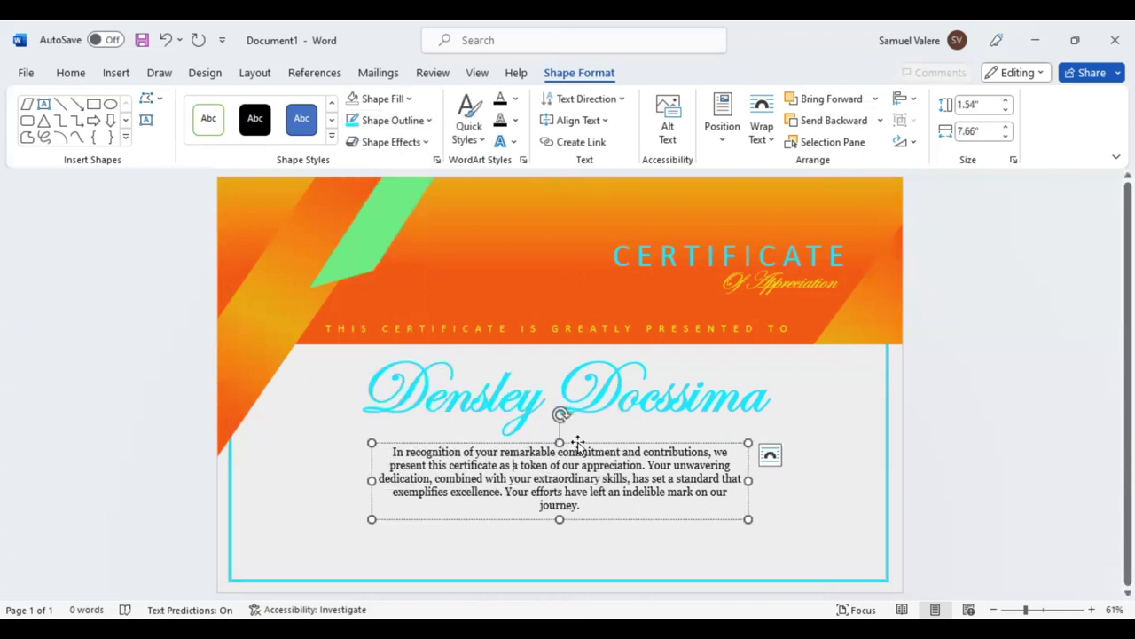
left_click_drag(577, 444, 575, 442)
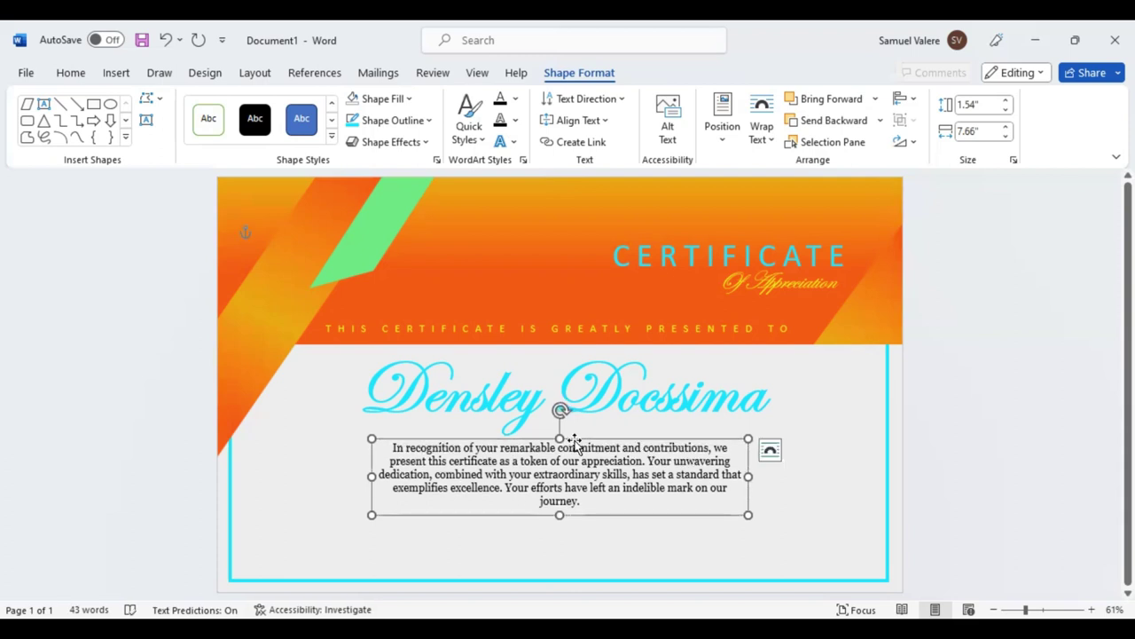
left_click(773, 430)
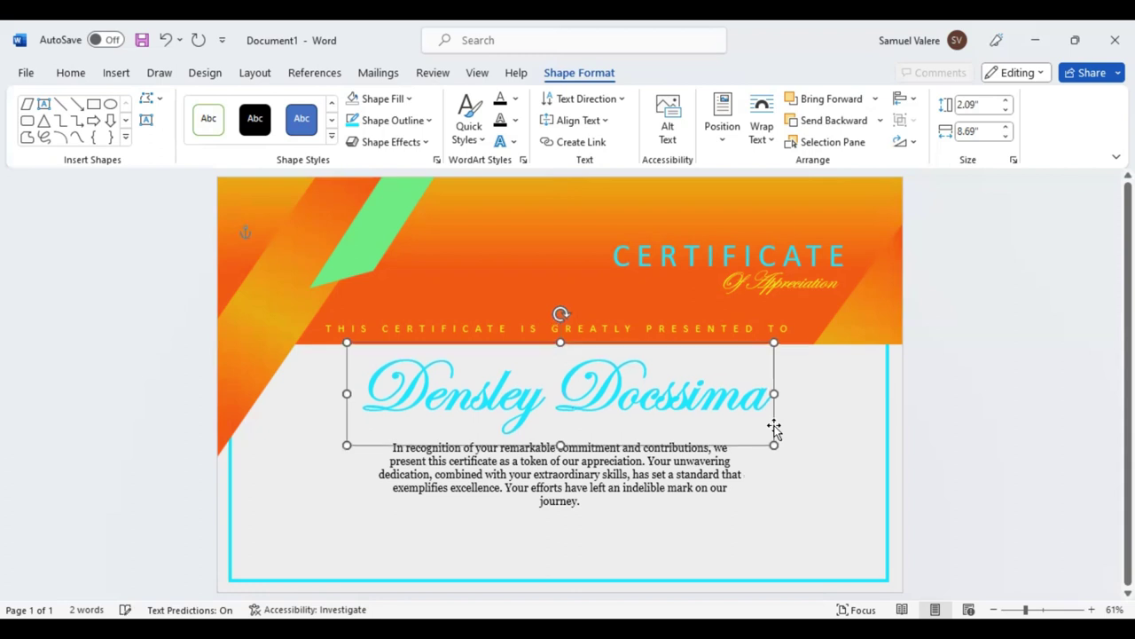
left_click(594, 502)
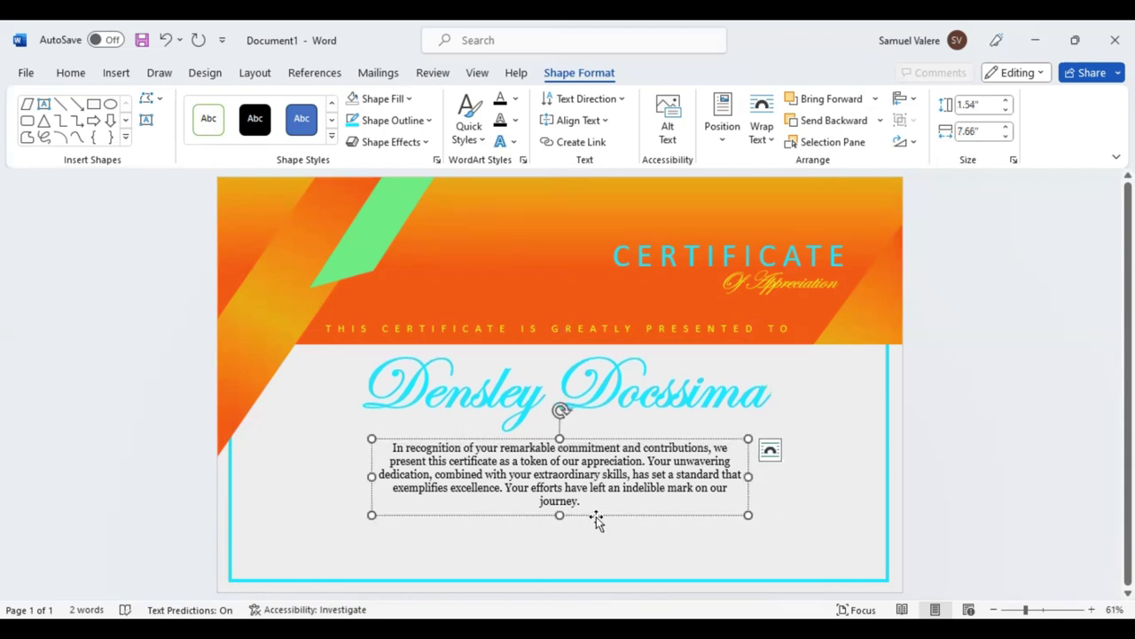
left_click_drag(597, 517, 597, 515)
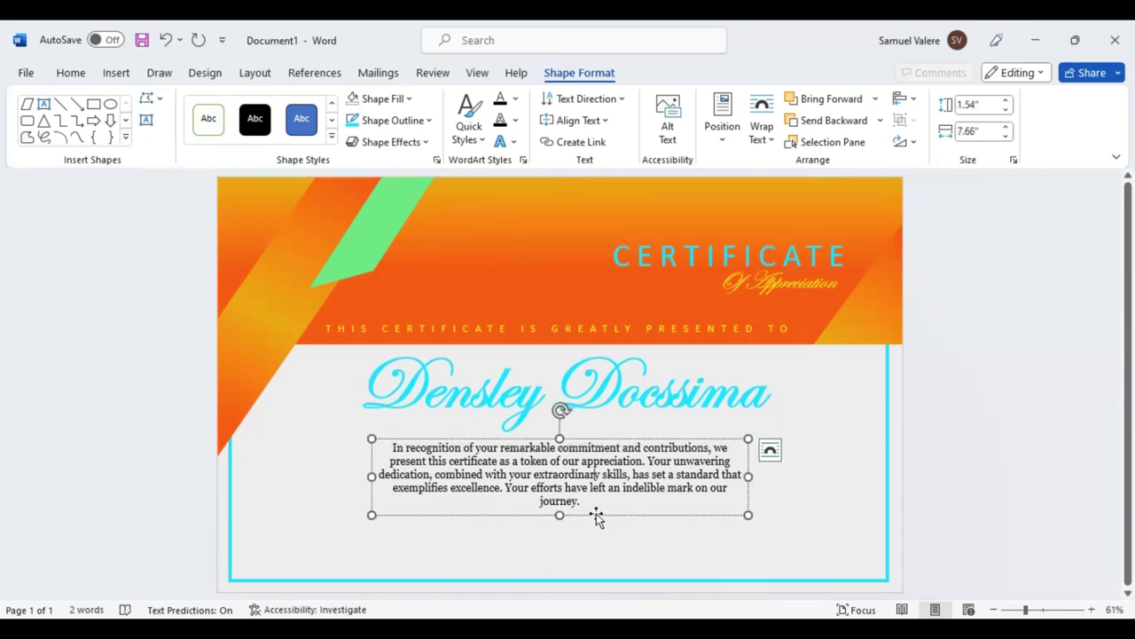
left_click(142, 120)
Add a centred, outline-free text box reading Date at the bottom-left of the certificate.
mouse_move(302, 542)
left_mouse_down()
mouse_move(396, 568)
mouse_move(384, 571)
left_mouse_up()
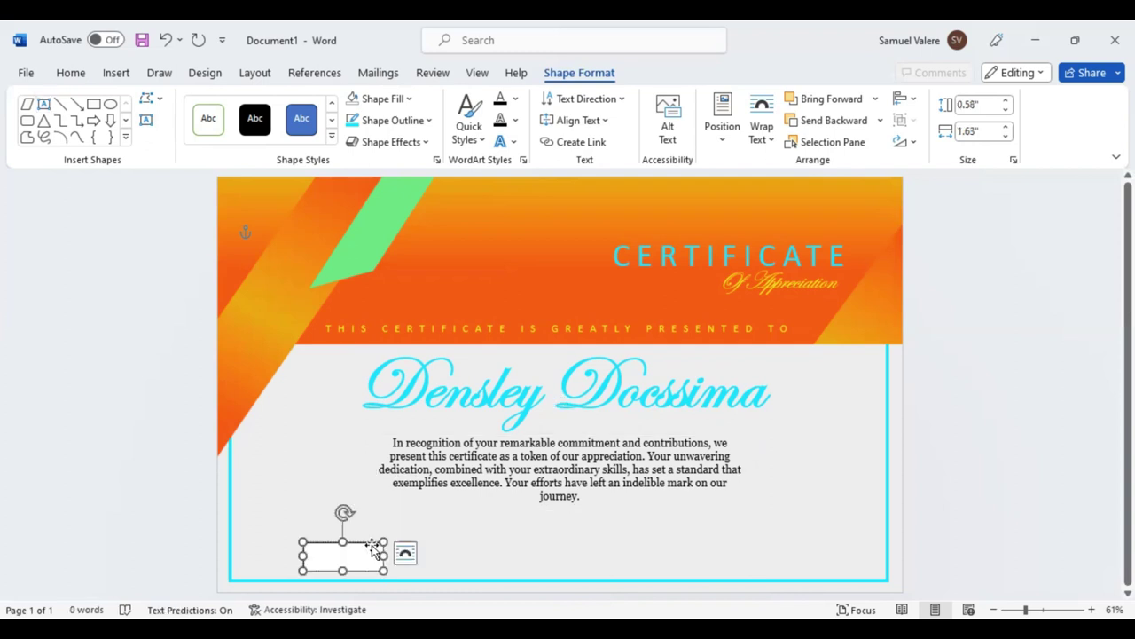
type("Date")
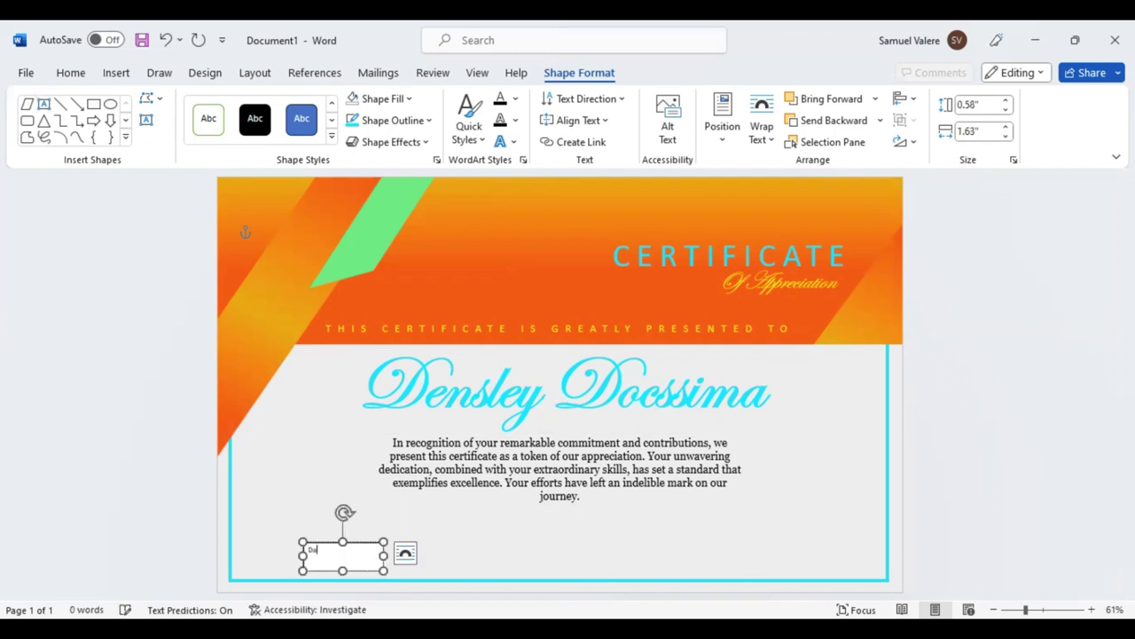
double_click(316, 550)
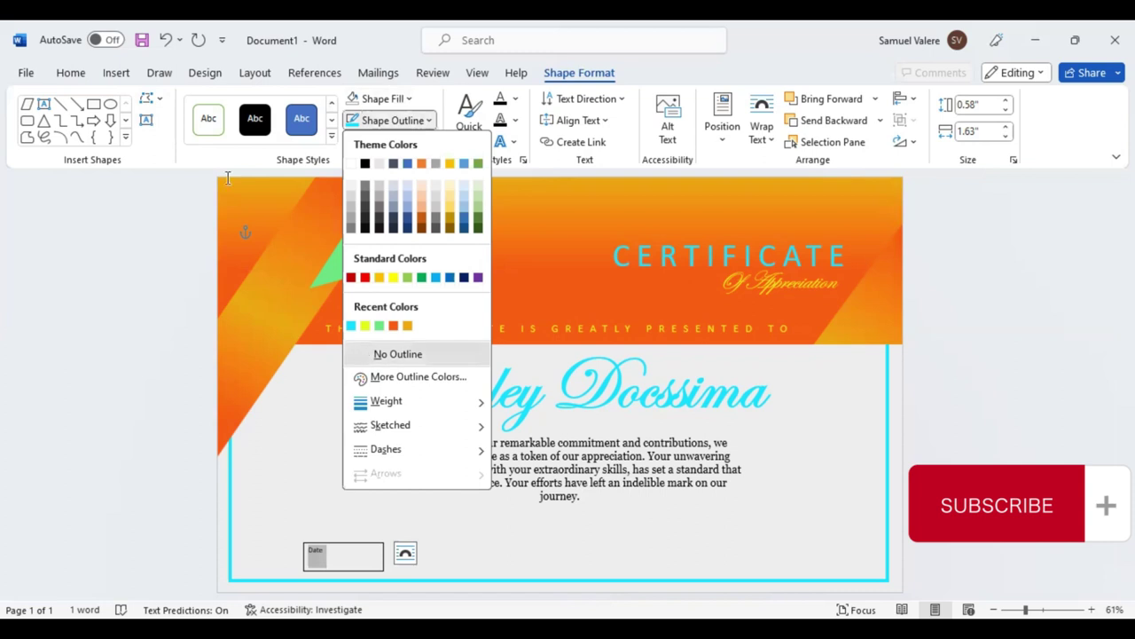
left_click(372, 352)
left_click(71, 72)
left_click(377, 130)
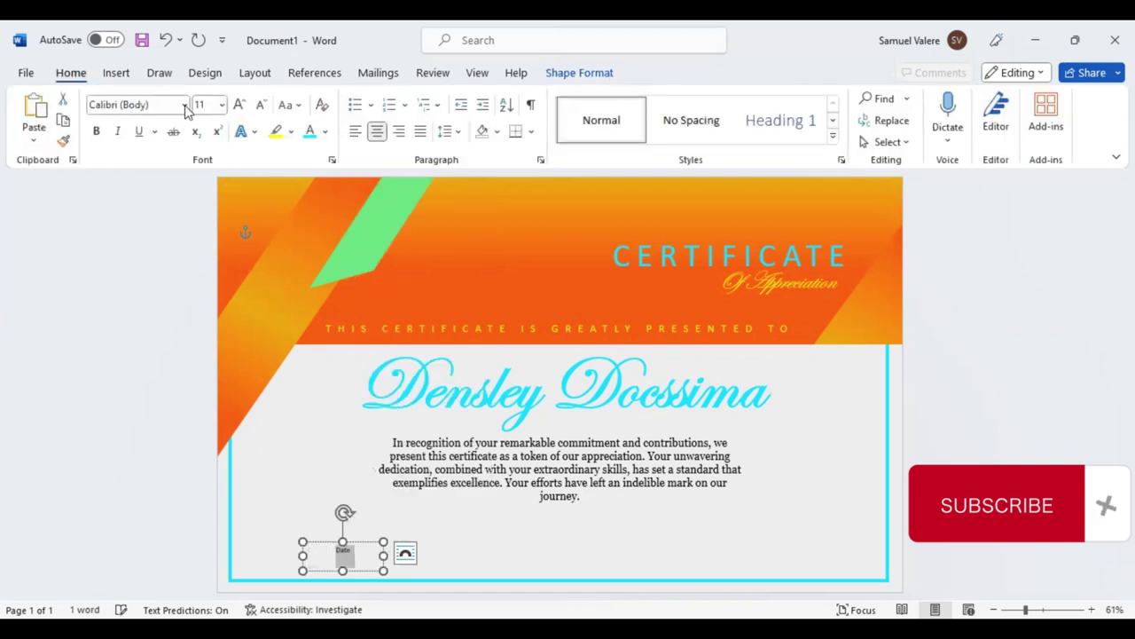
Format the Date label in Georgia and all uppercase.
left_click(161, 105)
type("Georgia")
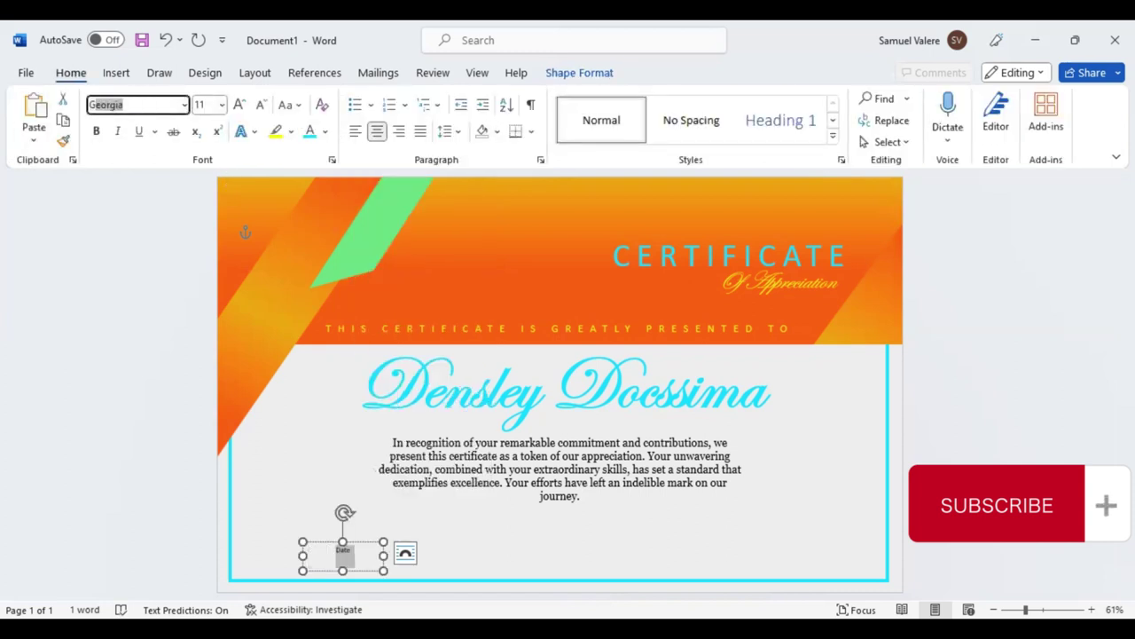
key("Return")
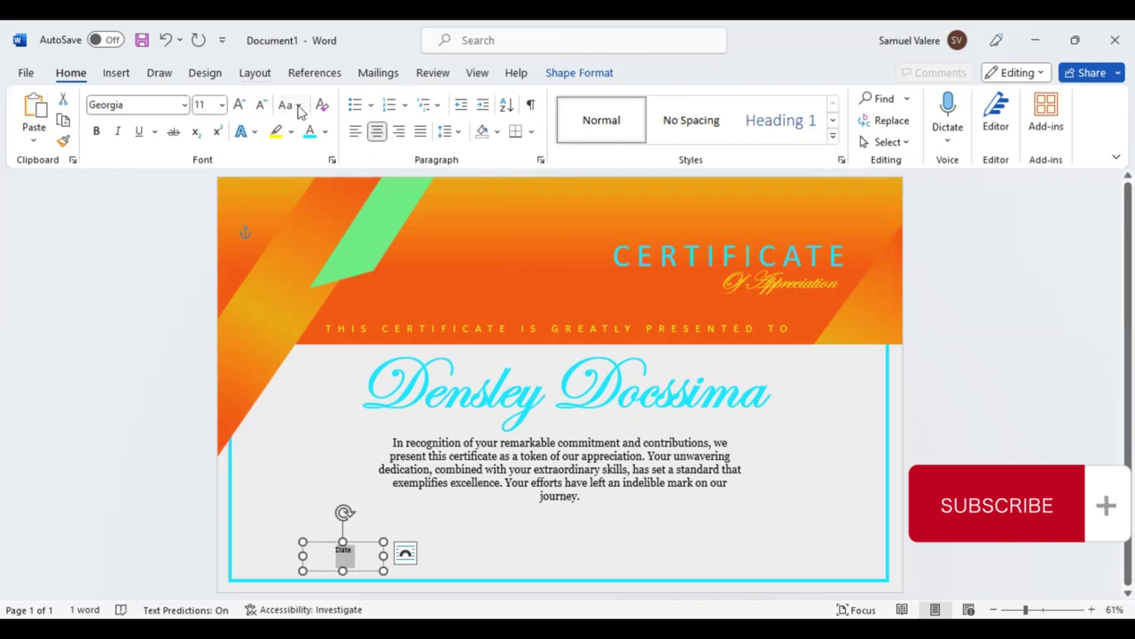
left_click(298, 105)
left_click(328, 175)
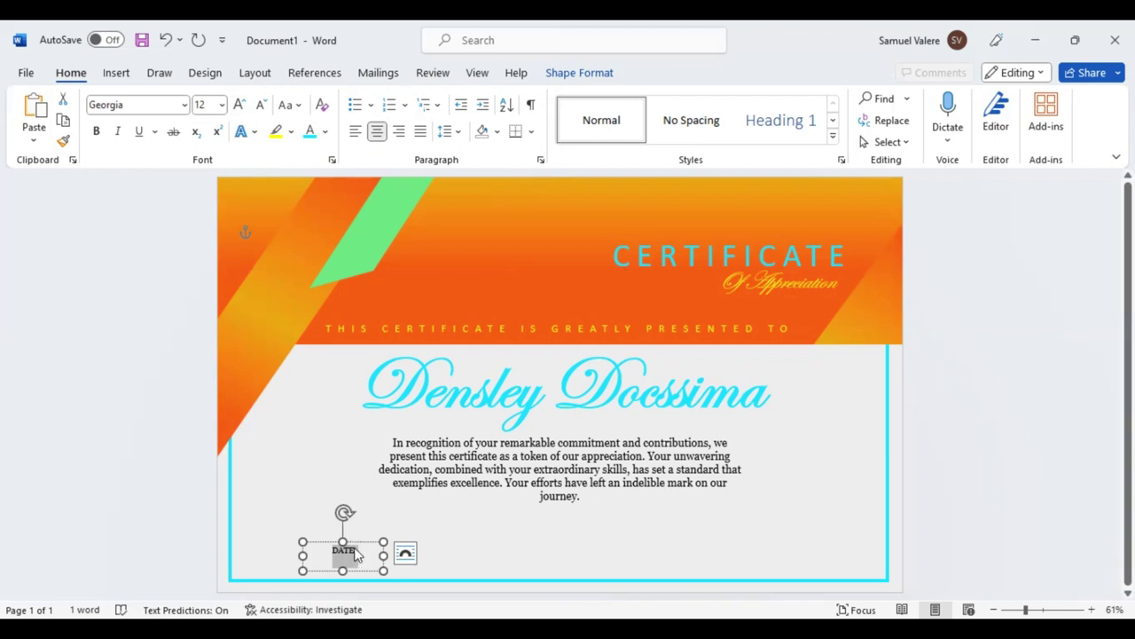
Shift the DATE box slightly left and place a copy at the bottom-right.
left_click(342, 559)
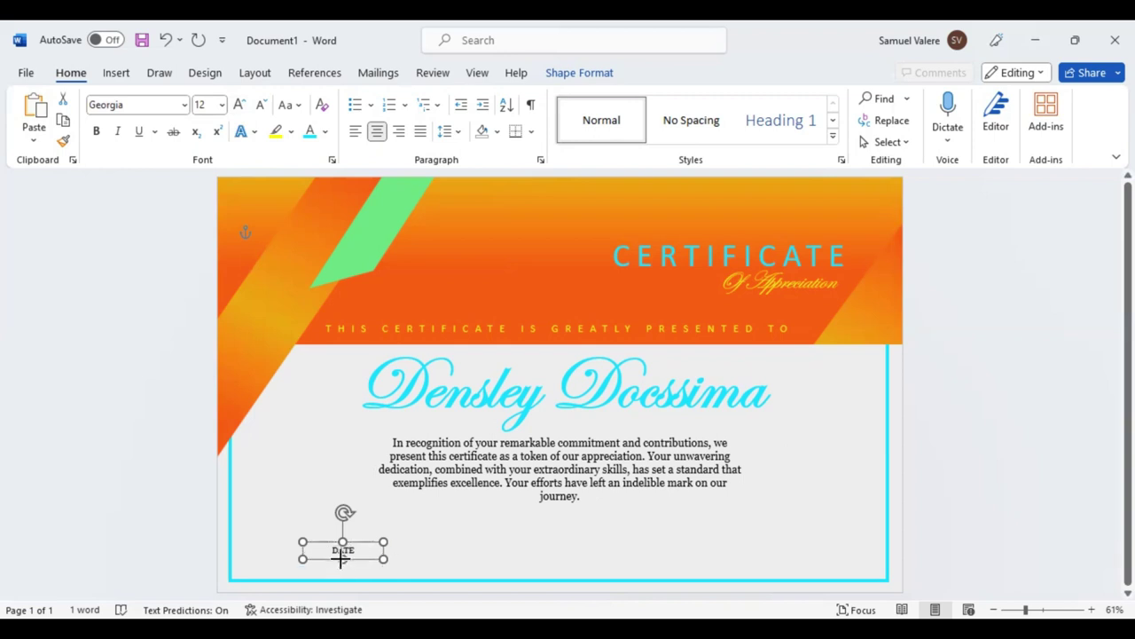
left_click_drag(342, 559, 333, 576)
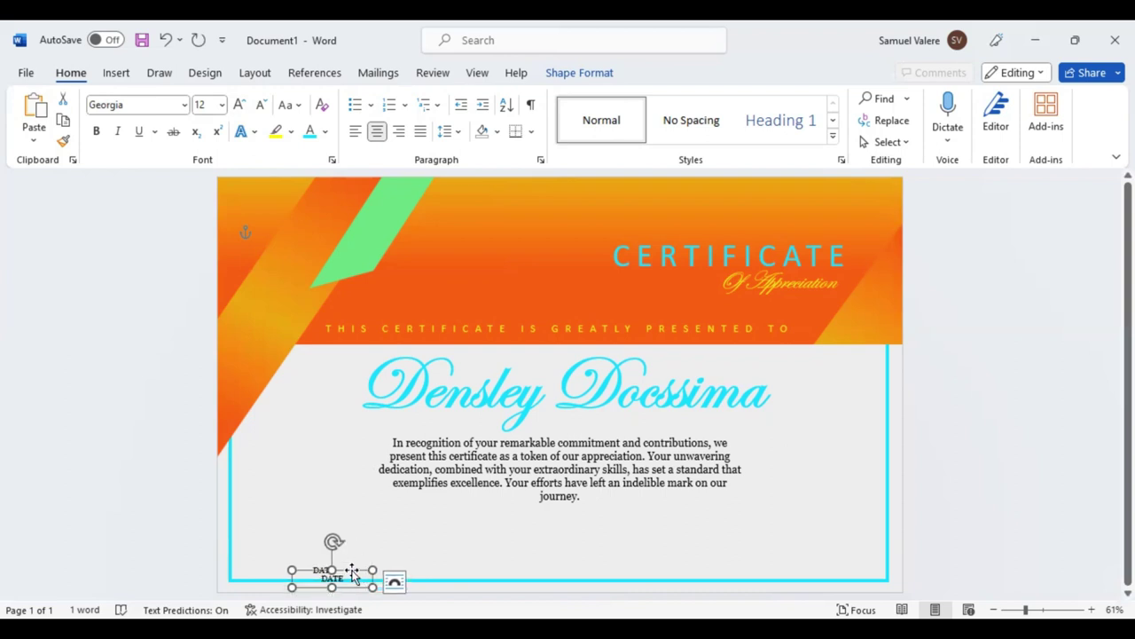
mouse_move(355, 569)
left_mouse_down()
mouse_move(452, 555)
mouse_move(814, 560)
left_mouse_up()
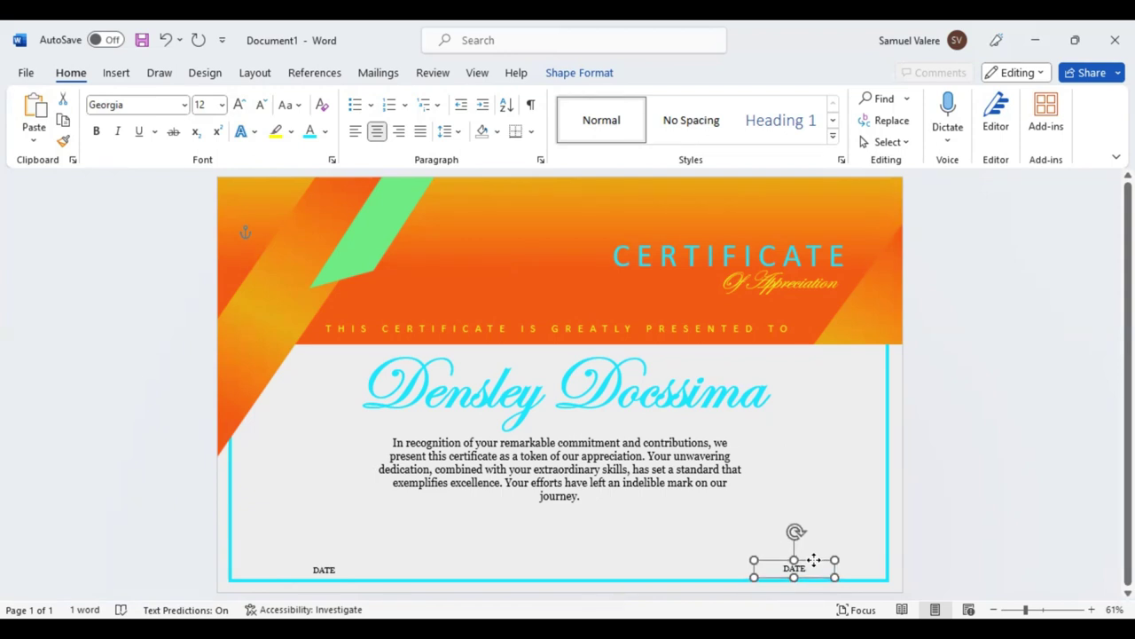
Change the copied label to uppercase SIGNATURE and align it with the DATE box.
double_click(787, 568)
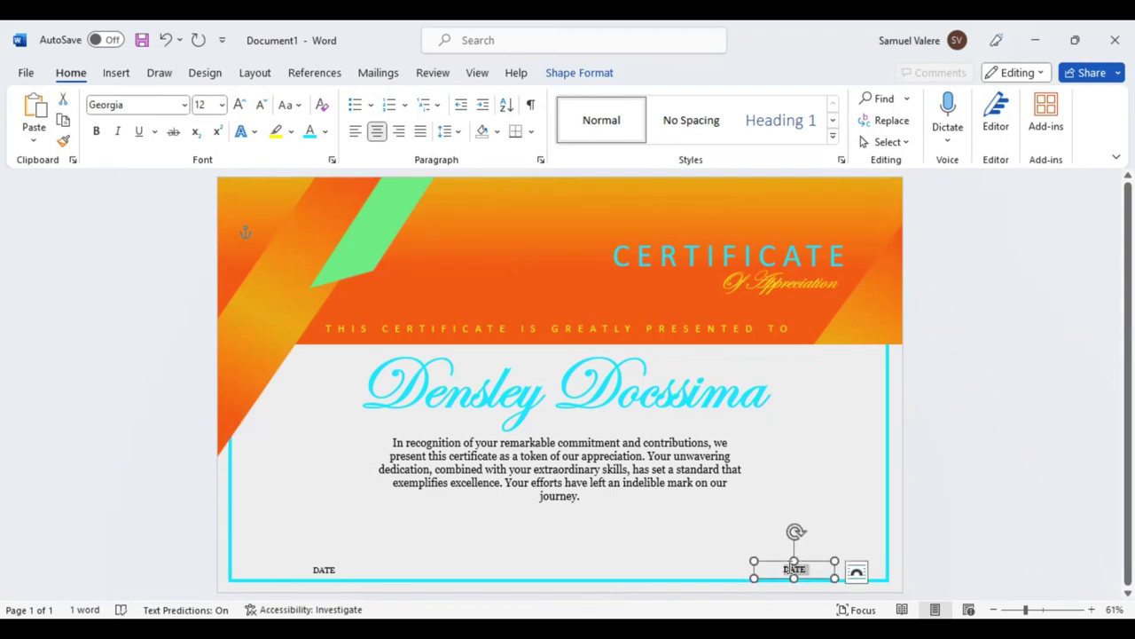
type("Sig")
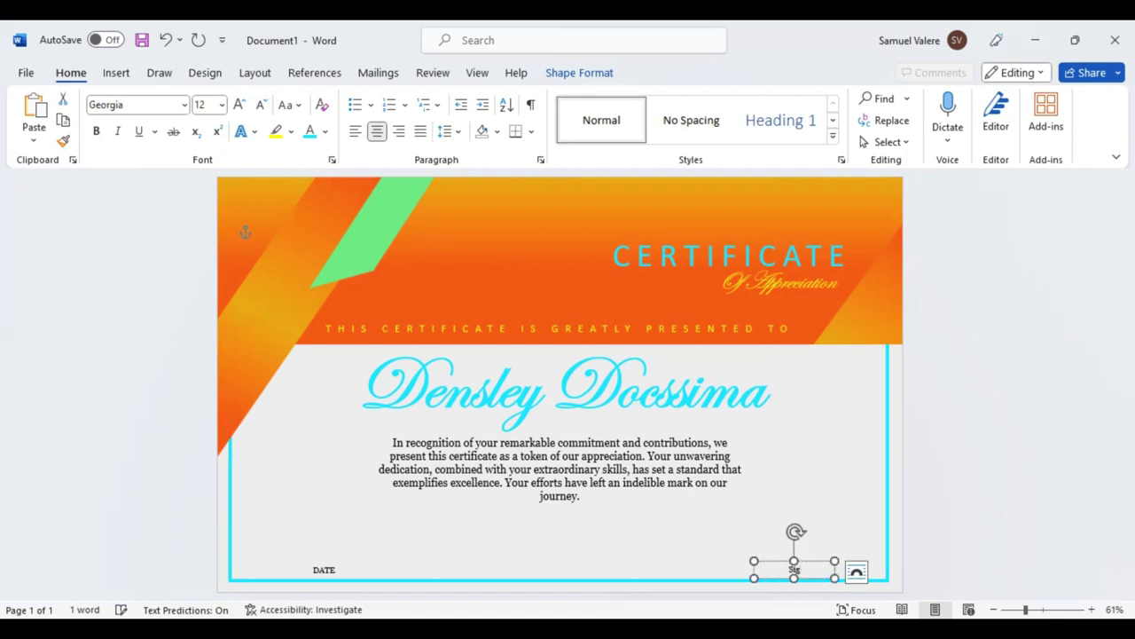
type("nature")
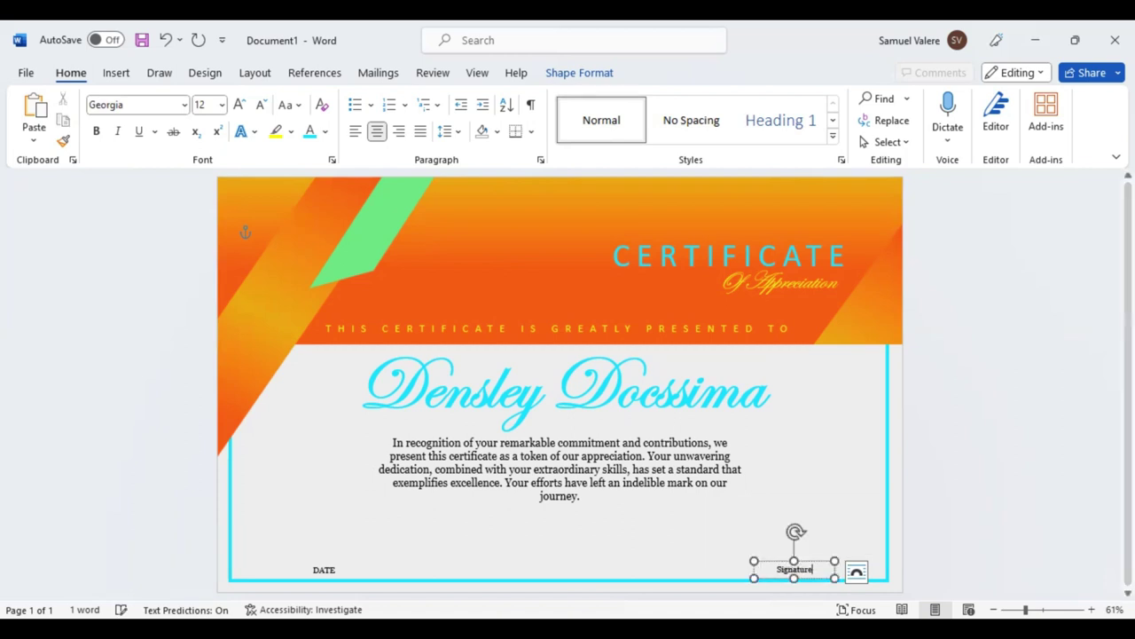
double_click(783, 564)
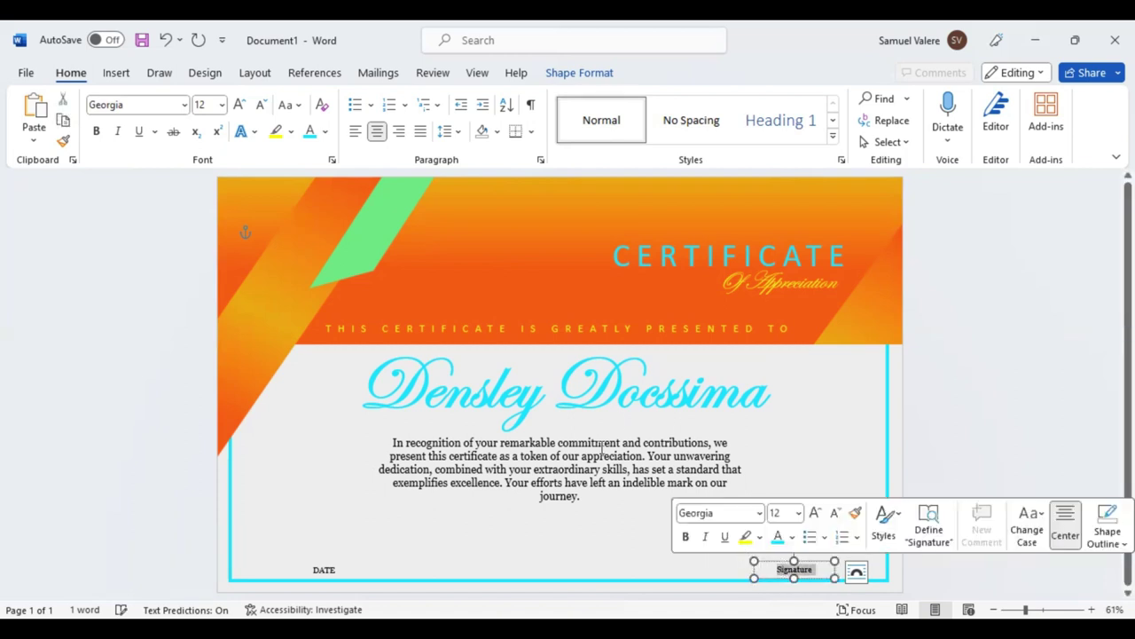
left_click(297, 106)
left_click(333, 175)
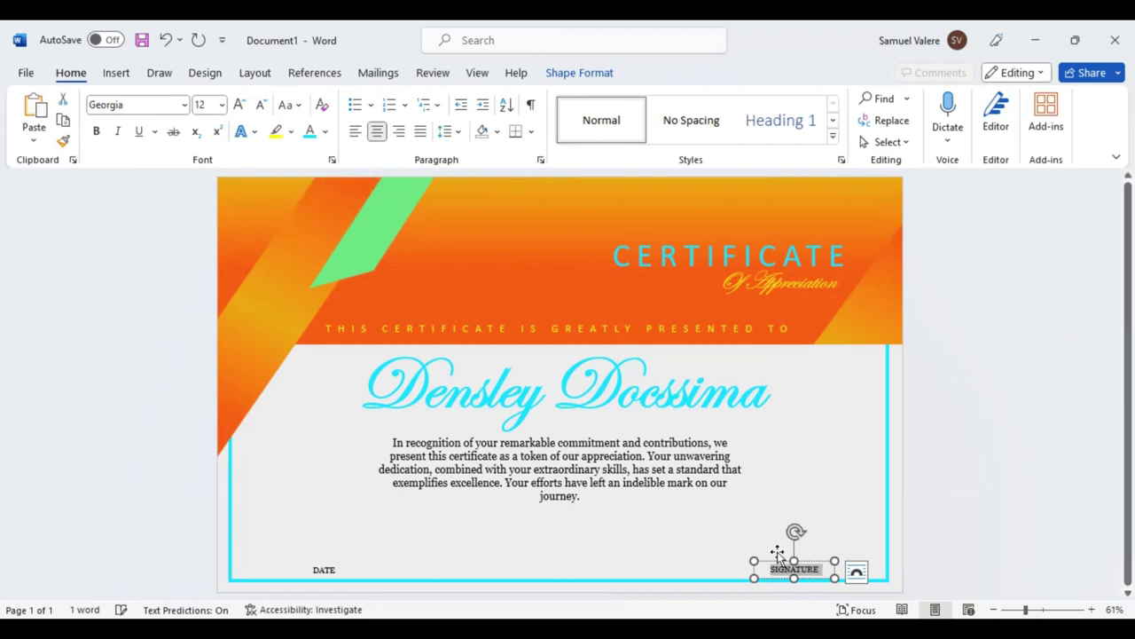
left_click(325, 569, "shift")
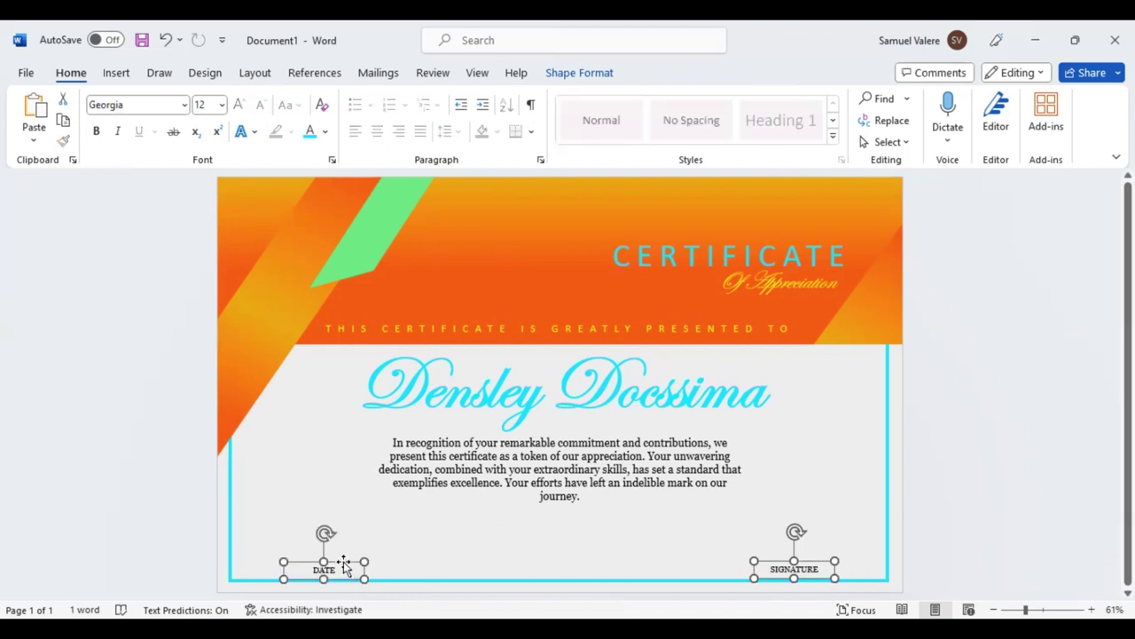
left_click_drag(360, 563, 362, 562)
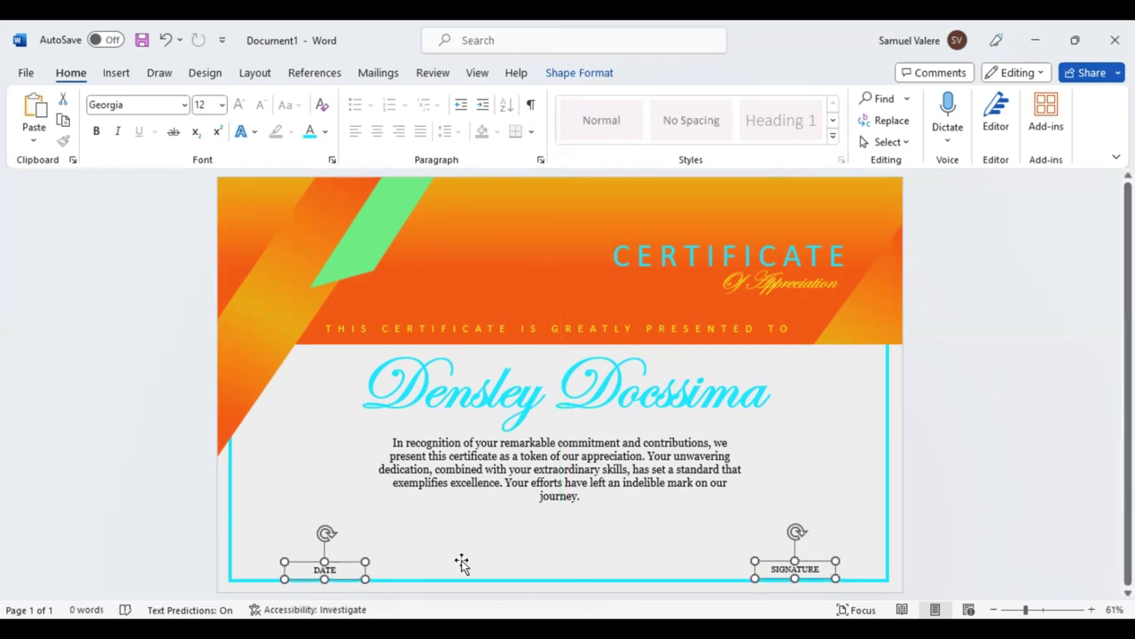
Draw a black horizontal line above the DATE label.
left_click(116, 75)
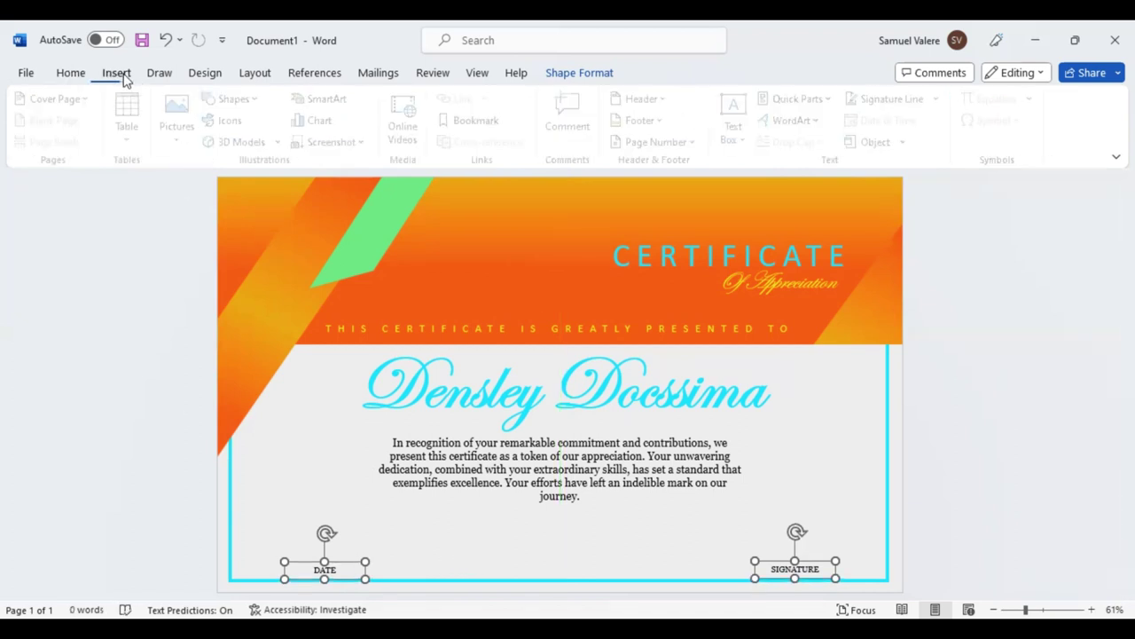
left_click(240, 98)
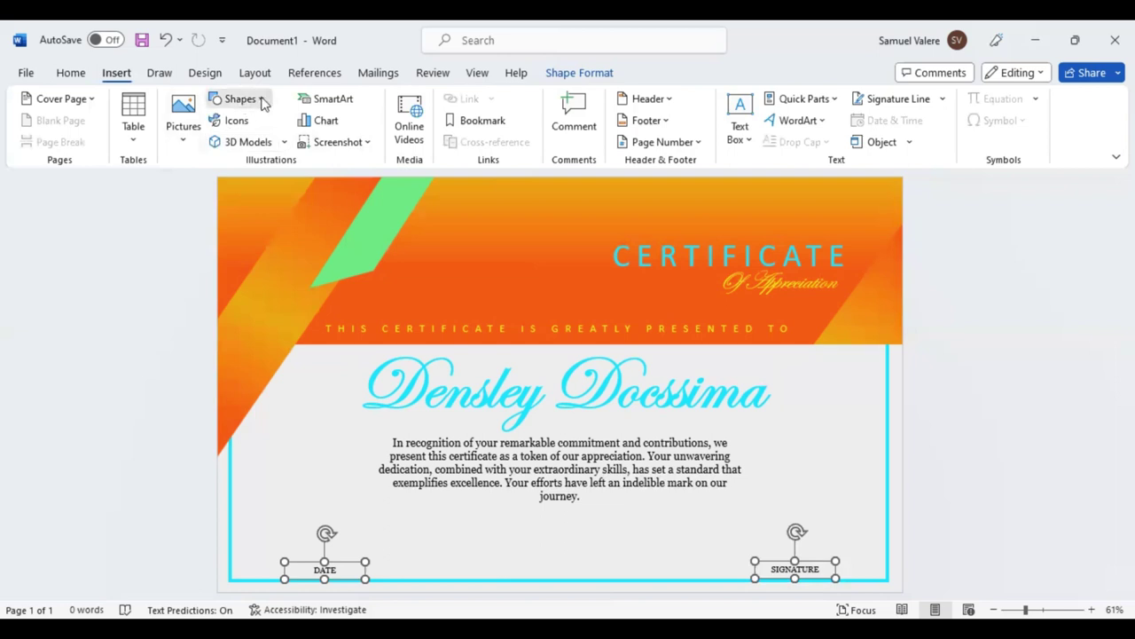
mouse_move(270, 548)
left_mouse_down()
mouse_move(387, 549)
mouse_move(372, 527)
left_mouse_up()
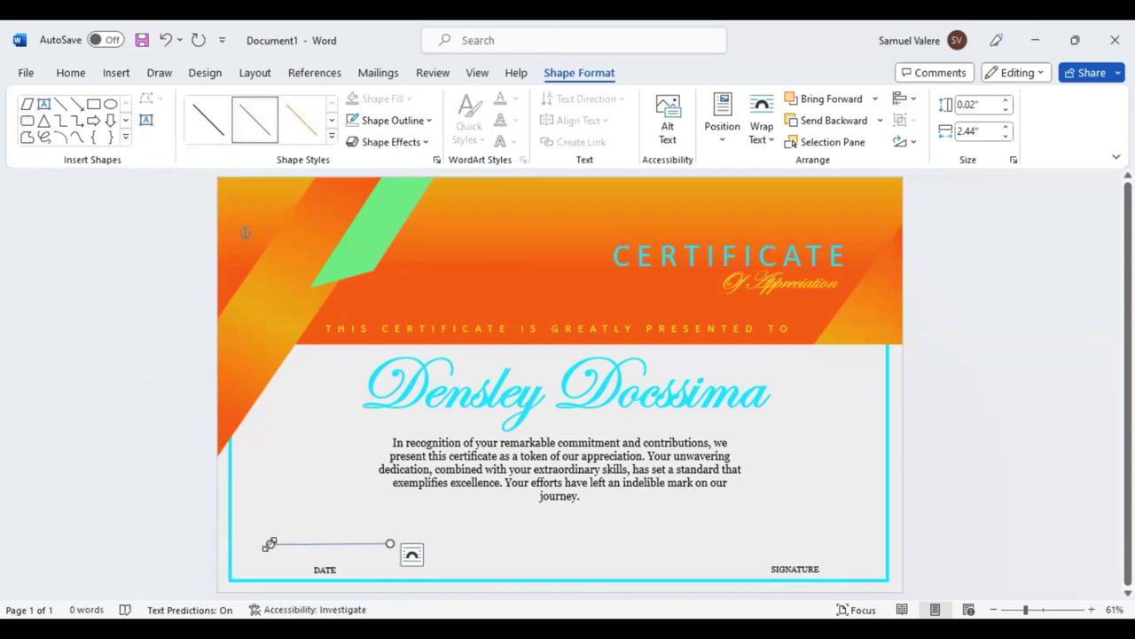
left_click_drag(269, 542, 293, 565)
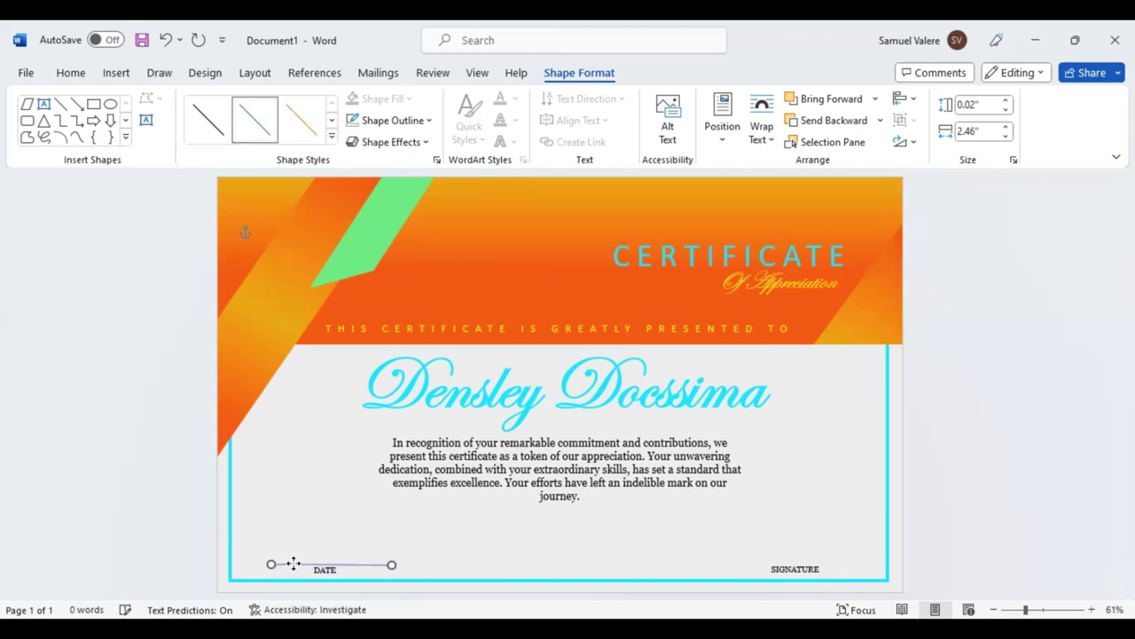
left_click_drag(294, 564, 294, 564)
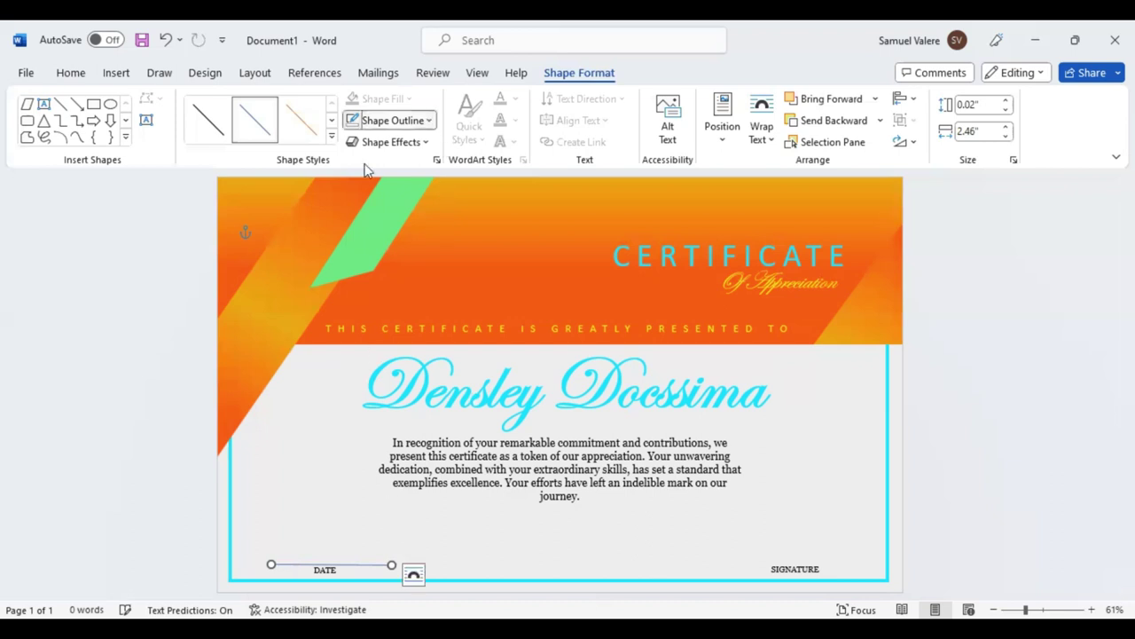
left_click(428, 121)
left_click(376, 162)
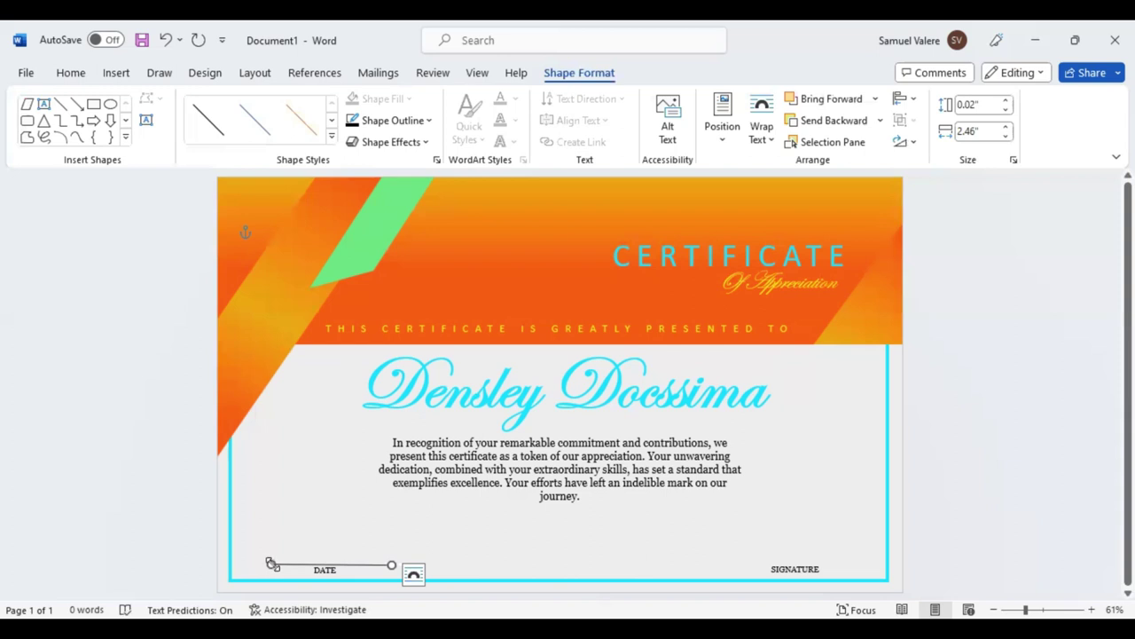
Nudge the line into place above DATE and slide a duplicate above SIGNATURE.
left_click_drag(271, 564, 271, 565)
key("Left")
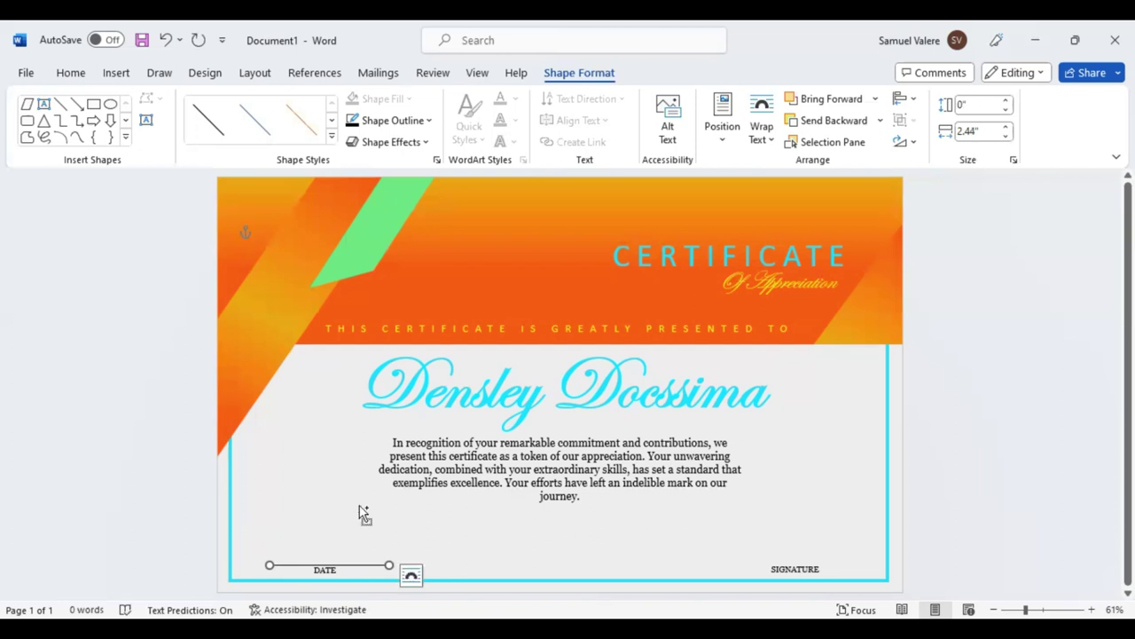
left_click(410, 575)
left_click(545, 357)
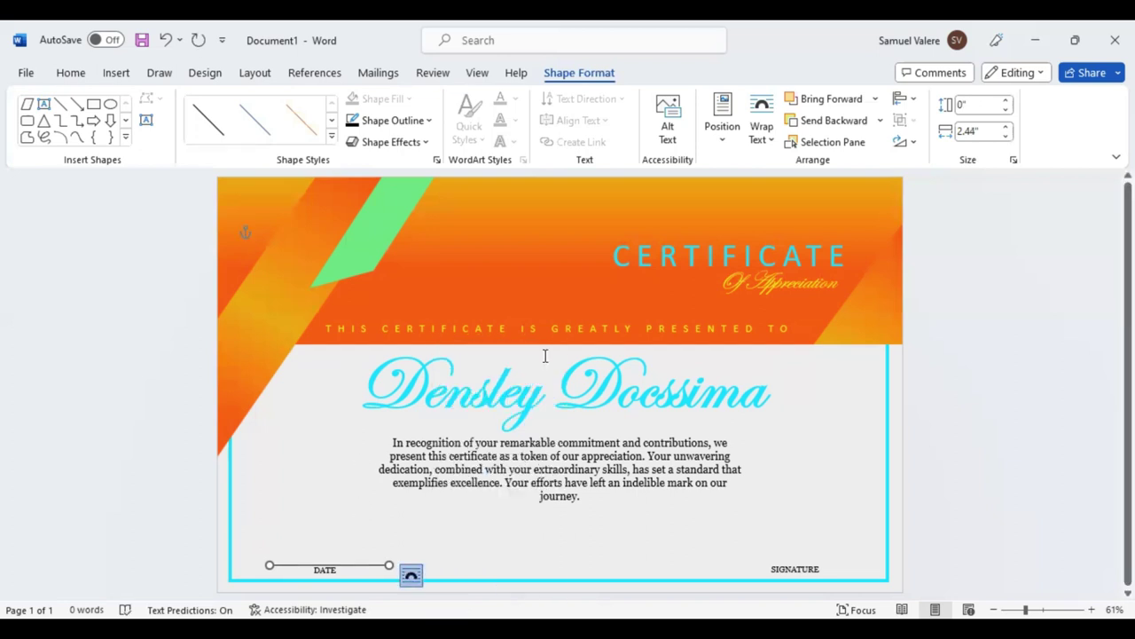
key("Up")
key("Up")
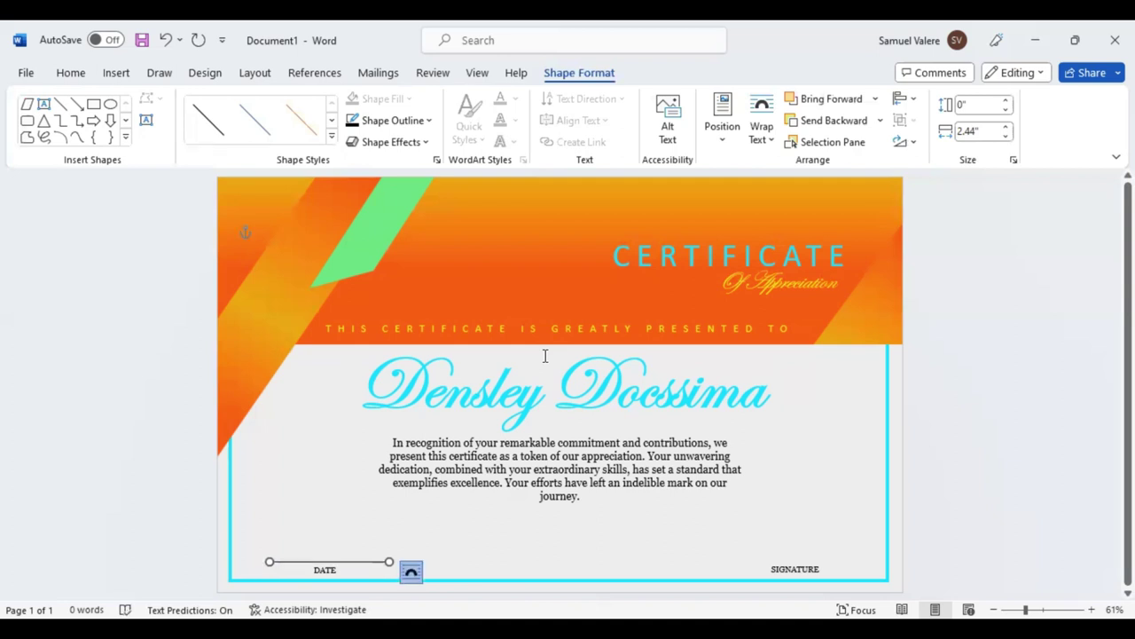
key("Right")
key("Right")
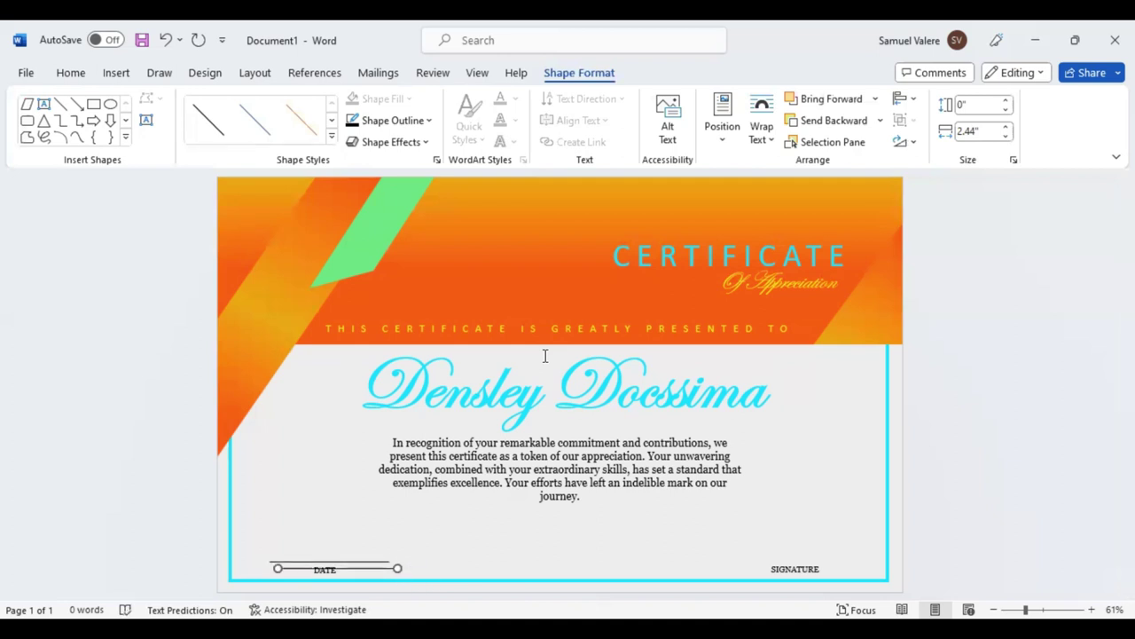
key("Right")
key("Right")
key("Right")
left_click(545, 356)
key("Right")
key("Right")
key("Right")
key("Right")
key("Right")
key("Right")
key("Right")
key("Right")
key("Right")
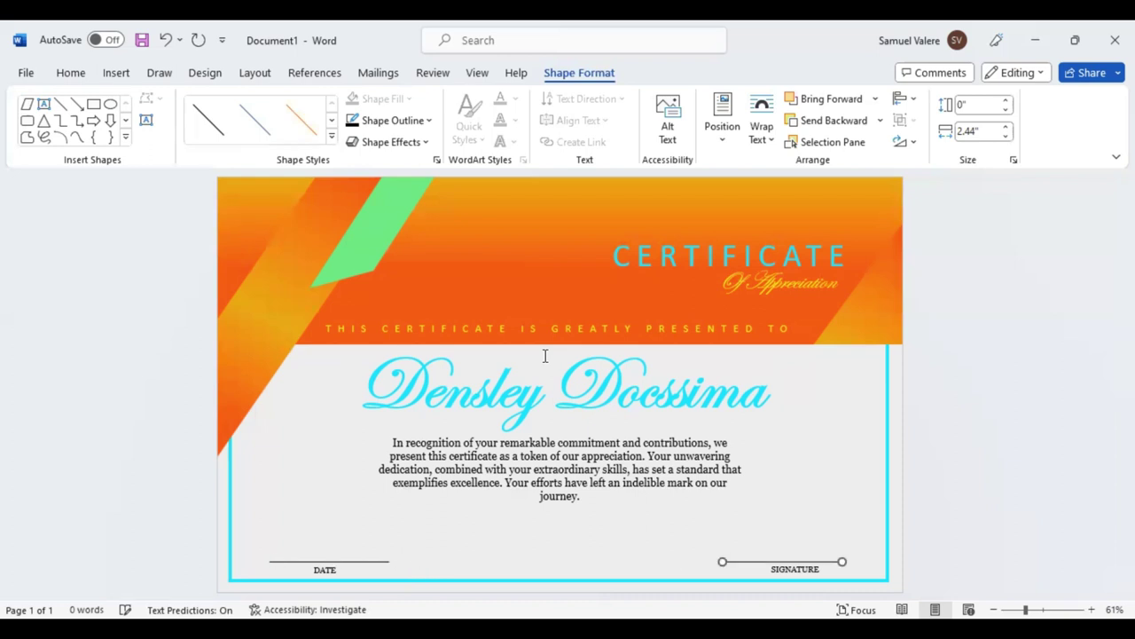
key("Right")
key("Right")
key("Right")
key("Right")
key("Right")
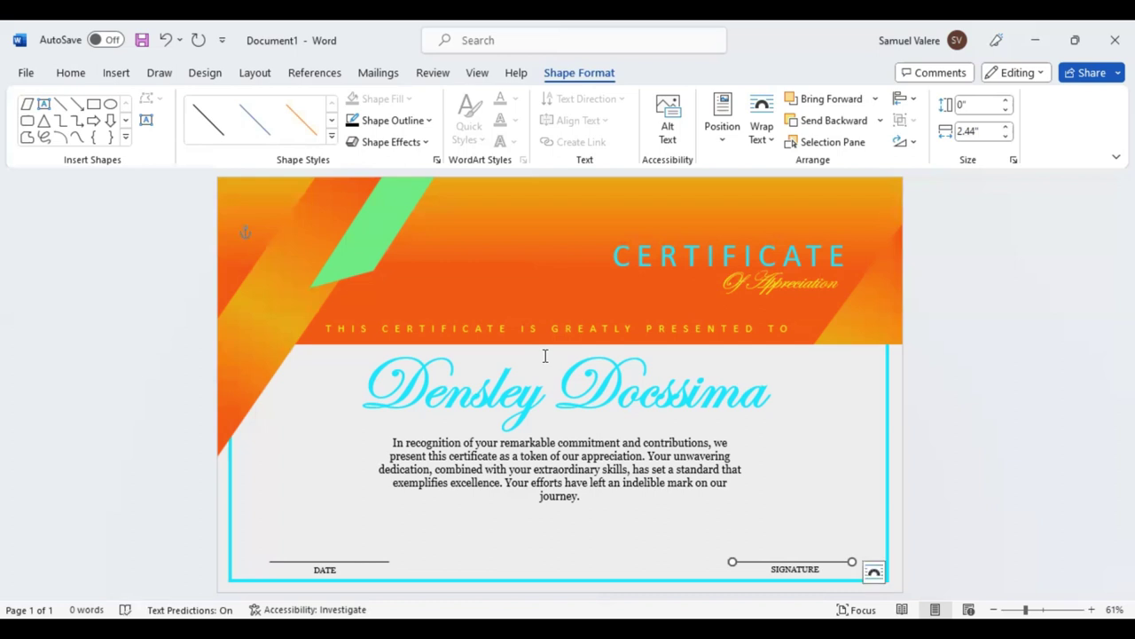
Draw a starburst seal shape in the top-left corner of the orange header.
left_click(126, 142)
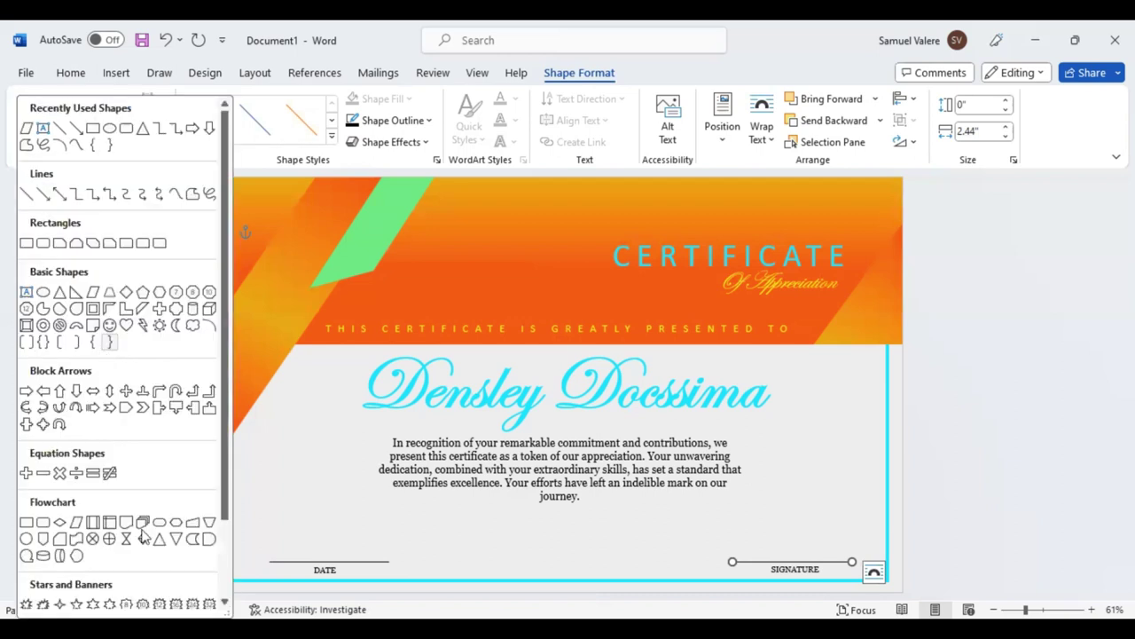
scroll(176, 524, "down", 3)
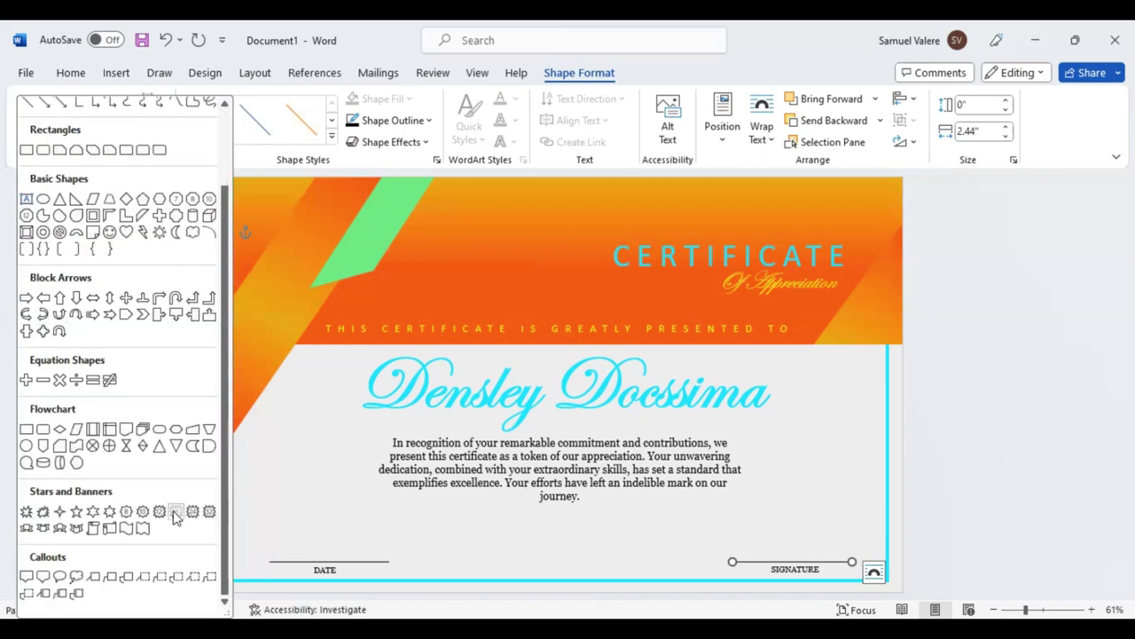
left_click(174, 518)
left_click_drag(249, 287, 355, 377)
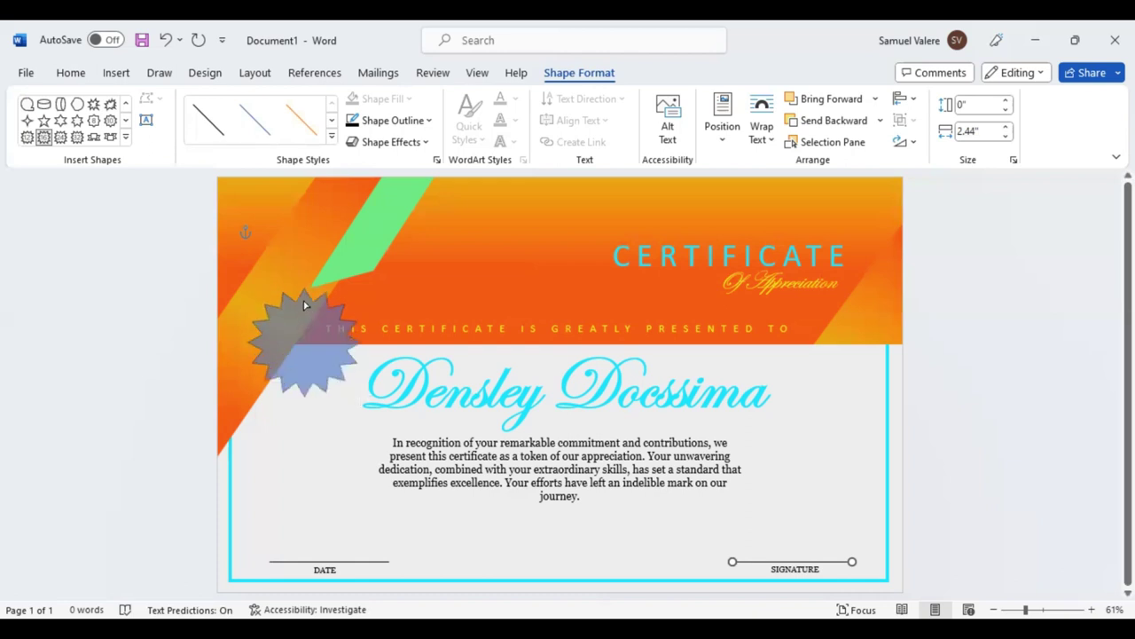
left_click_drag(303, 302, 280, 266)
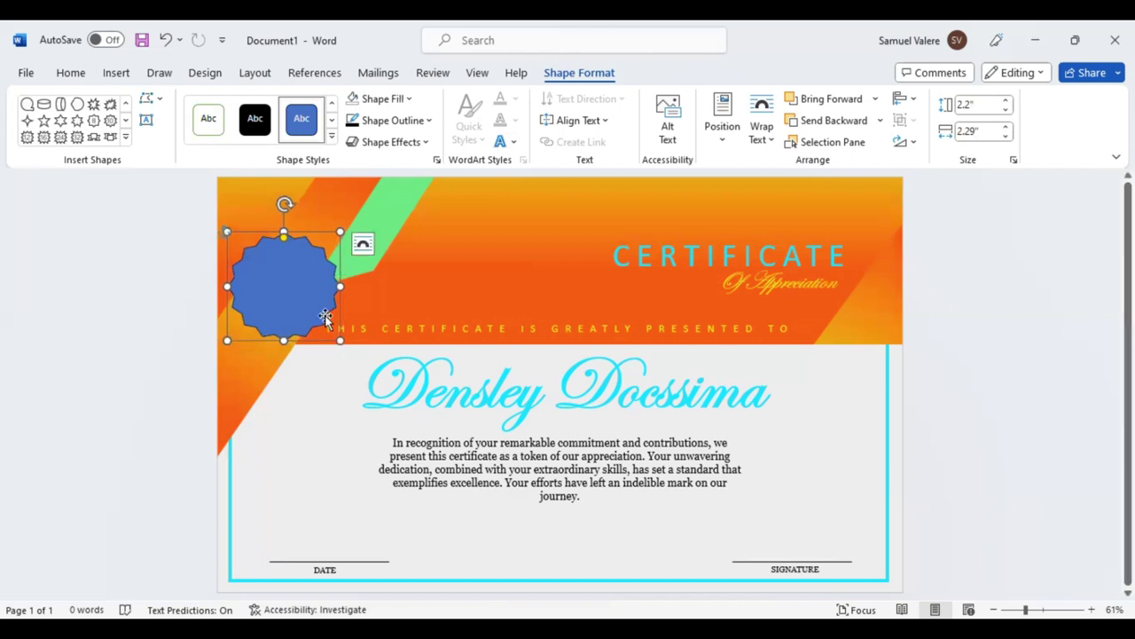
left_click_drag(337, 334, 335, 332)
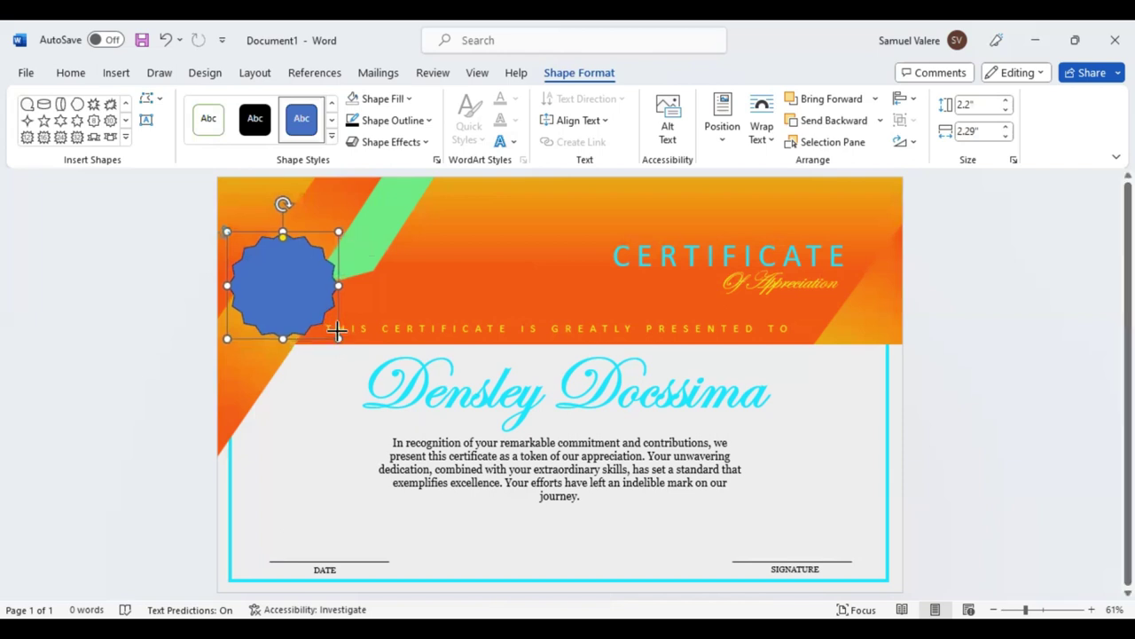
key("Right")
key("Right")
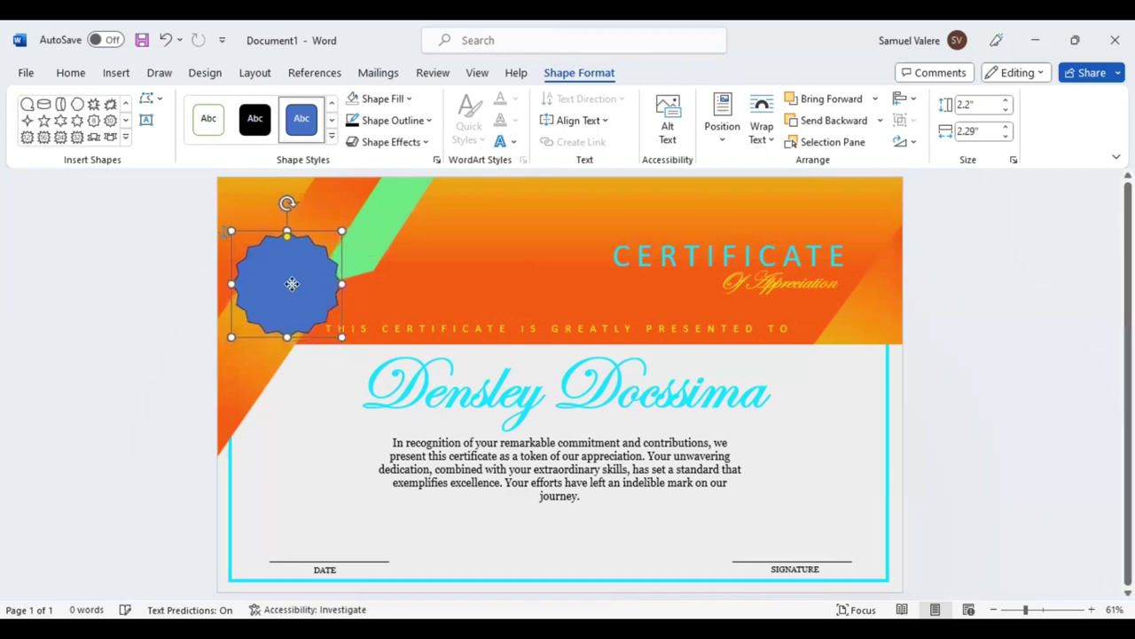
key("Left")
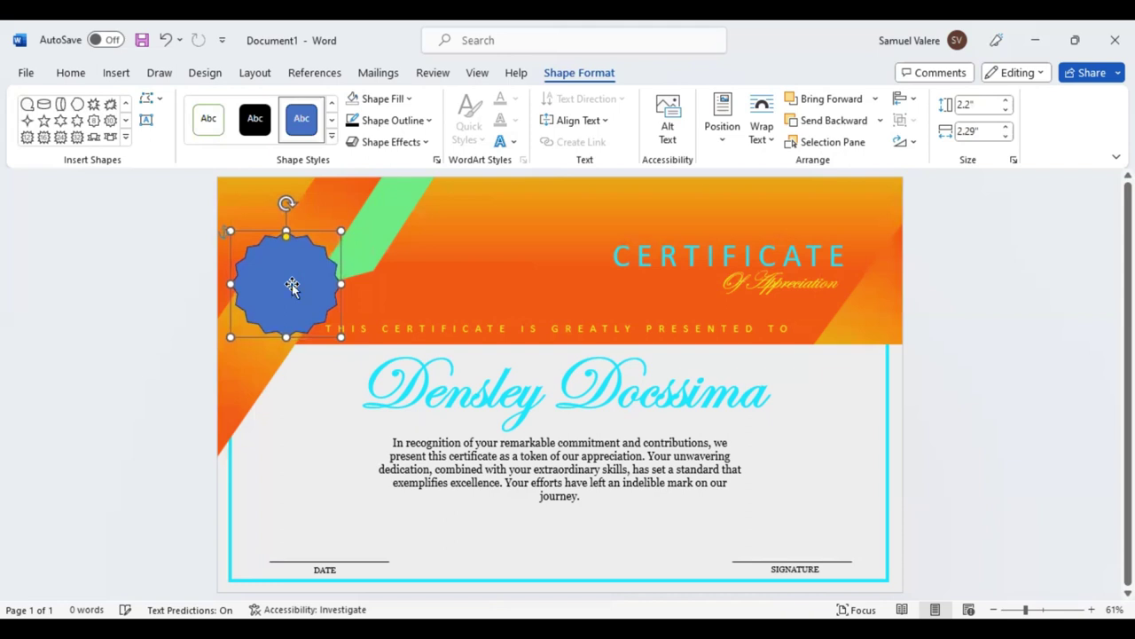
Remove the starburst's outline, fill it yellow, and apply a preset 3-D bevel.
left_click(428, 120)
left_click(393, 352)
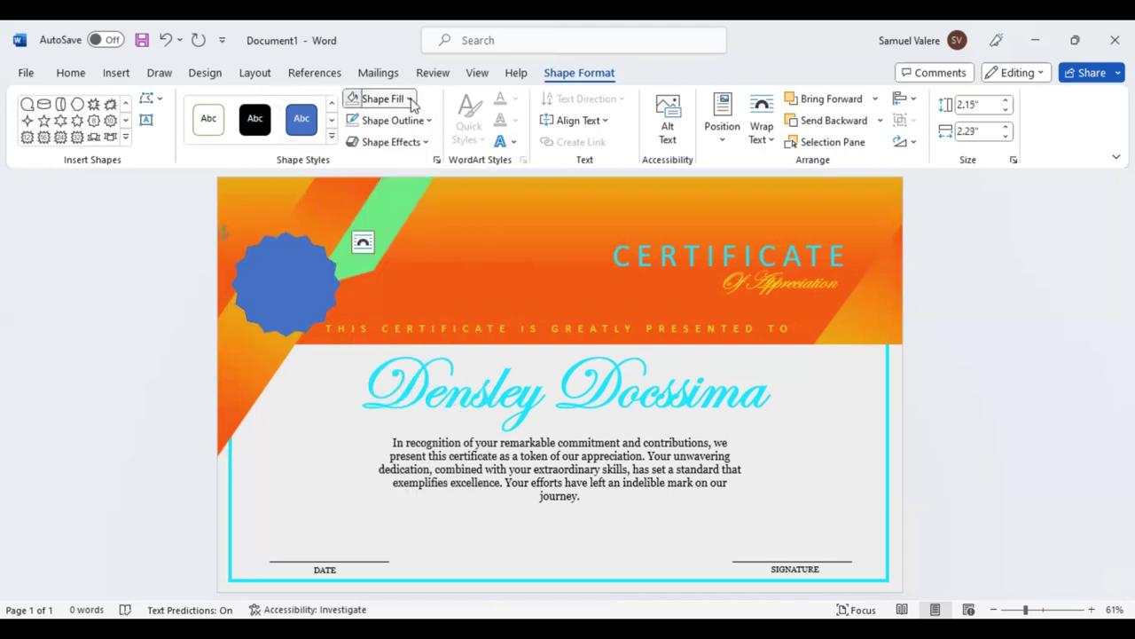
left_click(382, 99)
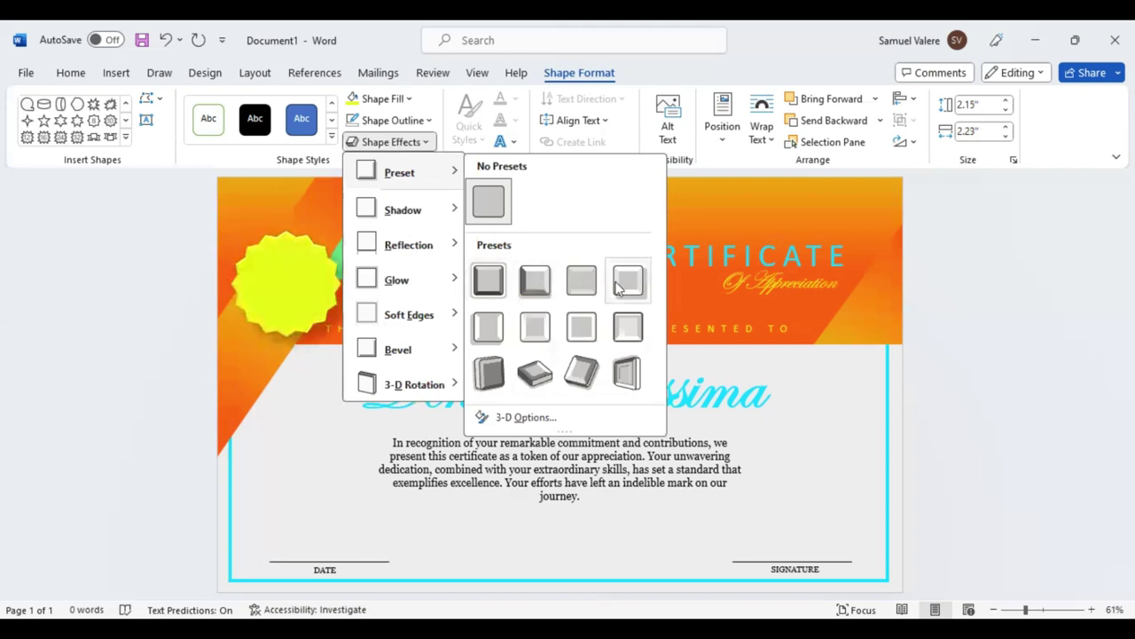
left_click(530, 288)
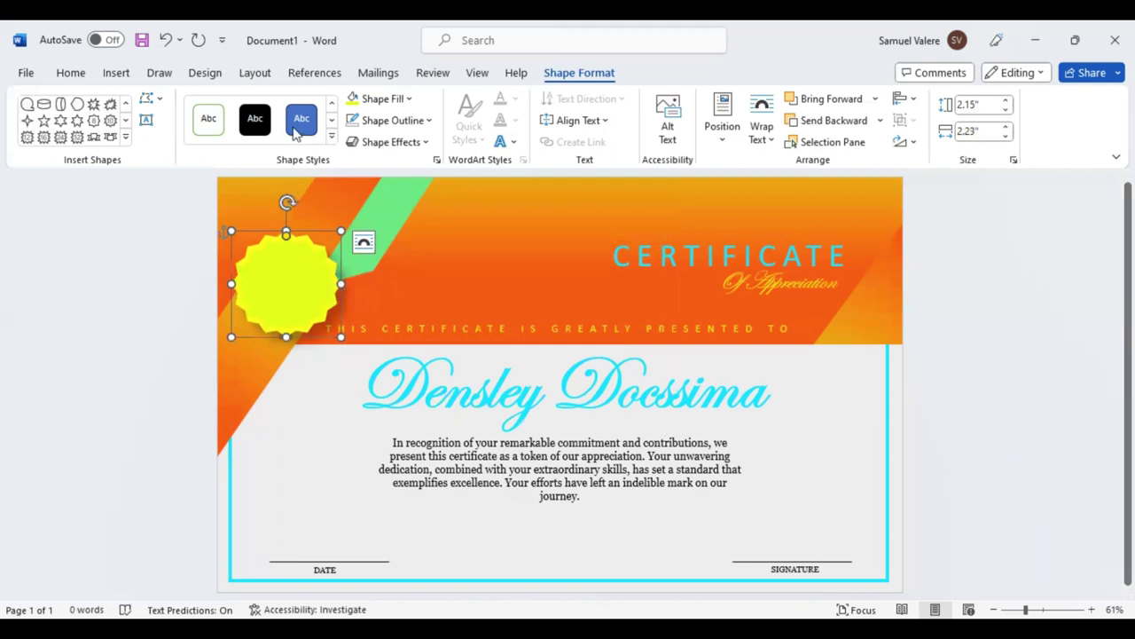
Draw a 1.73" circle centred in the starburst and fill it with Aqua.
left_click(124, 139)
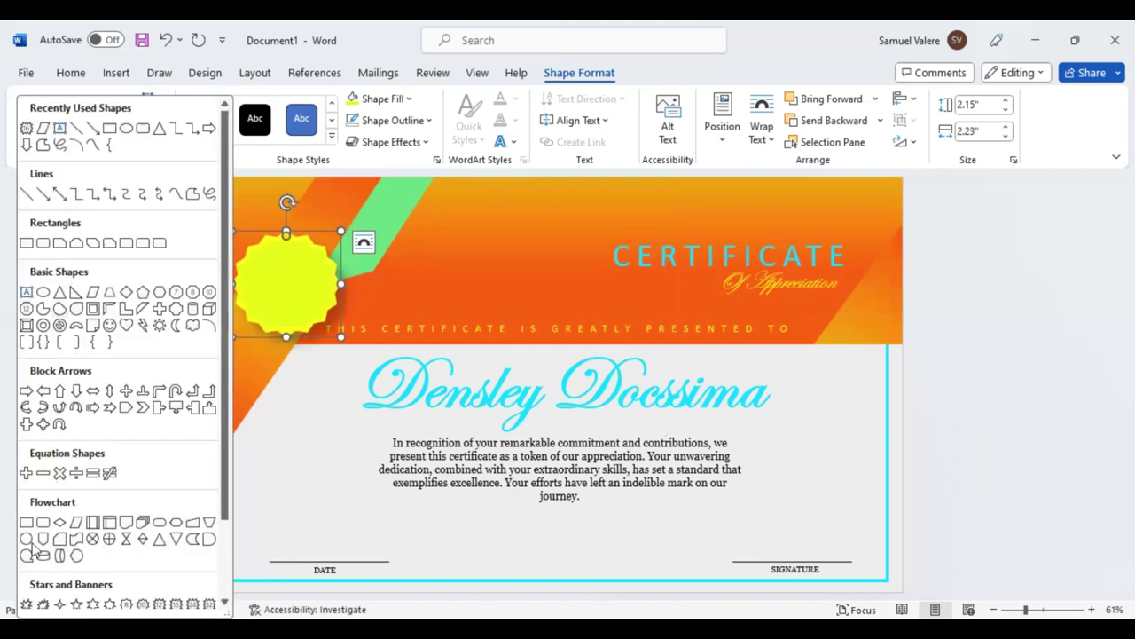
left_click(43, 523)
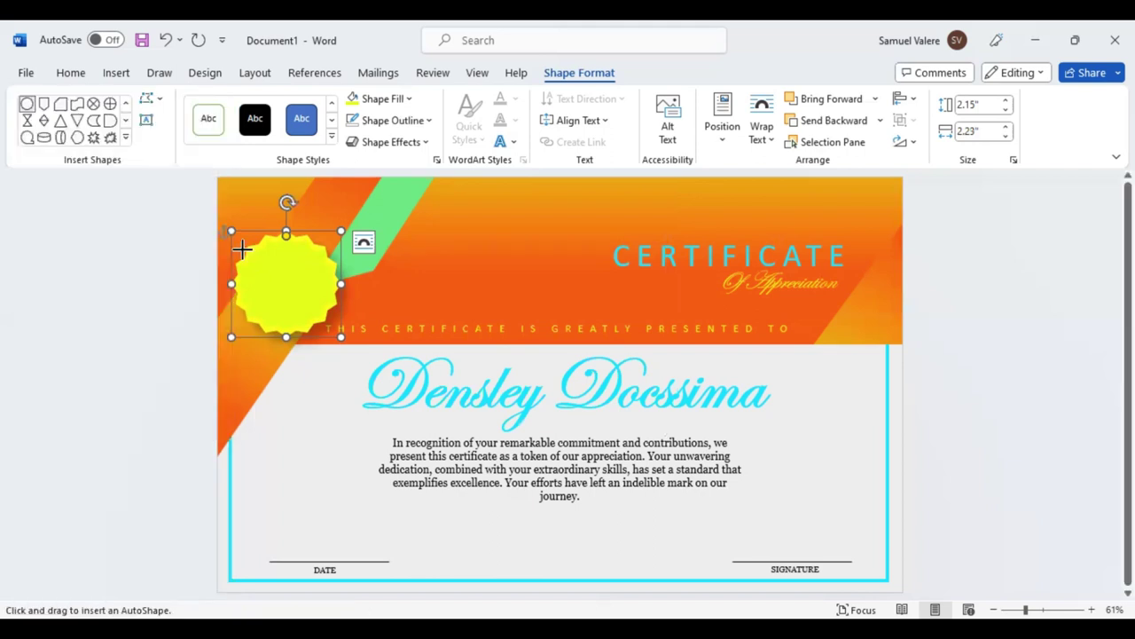
left_click_drag(261, 252, 328, 324)
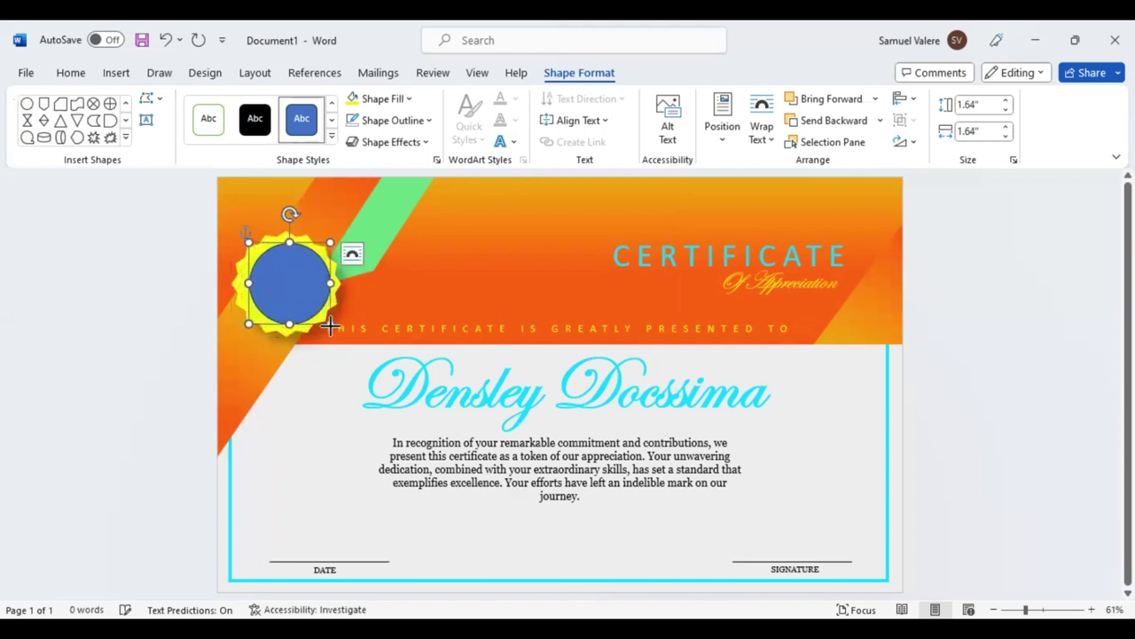
left_click_drag(329, 323, 333, 328)
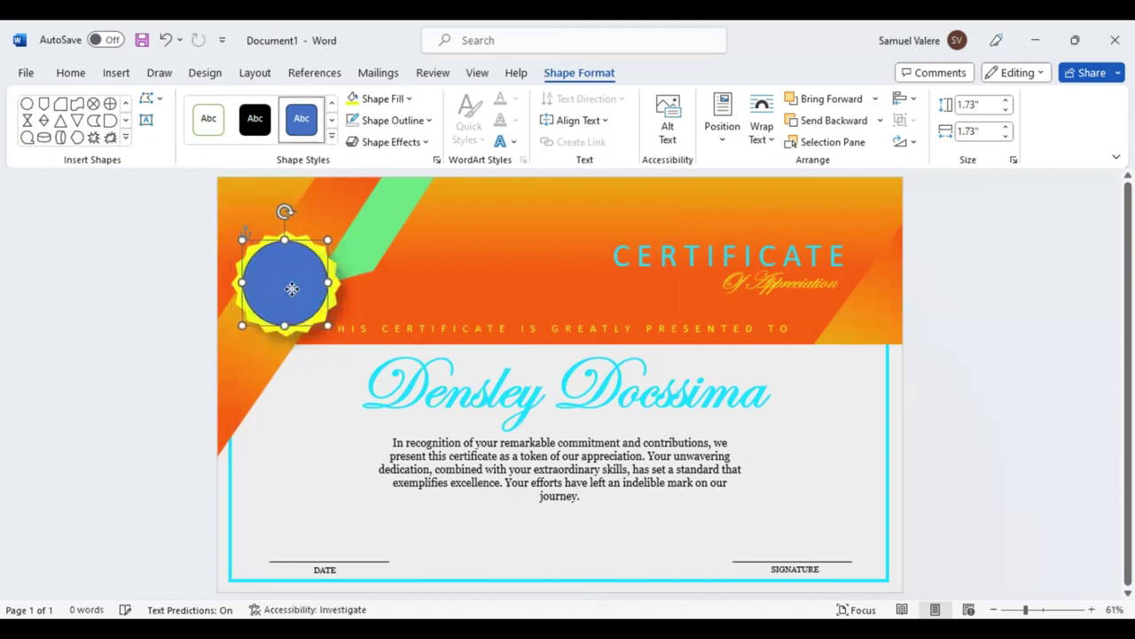
left_click_drag(290, 287, 292, 287)
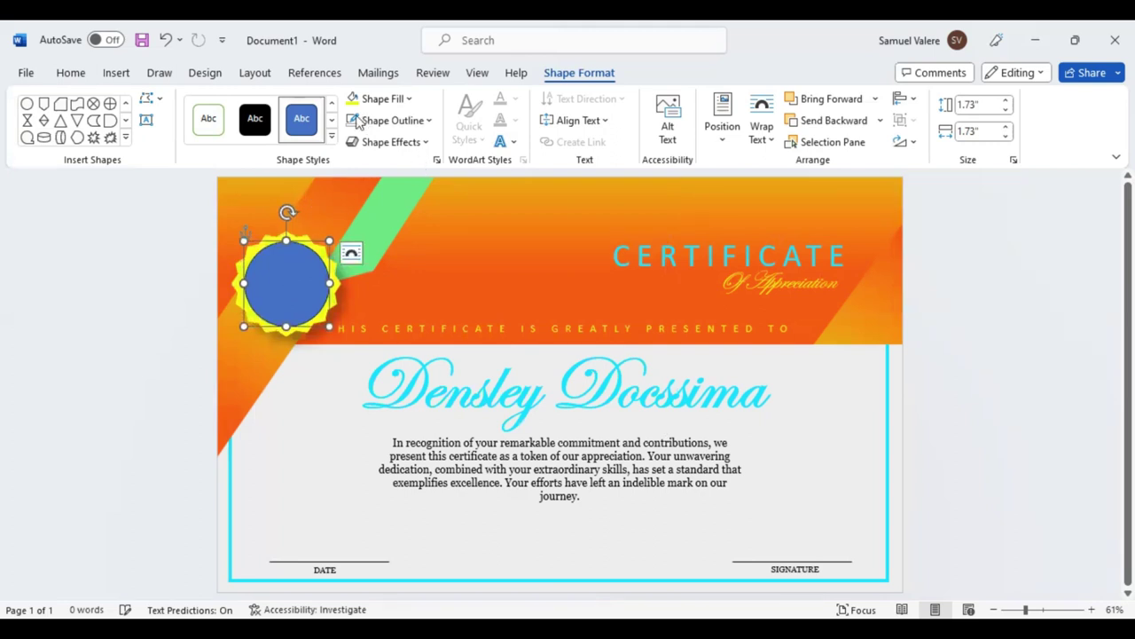
left_click(411, 101)
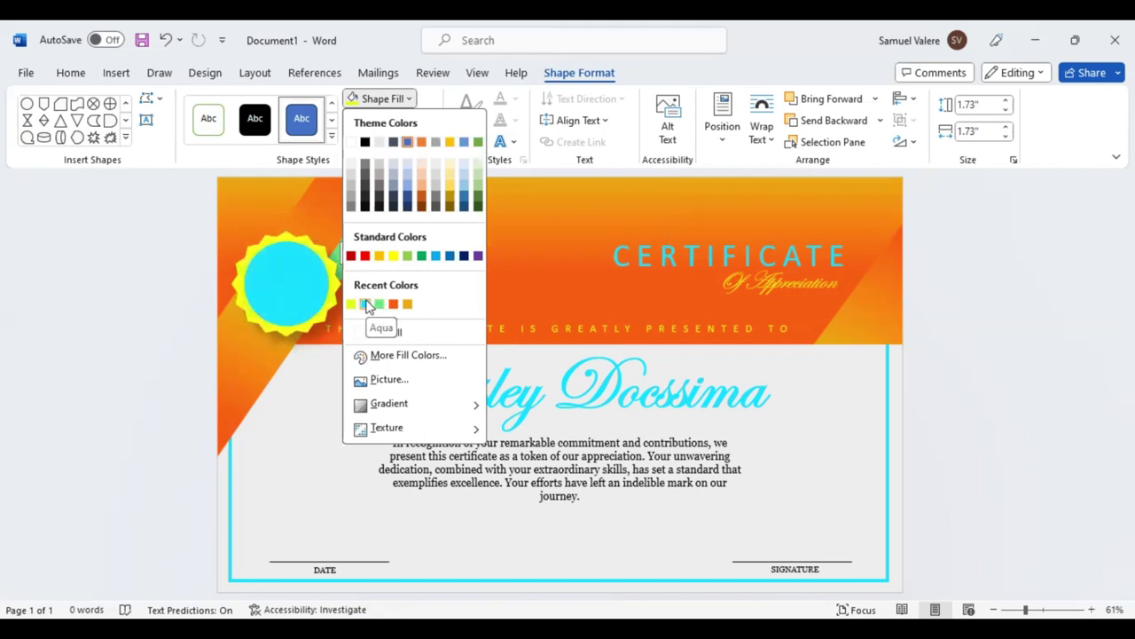
left_click(366, 303)
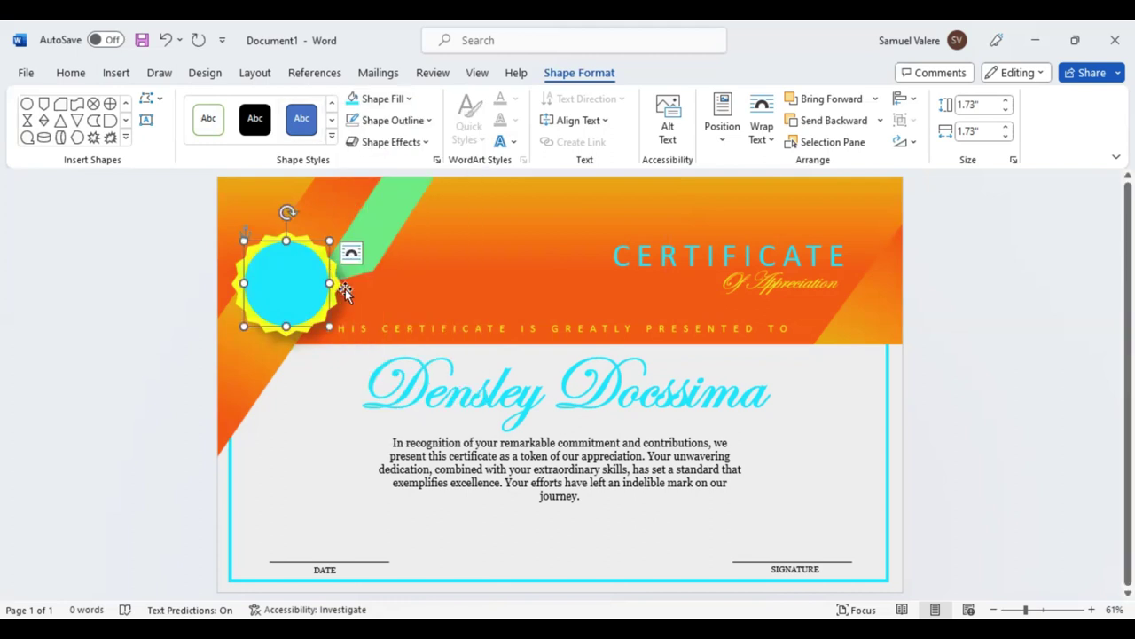
Add a no-fill text box reading 2024 inside the aqua circle, with the text centred.
left_click(148, 121)
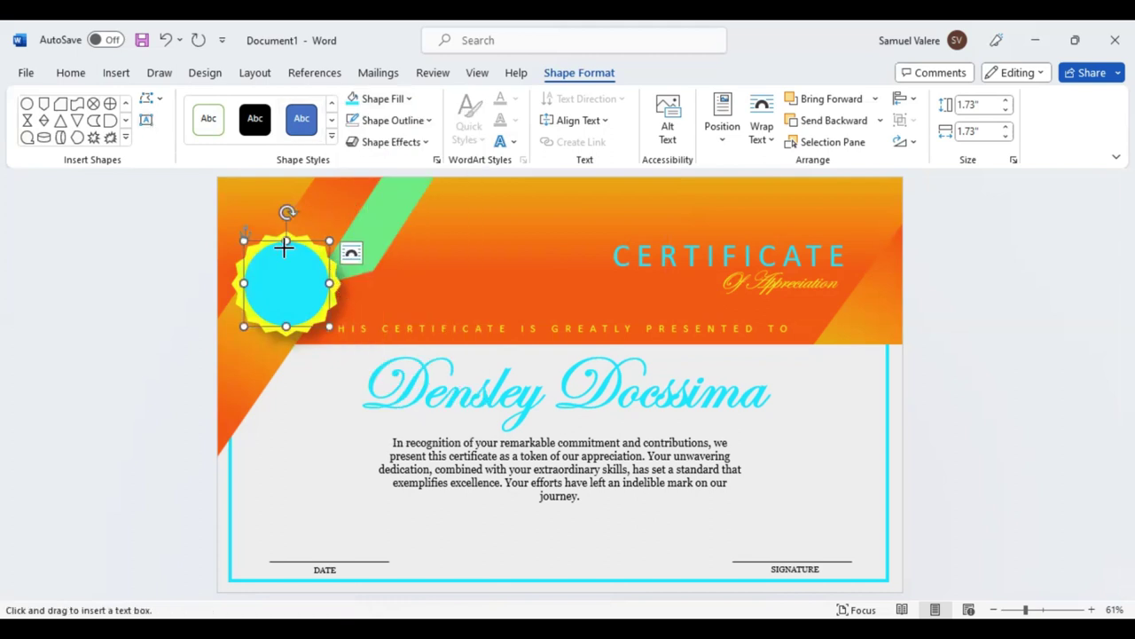
left_click_drag(262, 263, 311, 284)
type("202")
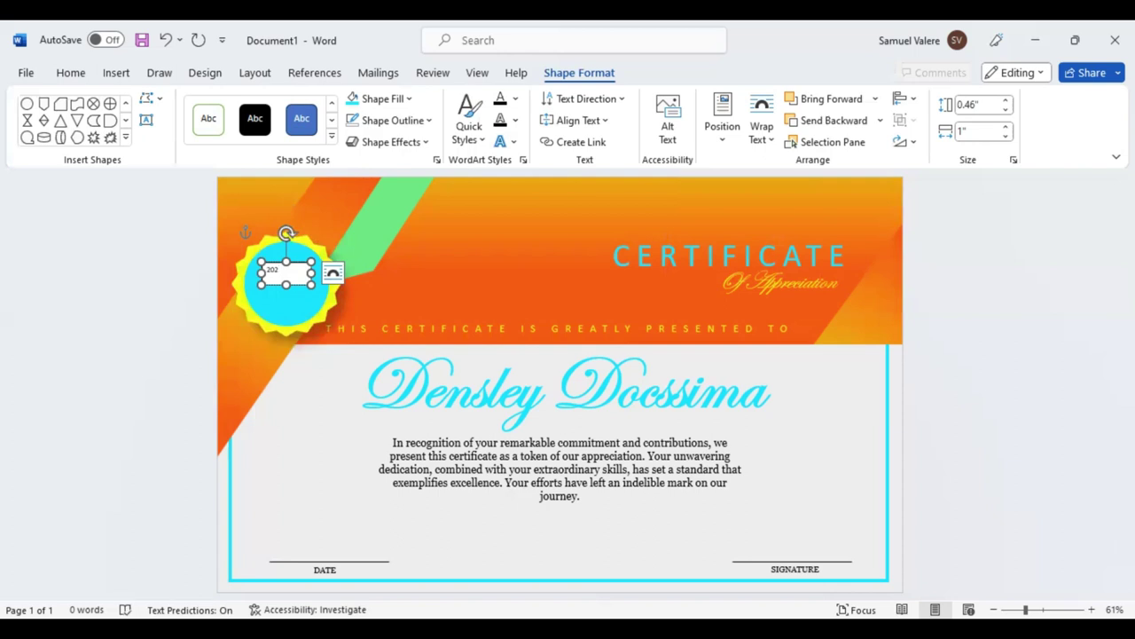
type("4")
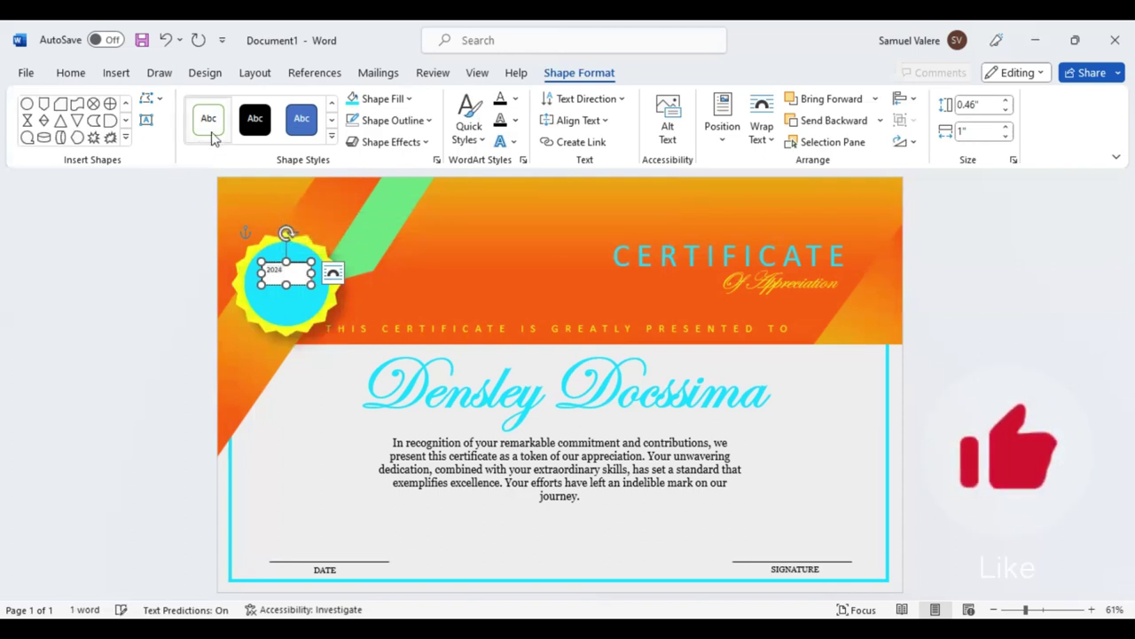
left_click(409, 100)
left_click(369, 330)
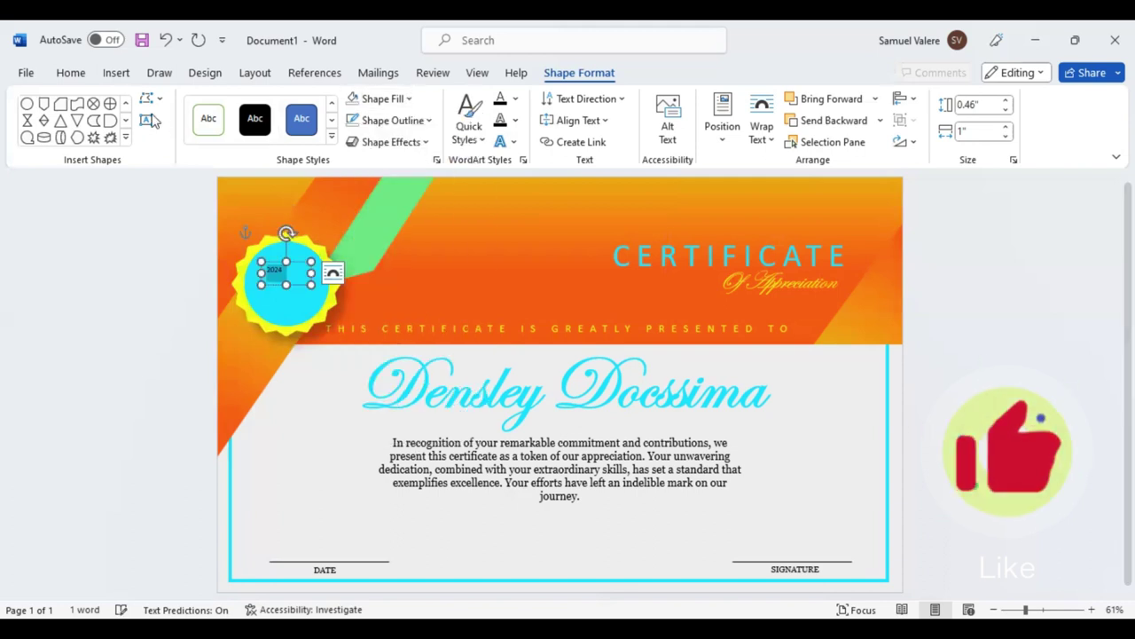
left_click(71, 72)
left_click(377, 132)
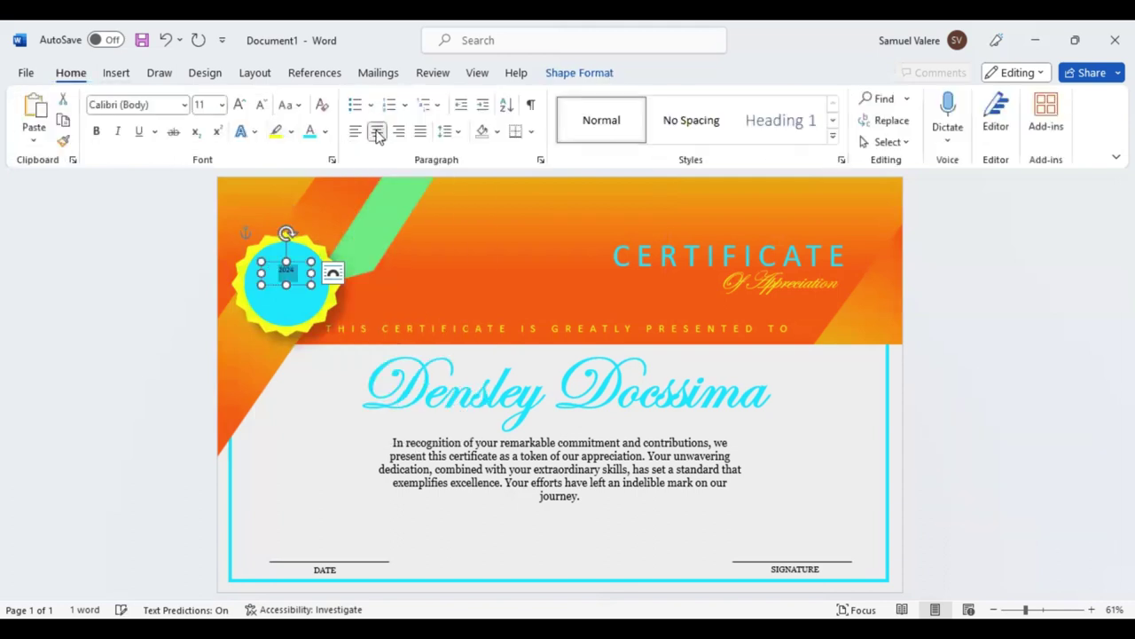
Set 2024 in bold Edwardian Script ITC, enlarged to 36 pt.
left_click(156, 106)
type("Edwardian Script ITC")
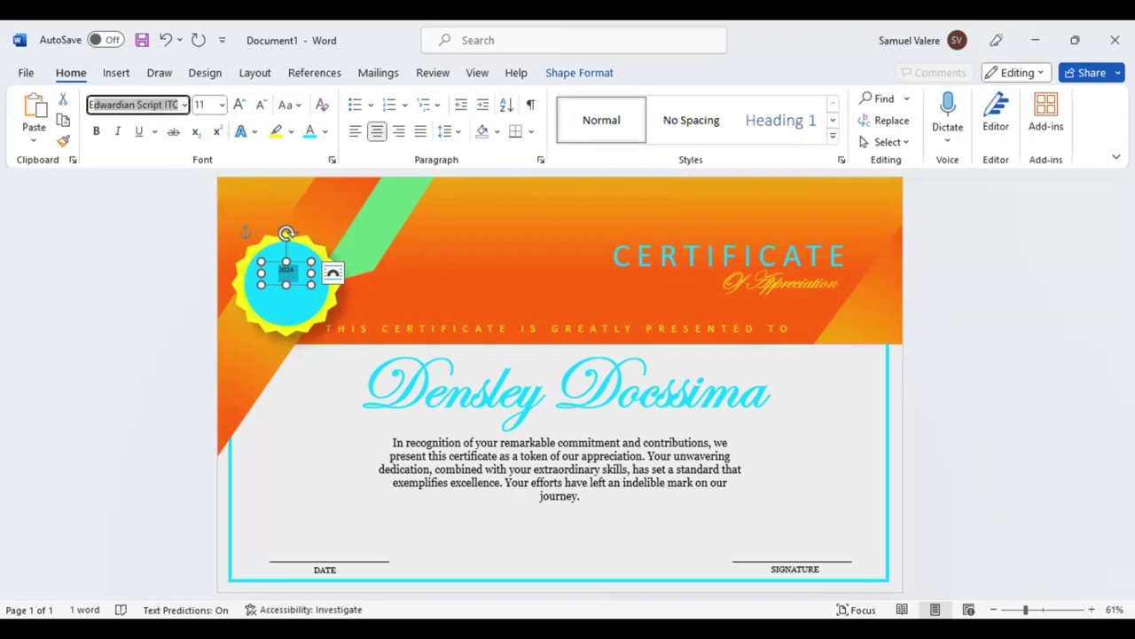
key("Return")
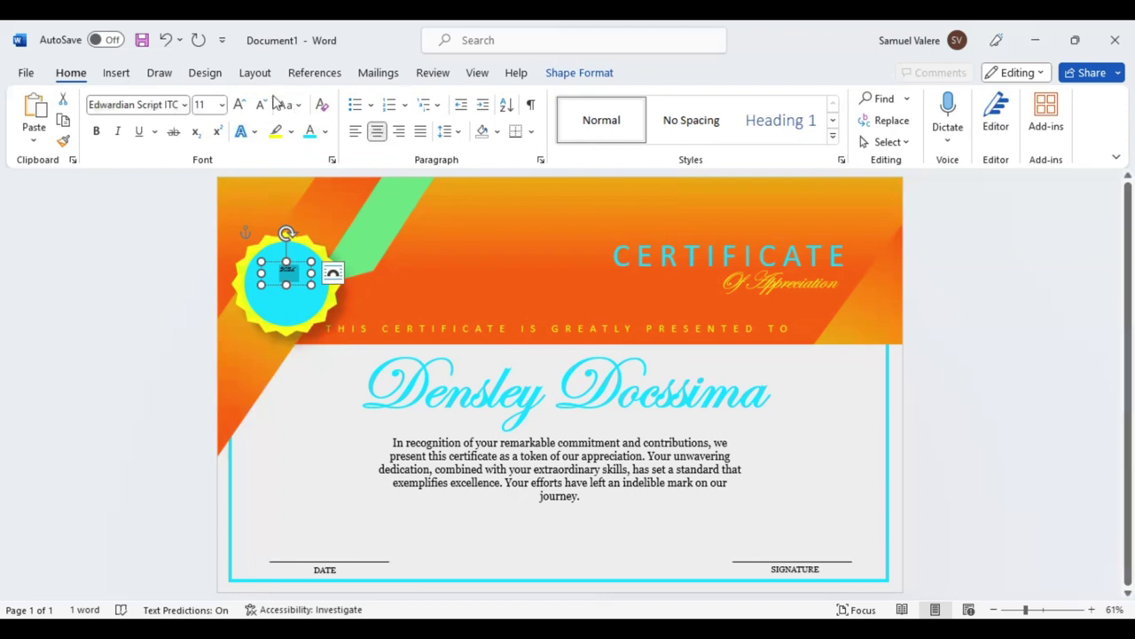
left_click(238, 105)
left_click(237, 104)
left_click(238, 104)
left_click(237, 104)
left_click(238, 105)
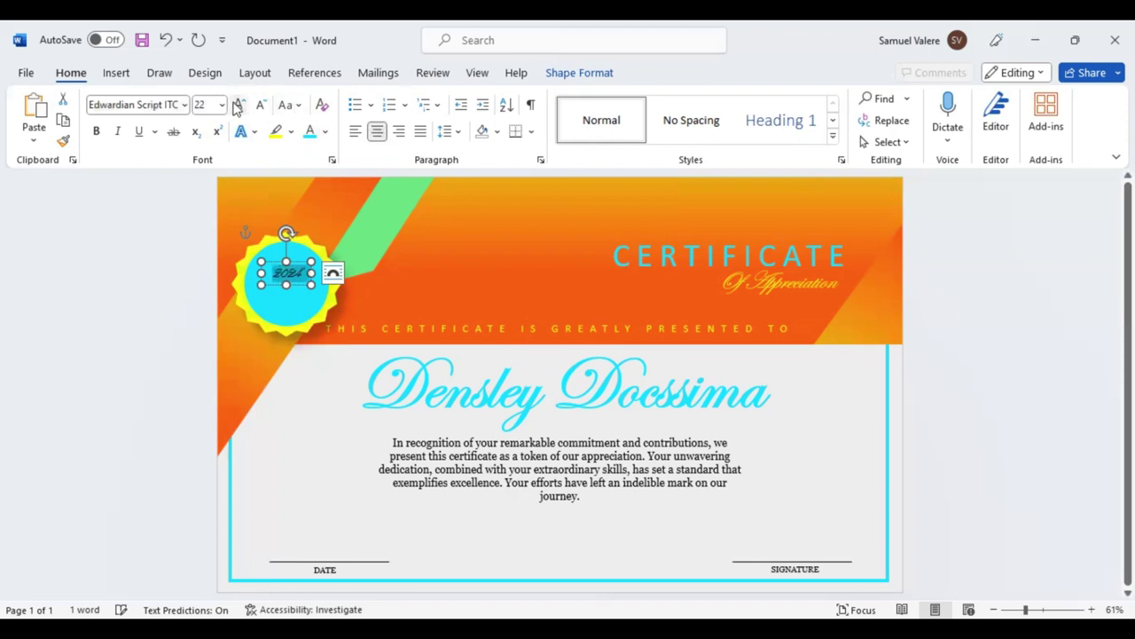
left_click(238, 105)
left_click(238, 104)
left_click(238, 105)
left_click(238, 105)
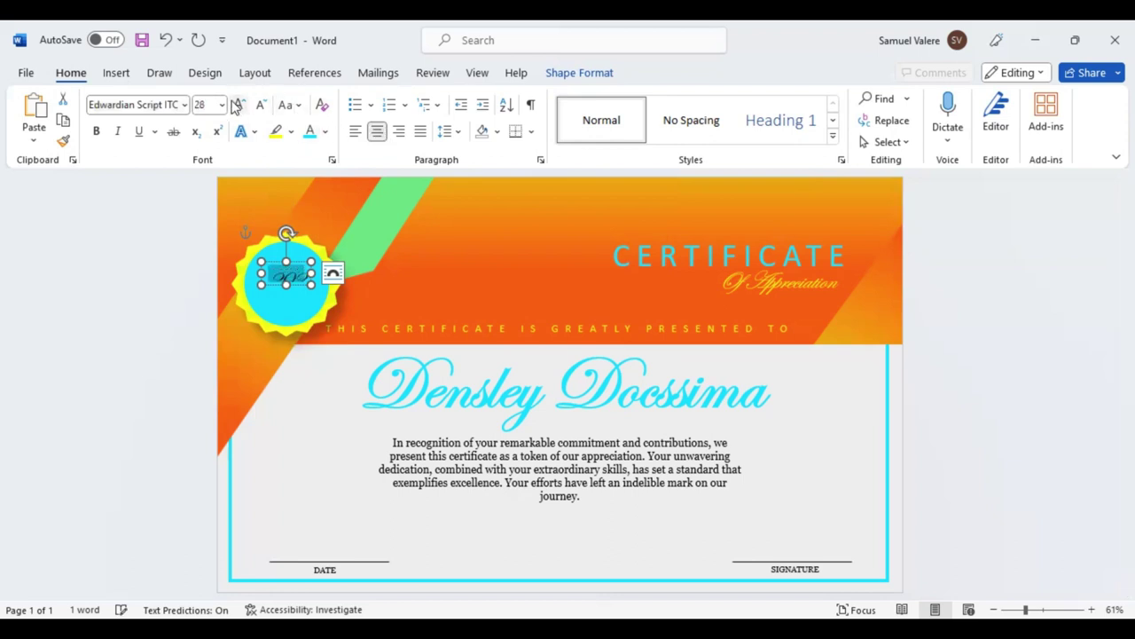
left_click(96, 130)
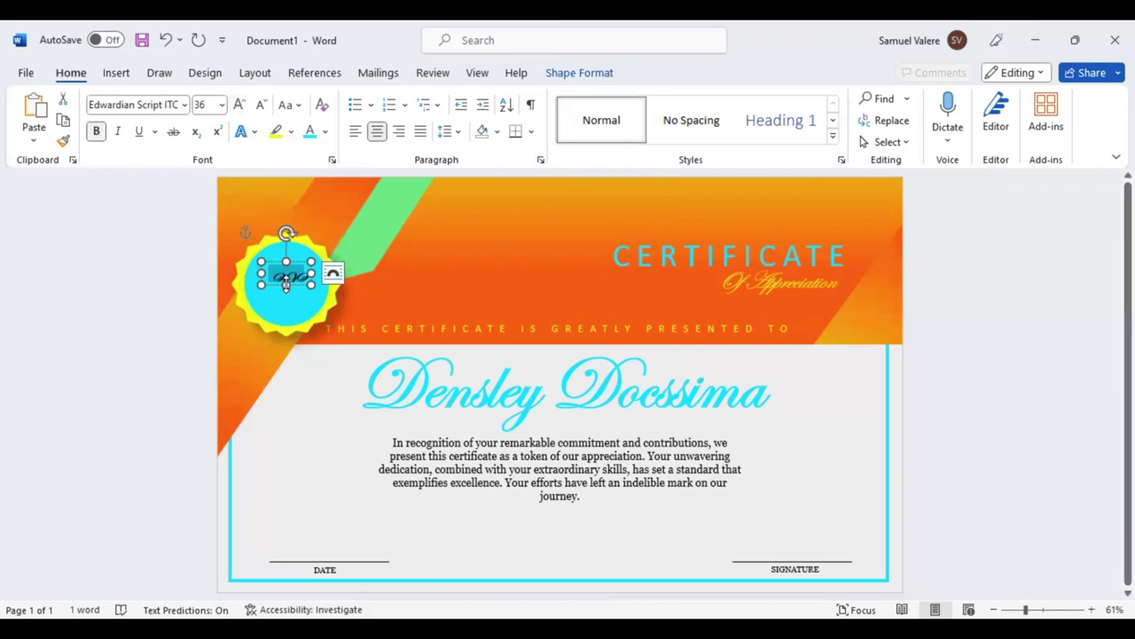
Widen the 2024 text box so the whole year shows, then reselect the year.
left_click(286, 282)
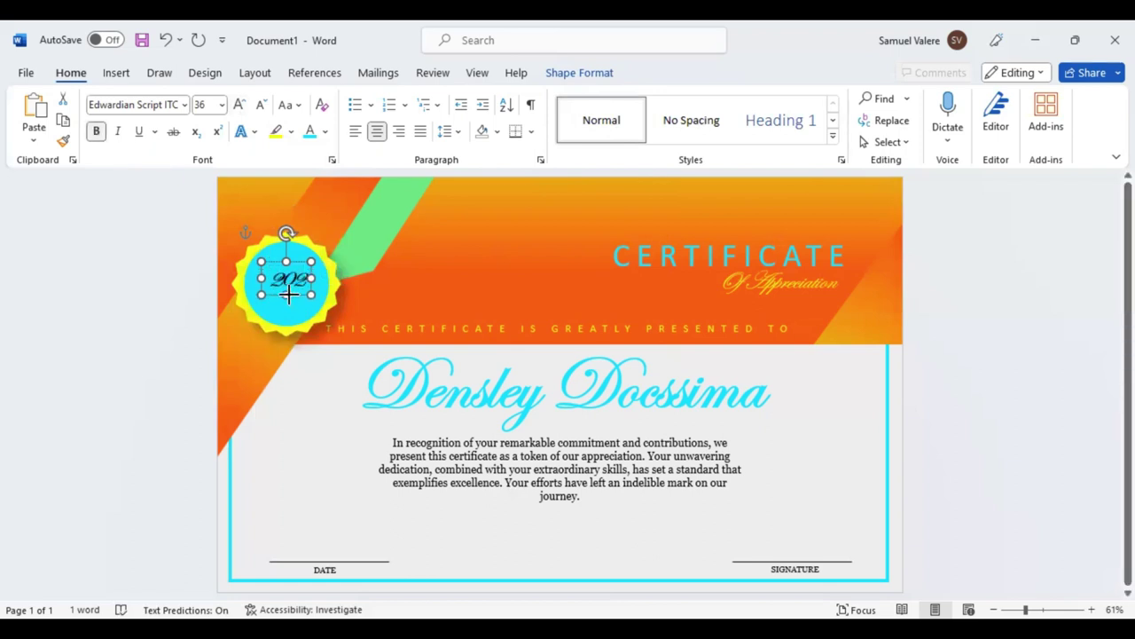
mouse_move(316, 278)
left_mouse_down()
mouse_move(333, 278)
mouse_move(300, 286)
left_mouse_up()
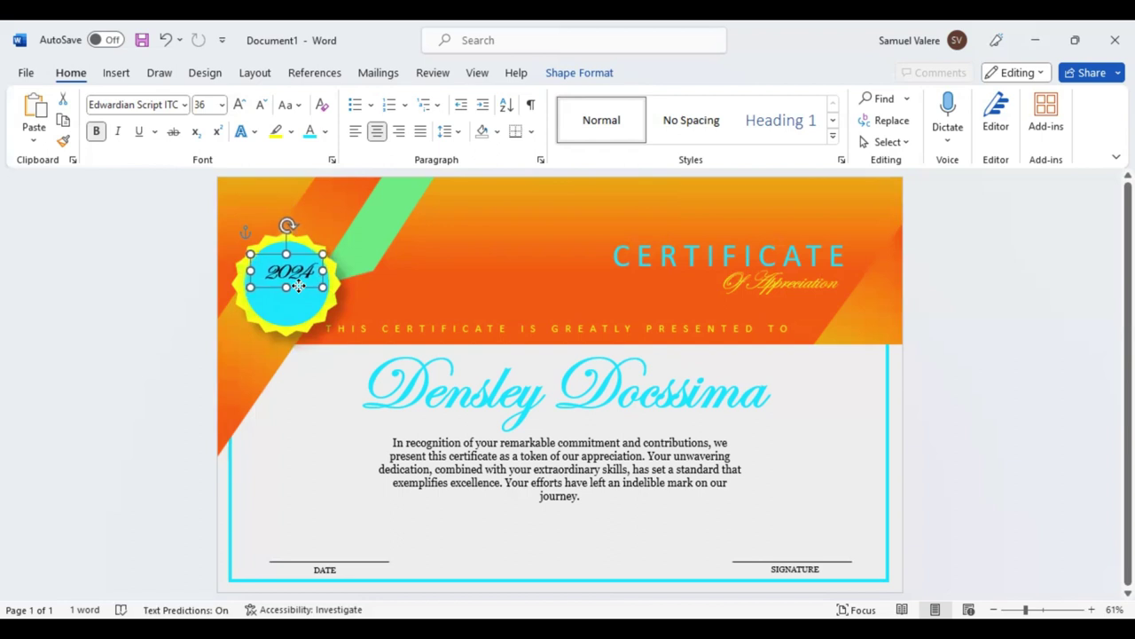
double_click(295, 272)
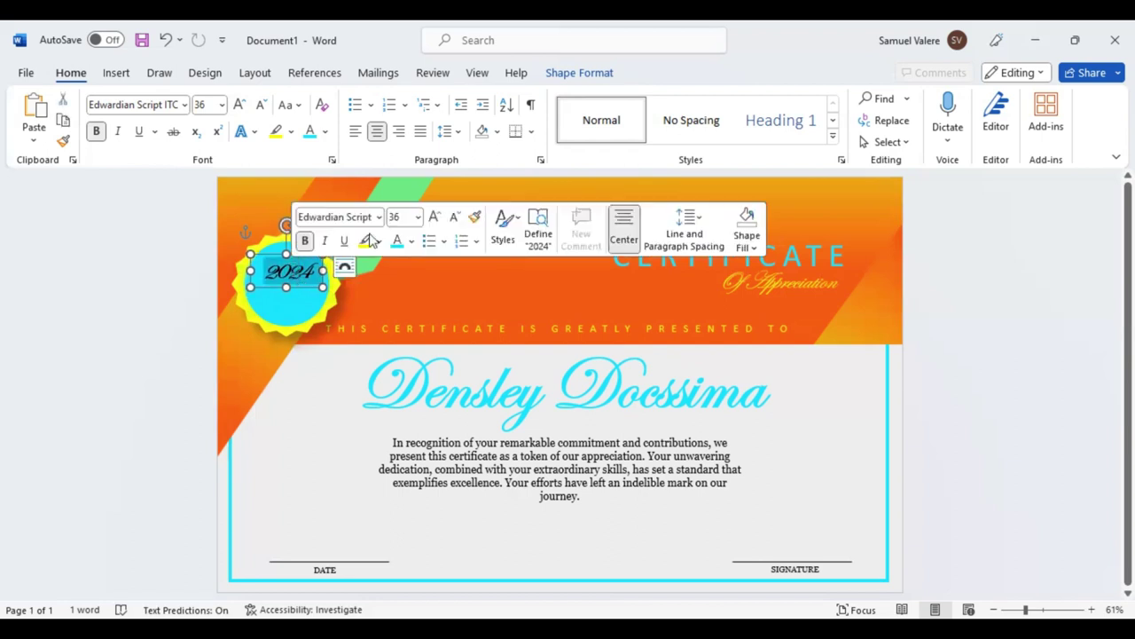
left_click(411, 242)
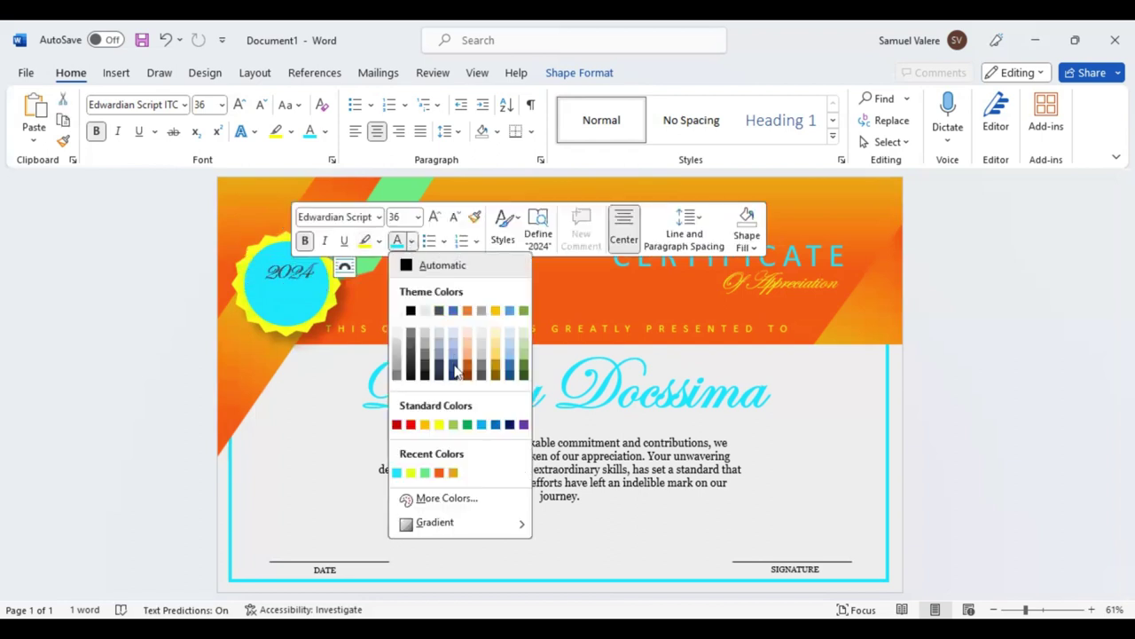
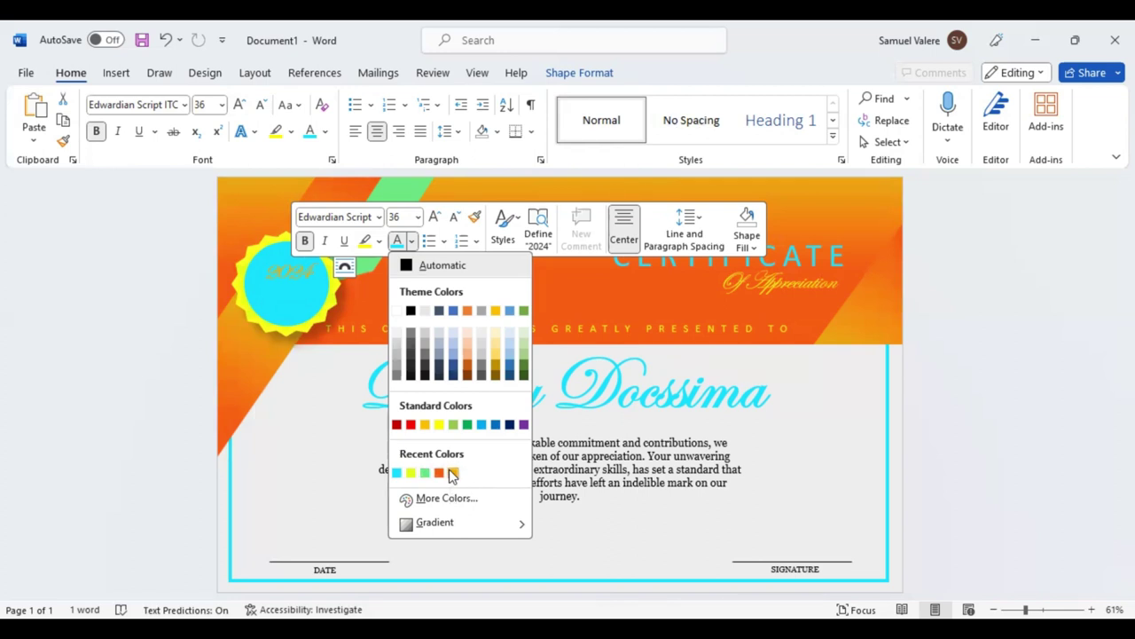
Colour the 2024 badge text gold and Ctrl-drag a copy of its box just below.
left_click(453, 473)
left_click(298, 287)
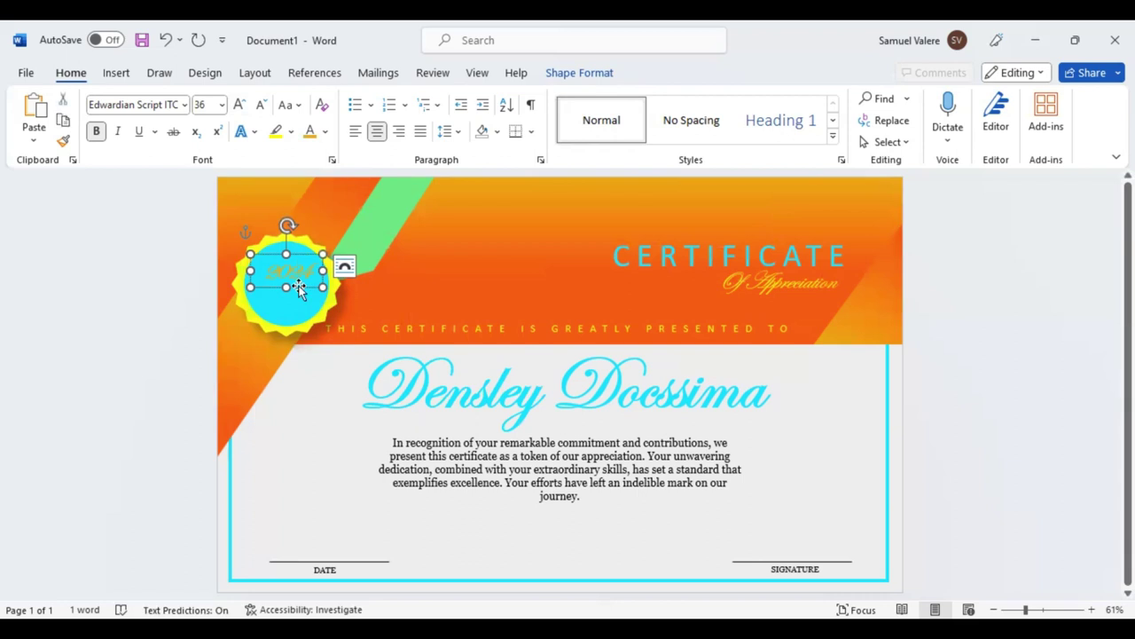
left_click_drag(298, 286, 293, 307)
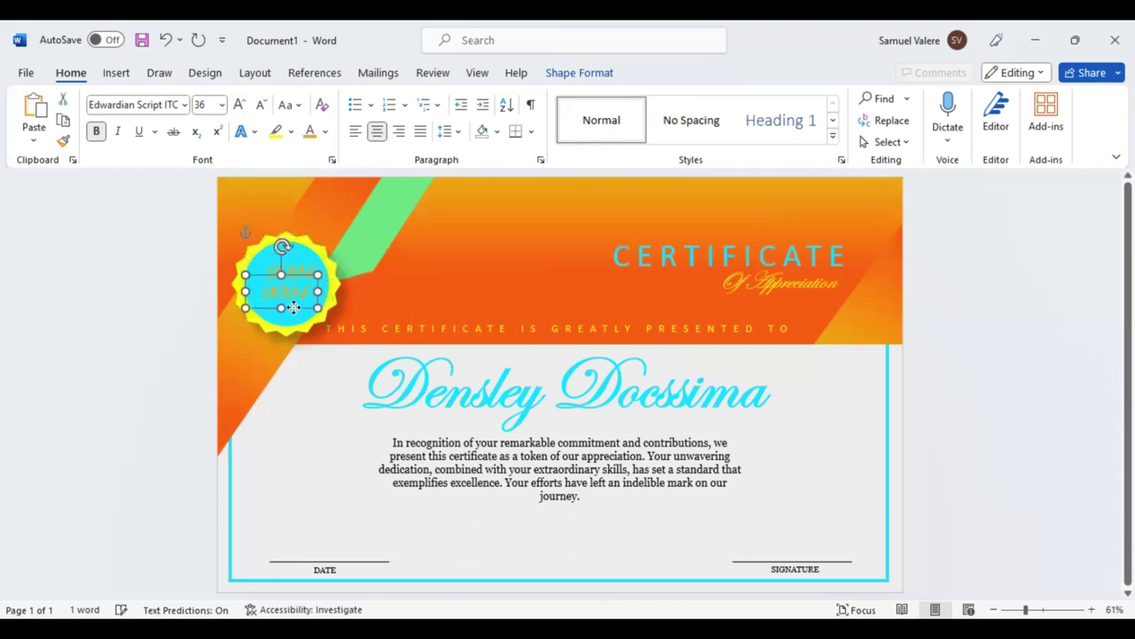
double_click(286, 295)
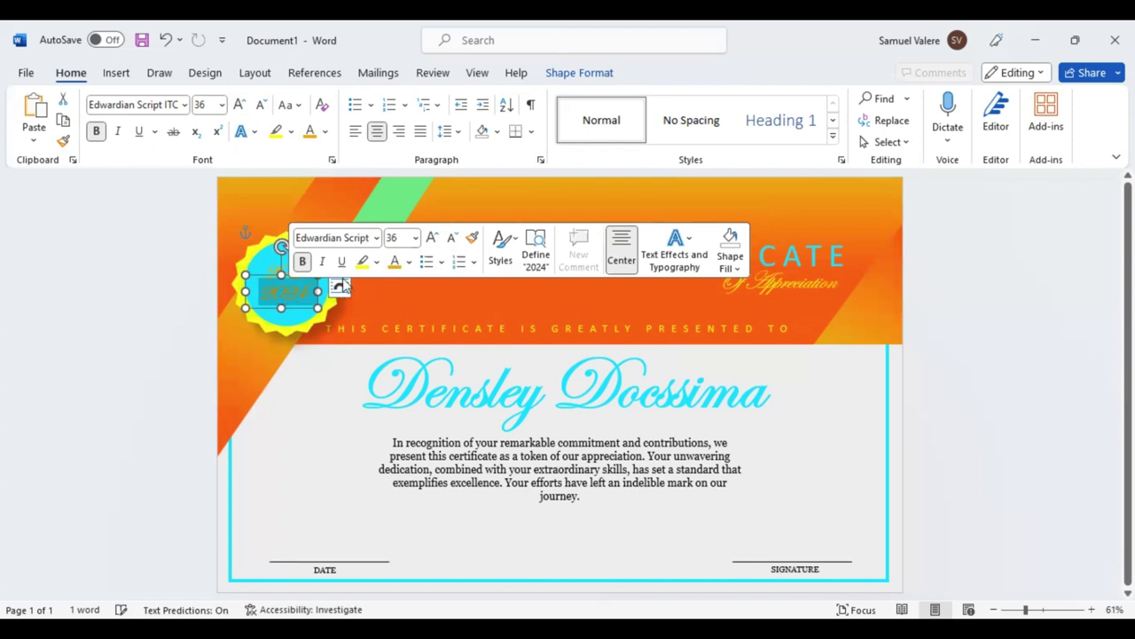
Type 'Award' in Arial Black in the lower badge box and widen the box to fit.
left_click(146, 104)
type("a")
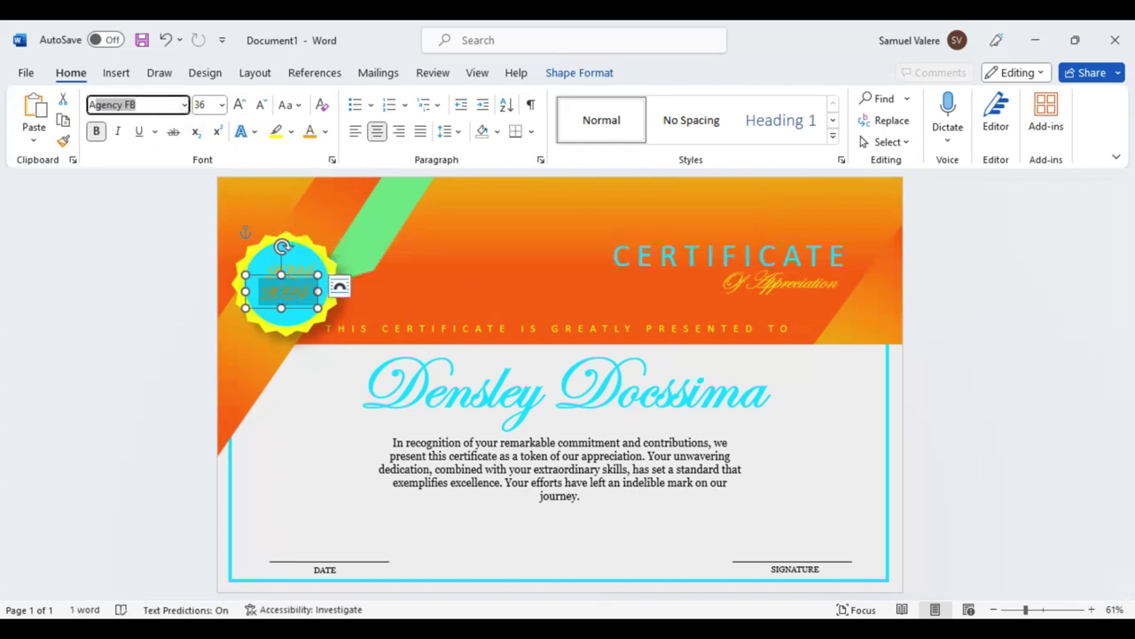
type("r")
type(" b")
key("Return")
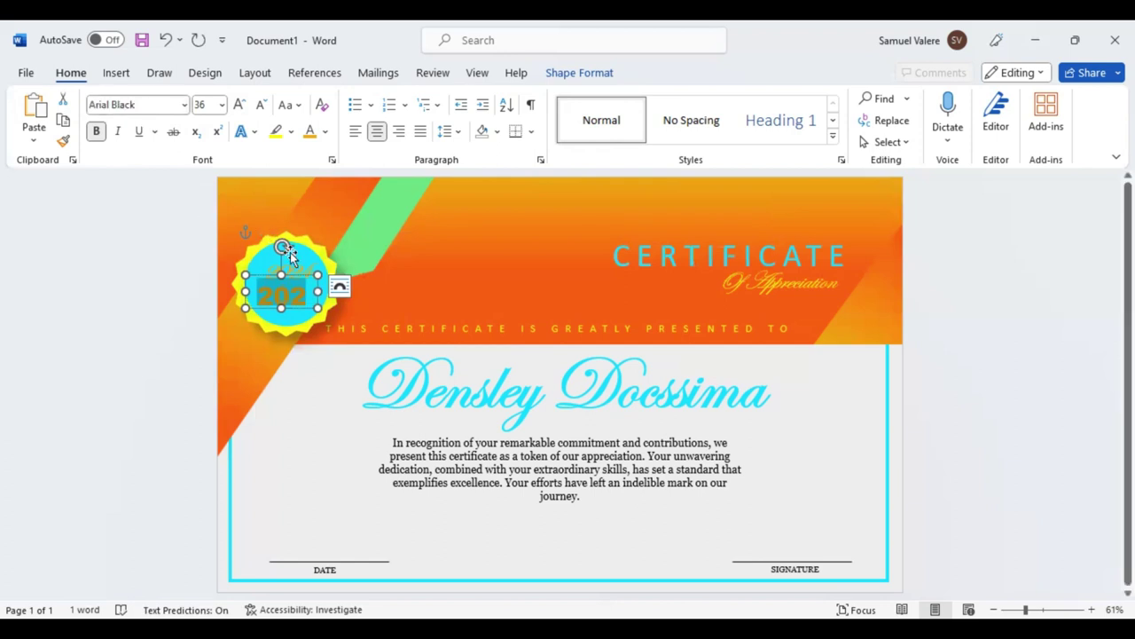
type("Awa")
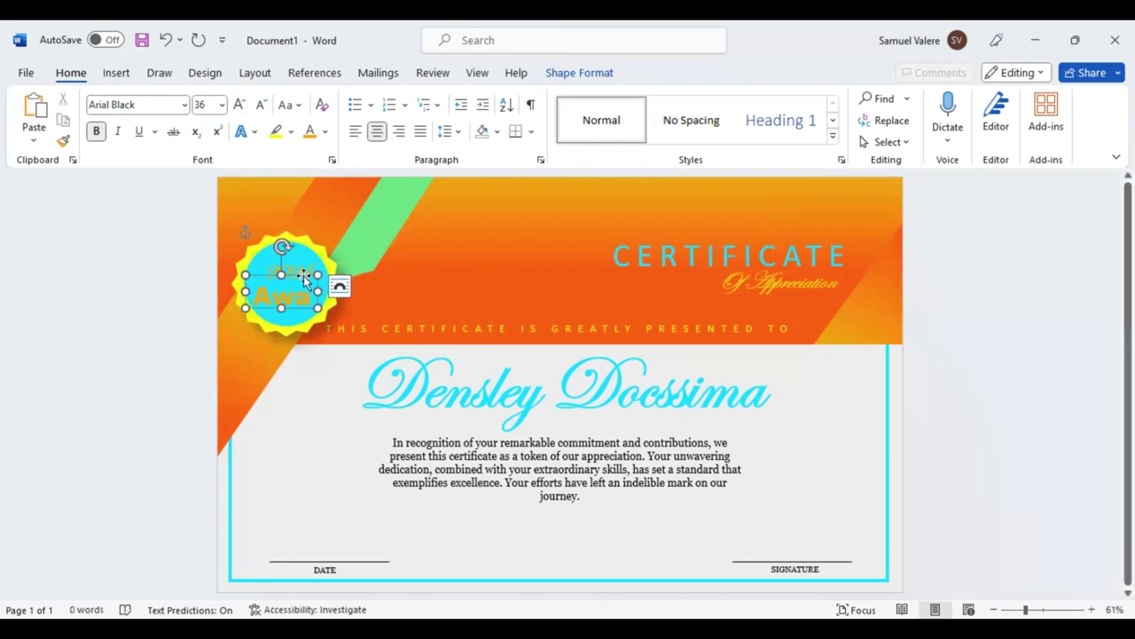
left_click_drag(317, 291, 351, 291)
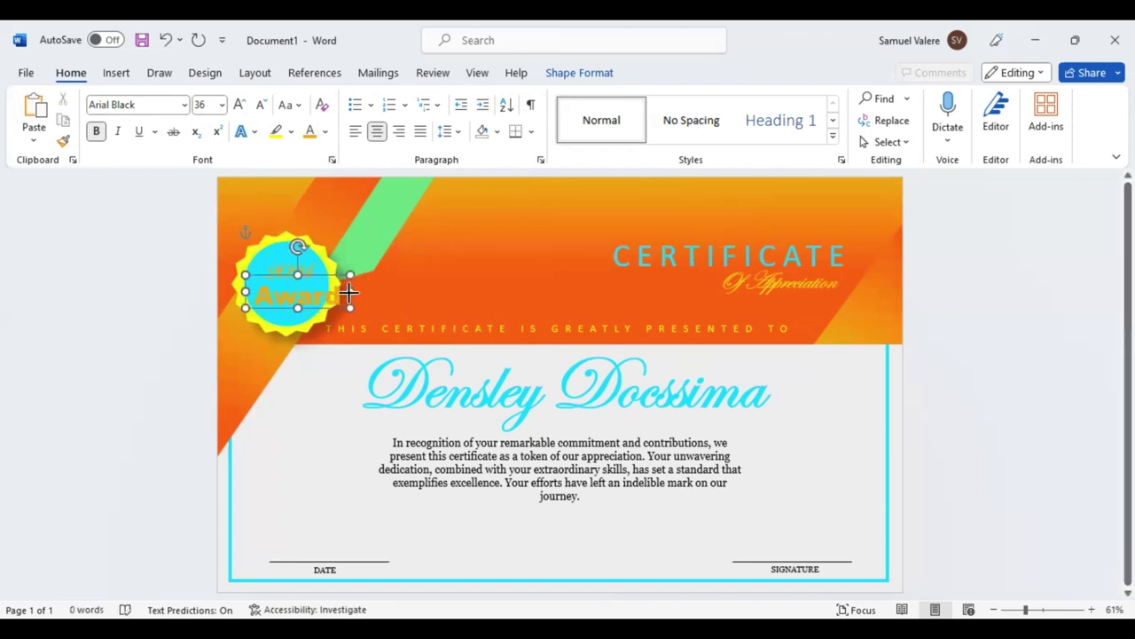
double_click(301, 297)
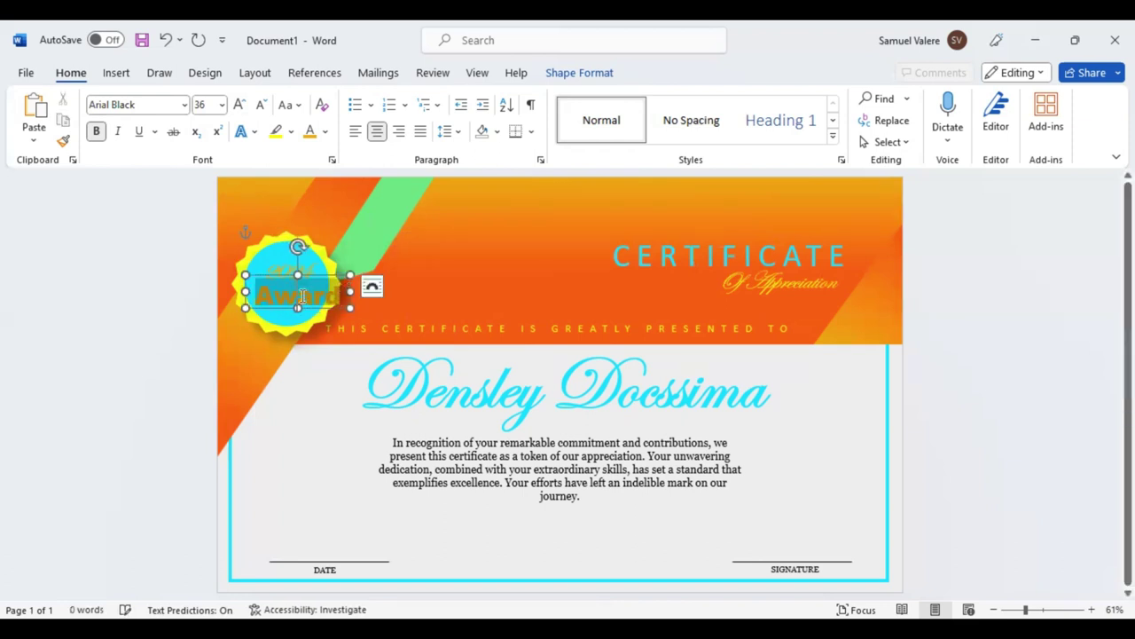
Change the word to UPPERCASE, shrink it to 28 pt, and centre the box under 2024.
left_click(290, 105)
left_click(325, 174)
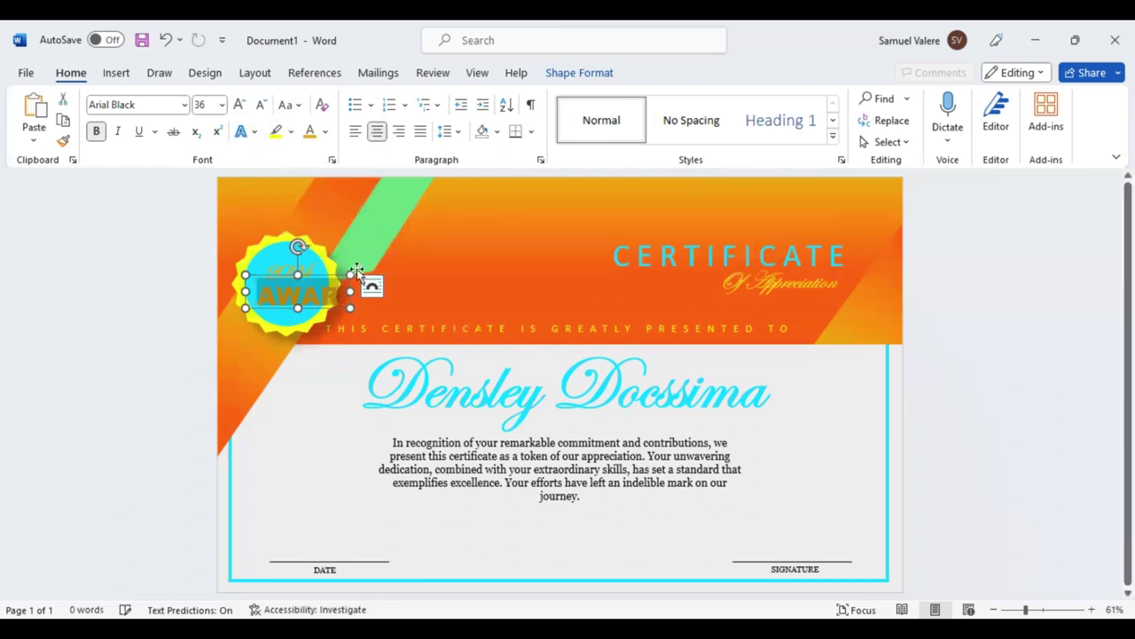
left_click(261, 104)
left_click(305, 307)
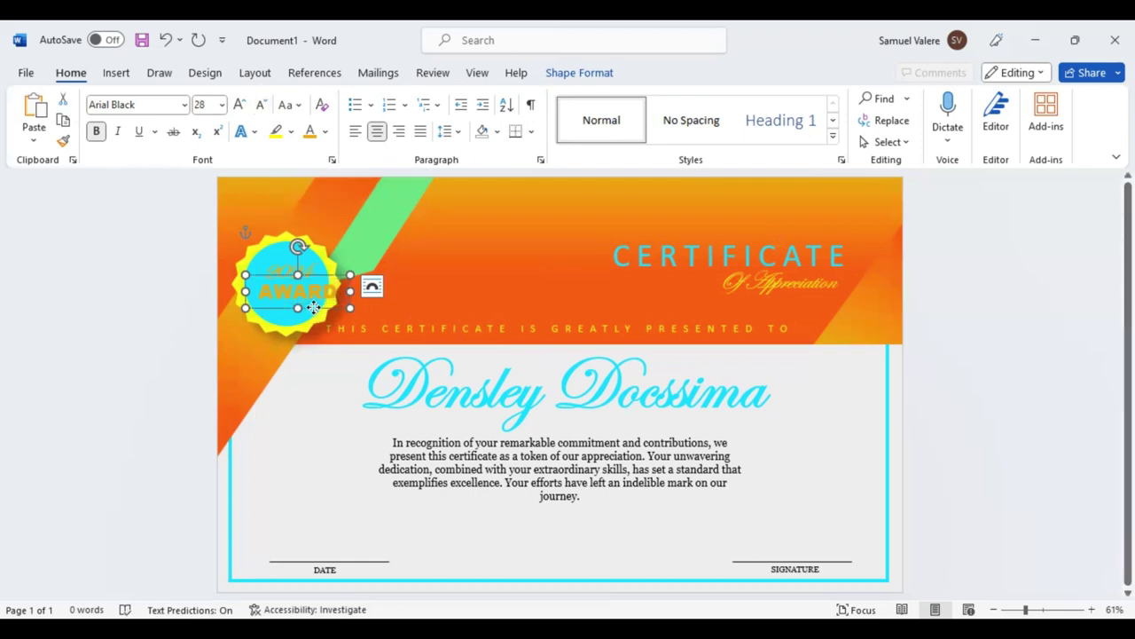
key("Left")
key("Left")
key("Left")
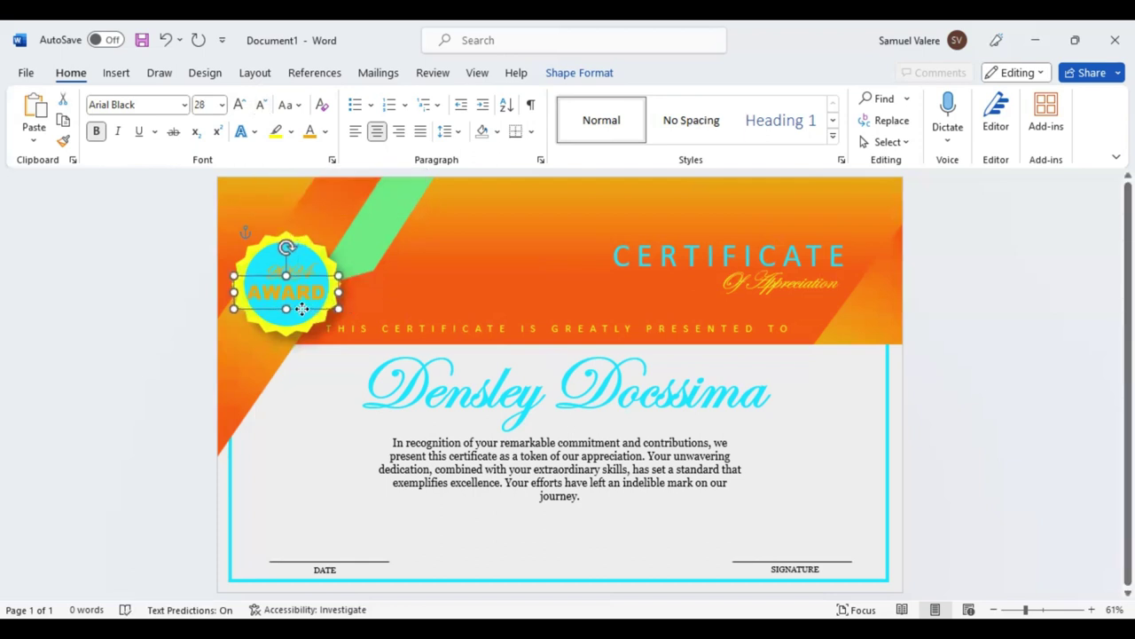
left_click_drag(303, 308, 304, 308)
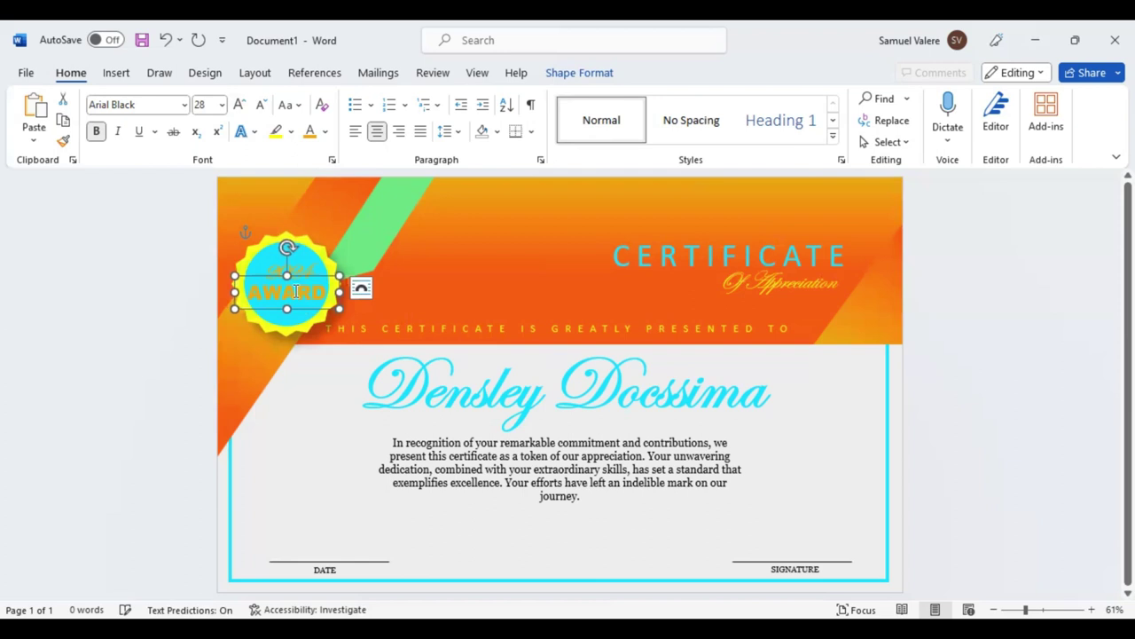
Colour the AWARD text orange-red.
double_click(296, 291)
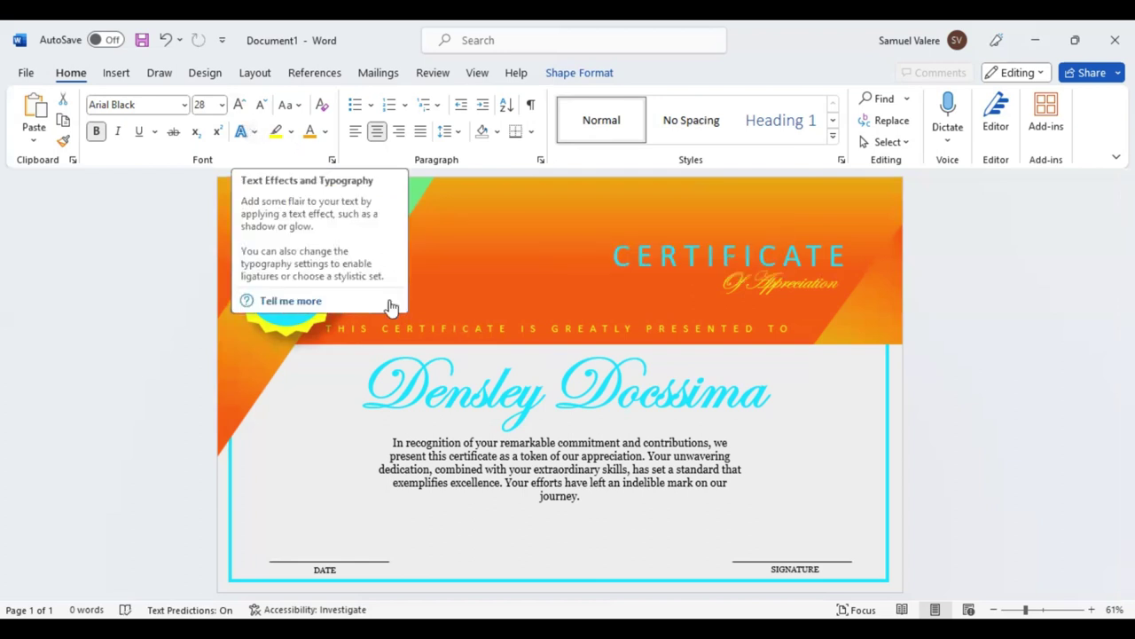
left_click(417, 267)
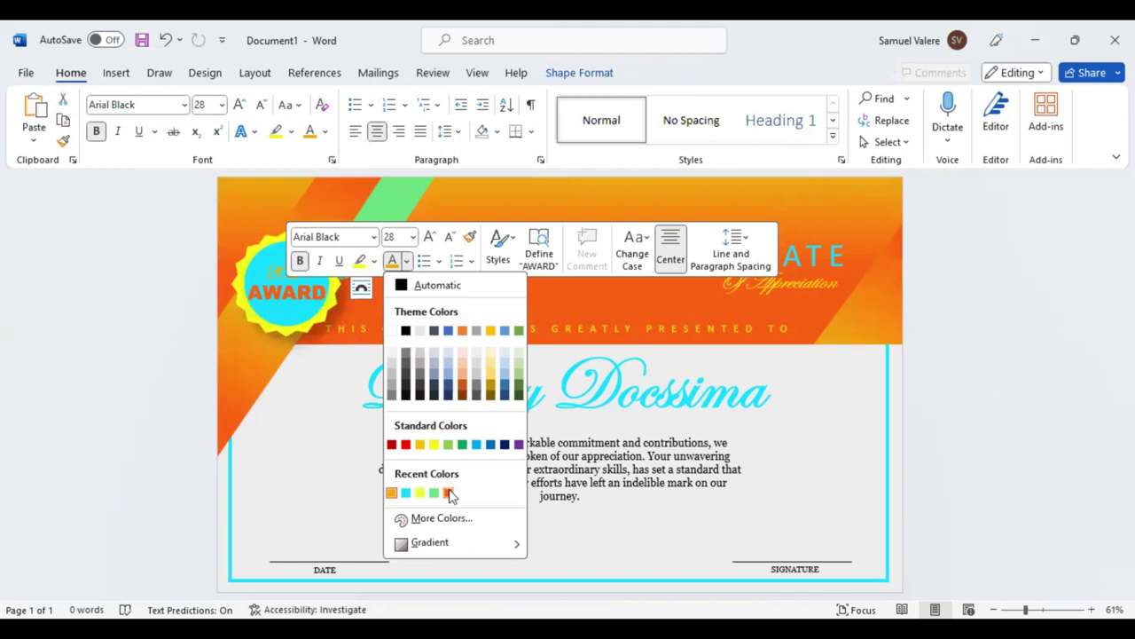
left_click(450, 493)
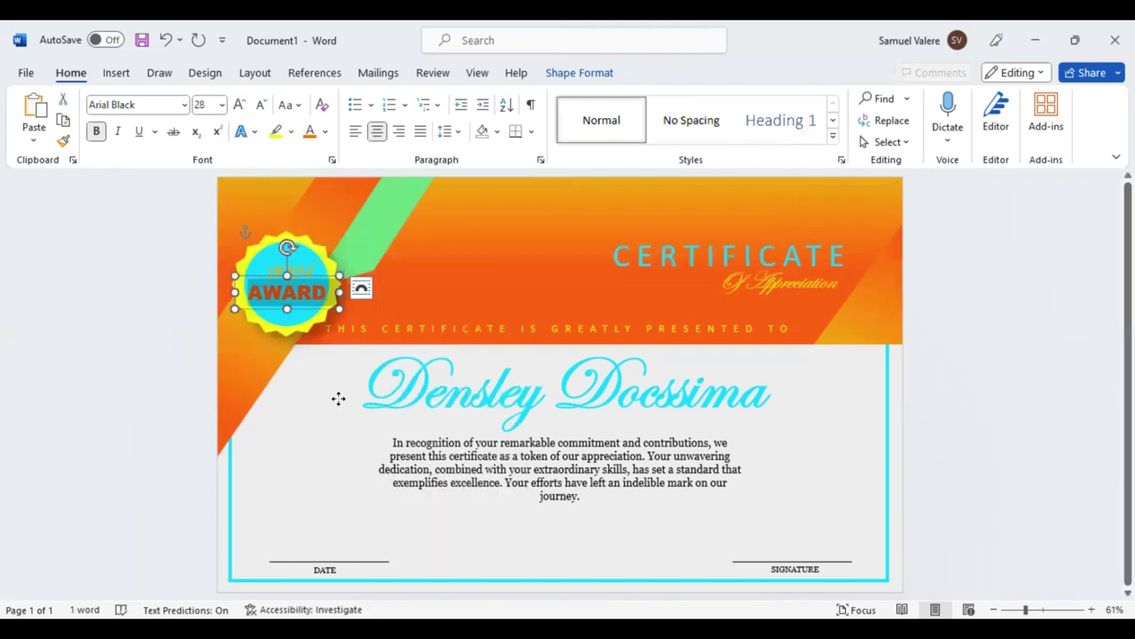
left_click(339, 398)
Move the appreciation paragraph and name boxes slightly lower, centred under the tagline.
left_click(513, 465)
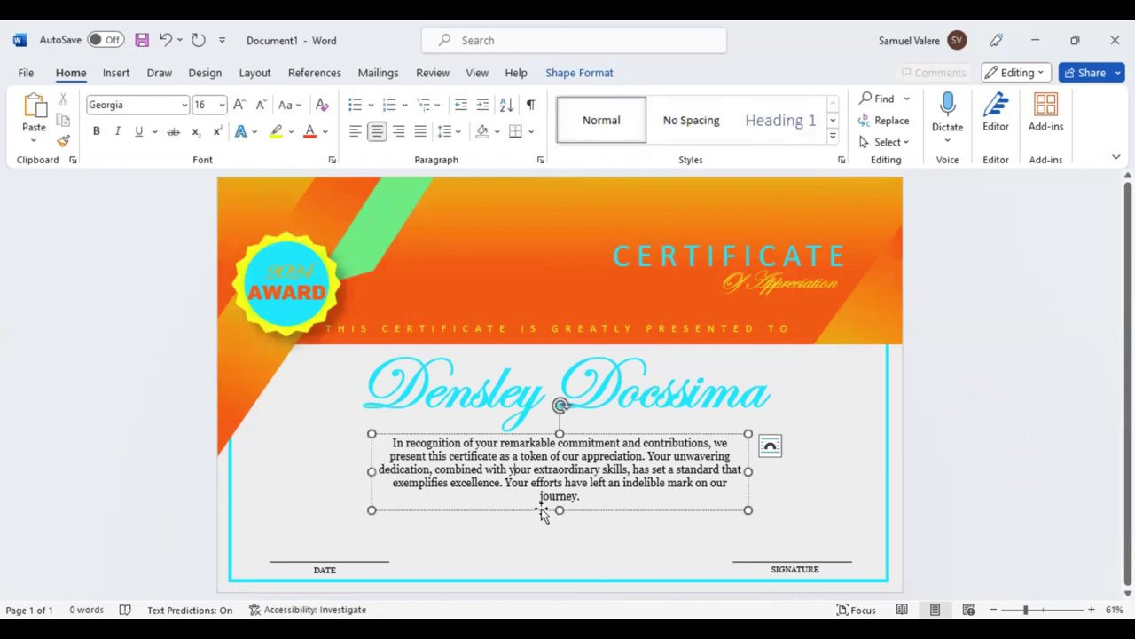
left_click_drag(541, 509, 539, 517)
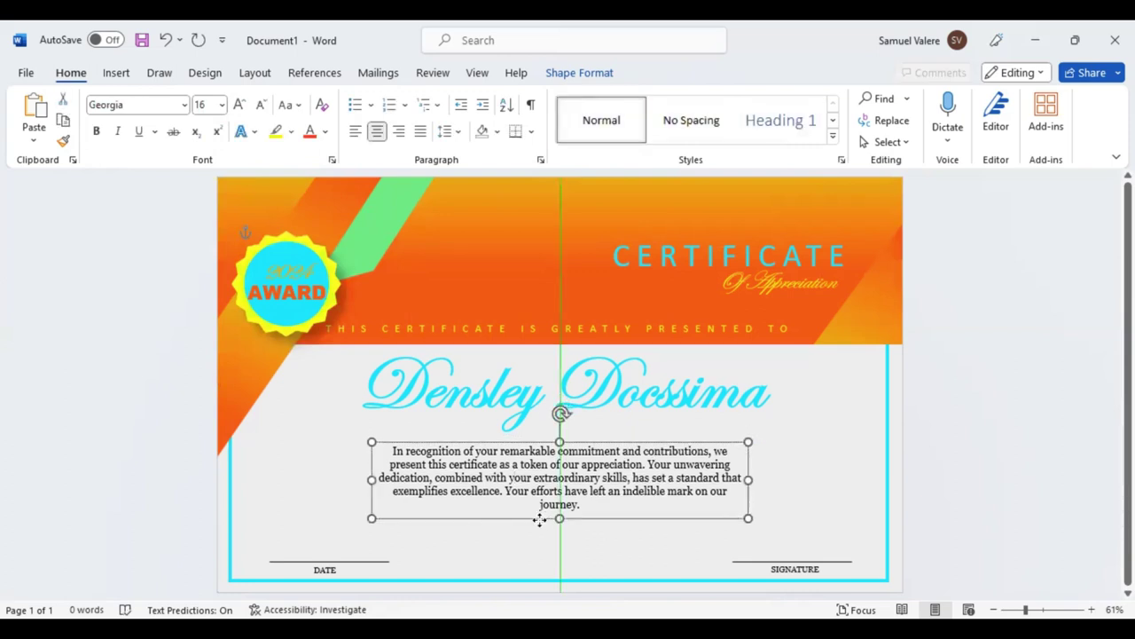
left_click_drag(540, 520, 538, 520)
left_click_drag(588, 449, 589, 448)
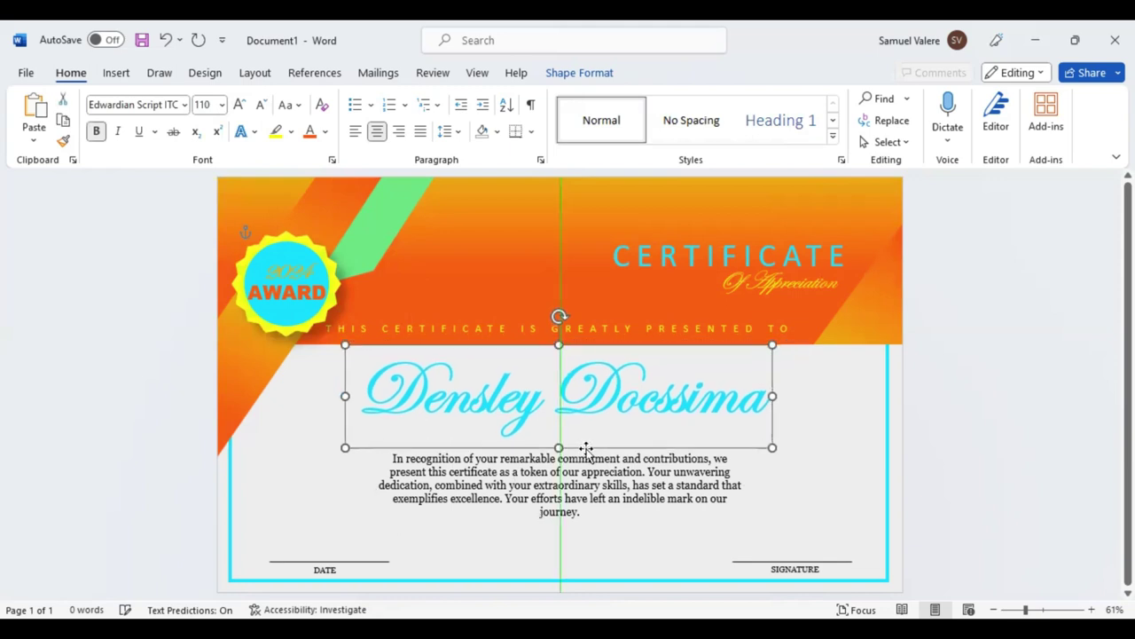
left_click_drag(587, 450, 588, 450)
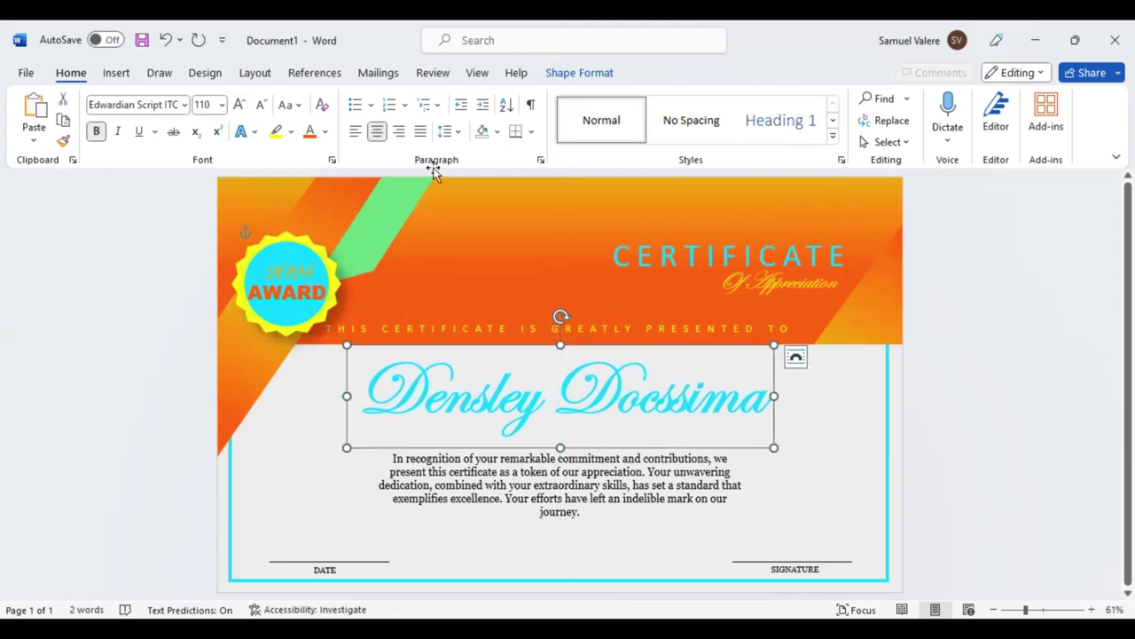
Draw an Isosceles Triangle shape over the badge's top-left area.
left_click(116, 73)
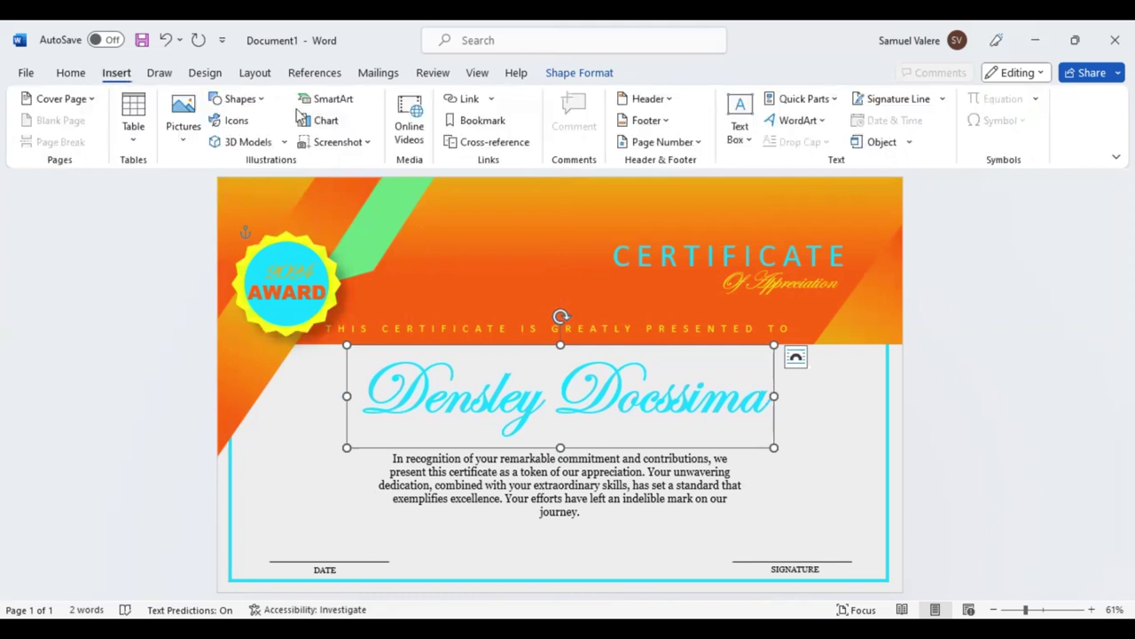
left_click(253, 99)
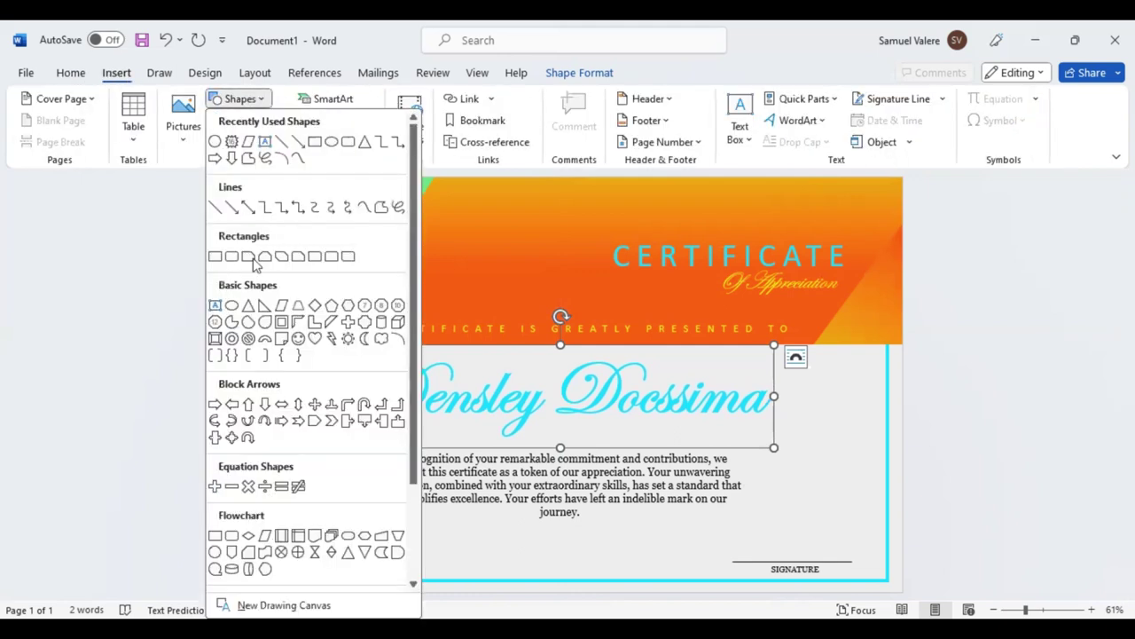
left_click(265, 306)
left_click_drag(270, 207, 347, 304)
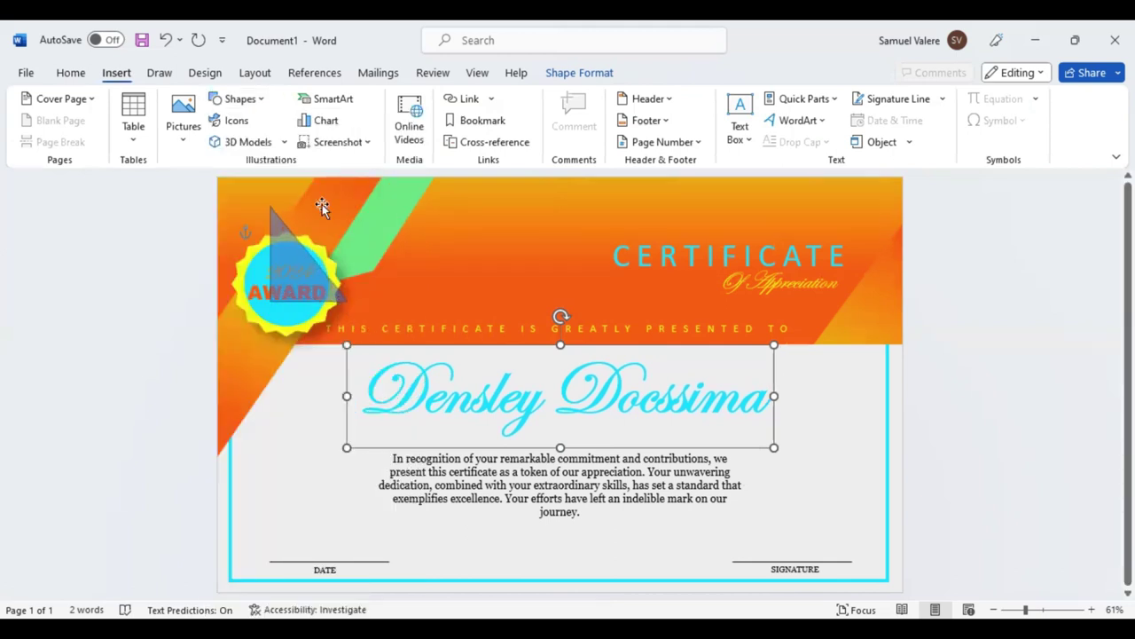
Rotate the triangle and position it in the page's top-left corner.
left_click_drag(307, 180, 384, 262)
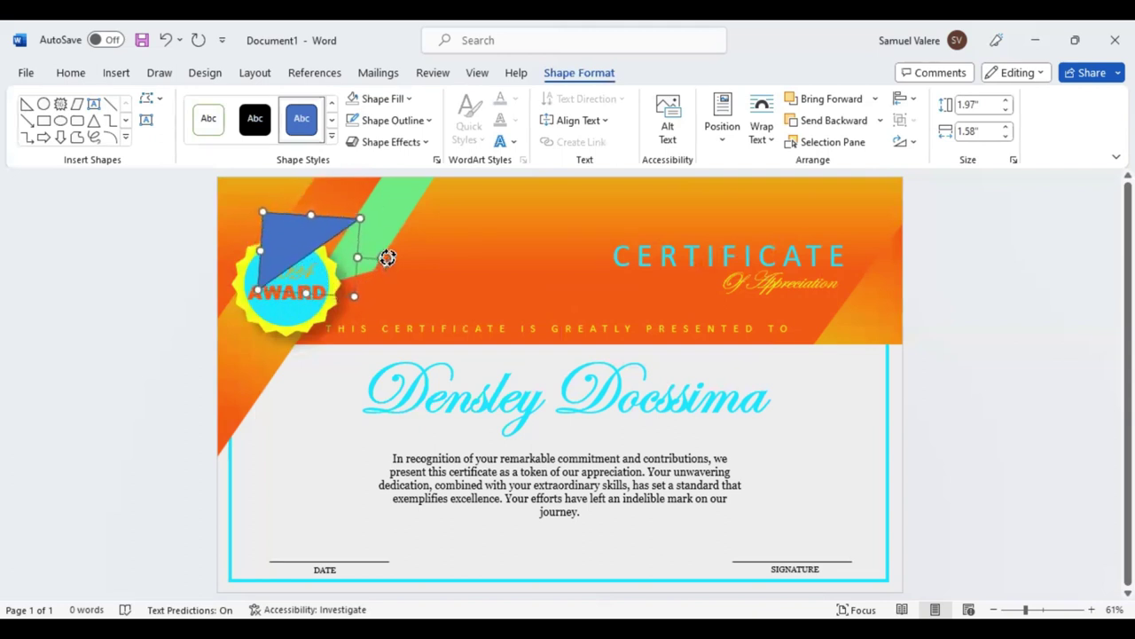
left_click_drag(384, 262, 386, 255)
left_click_drag(300, 235, 249, 209)
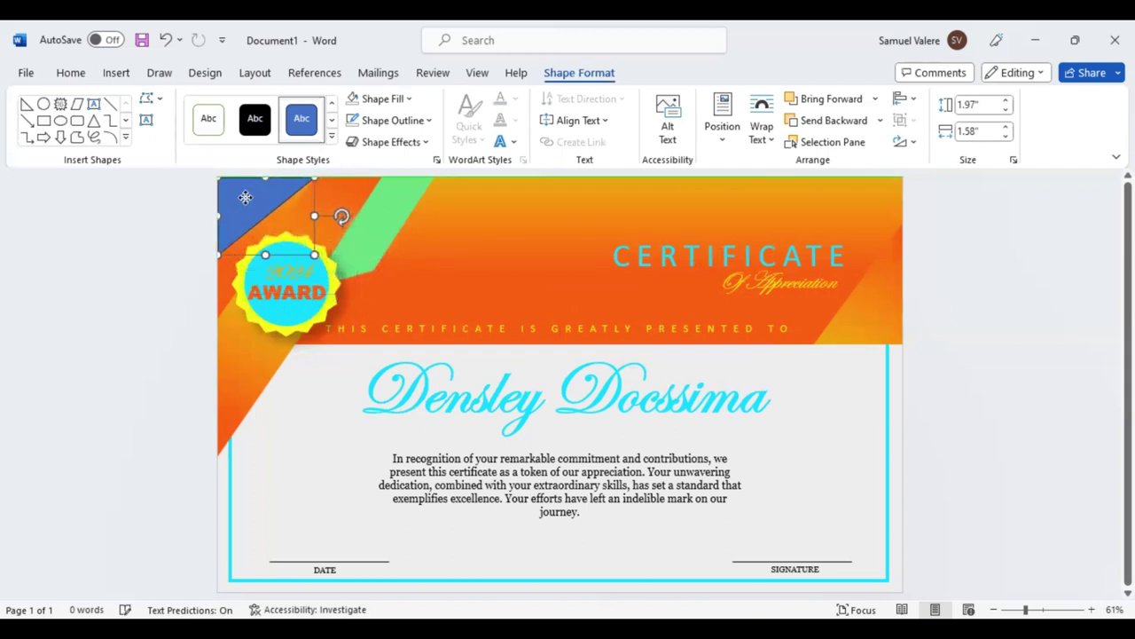
key("ctrl+z")
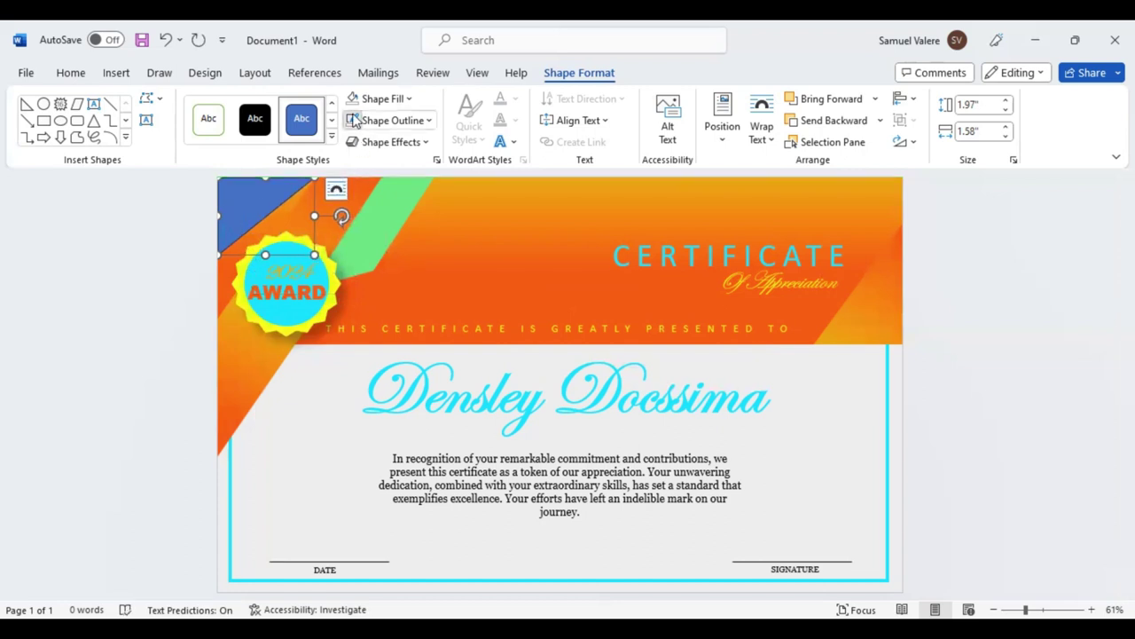
Edit the triangle's points to stretch it to 2.14" by 3.09" down the left edge.
right_click(245, 177)
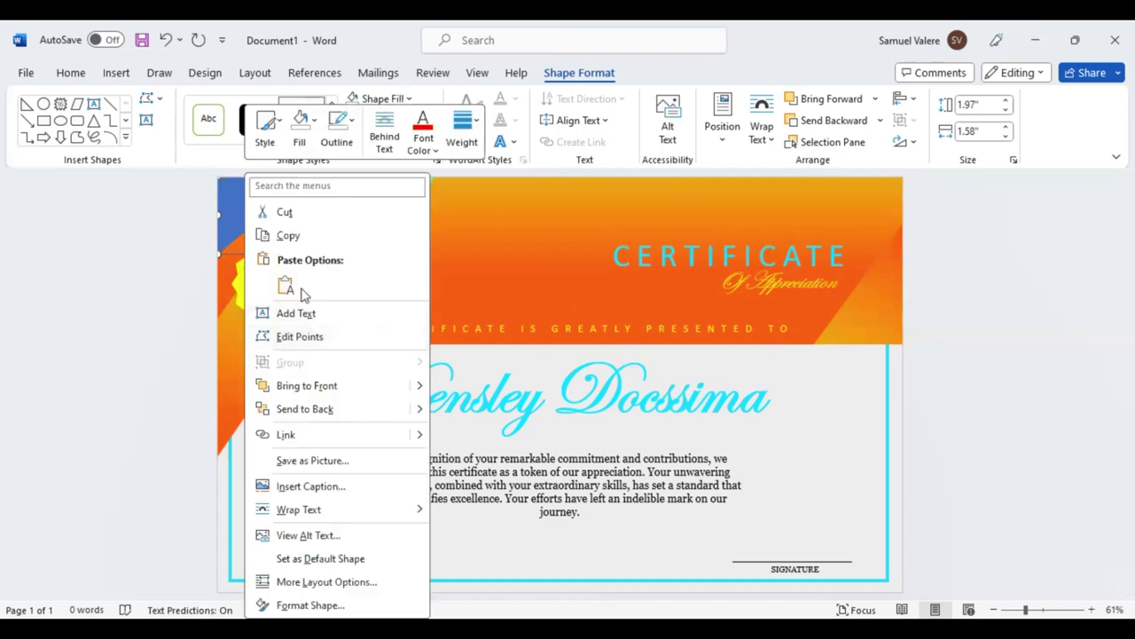
left_click(283, 338)
left_click_drag(218, 254, 216, 328)
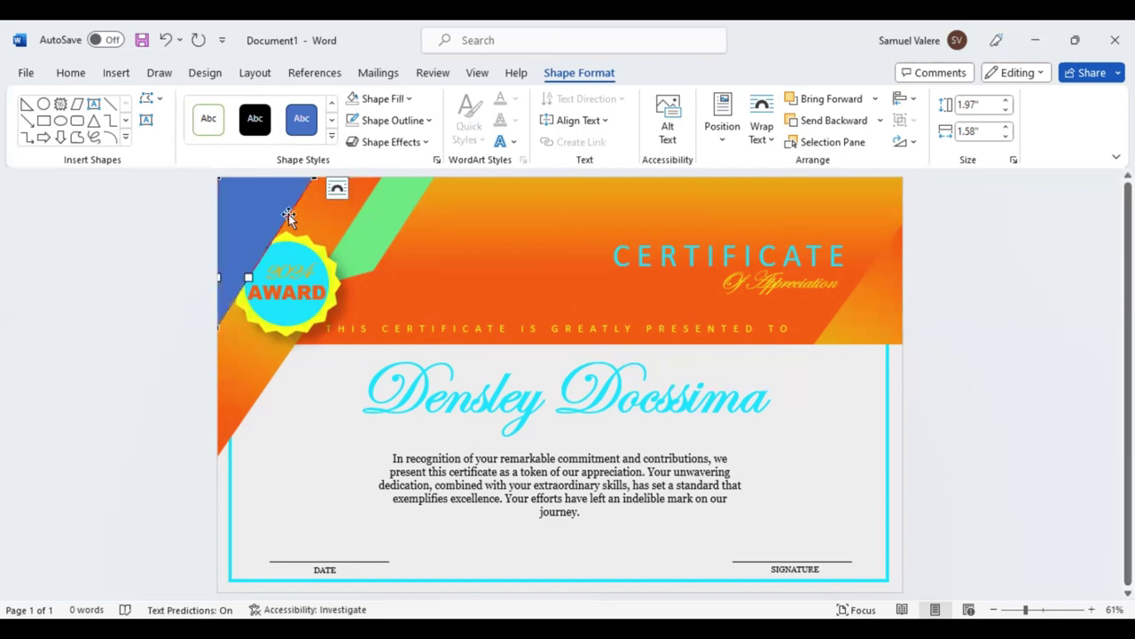
left_click(316, 178)
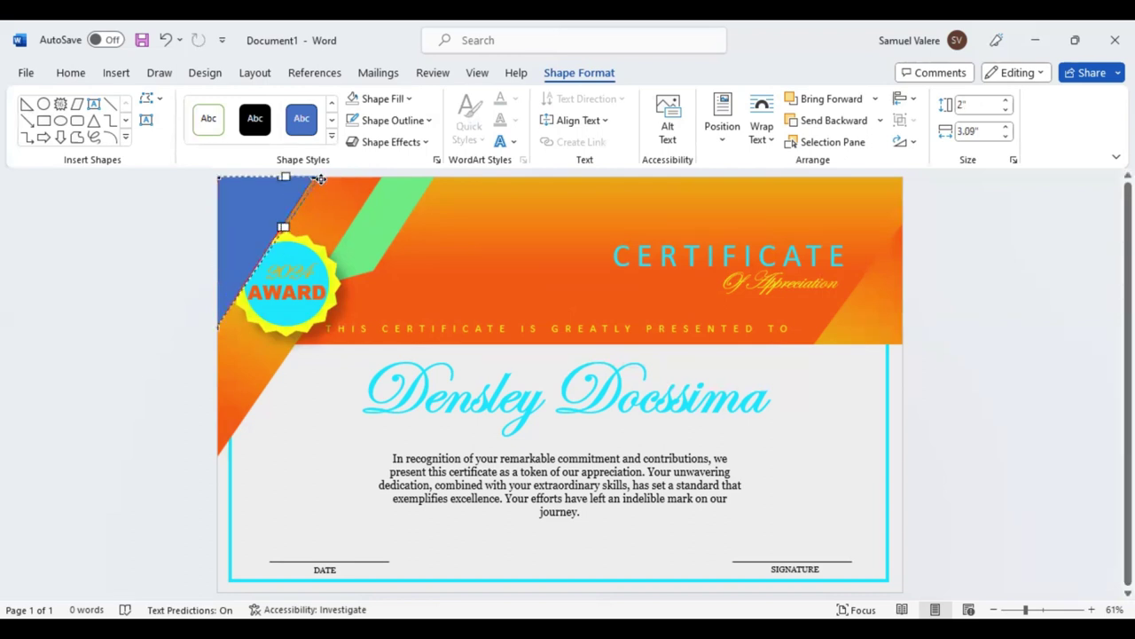
left_click_drag(321, 179, 319, 172)
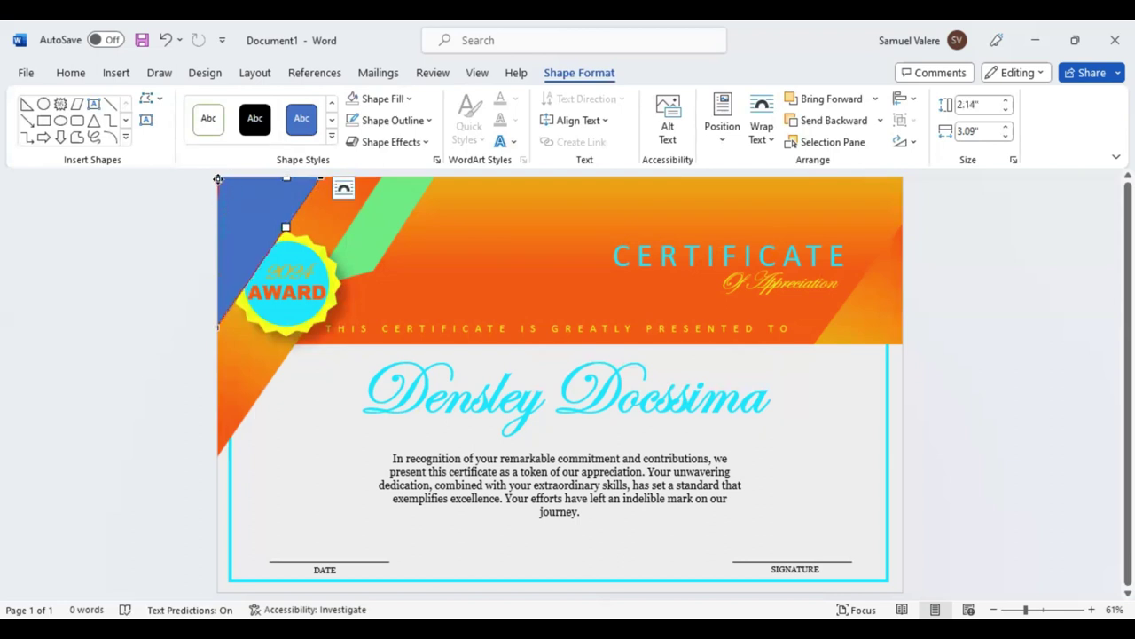
left_click(218, 179)
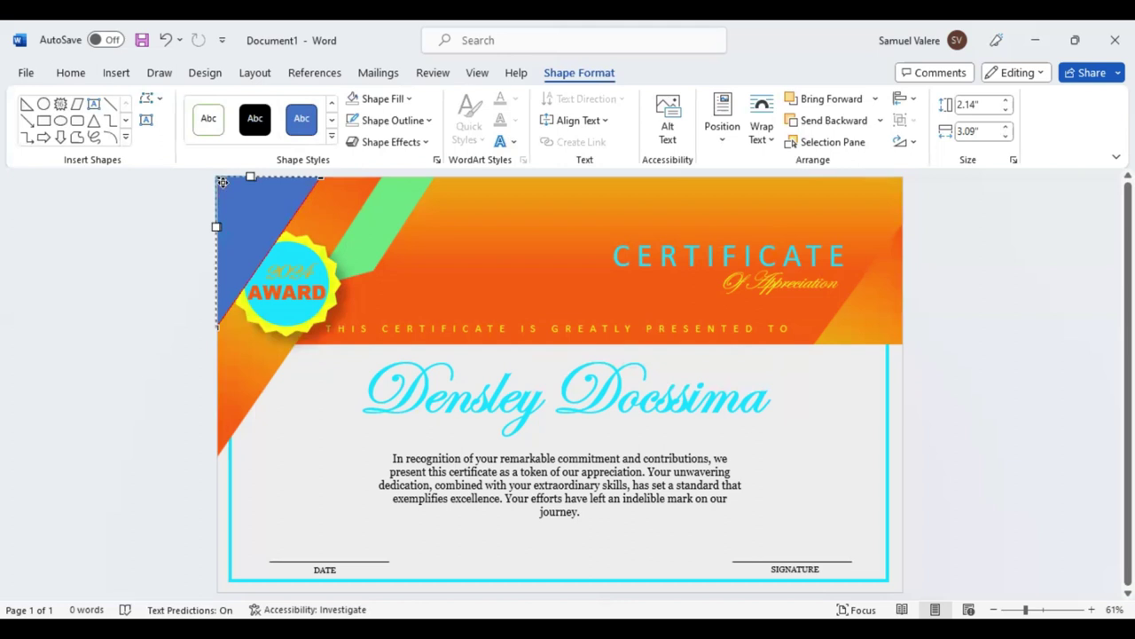
left_click(223, 182)
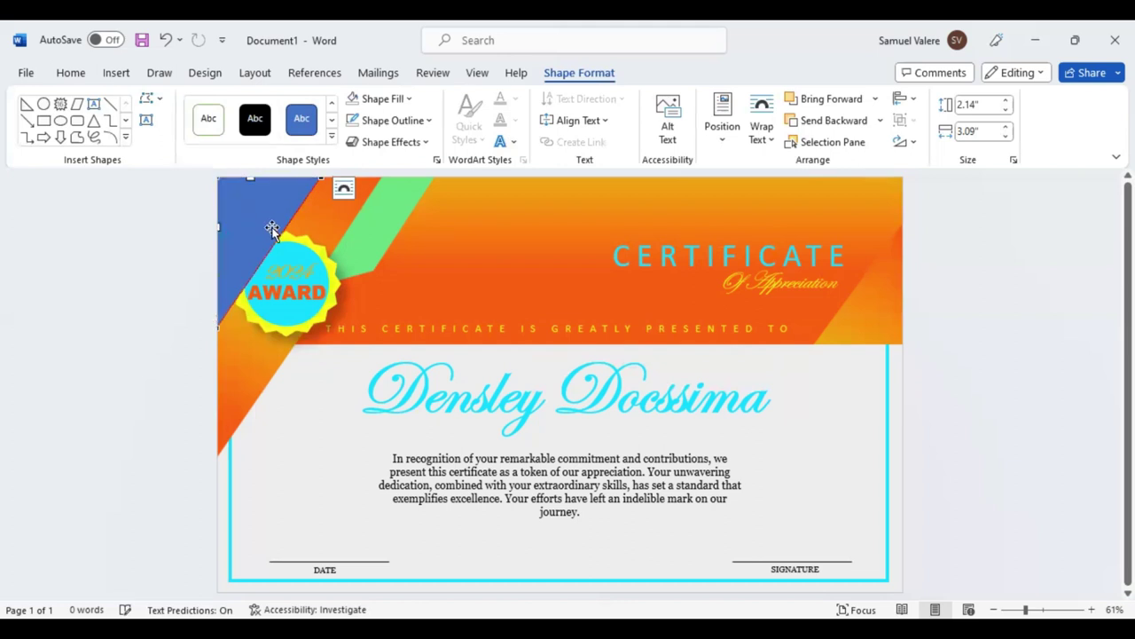
Fill the corner triangle with the recent cyan colour and send it one layer backward.
left_click(409, 99)
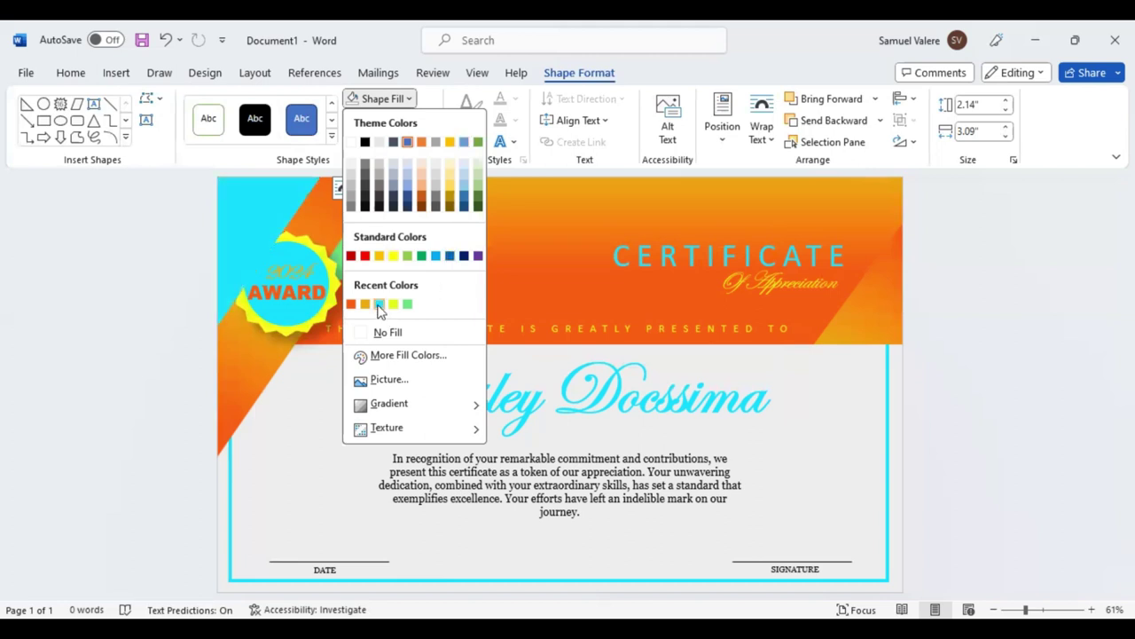
left_click(829, 133)
left_click(832, 122)
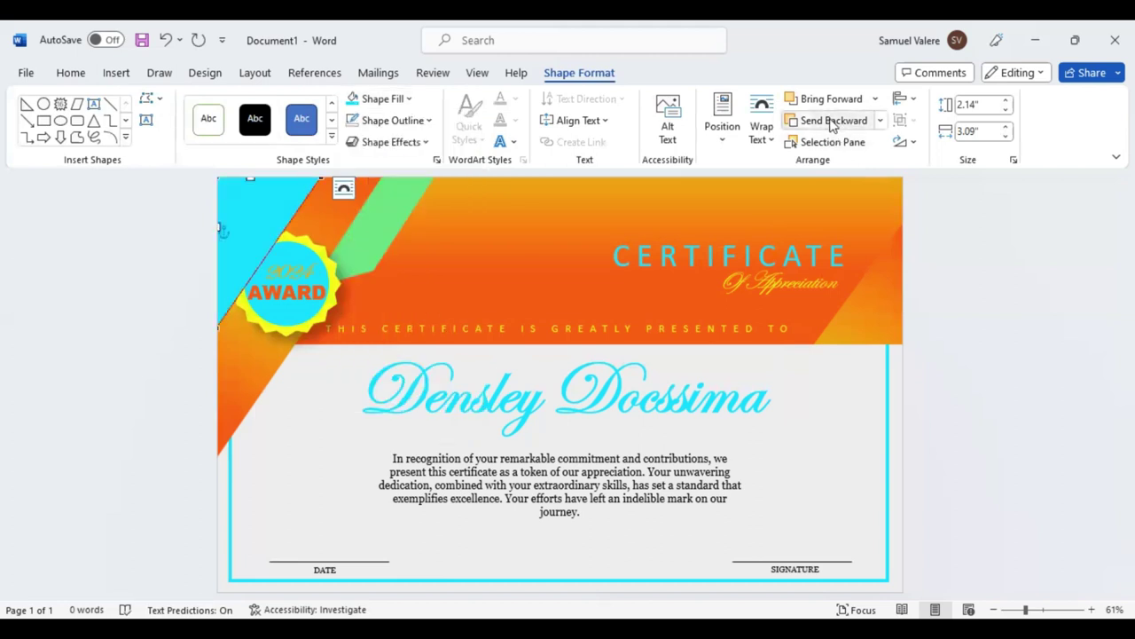